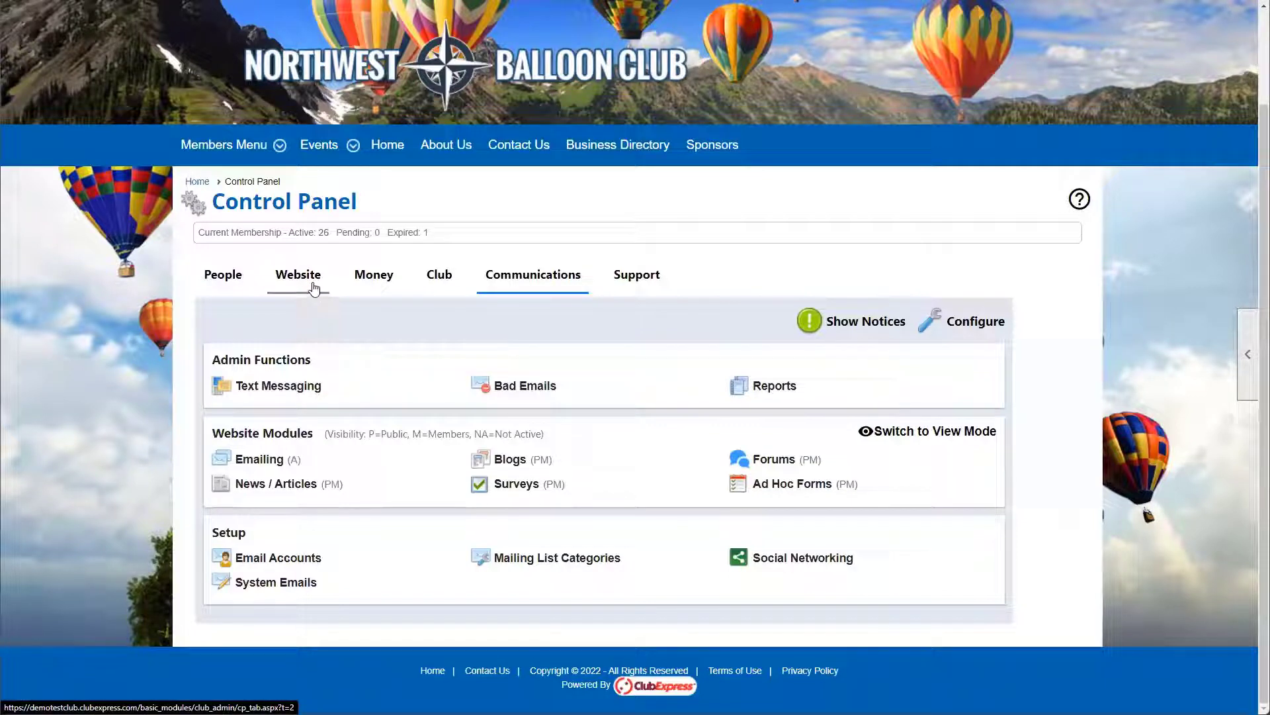
Step: Open the Banner Advertising manager from the website section of the Control Panel
click(306, 286)
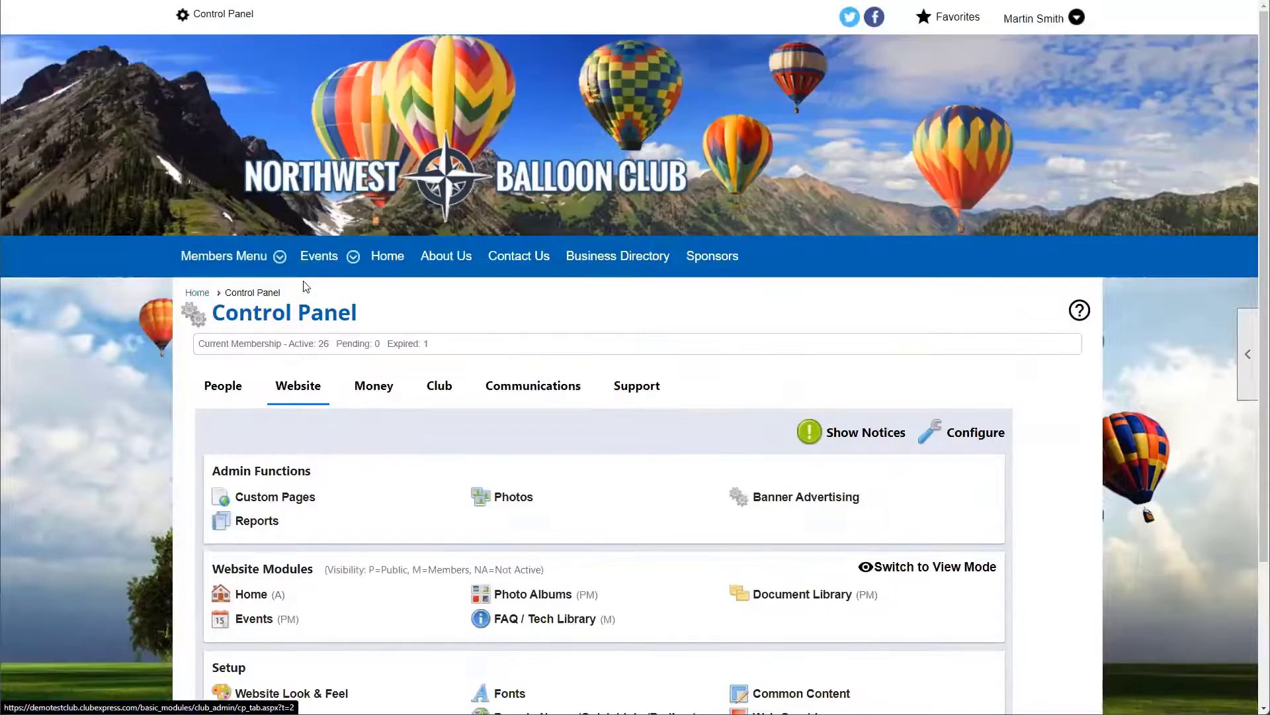
scroll(294, 390, down, 2)
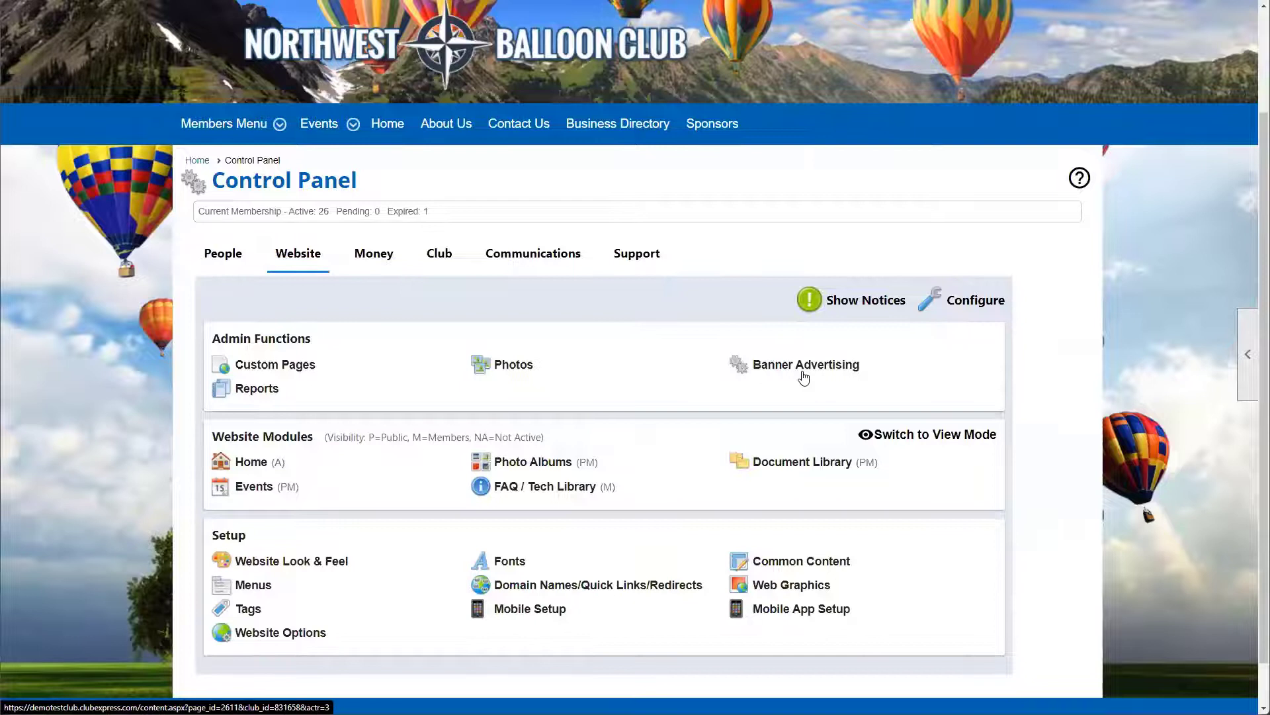
click(803, 365)
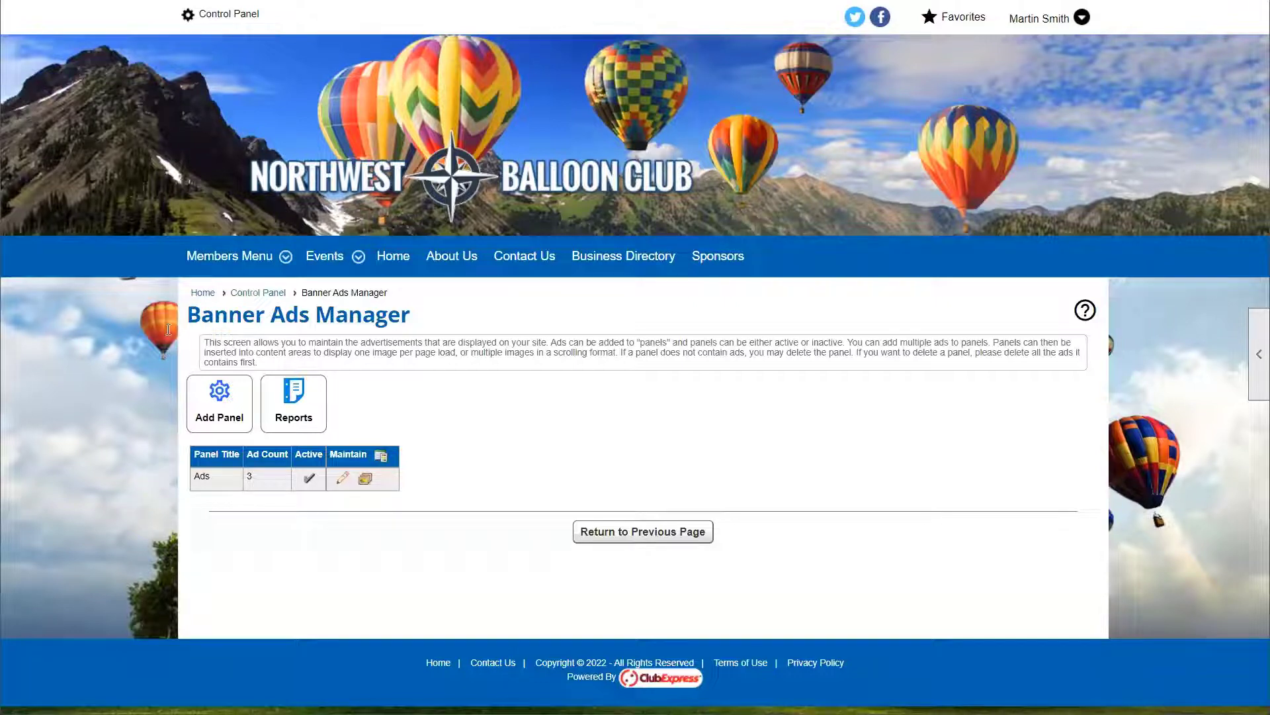
click(225, 409)
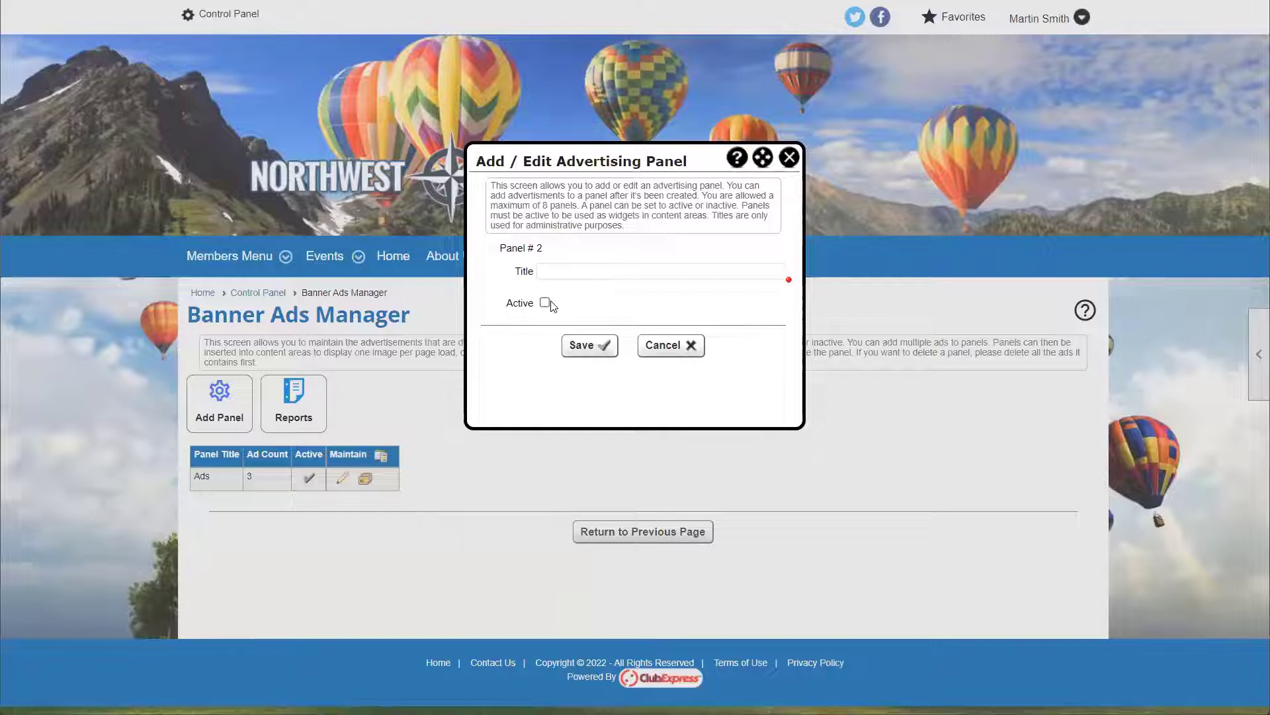
click(615, 346)
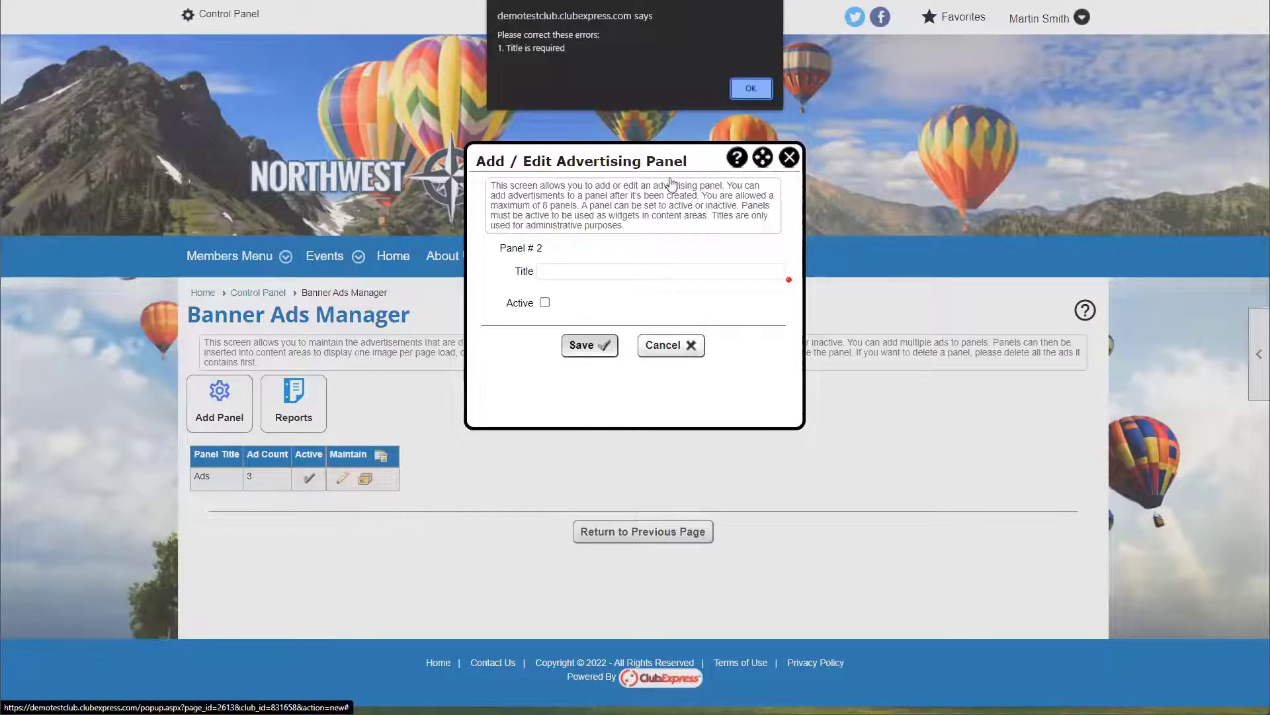
key(Return)
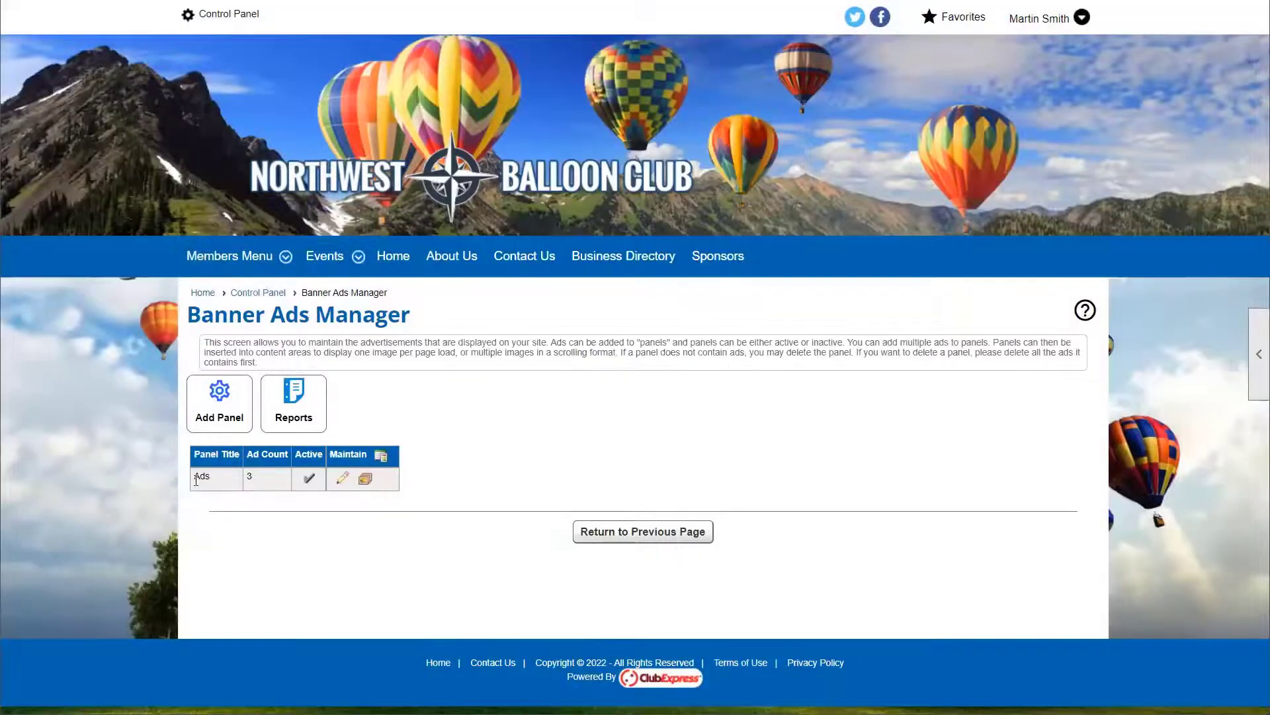
Step: Review the existing Ads panel's title and active setting, then save the panel
double_click(248, 476)
click(274, 507)
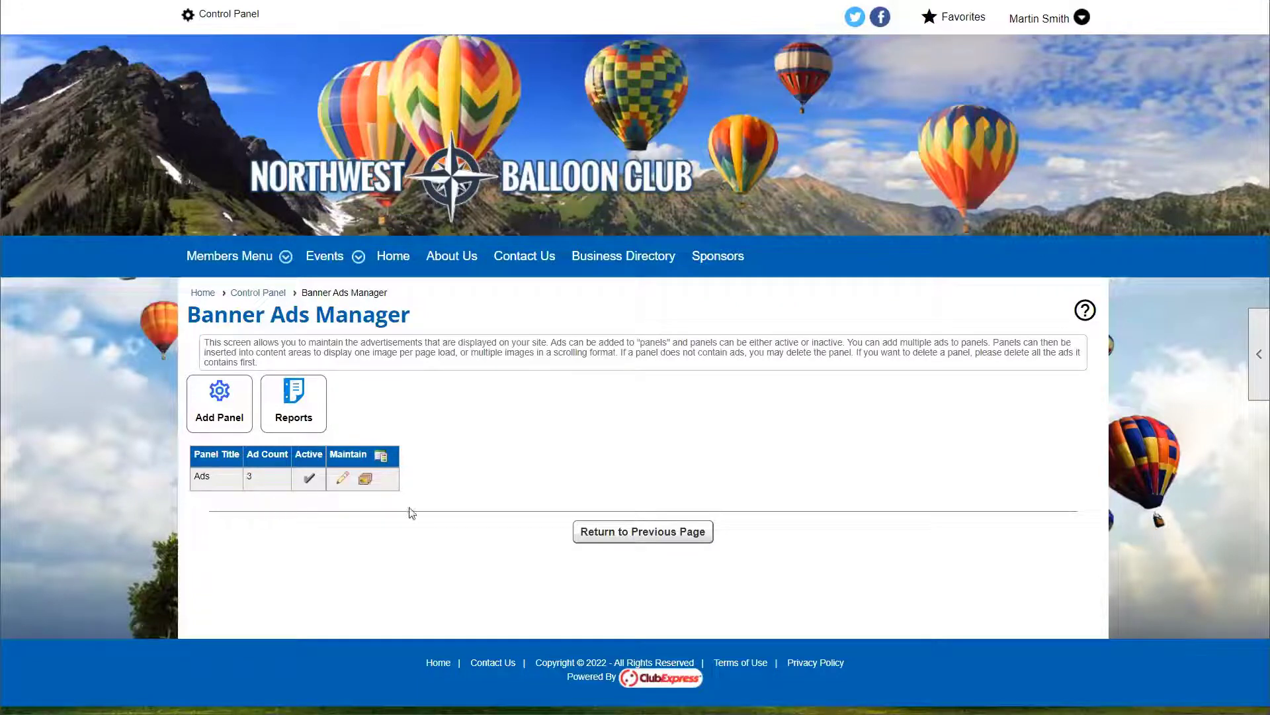
click(342, 481)
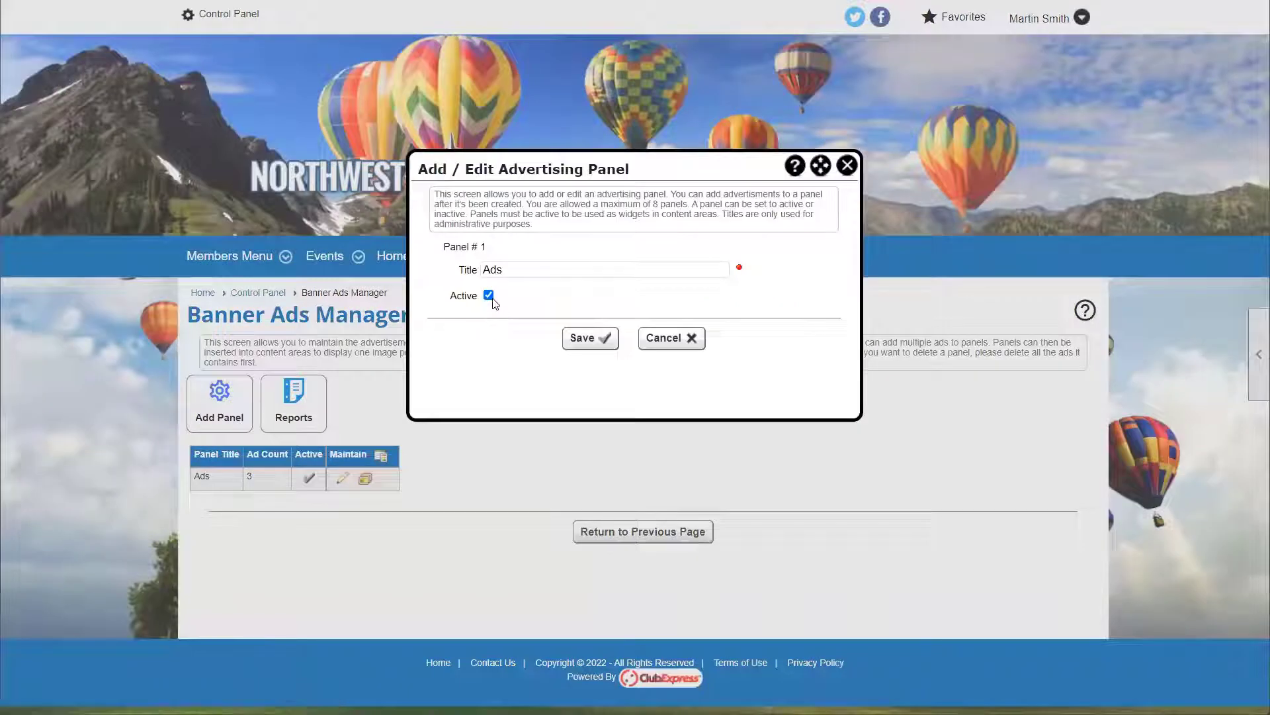
click(599, 338)
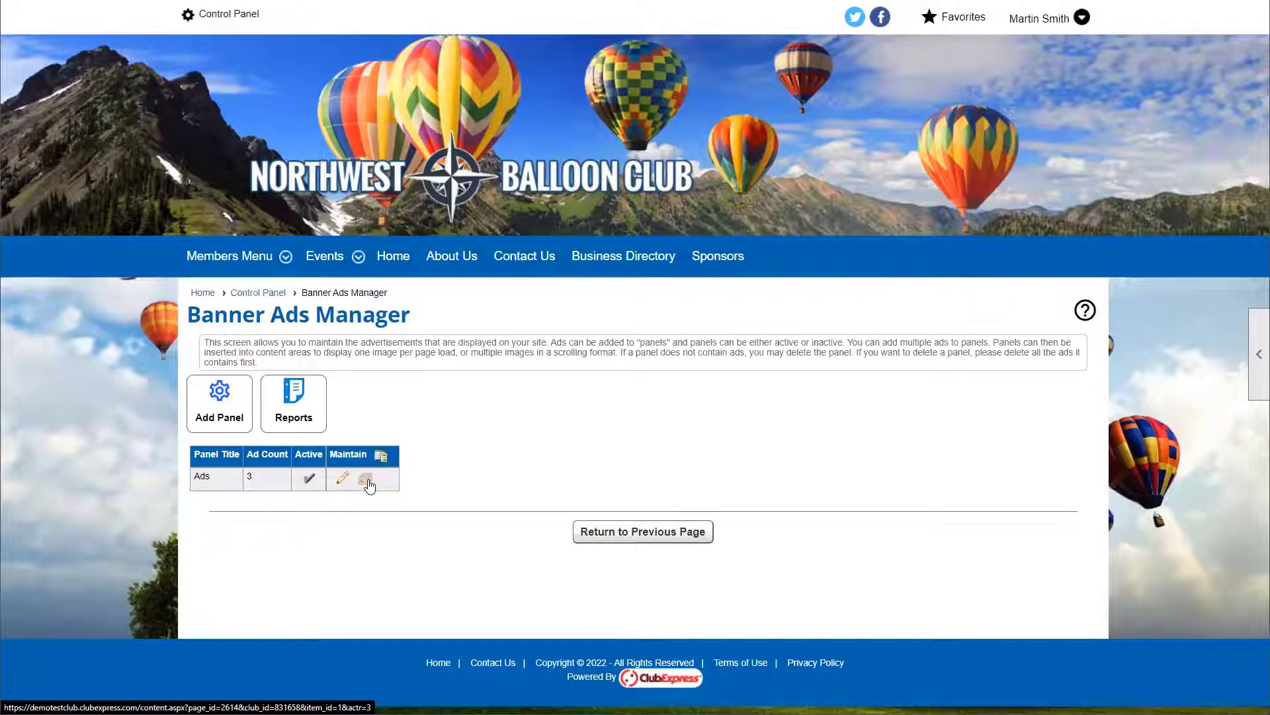
Step: Open the Ads panel's advertisement list and examine the new advertisement form, including its URL field and image file chooser
click(367, 482)
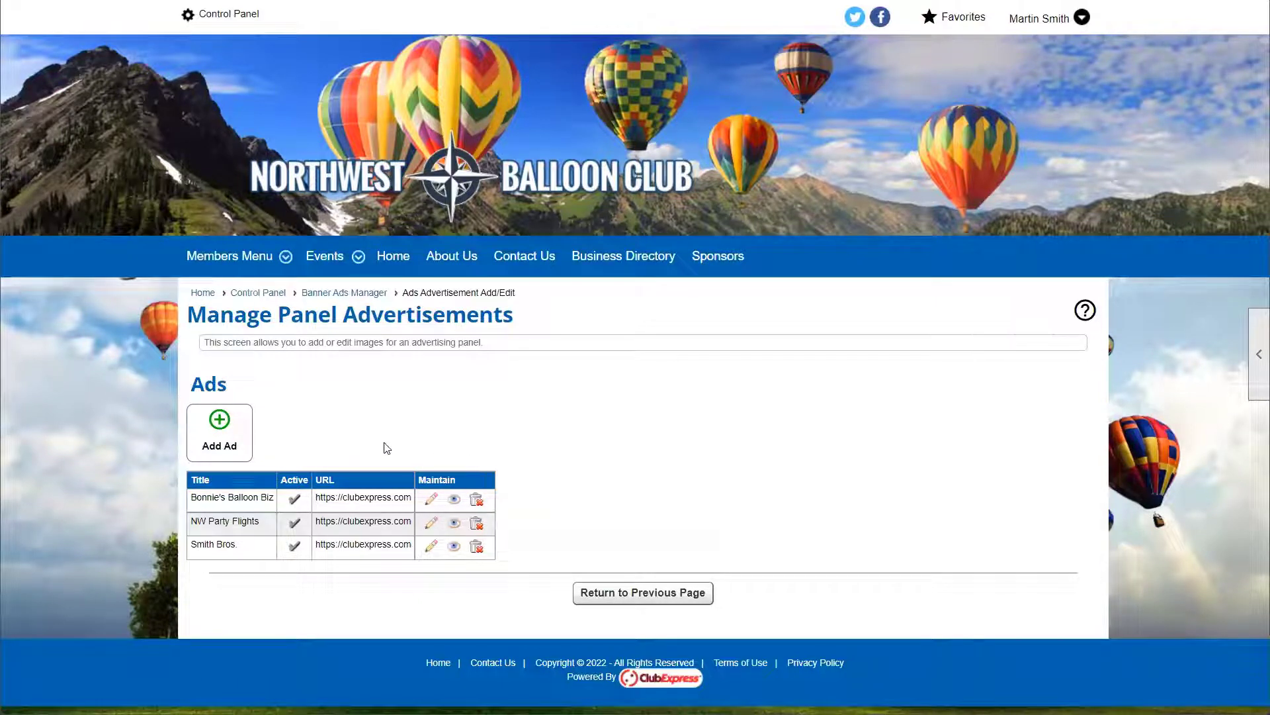
click(229, 445)
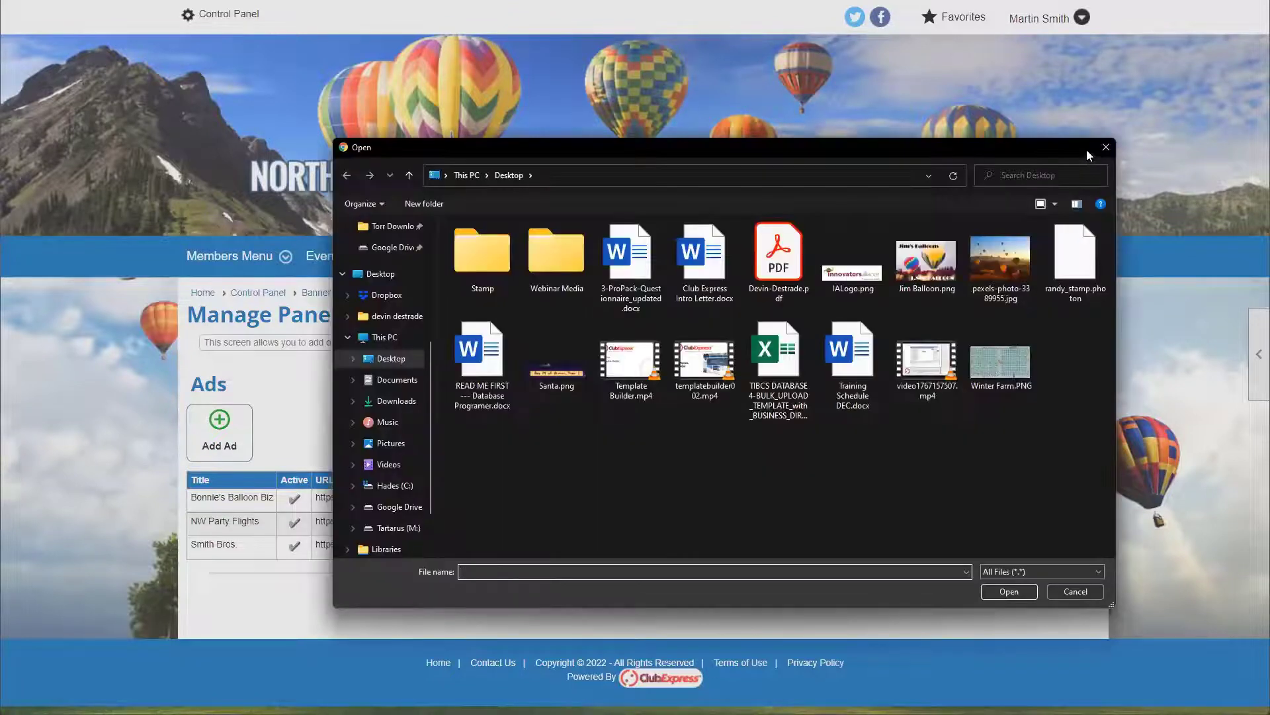
click(1104, 149)
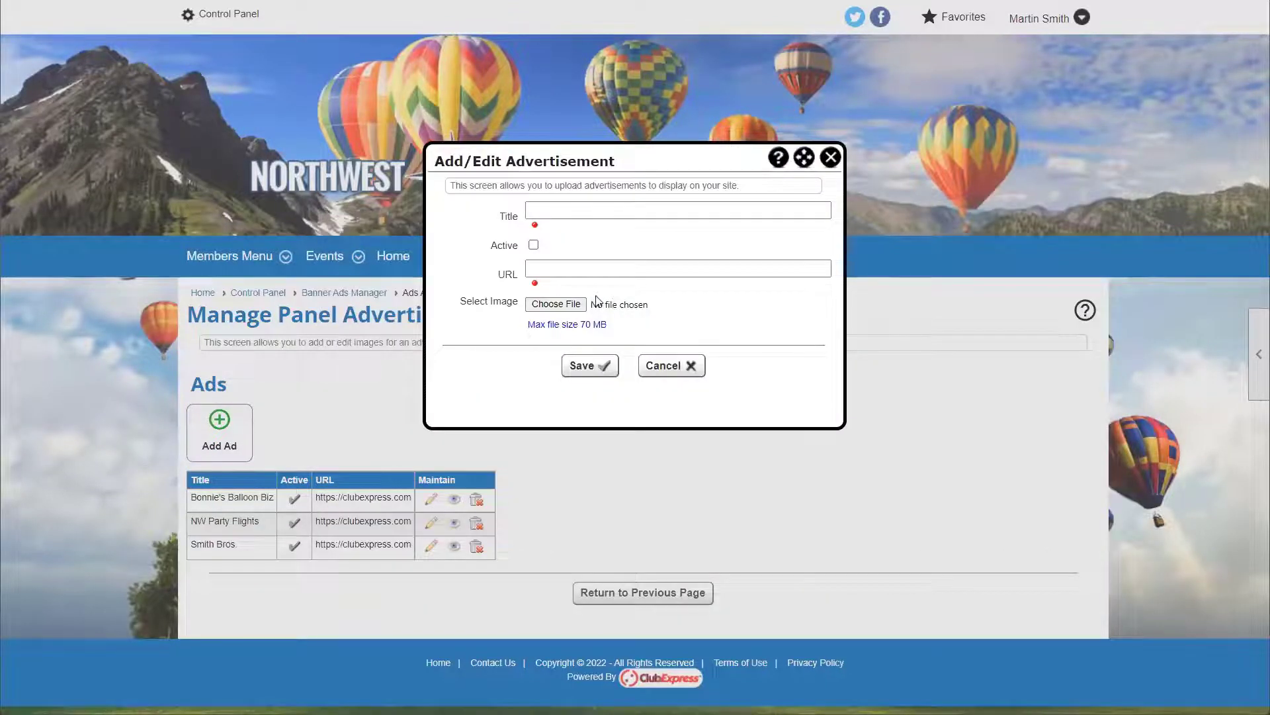
click(561, 272)
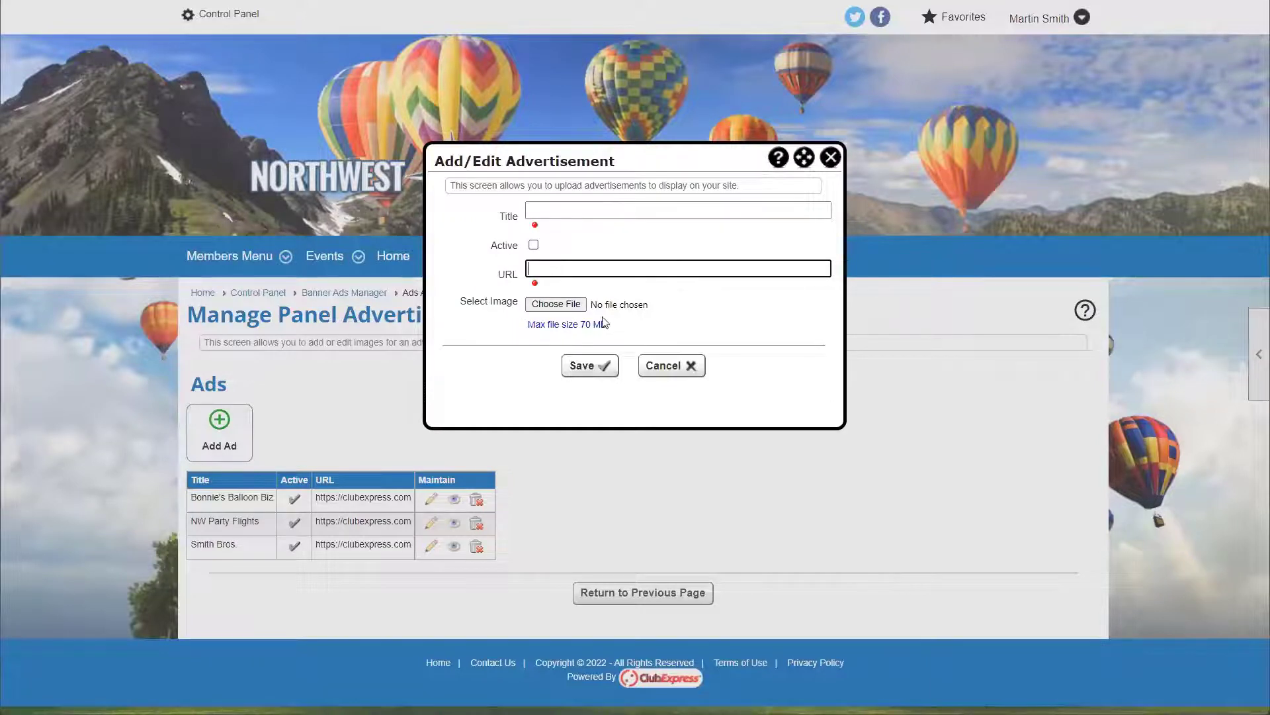
click(830, 161)
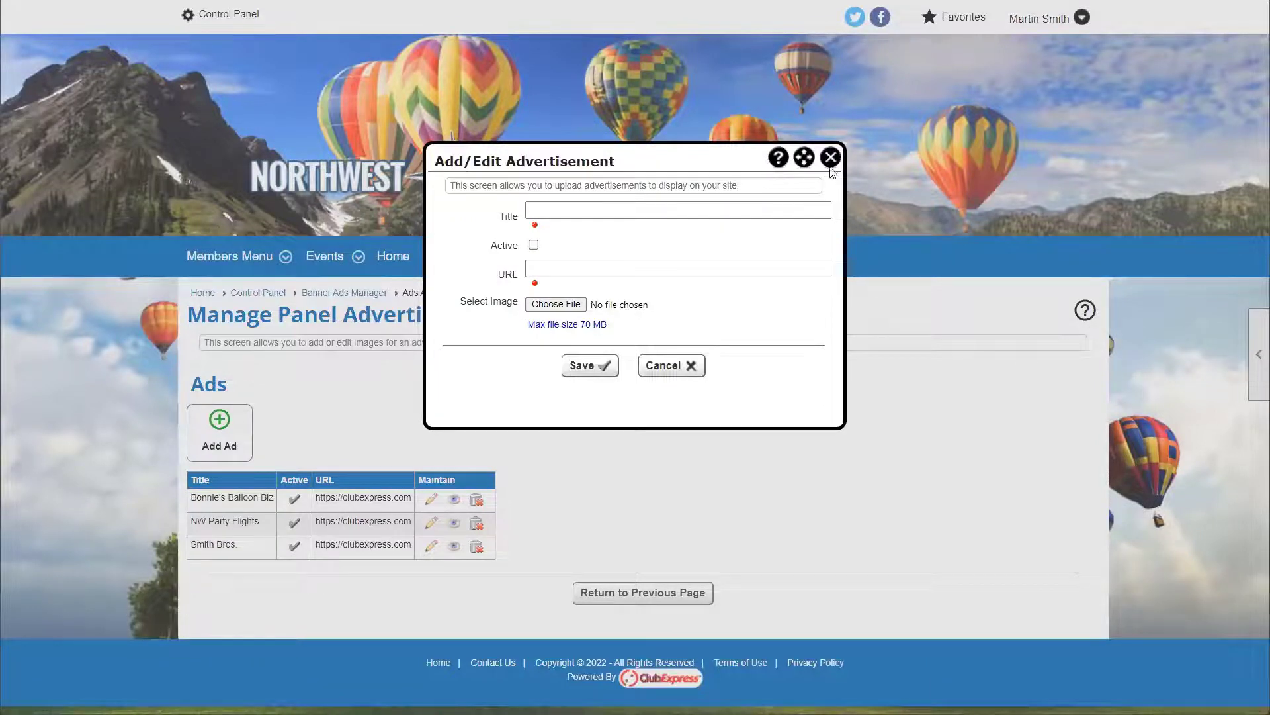
Step: Try to preview the image of the Bonnie's Balloon Biz ad
click(455, 501)
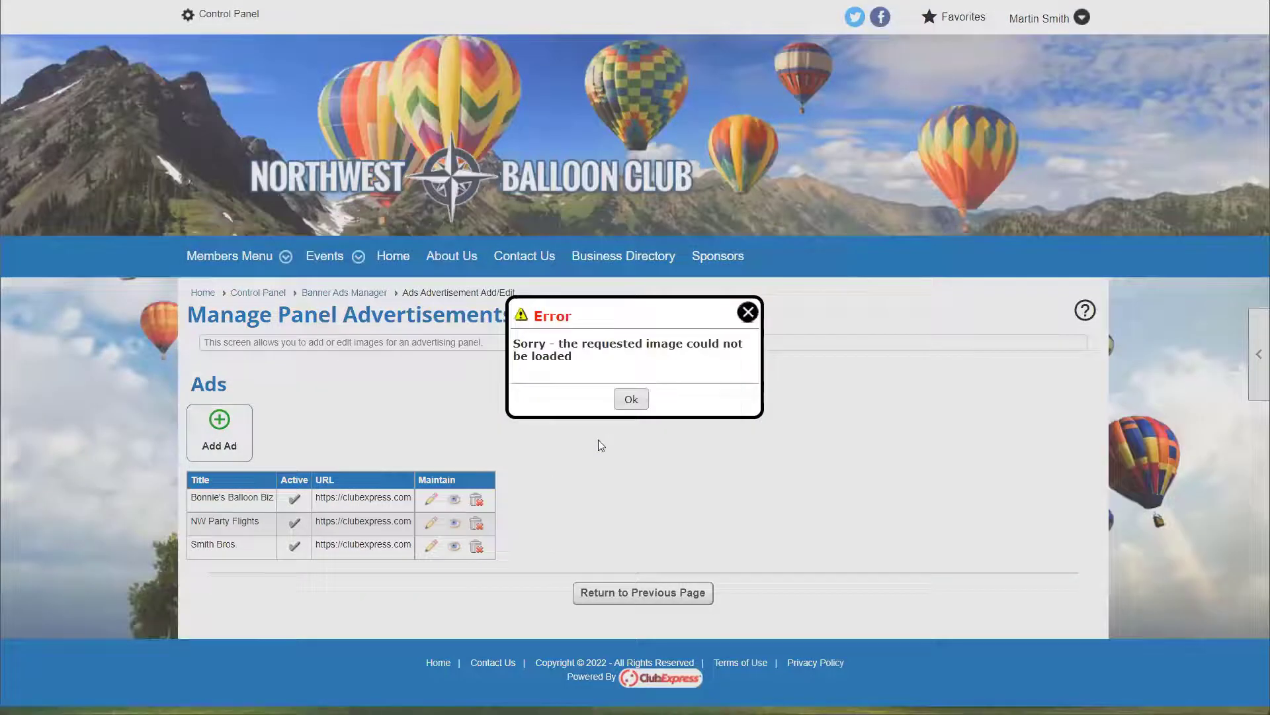
click(629, 398)
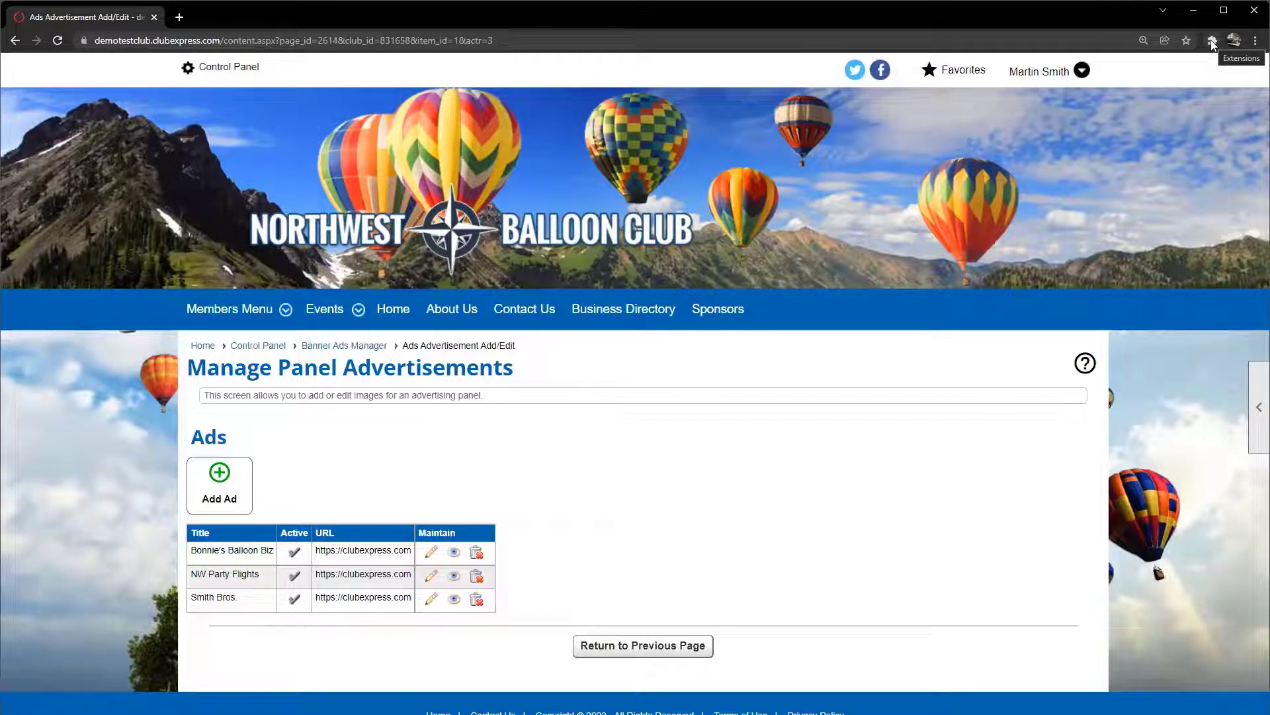
Step: Turn off the uBlock Origin extension for the club website and reload the page
click(1212, 41)
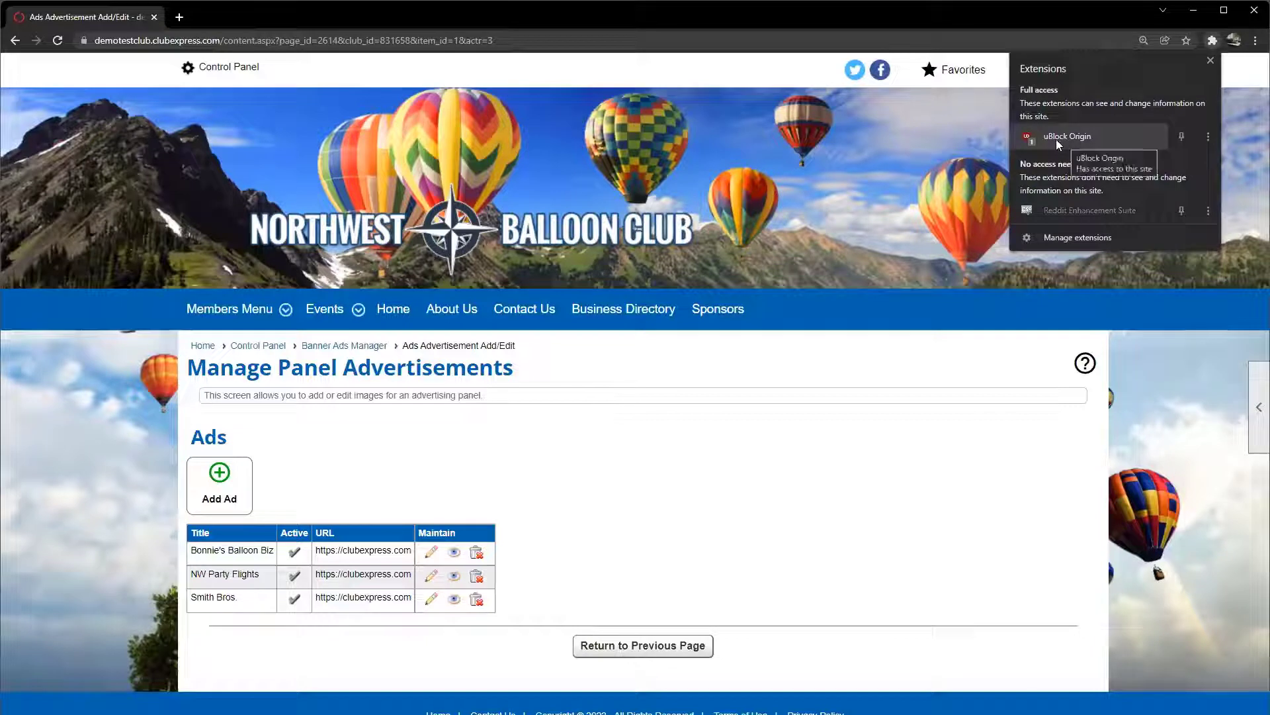
click(1065, 136)
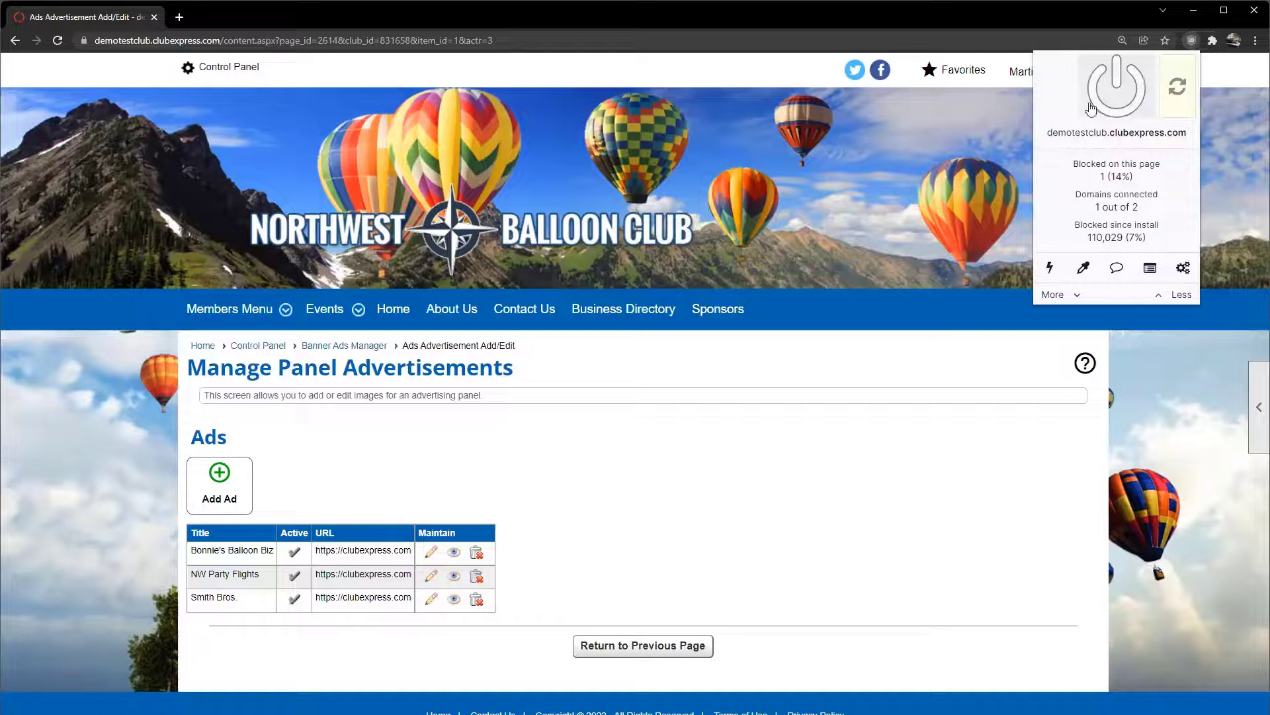
click(1175, 90)
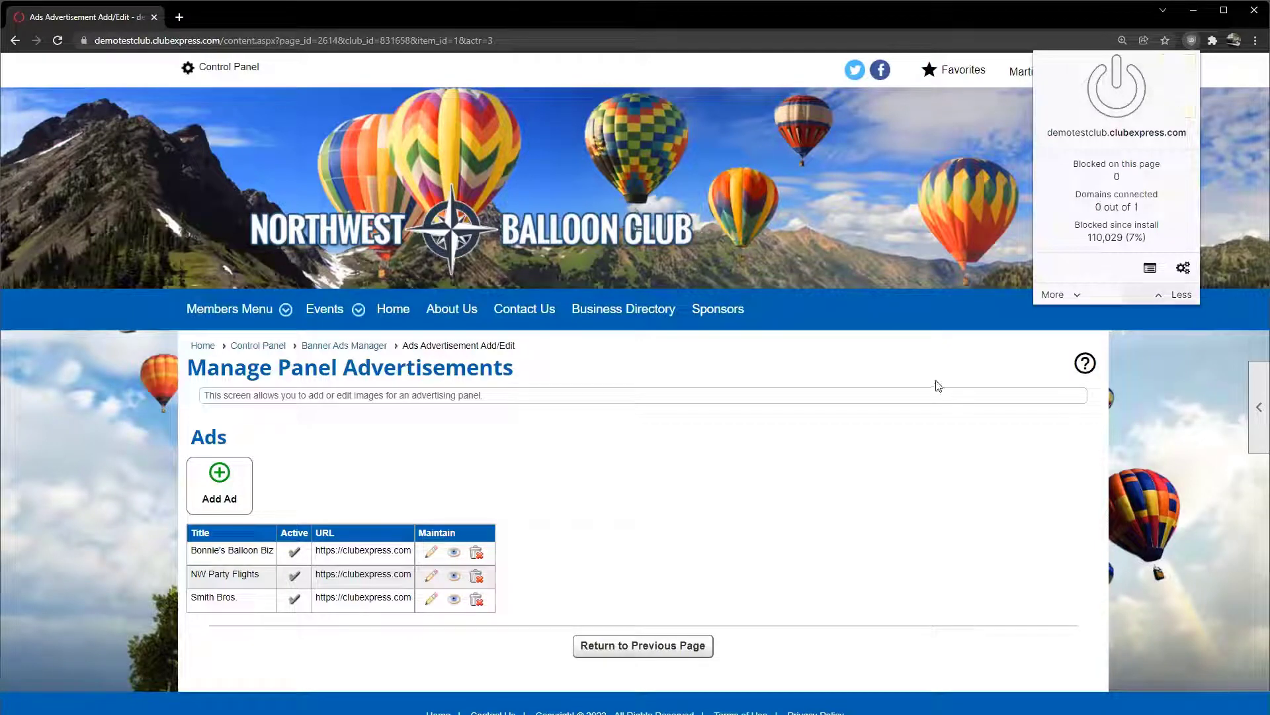
click(985, 427)
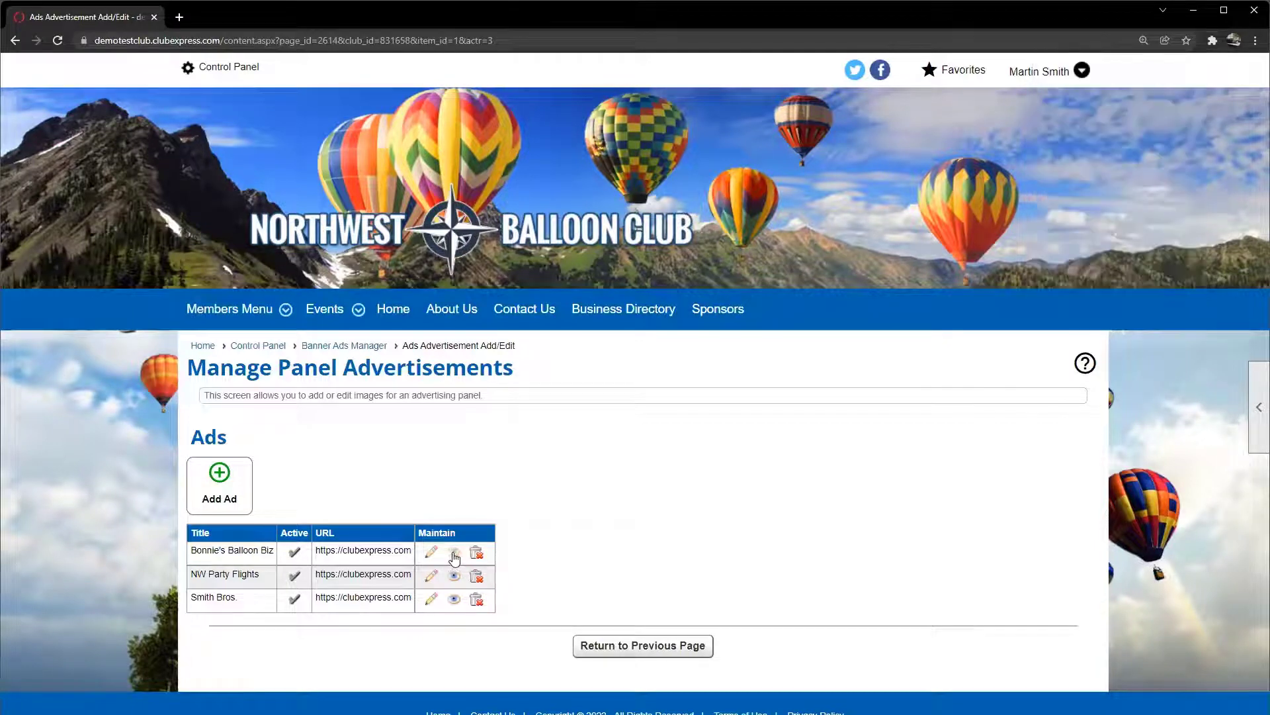
Step: Preview the images of the Bonnie's Balloon Biz and Smith Bros. ads, closing each preview
click(453, 554)
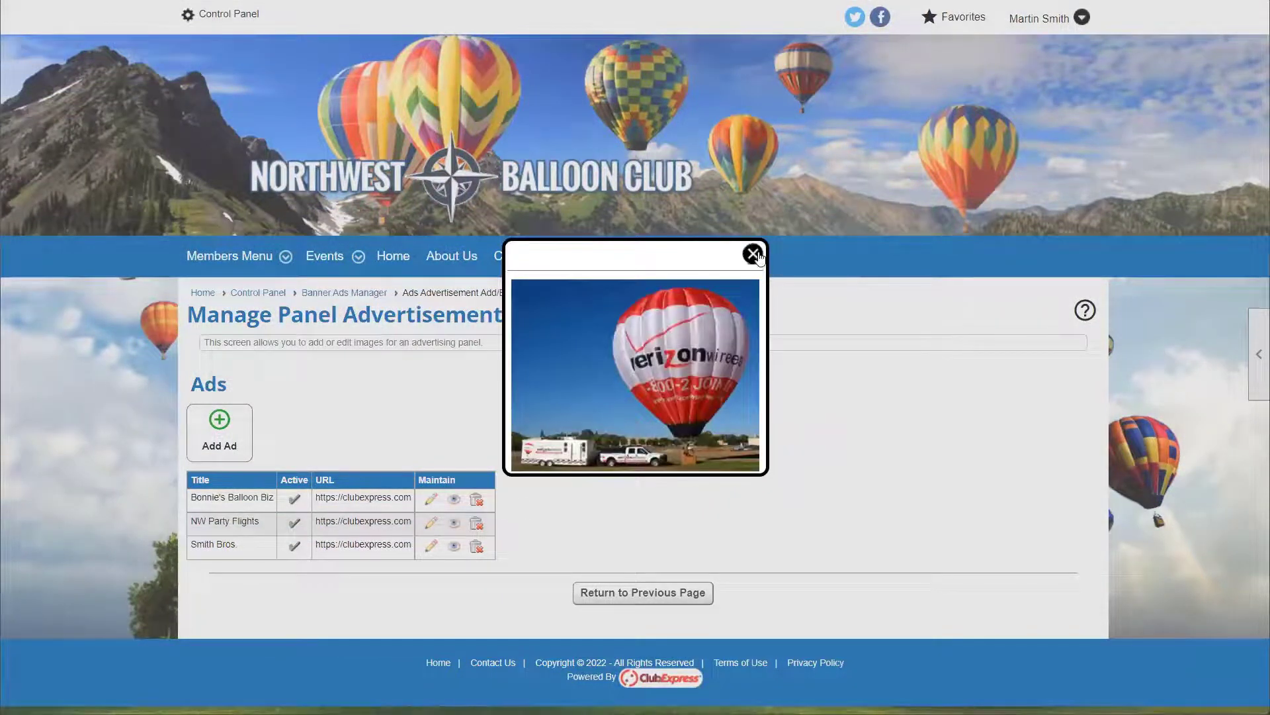
click(753, 254)
click(454, 546)
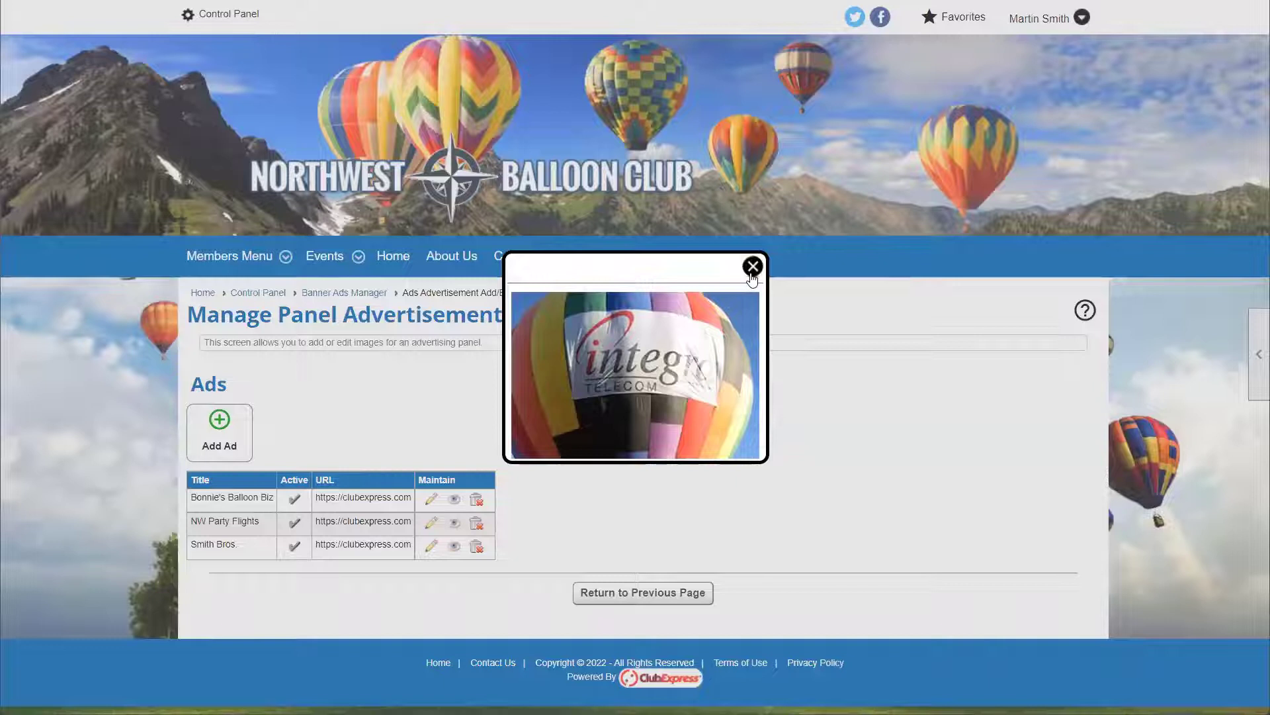
click(743, 529)
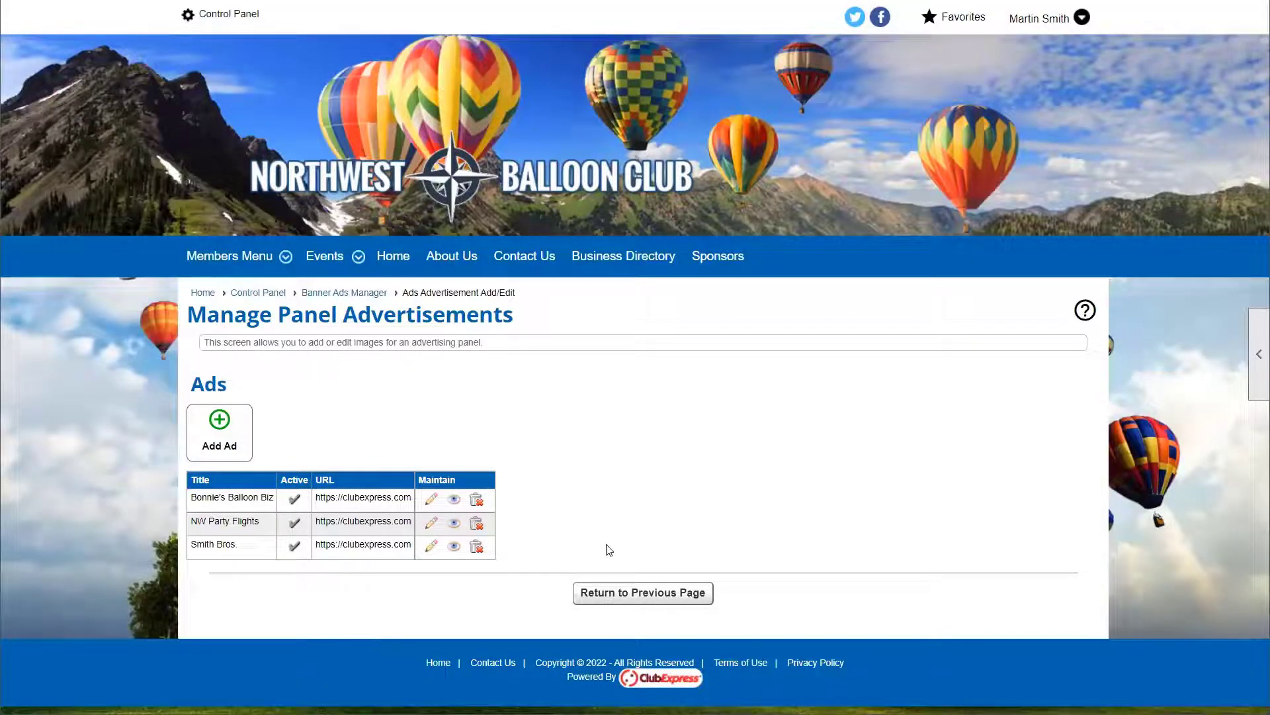
Step: Return to the Control Panel, open Website Look & Feel, and convert the site to the new template system
click(667, 583)
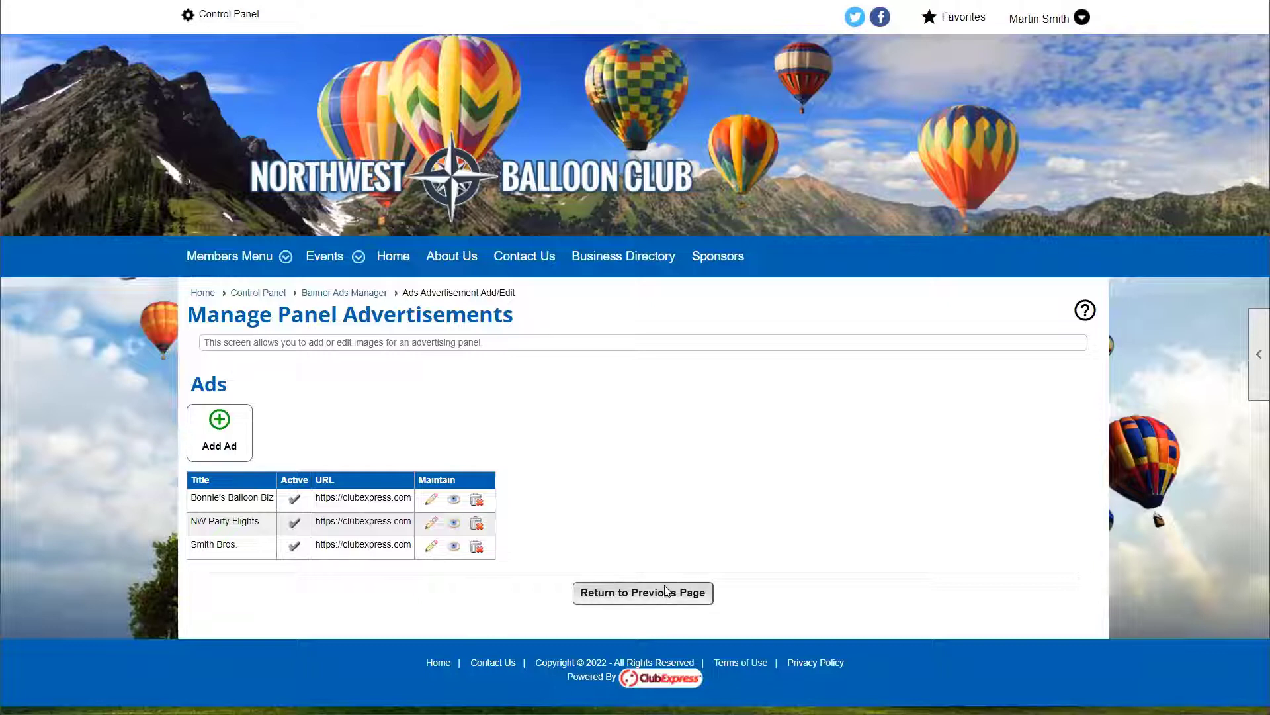
click(627, 536)
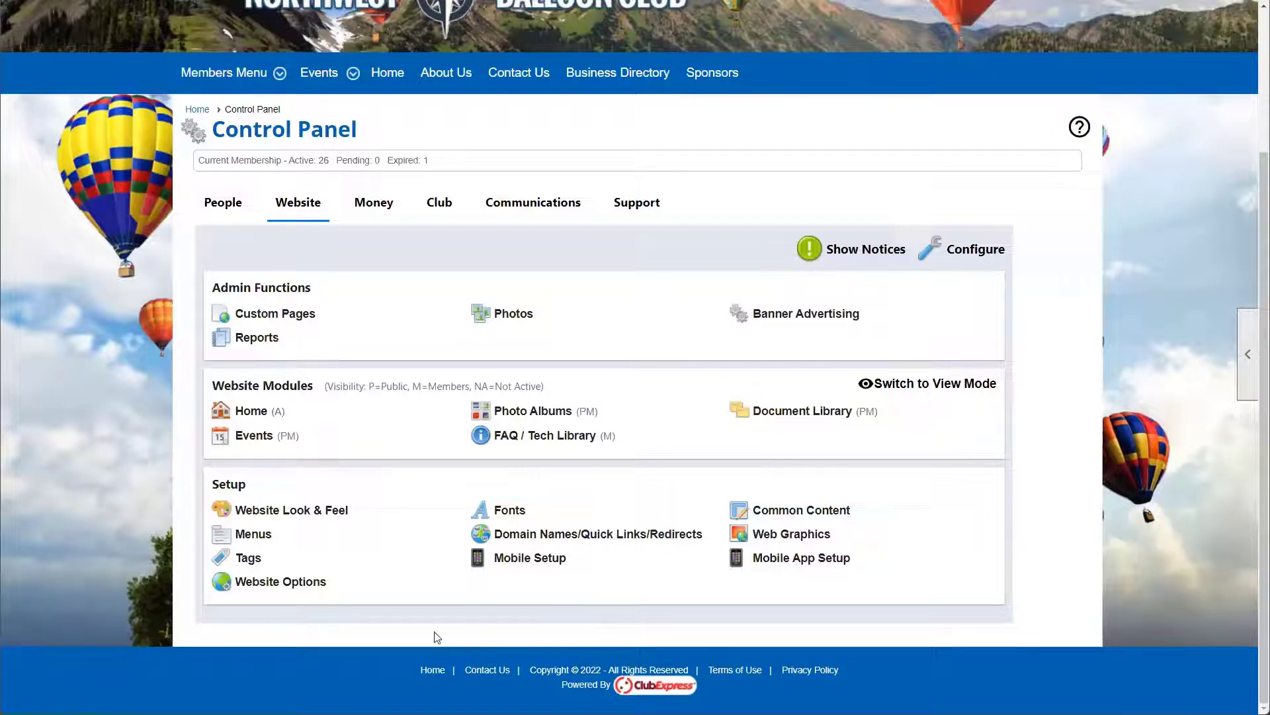
click(273, 514)
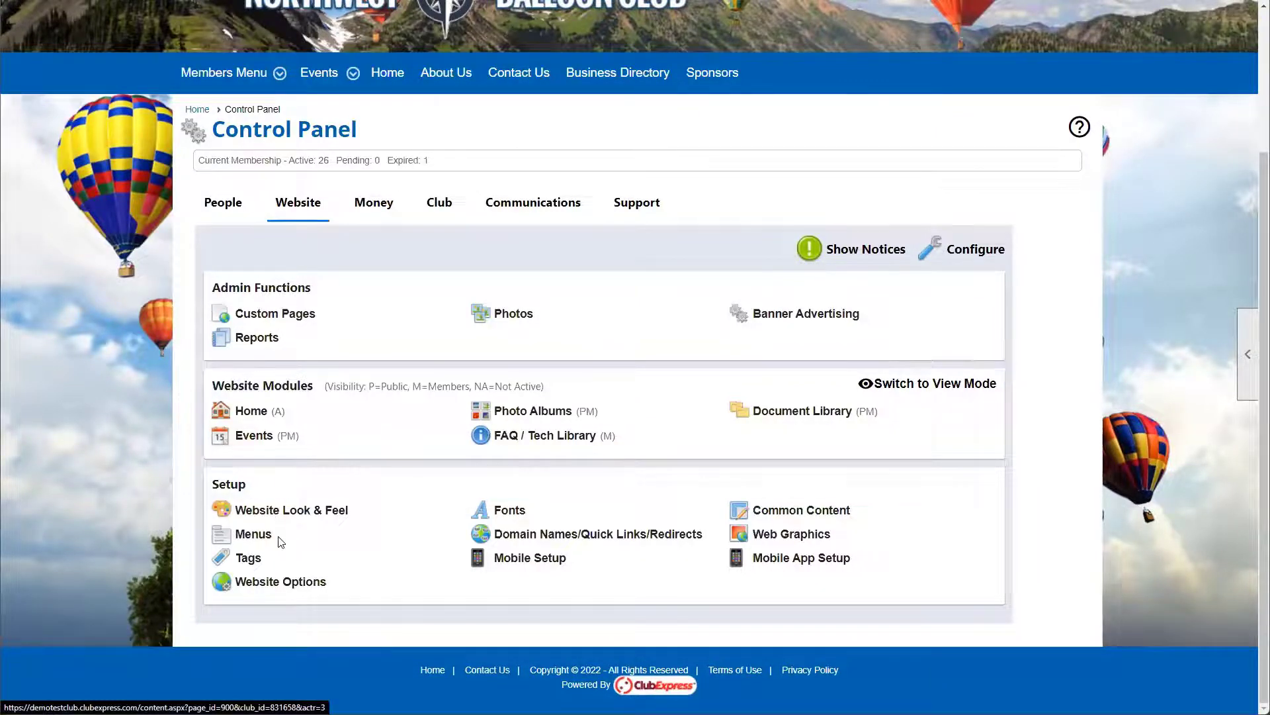
drag(437, 283, 602, 287)
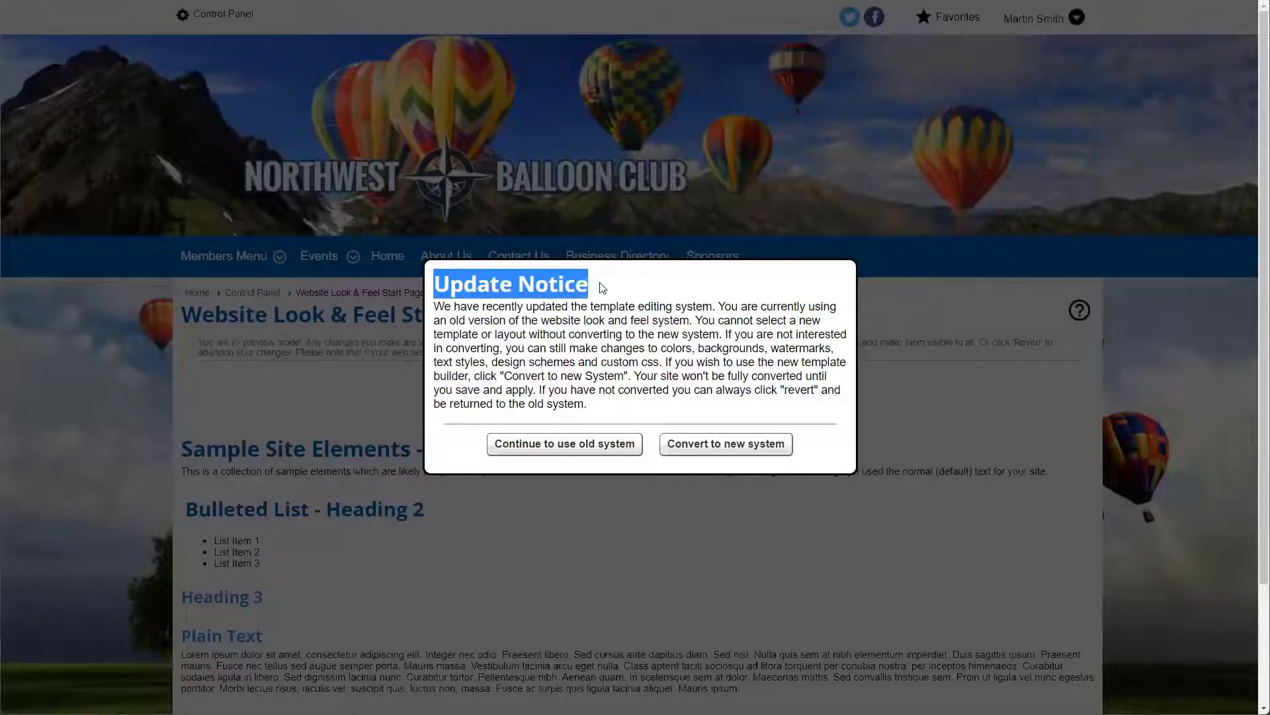
click(604, 294)
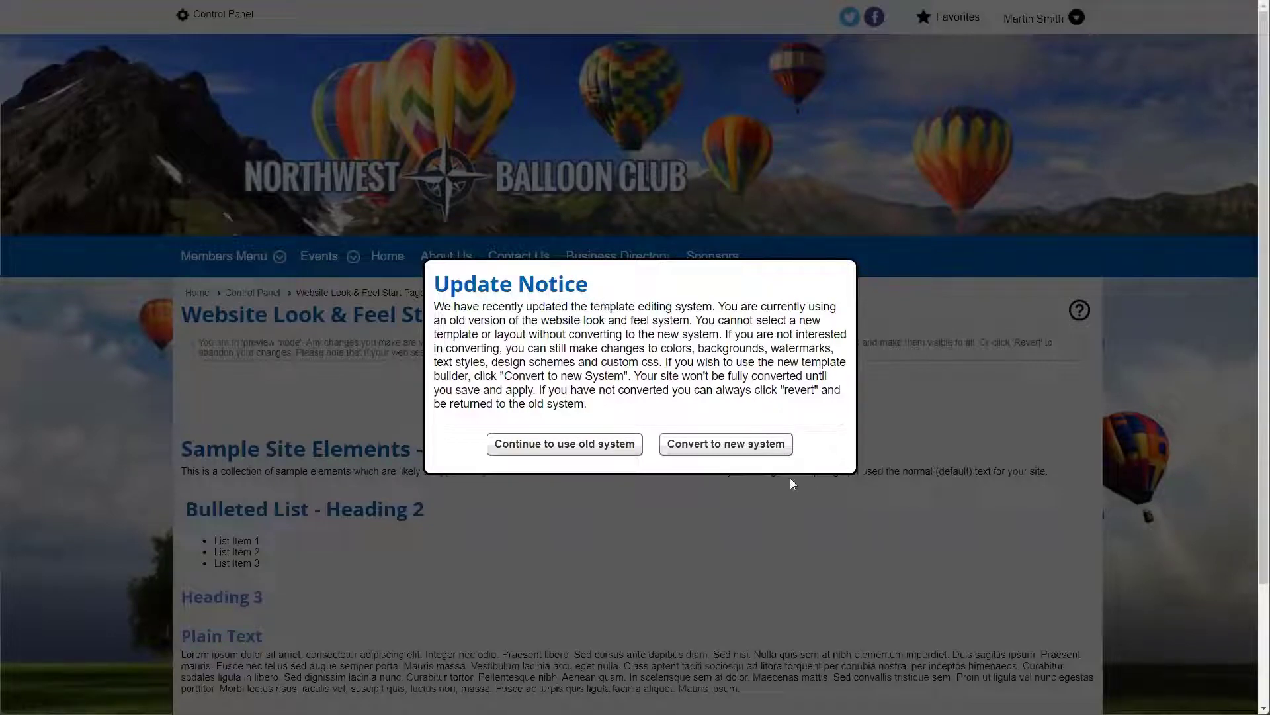
click(742, 449)
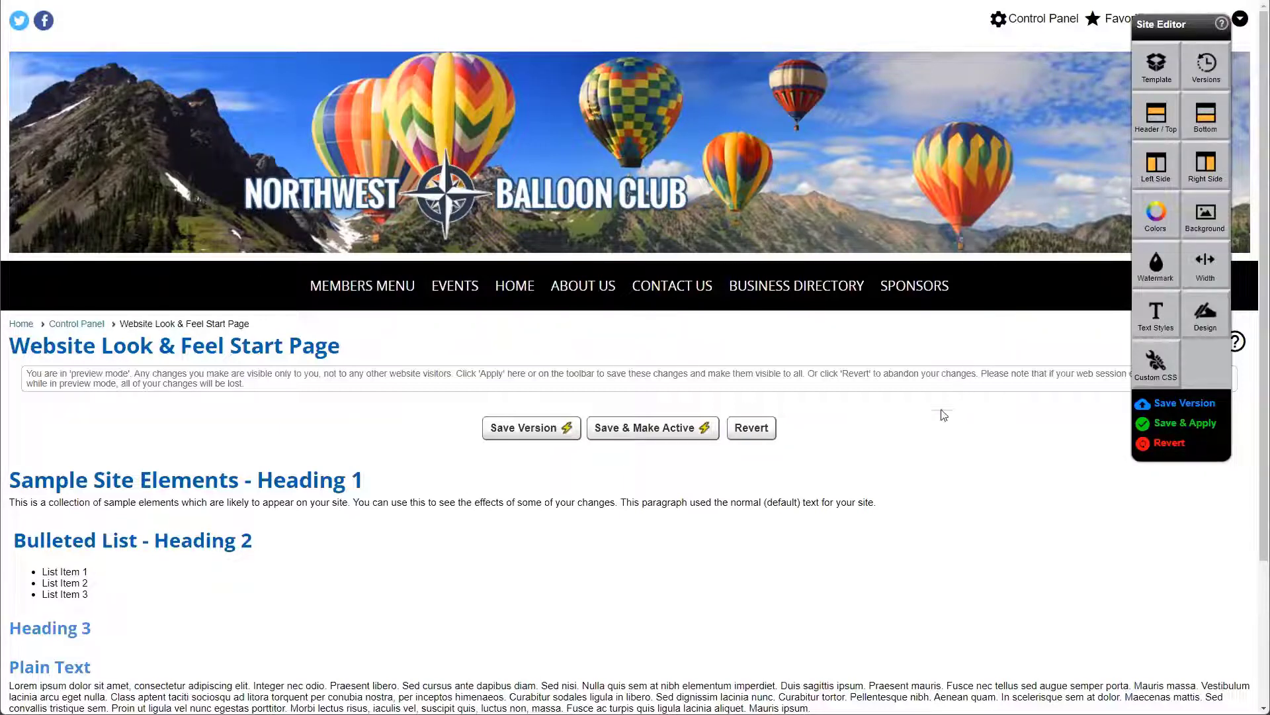
Step: Open the site's Bottom / Footer section for editing and add a Full Width row to its canvas
scroll(939, 418, down, 3)
scroll(936, 419, up, 3)
scroll(1034, 360, down, 1)
scroll(1035, 355, up, 1)
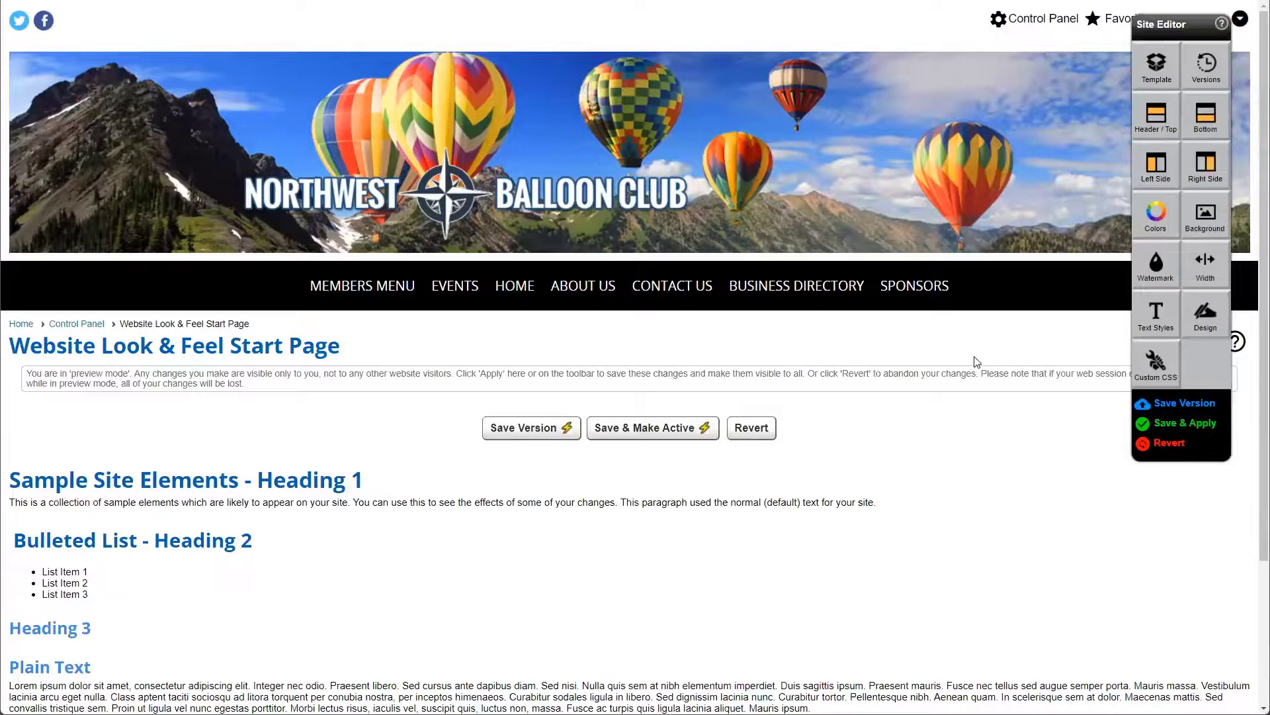
click(1214, 127)
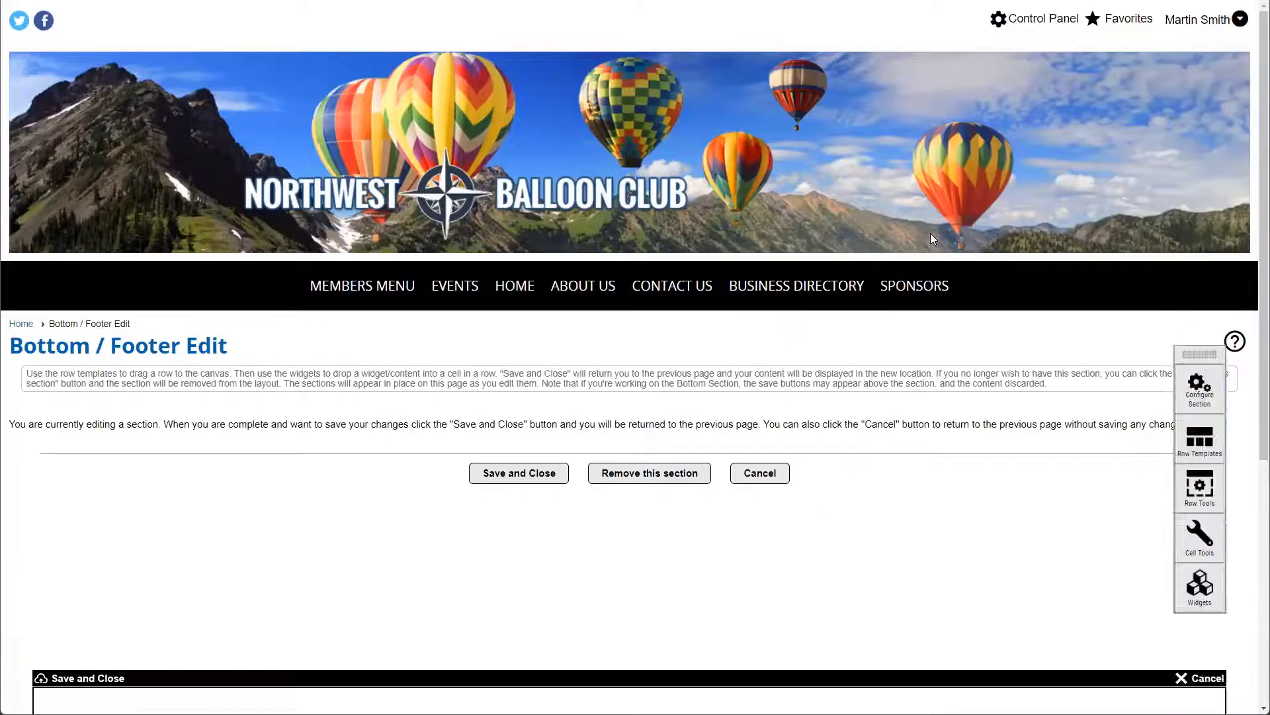
scroll(930, 228, down, 3)
scroll(930, 224, down, 3)
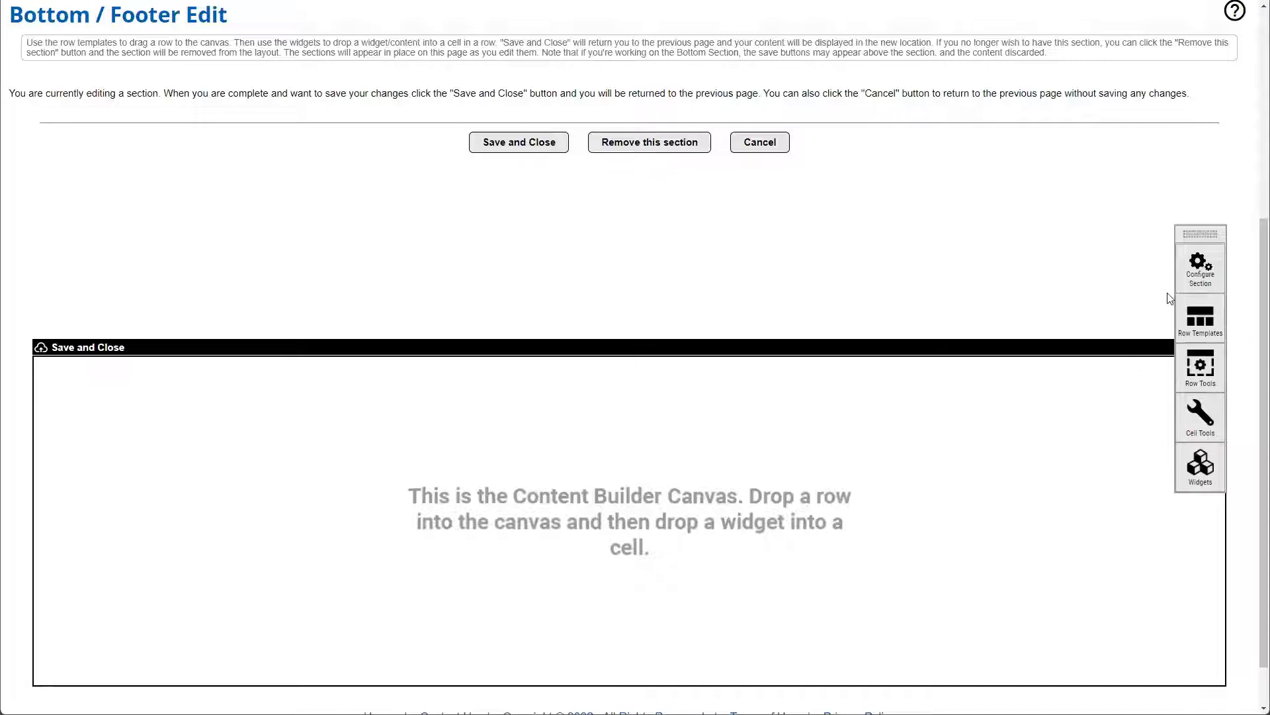
click(1199, 318)
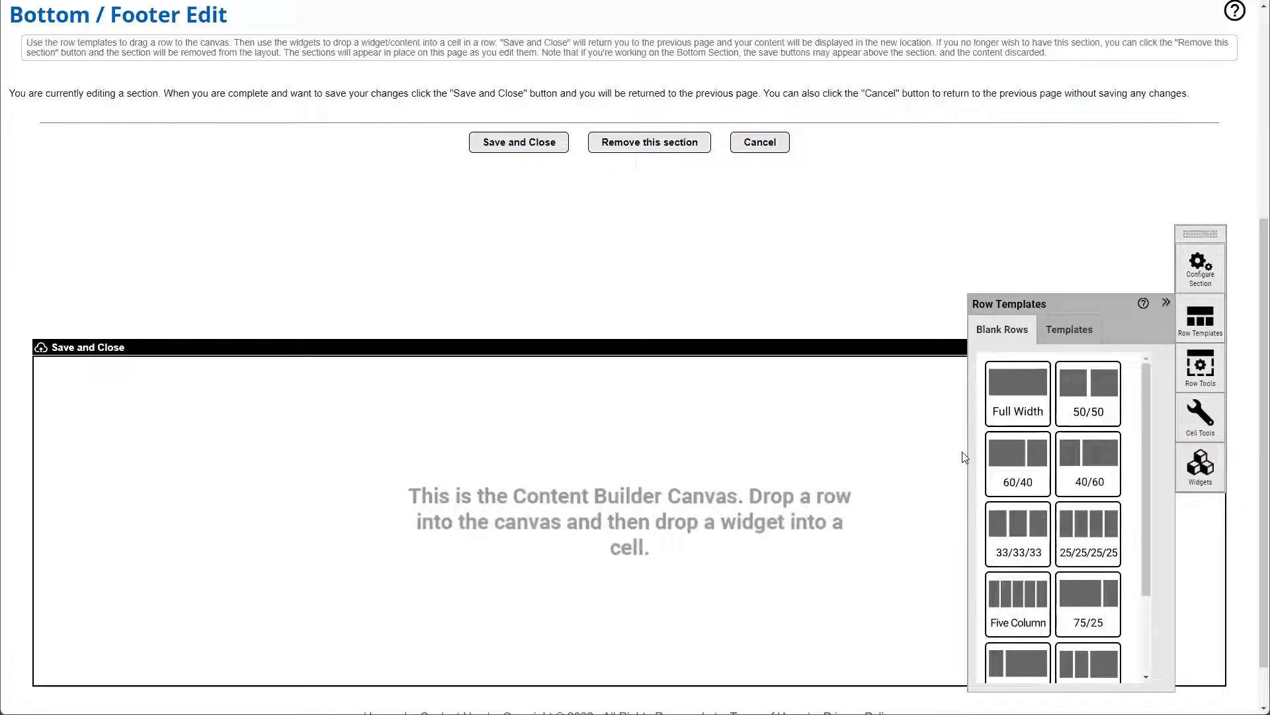
drag(1012, 374, 469, 455)
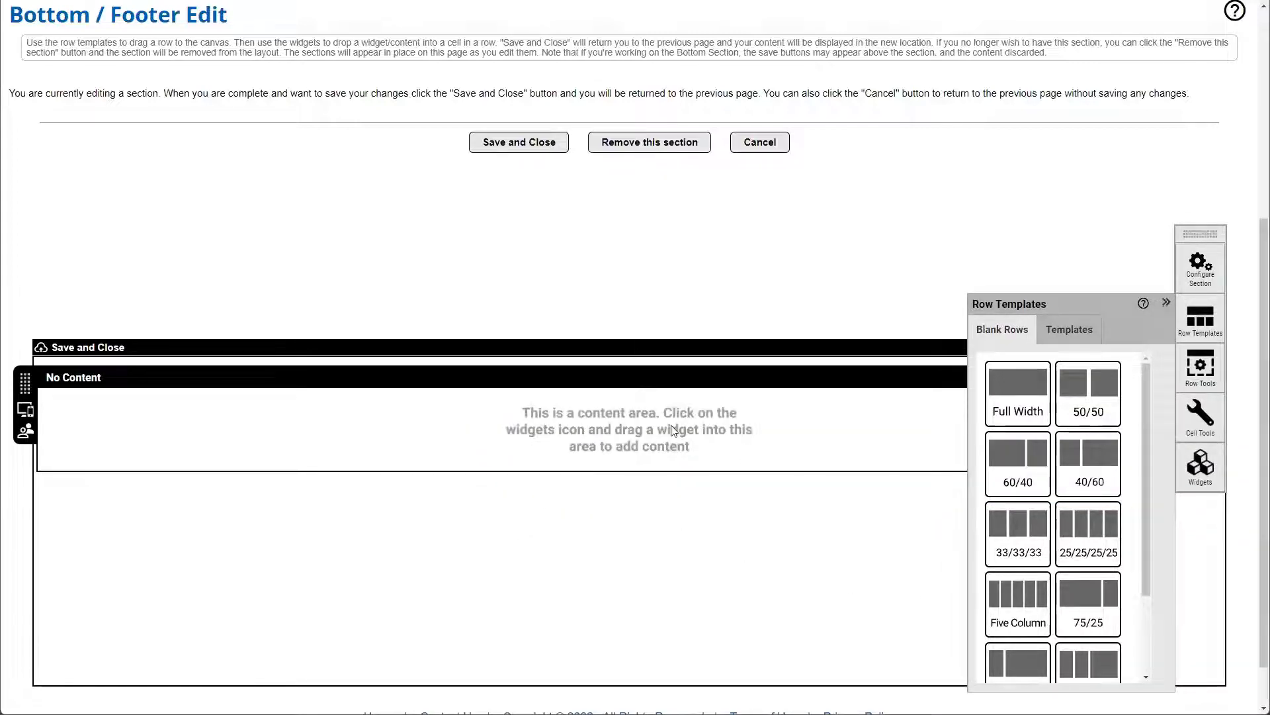
Step: Add a Banner Advertising widget to the empty Full Width row in the footer section
click(703, 440)
scroll(702, 440, down, 1)
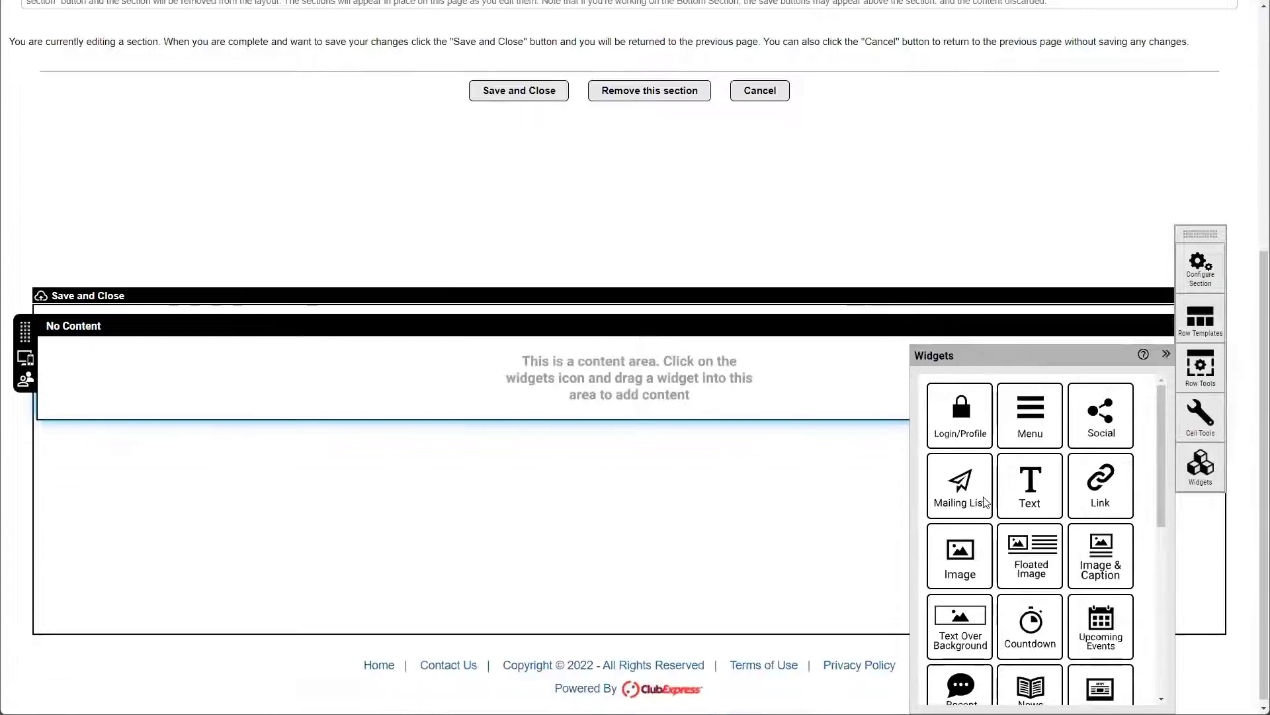
scroll(987, 505, down, 5)
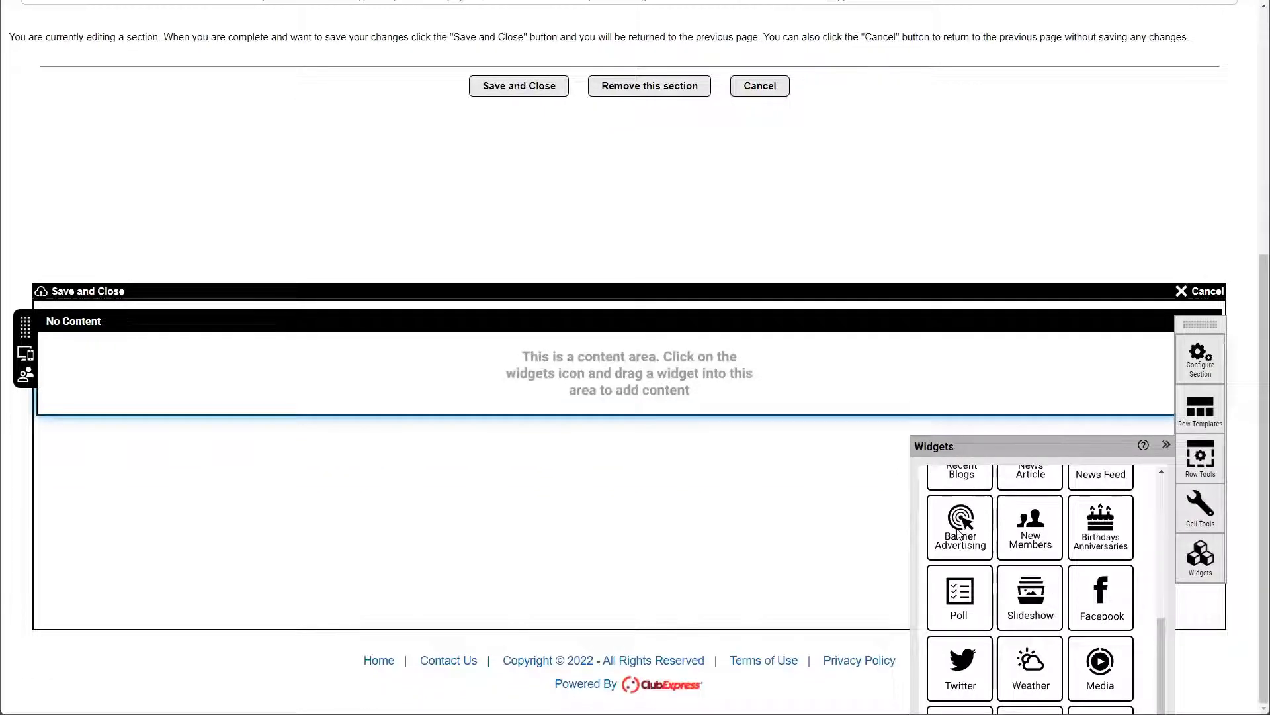
scroll(976, 550, up, 2)
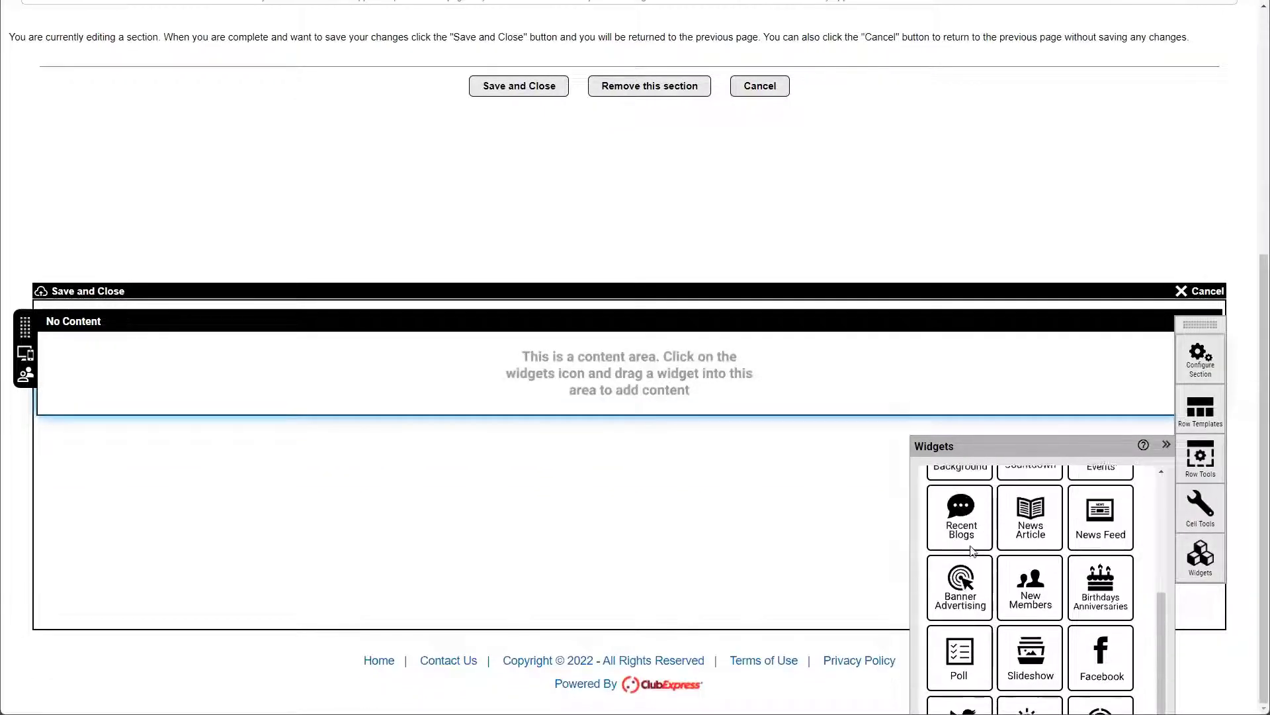
scroll(975, 550, up, 3)
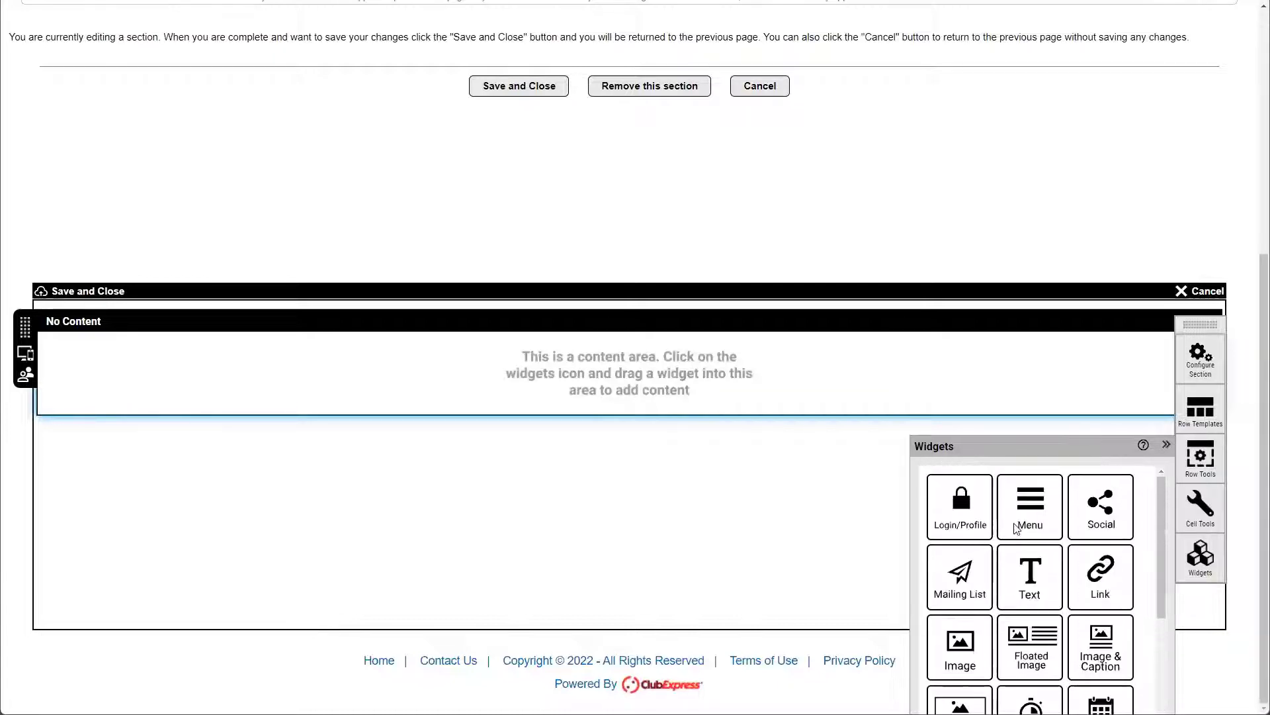
scroll(1016, 528, down, 2)
scroll(1016, 527, down, 1)
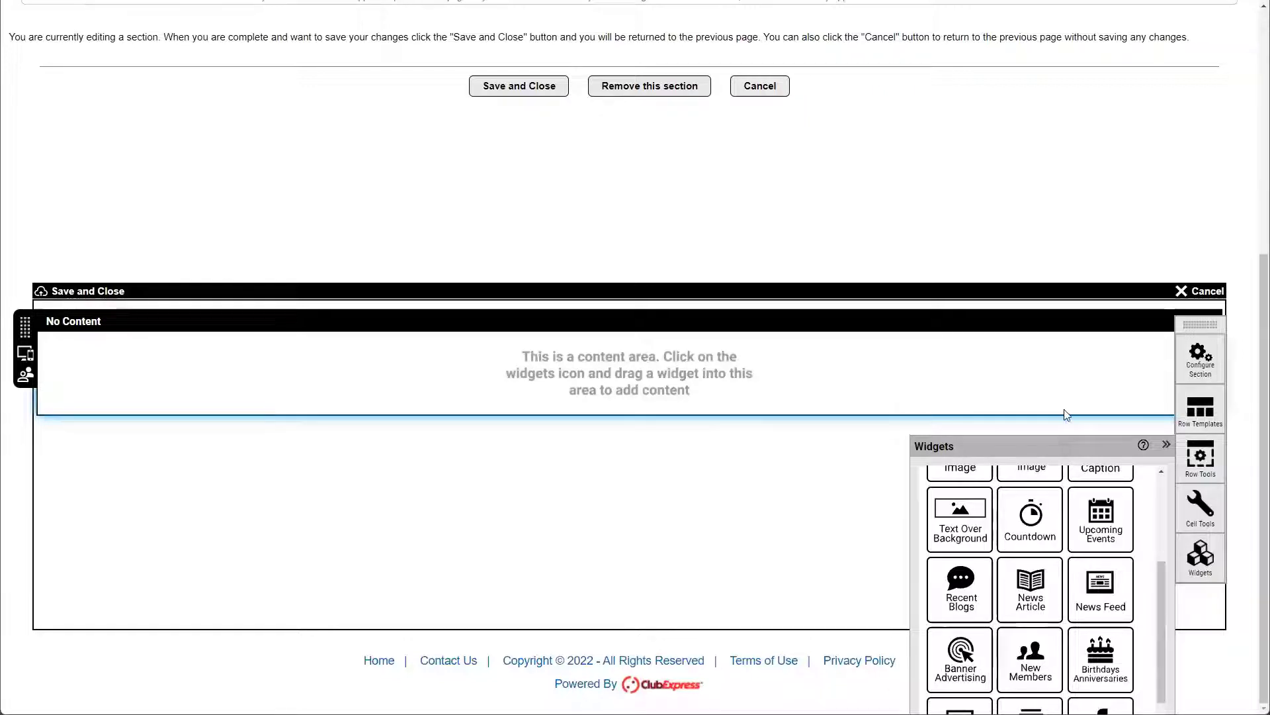
drag(1185, 325, 1181, 292)
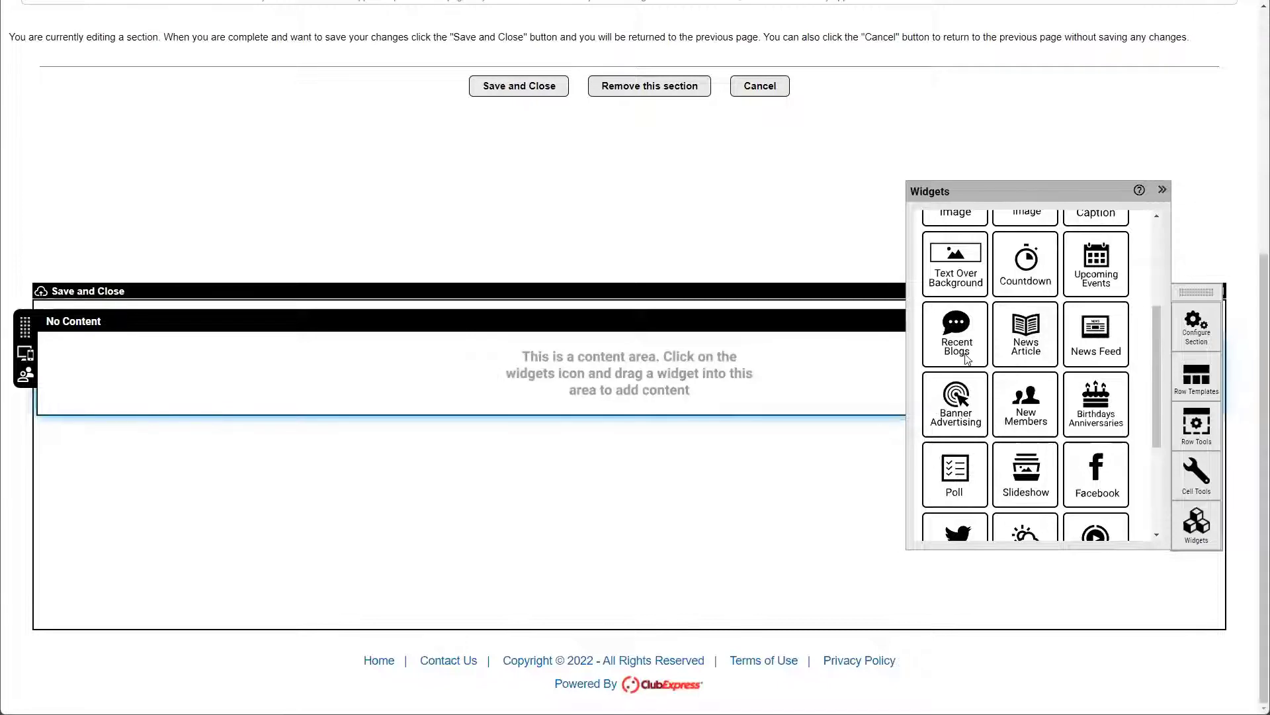
drag(950, 409, 592, 376)
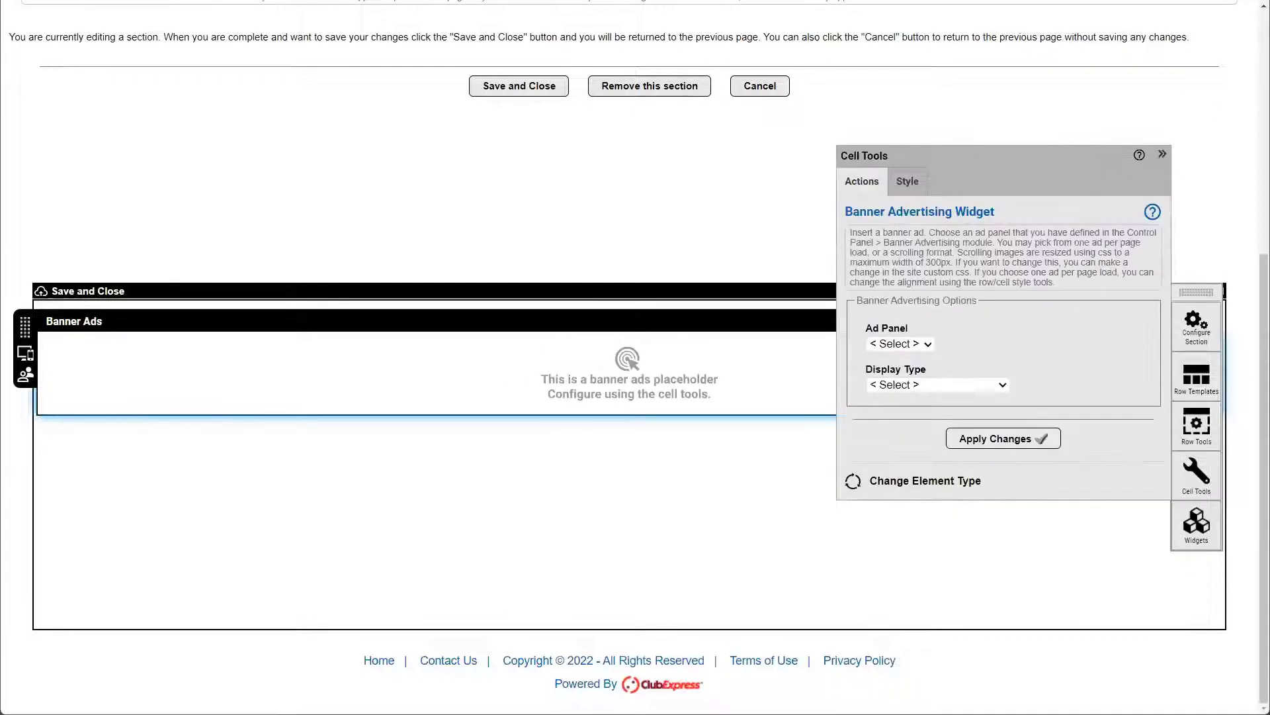
Step: Configure the footer's Banner Advertising widget with the Ads panel and the Scrolling Left/Right display type, and apply the changes
click(914, 345)
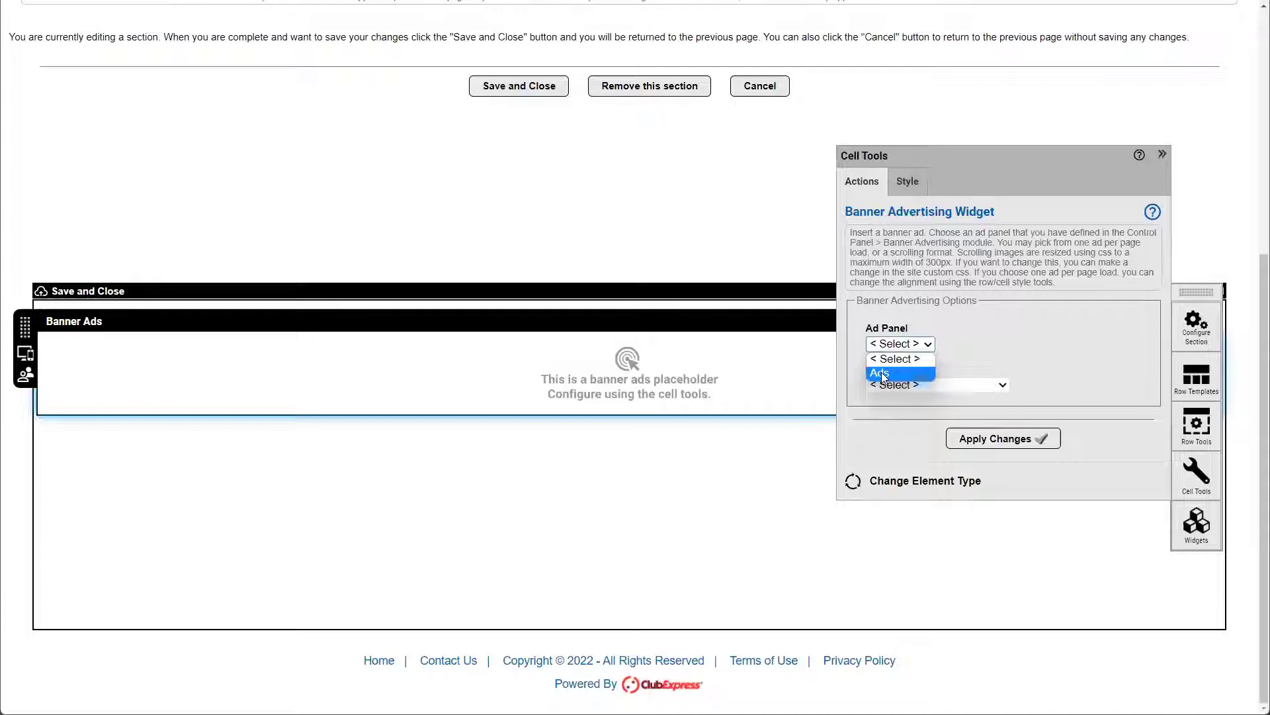
click(882, 375)
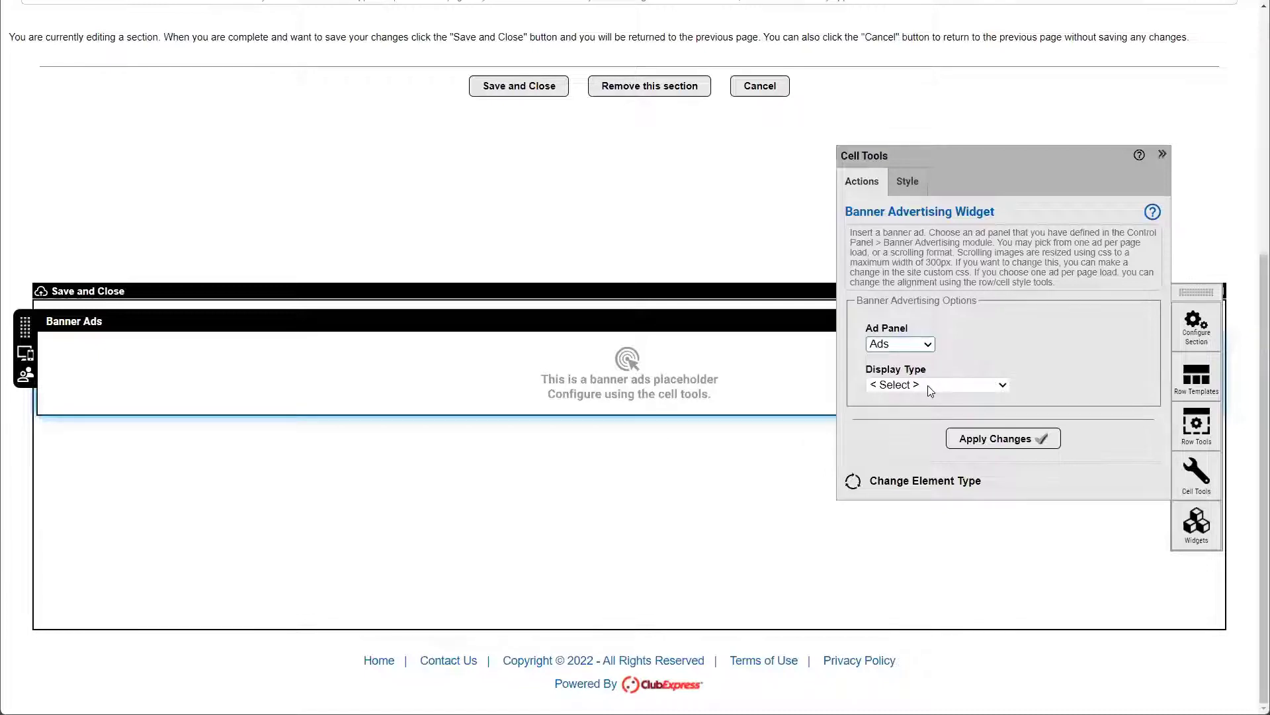
click(927, 385)
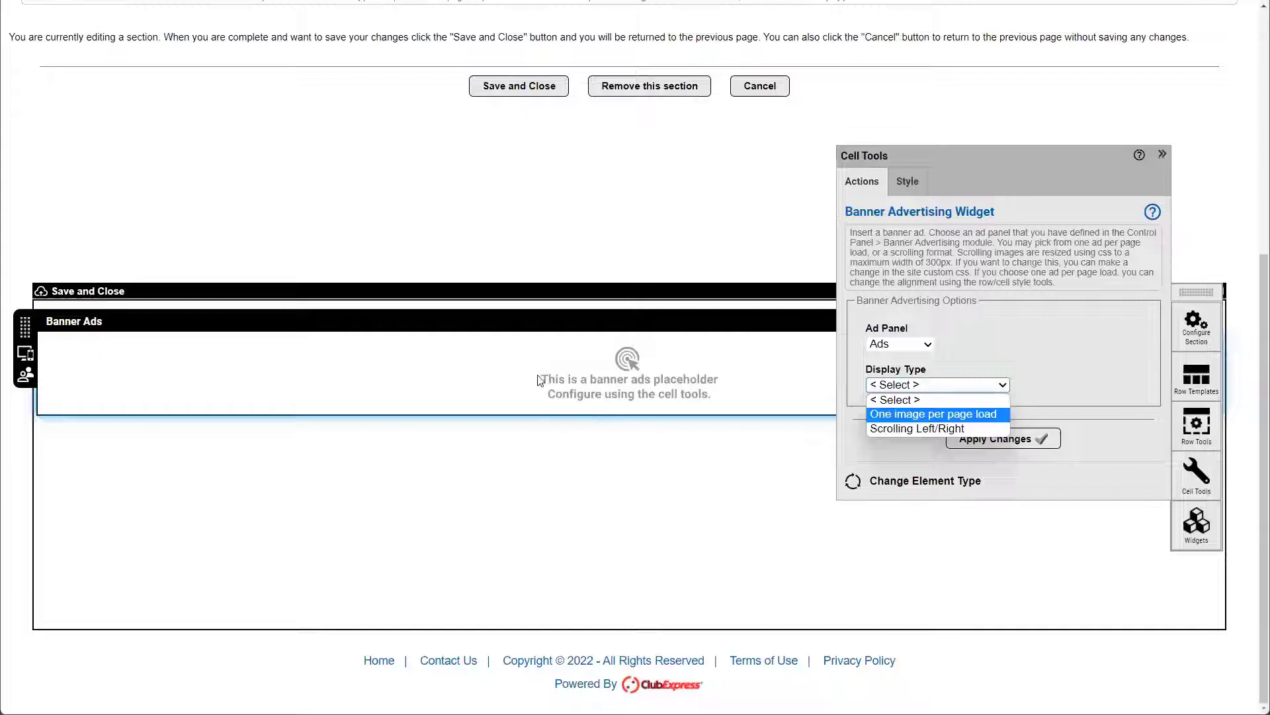
click(927, 428)
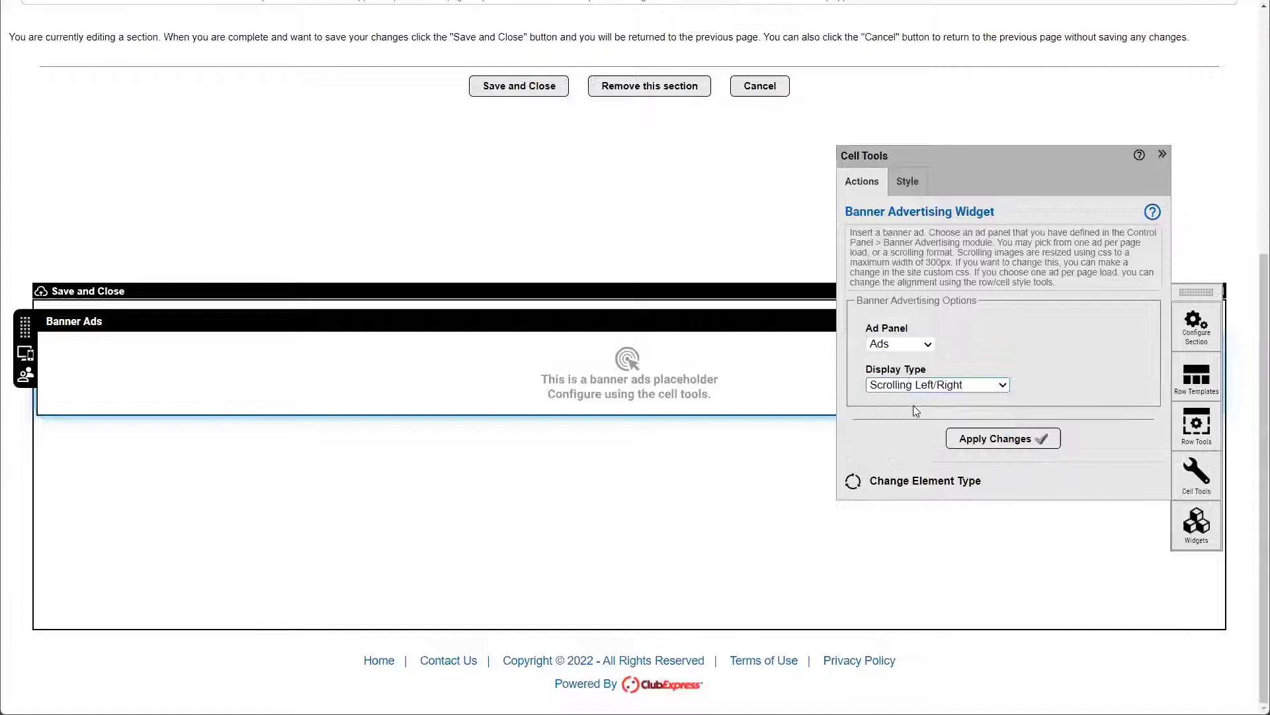
click(1002, 439)
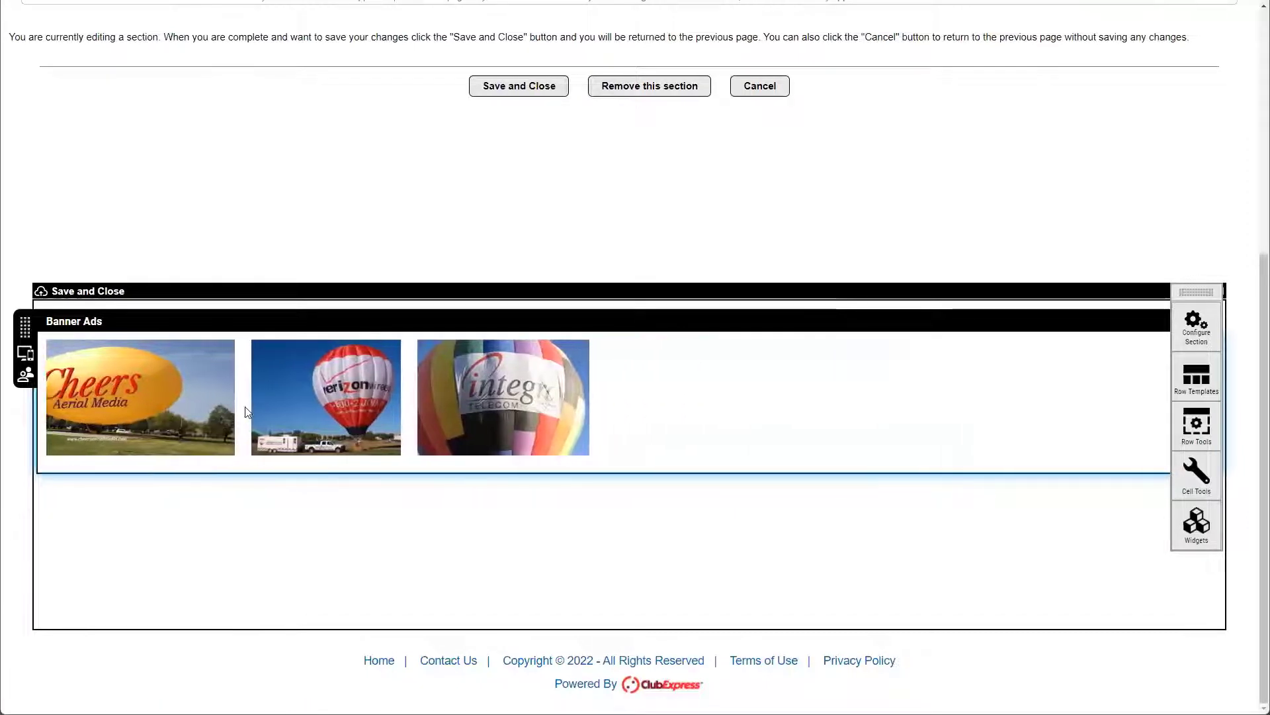
Step: Change the banner widget's display type to One image per page load and apply the change
click(1049, 387)
click(956, 363)
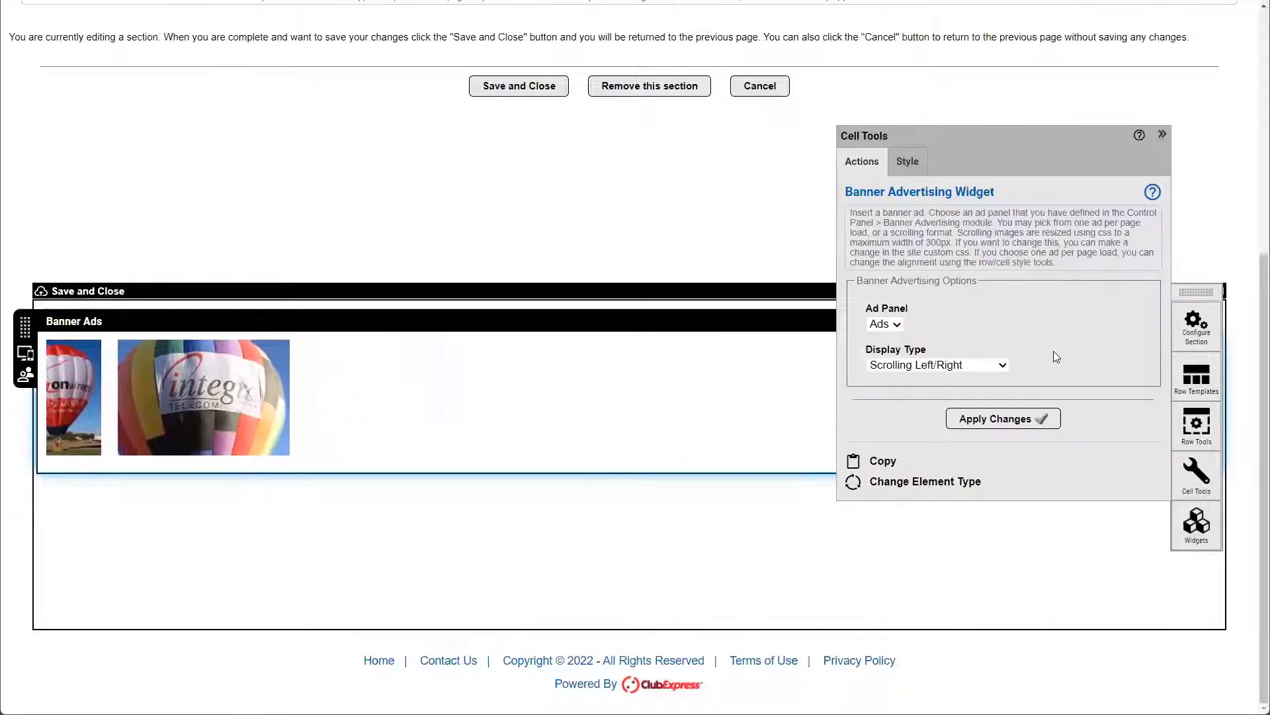
click(953, 365)
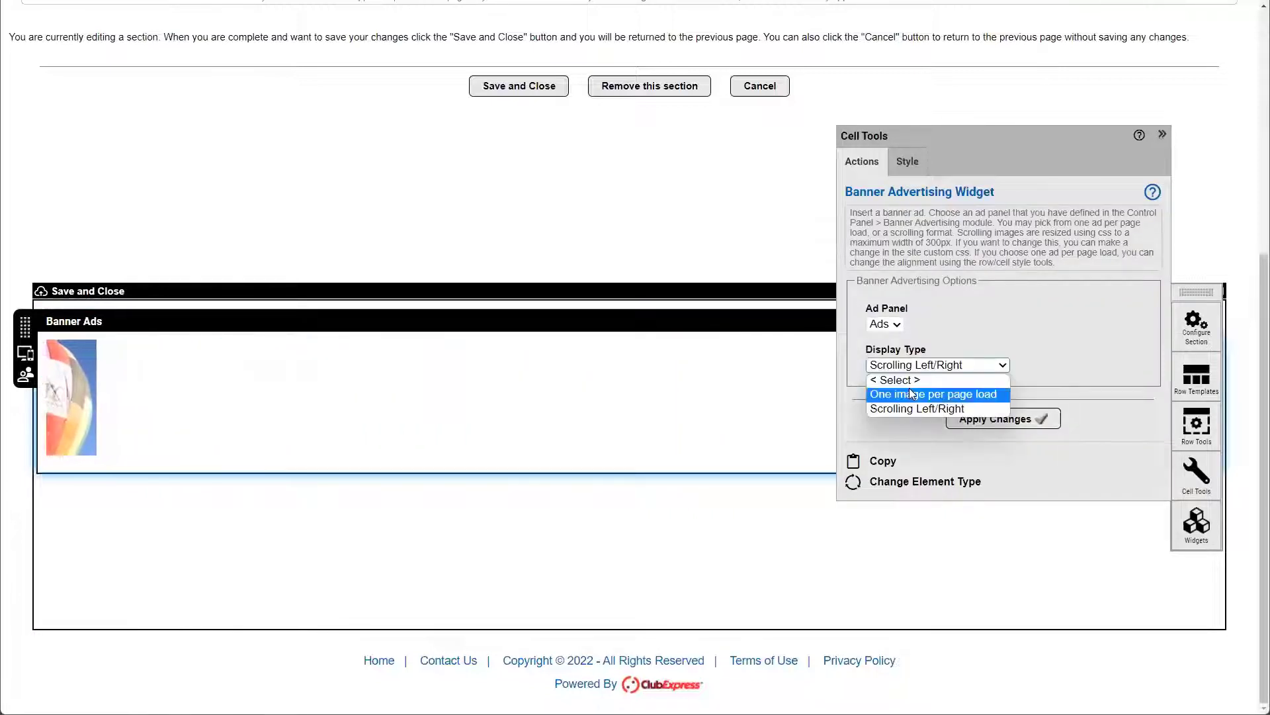
click(913, 394)
click(972, 424)
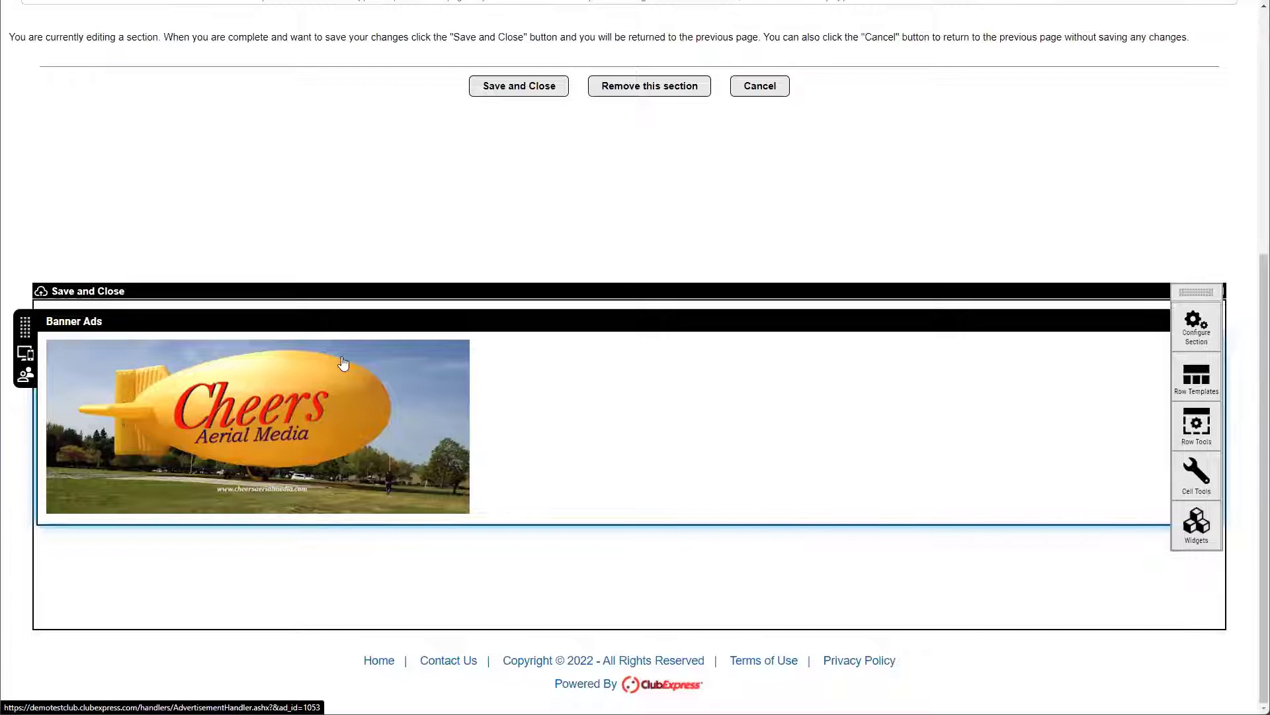
Step: Set the footer banner widget's display type back to Scrolling Left/Right and apply it
scroll(998, 547, up, 3)
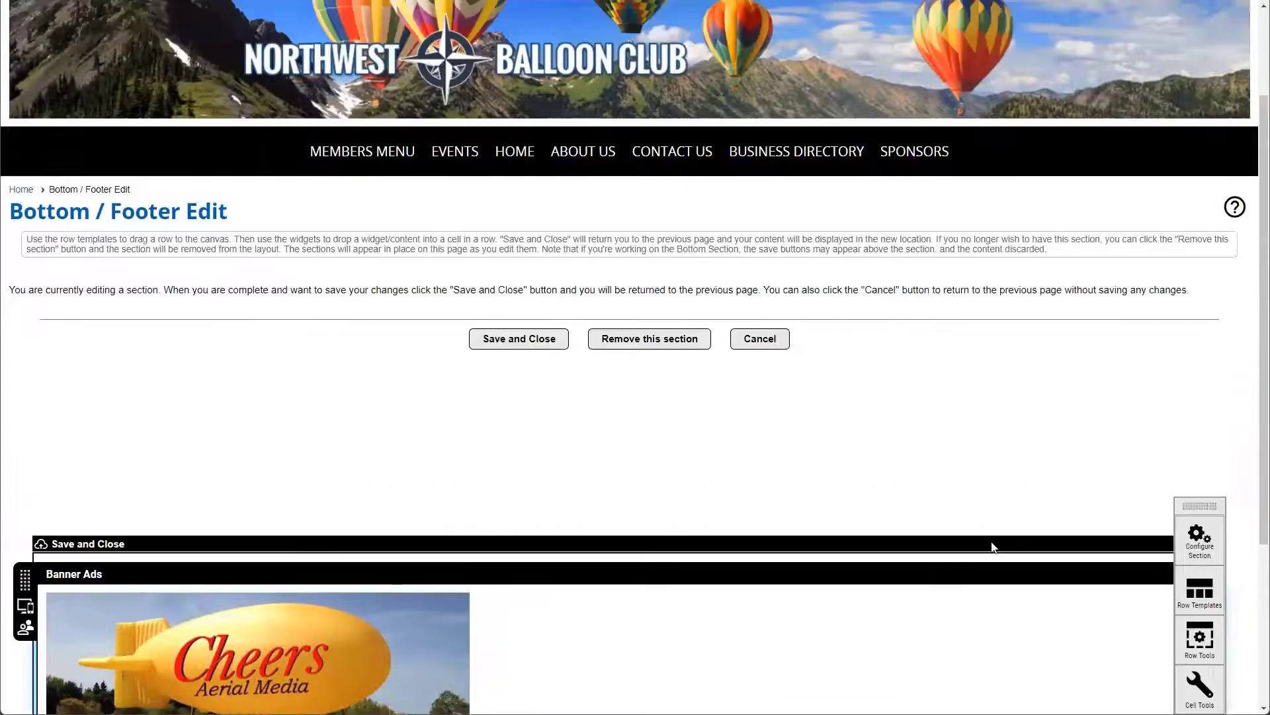
scroll(561, 510, down, 2)
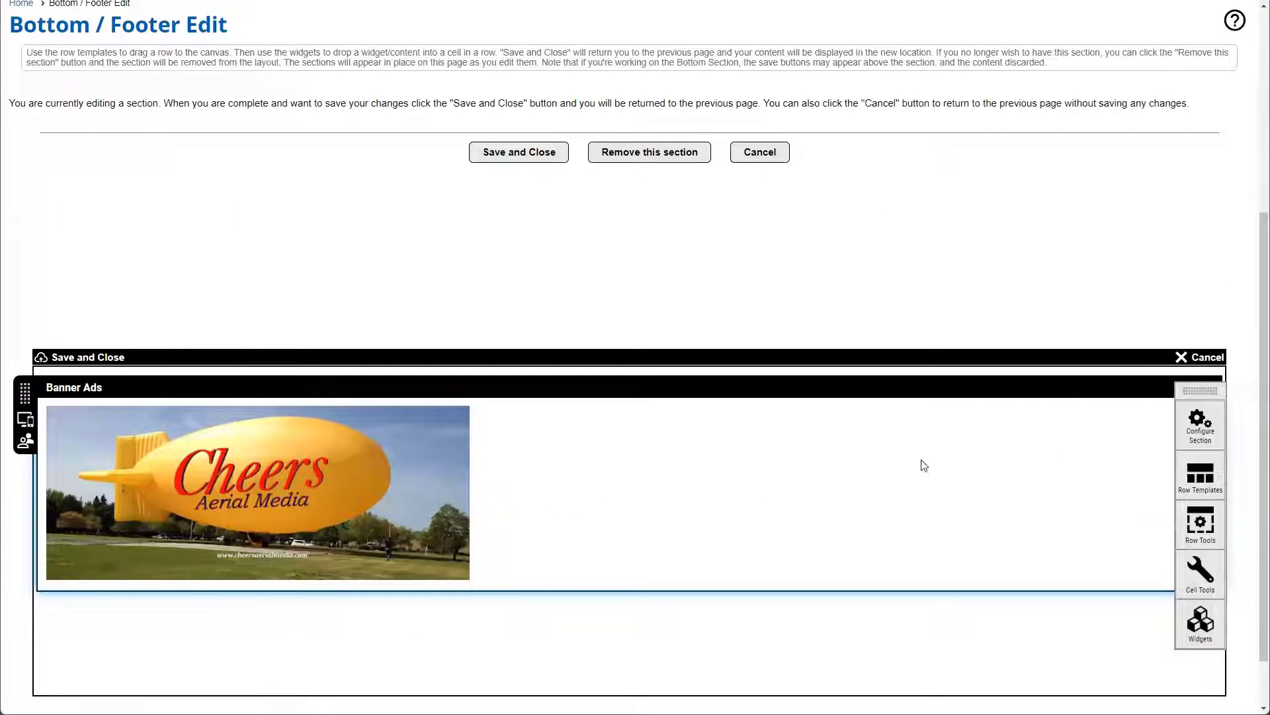
click(953, 463)
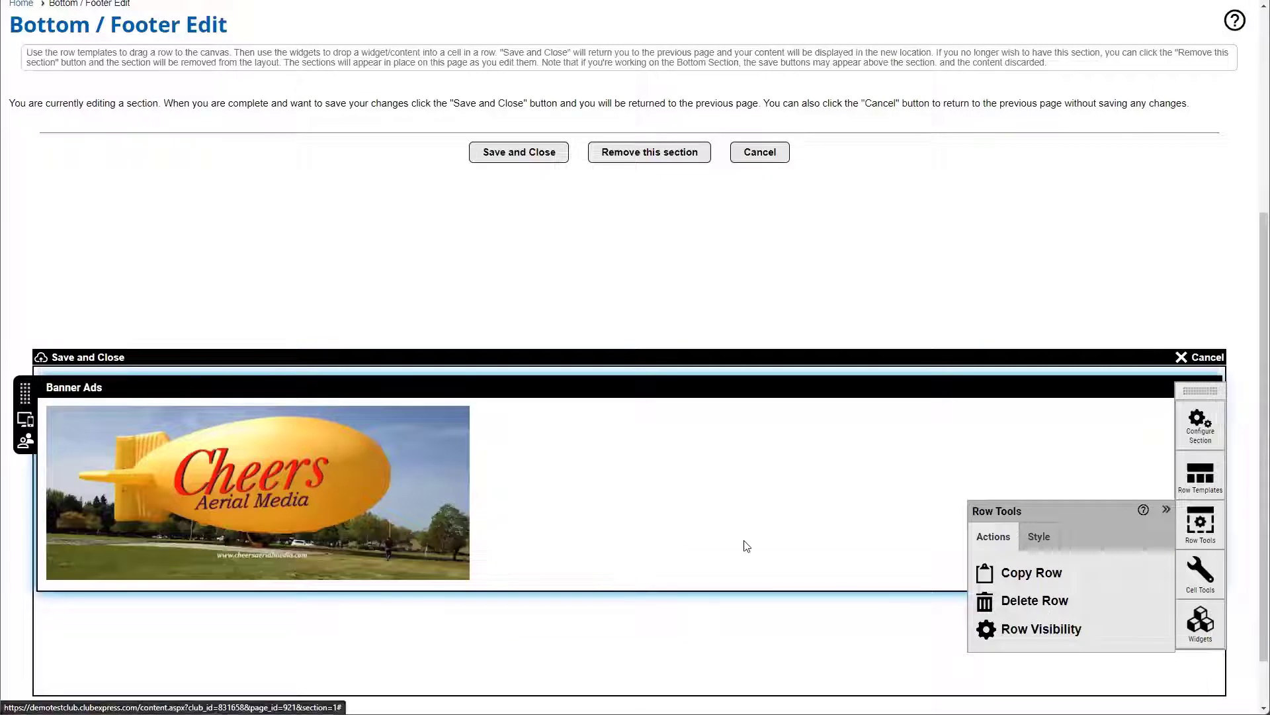
click(856, 523)
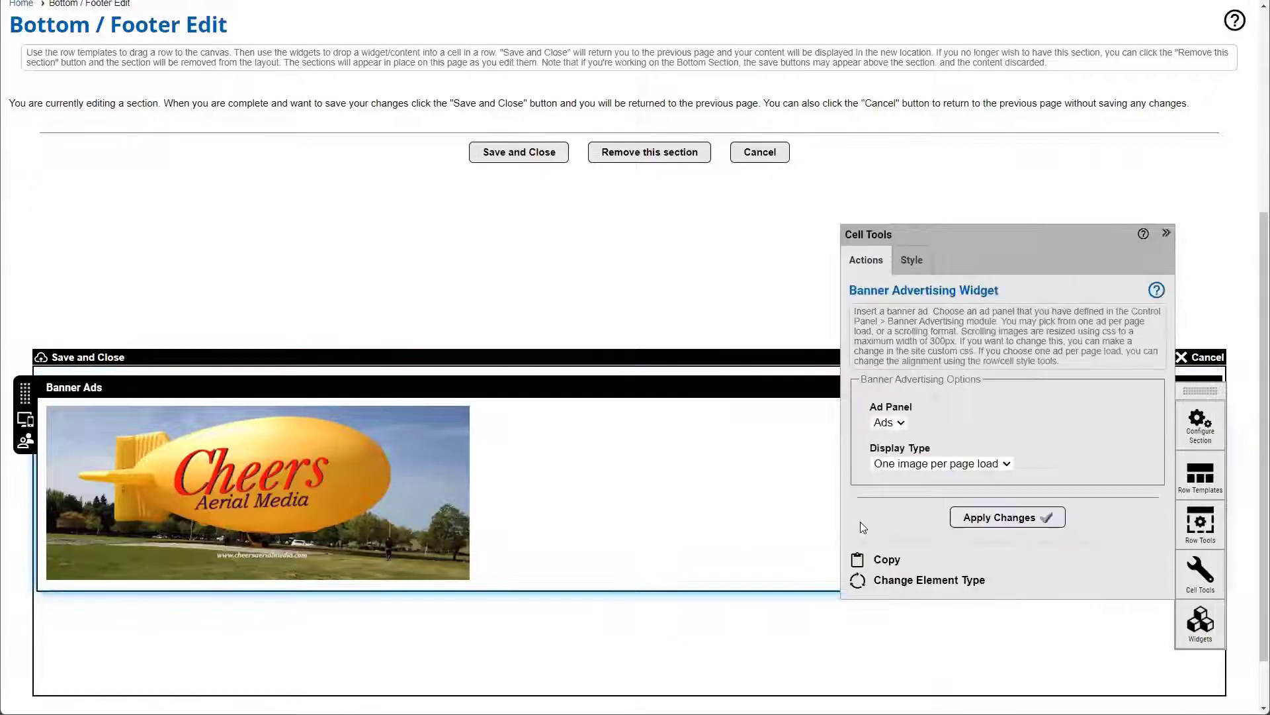
click(917, 462)
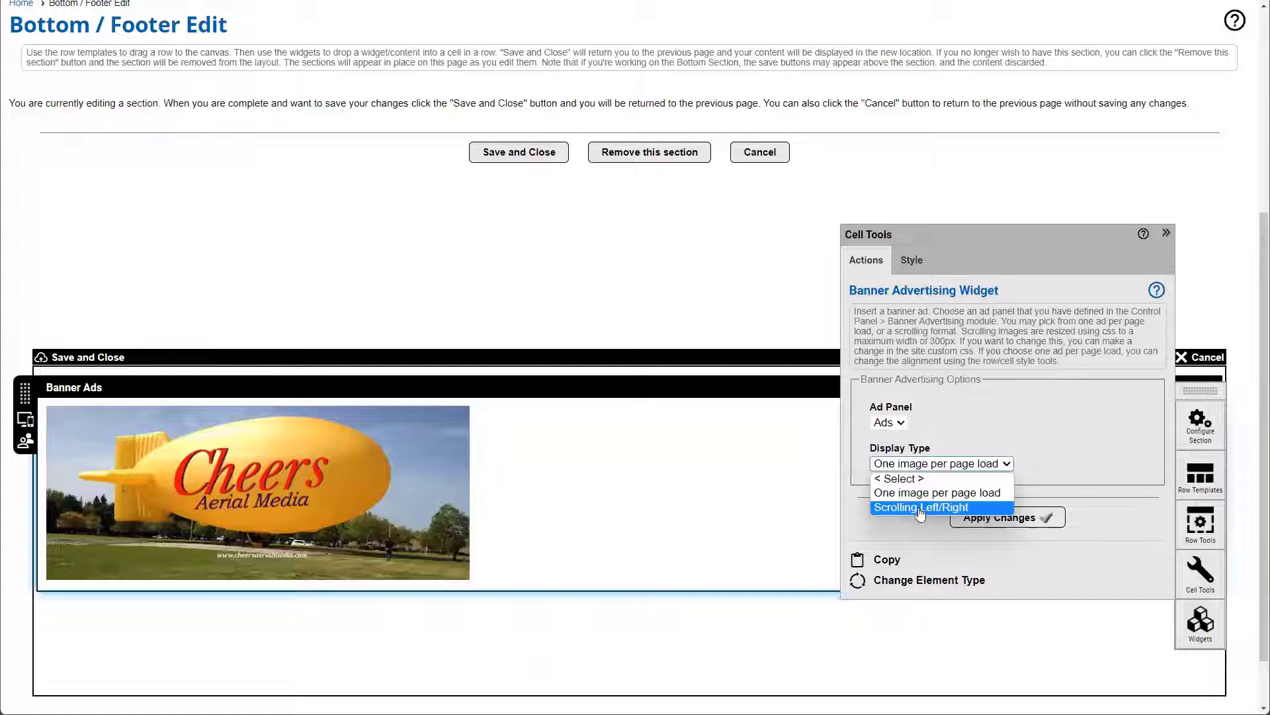
click(918, 507)
click(993, 518)
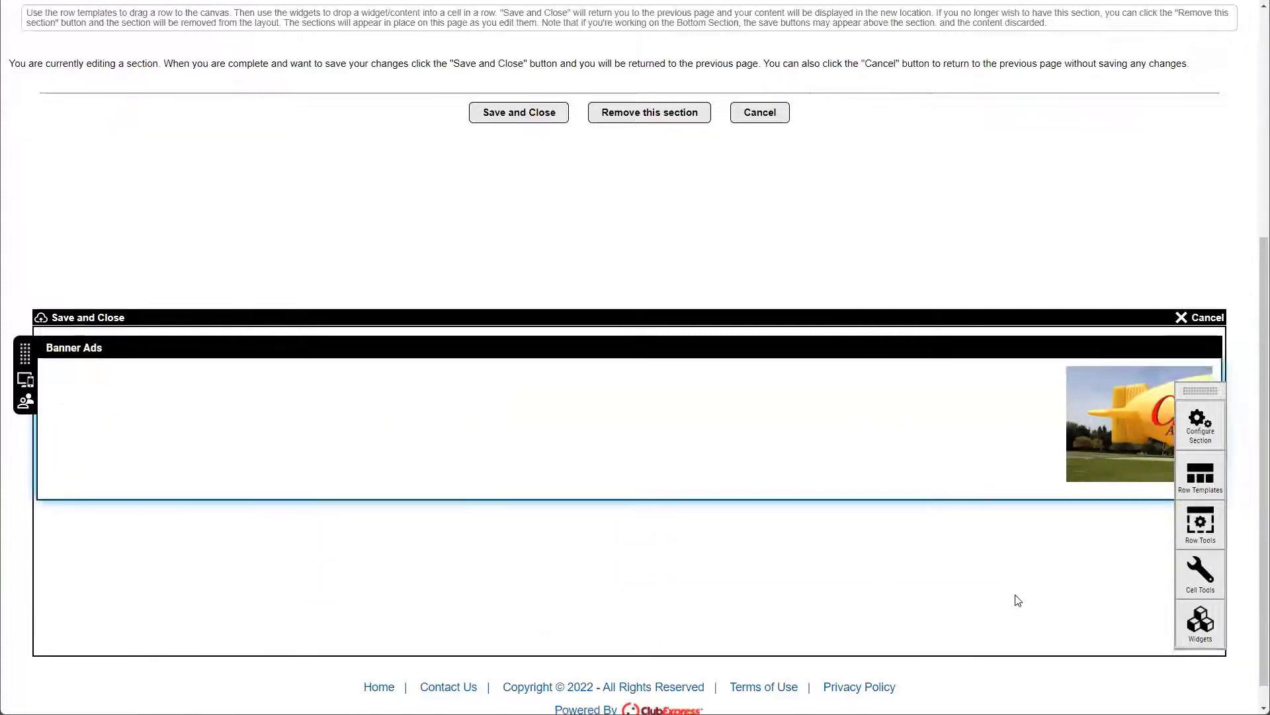
Step: Save and close the footer section, and check the scrolling banner ads at the bottom of the Website Look & Feel start page
scroll(1026, 571, up, 4)
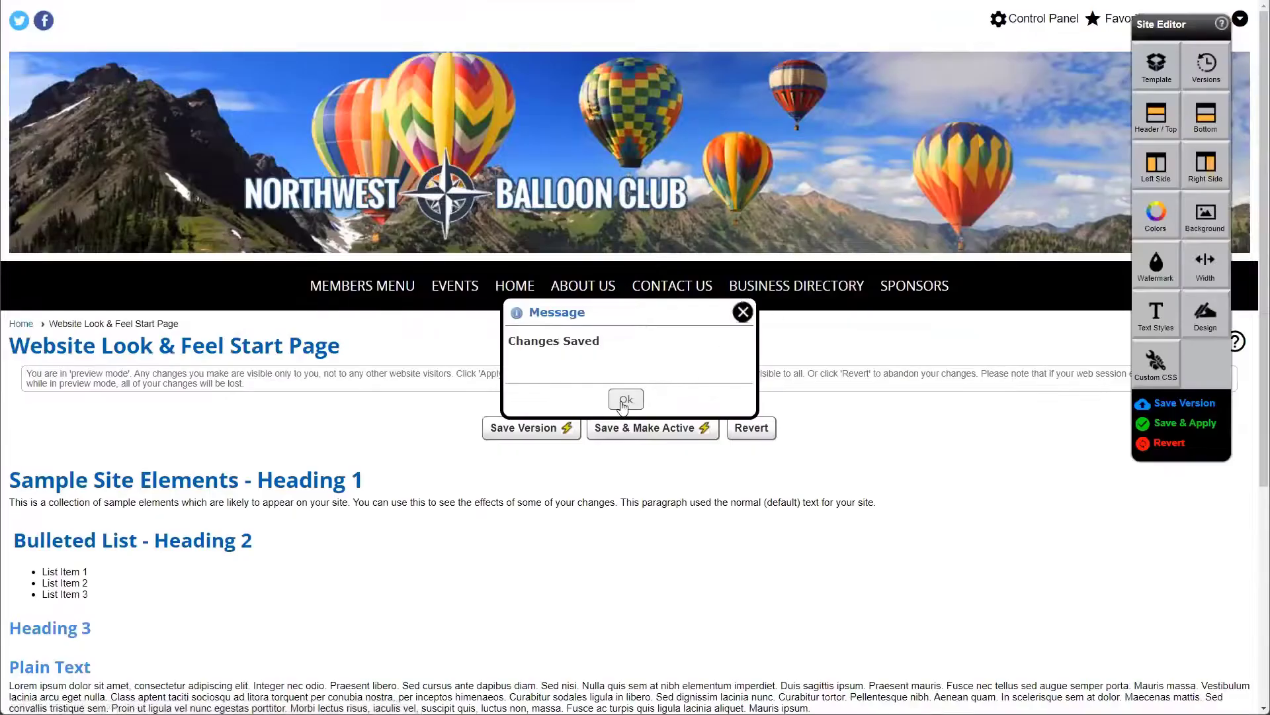
click(625, 400)
scroll(583, 303, down, 5)
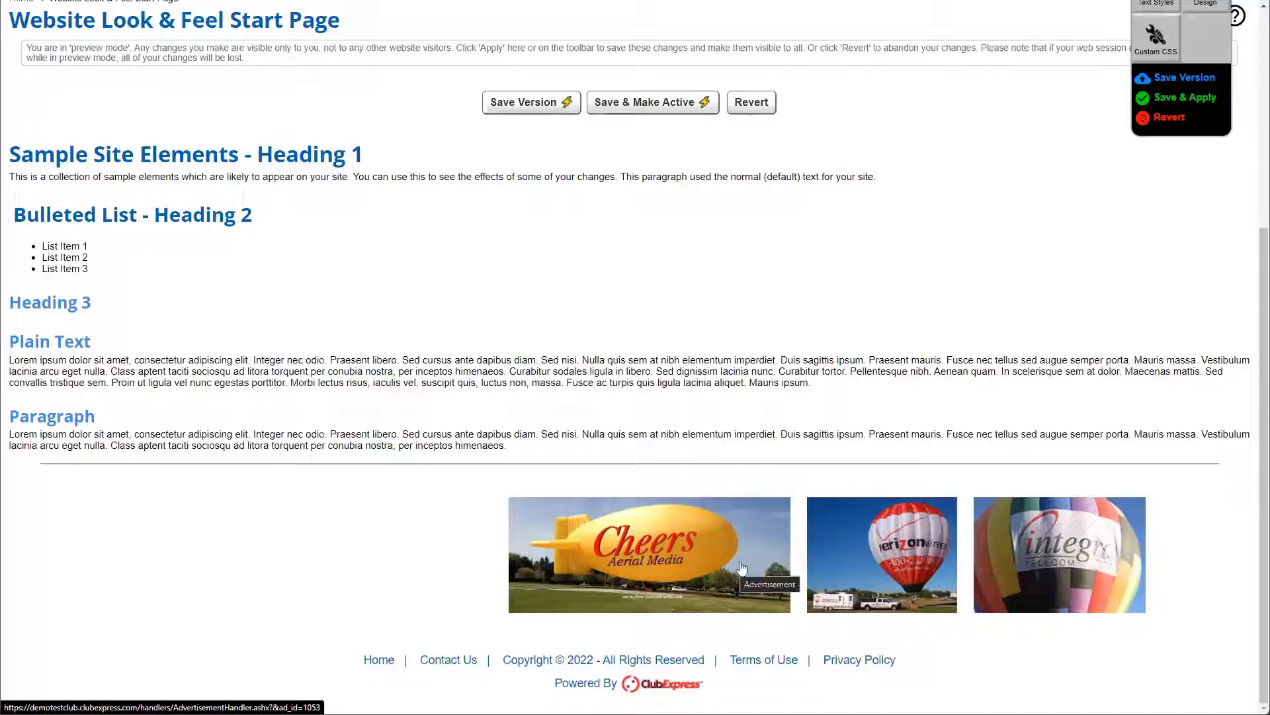
scroll(832, 549, up, 5)
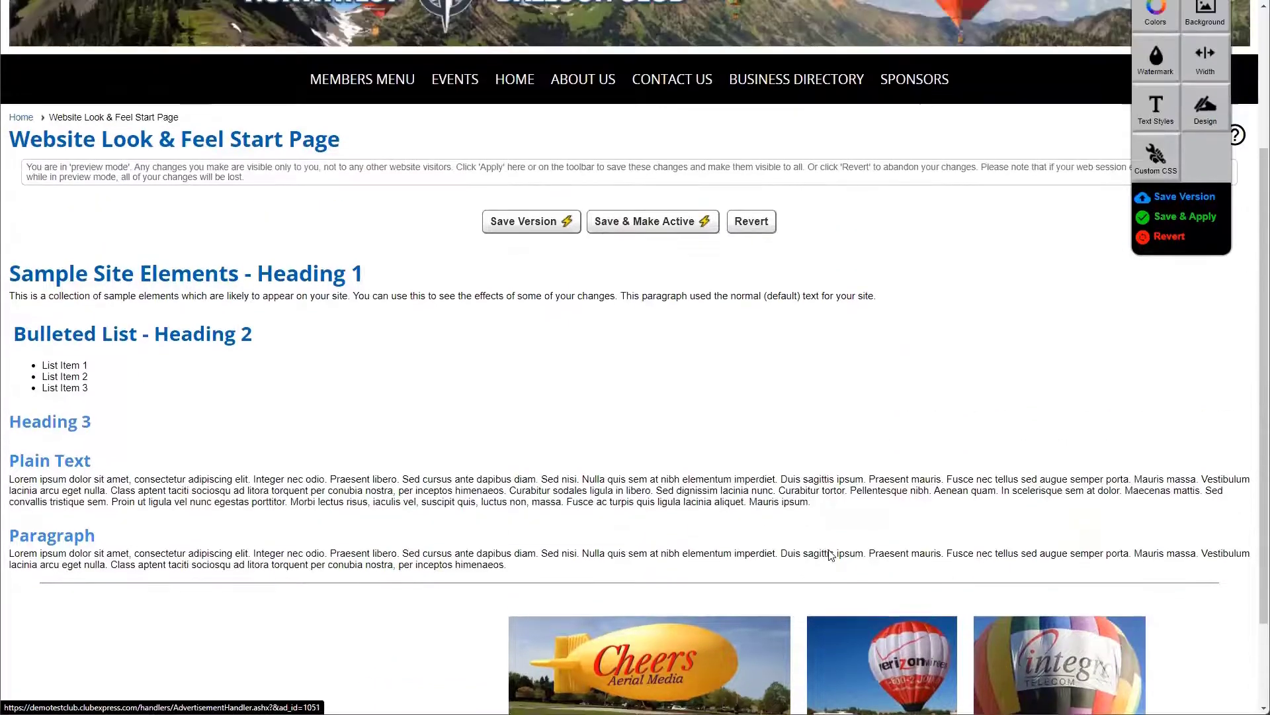
scroll(847, 489, down, 4)
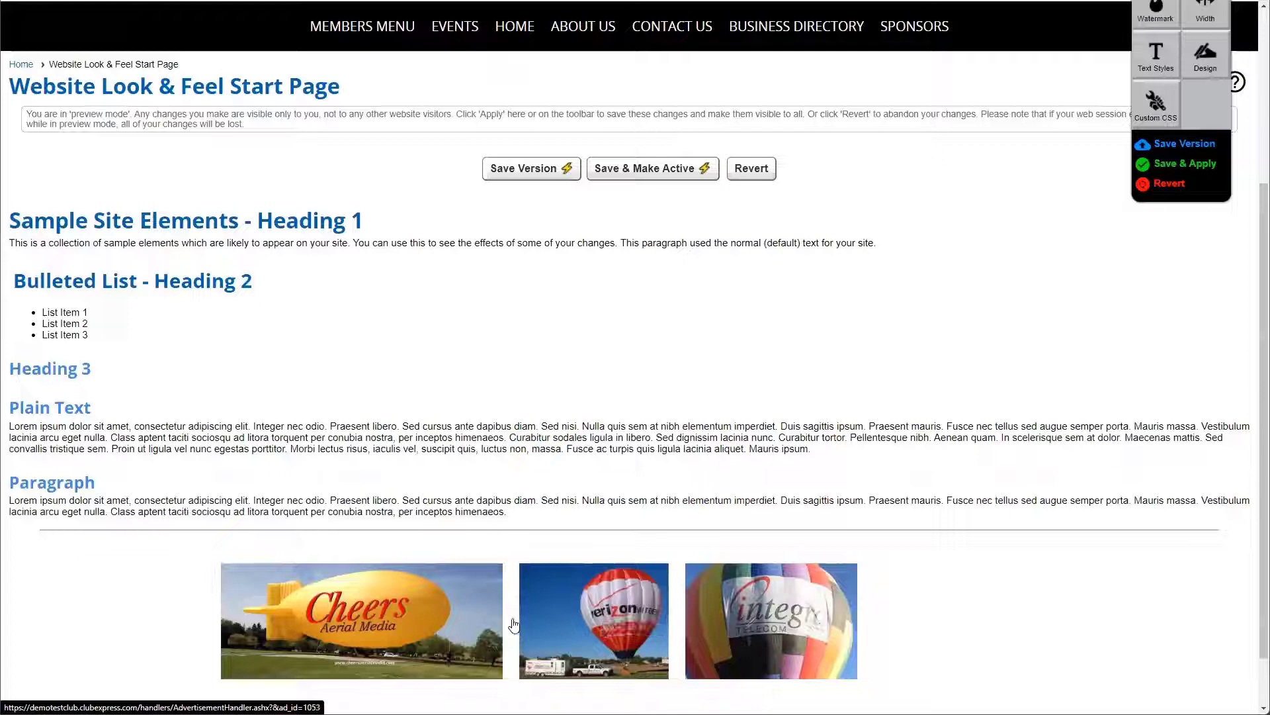
scroll(1148, 312, up, 1)
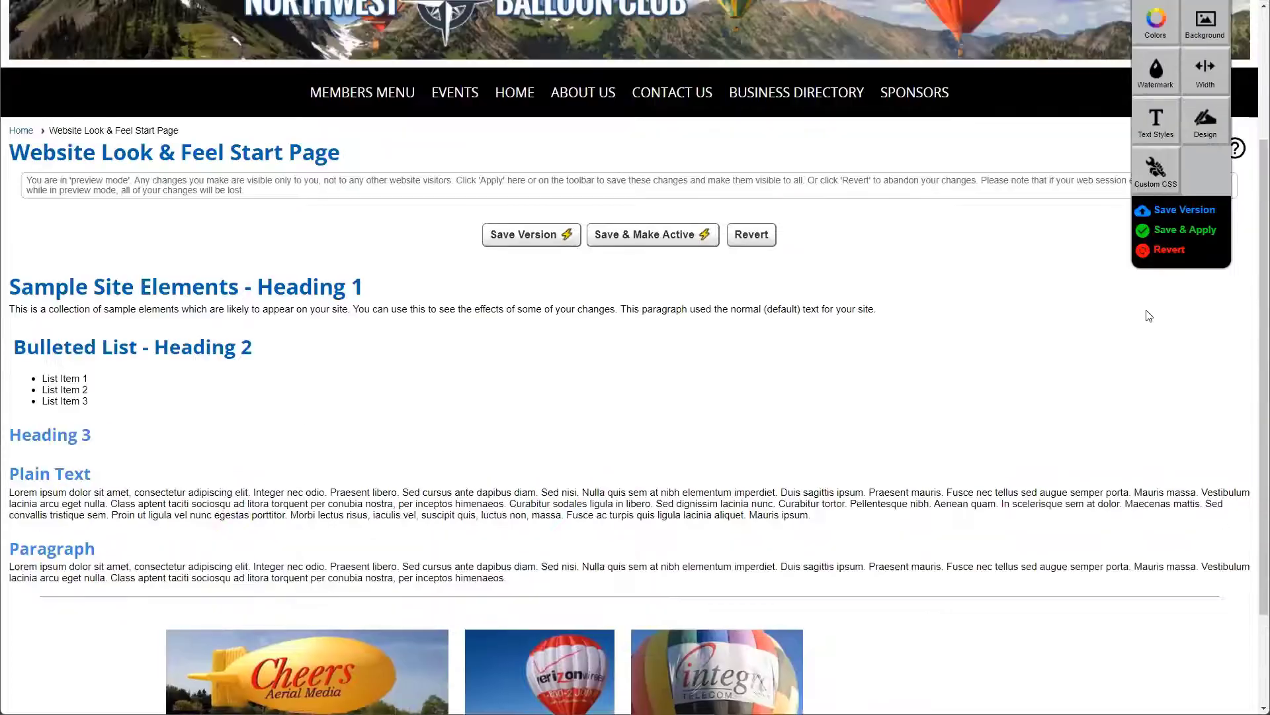
Step: Revert the website to its previous settings and open the main version of the Home page for editing
click(1168, 250)
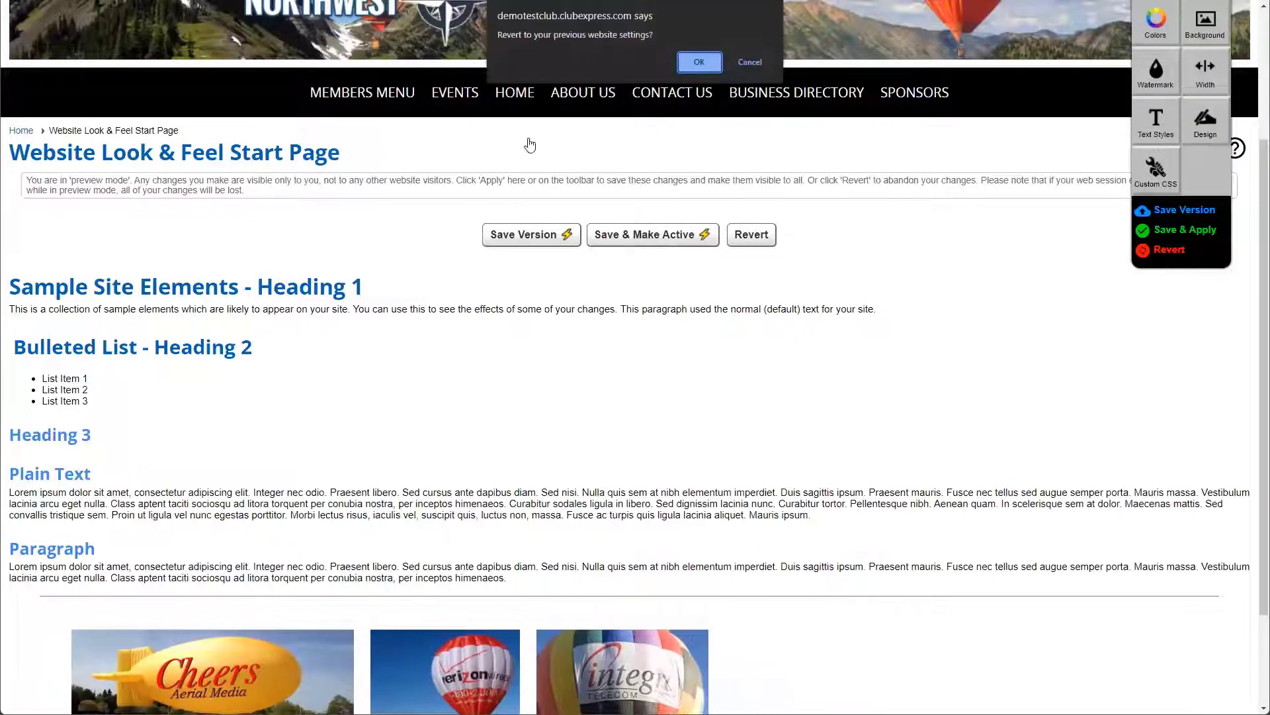
click(705, 66)
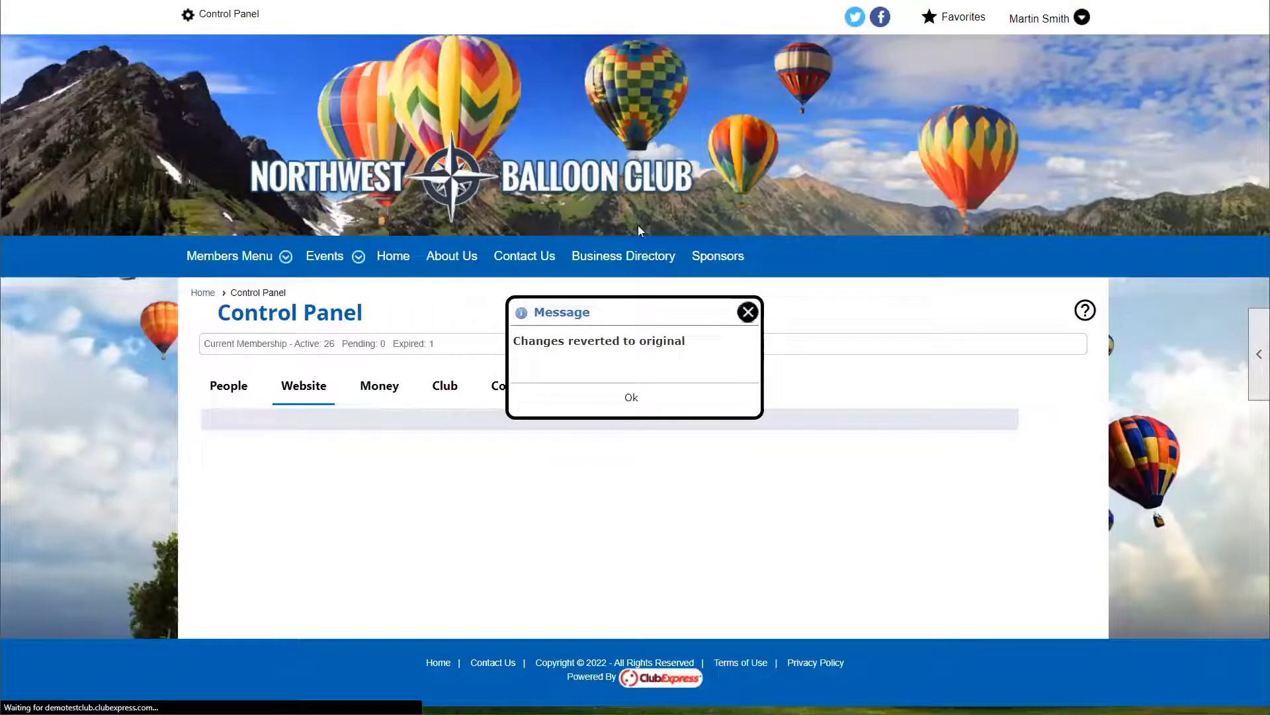
scroll(616, 275, down, 3)
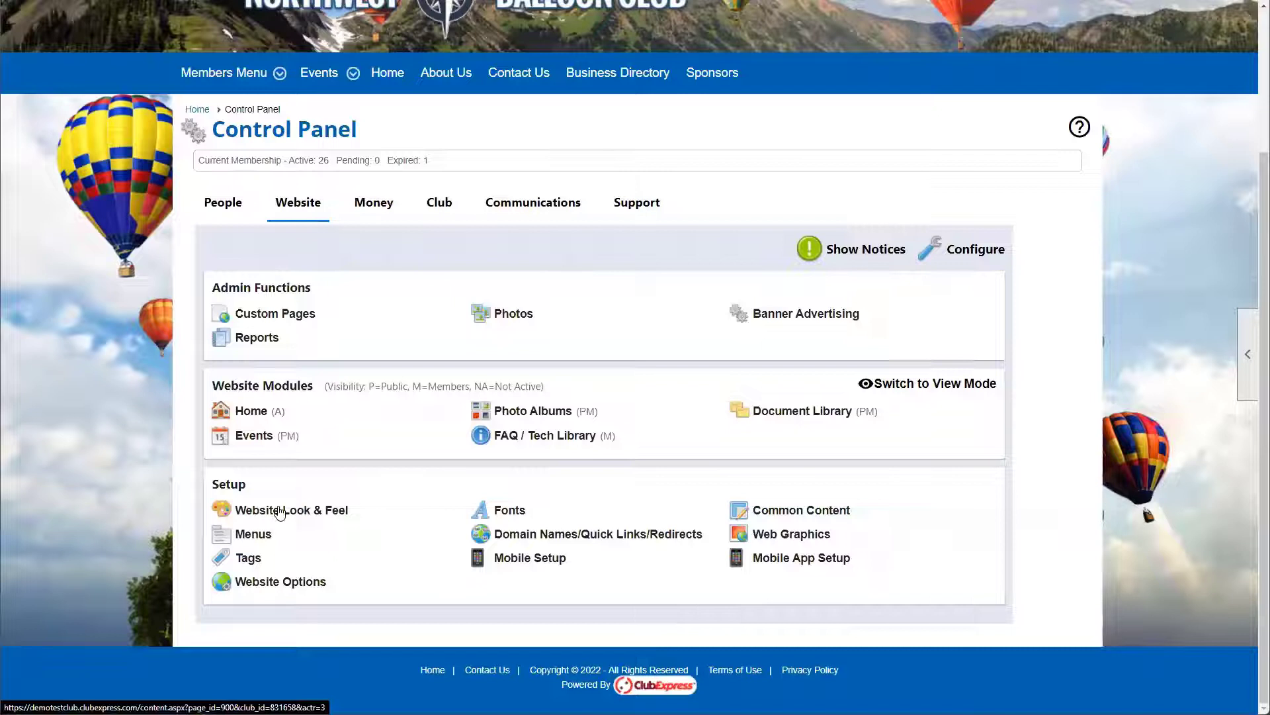
click(251, 411)
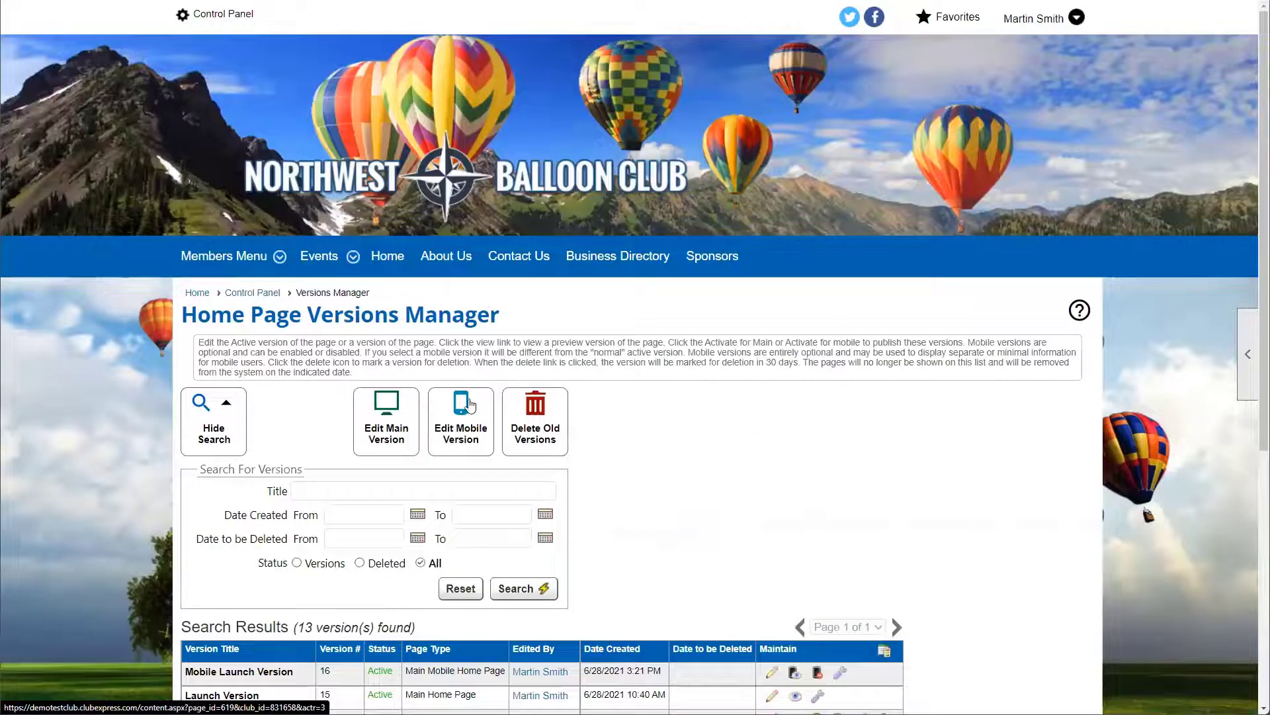
click(389, 428)
Step: Add a blank Full Width row at the top of the home page, above the Come Fly With Us row
scroll(635, 397, down, 6)
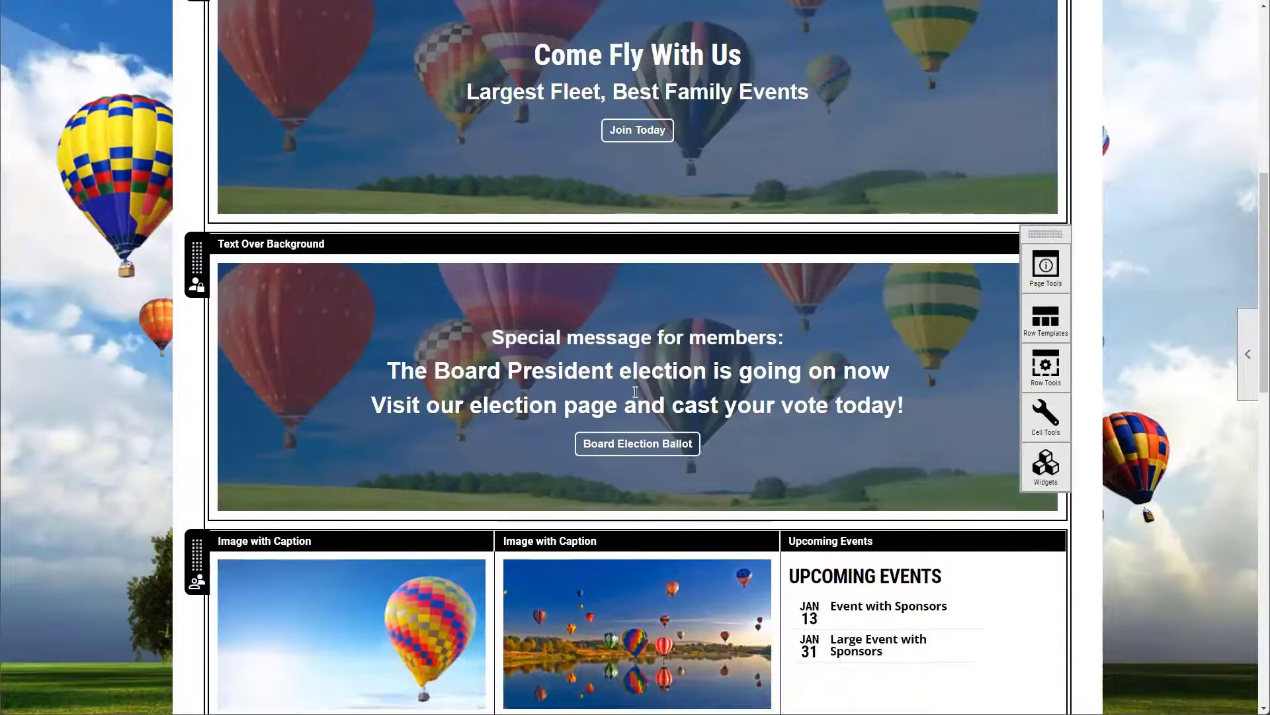
scroll(635, 391, up, 2)
click(1071, 323)
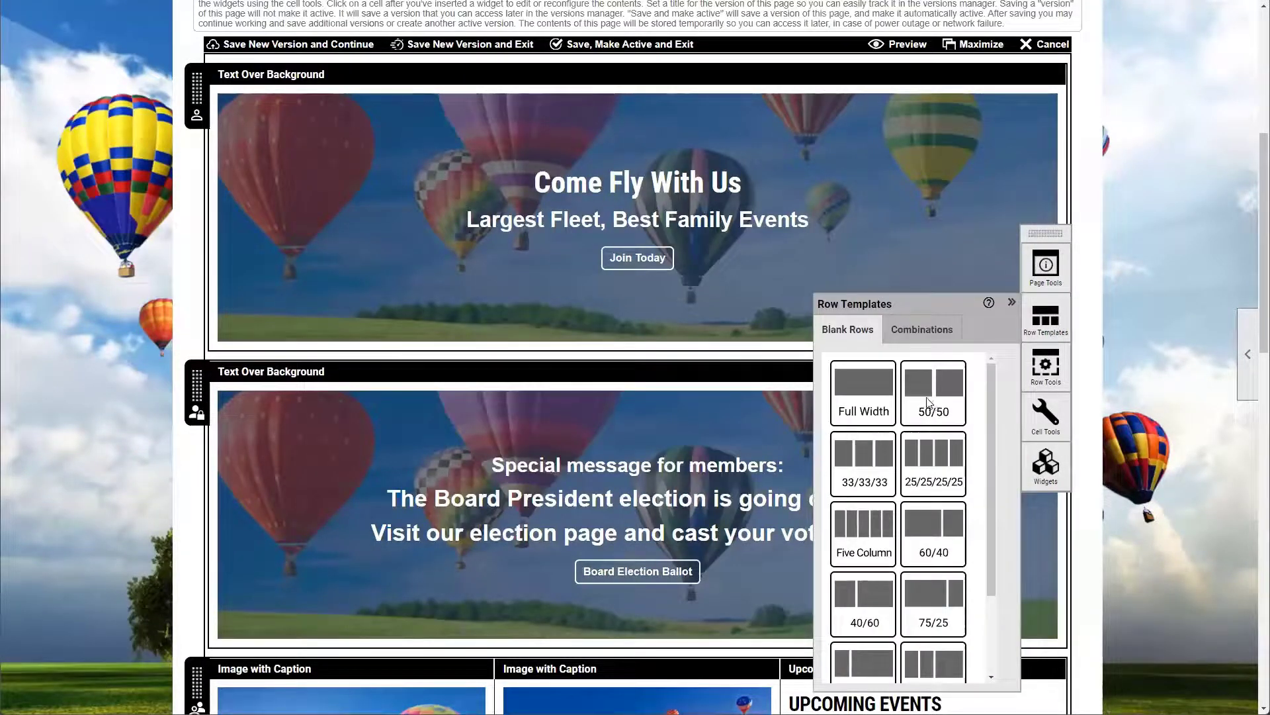
drag(856, 405, 347, 80)
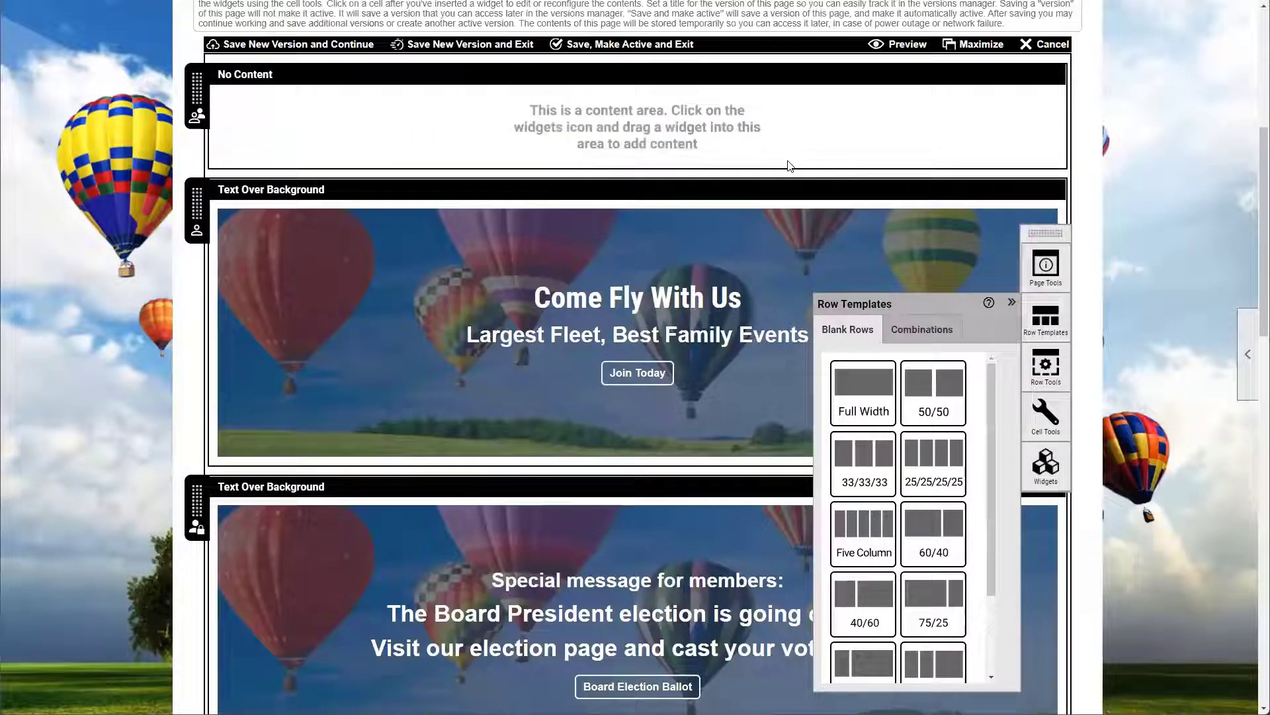
Step: Place a Banner Advertising widget in the blank full-width row at the top of the home page
click(696, 145)
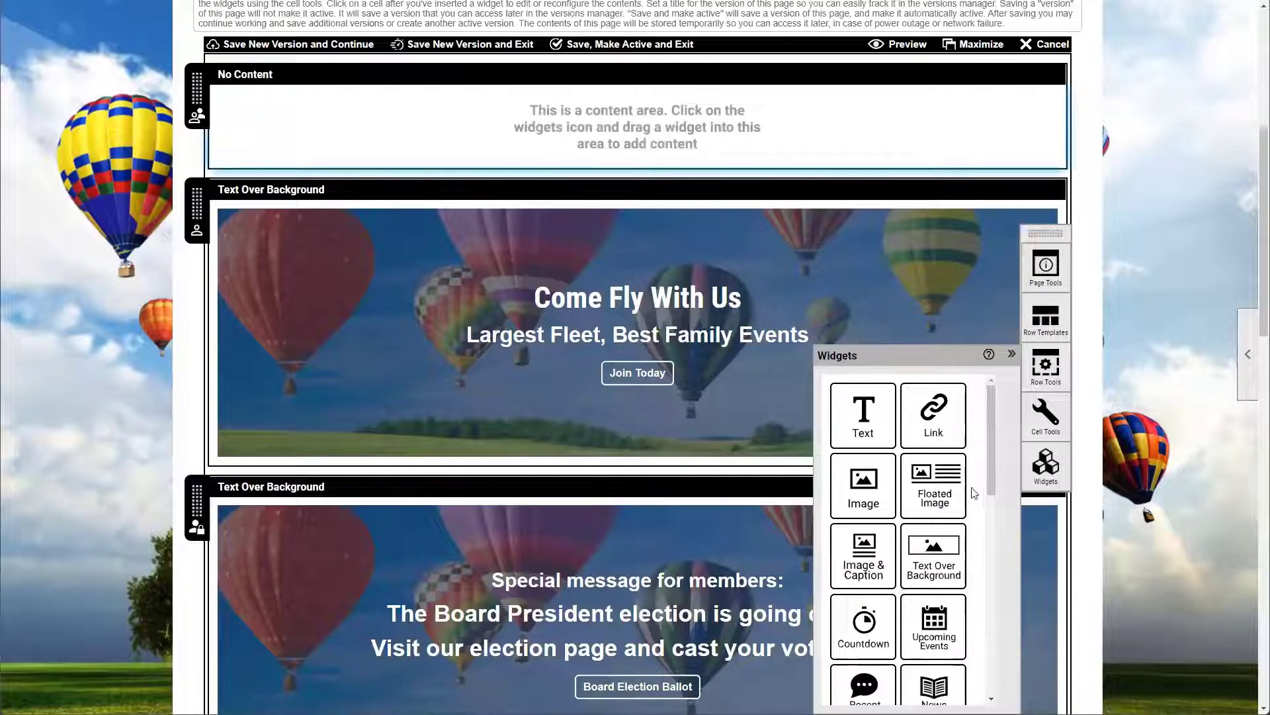
scroll(926, 533, down, 3)
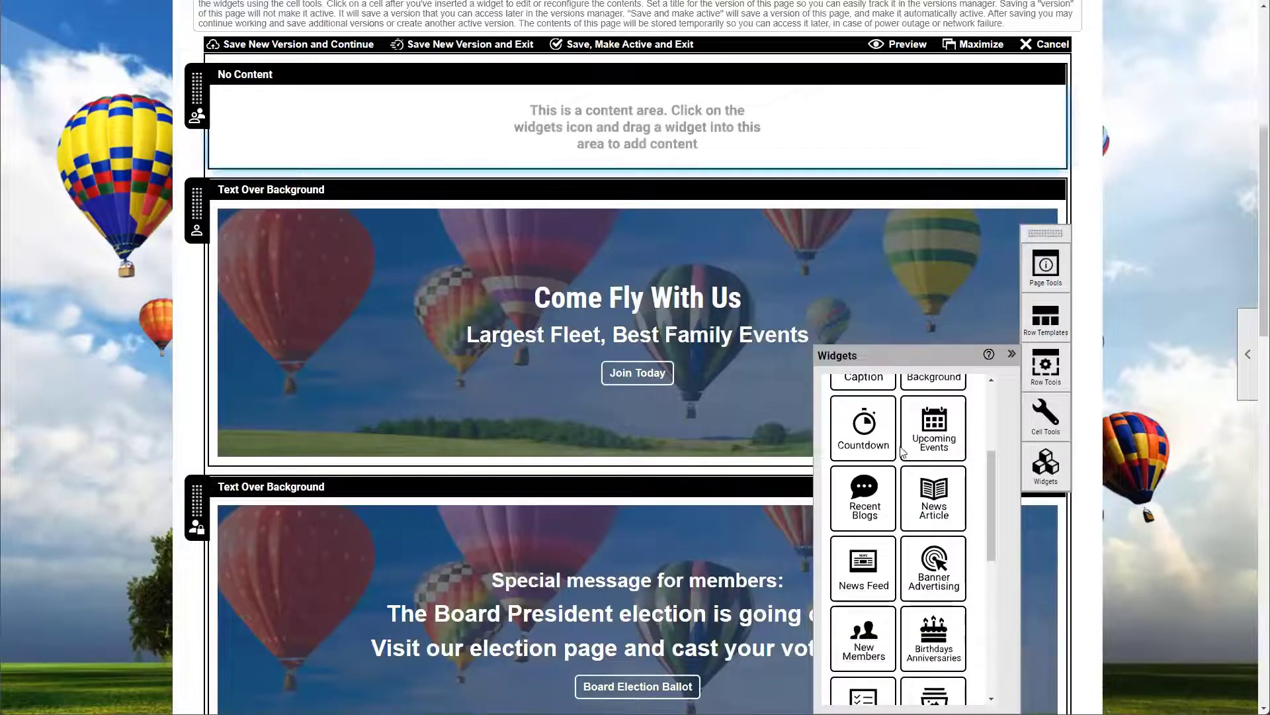
drag(952, 579, 725, 132)
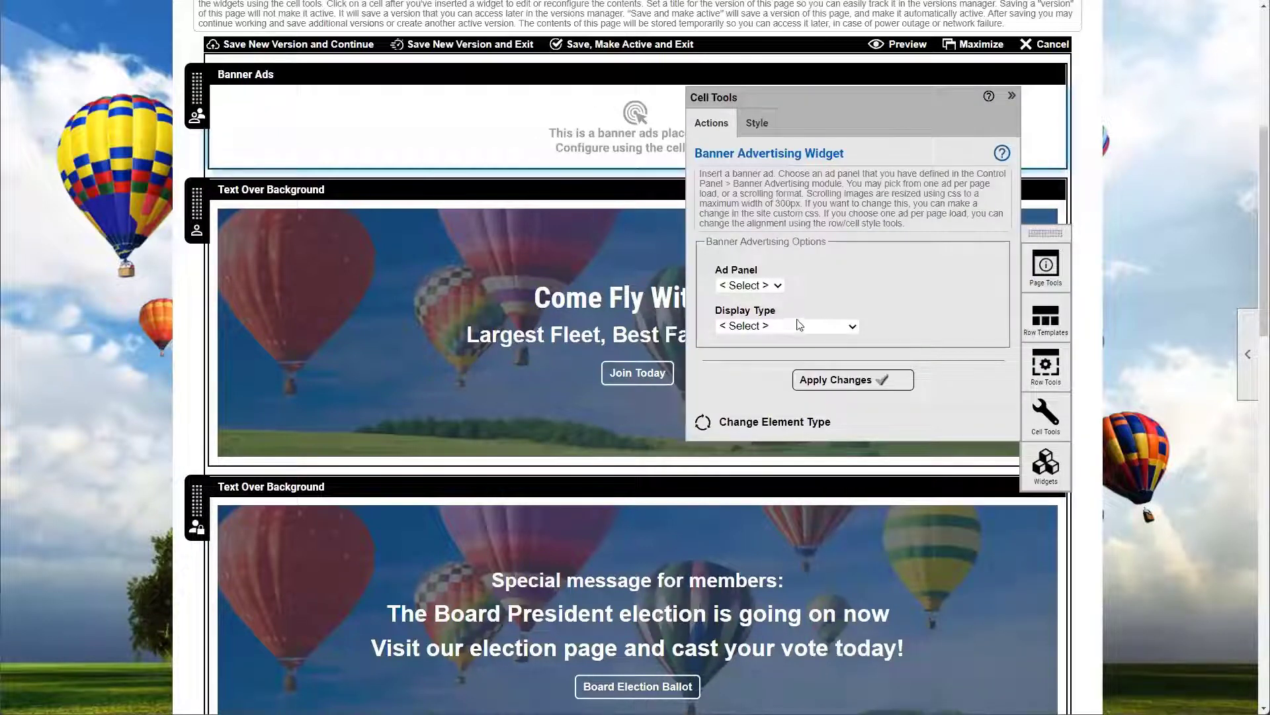
Step: Configure the banner widget with the Ads ad panel and the Scrolling Left/Right display type, and apply the changes
click(777, 285)
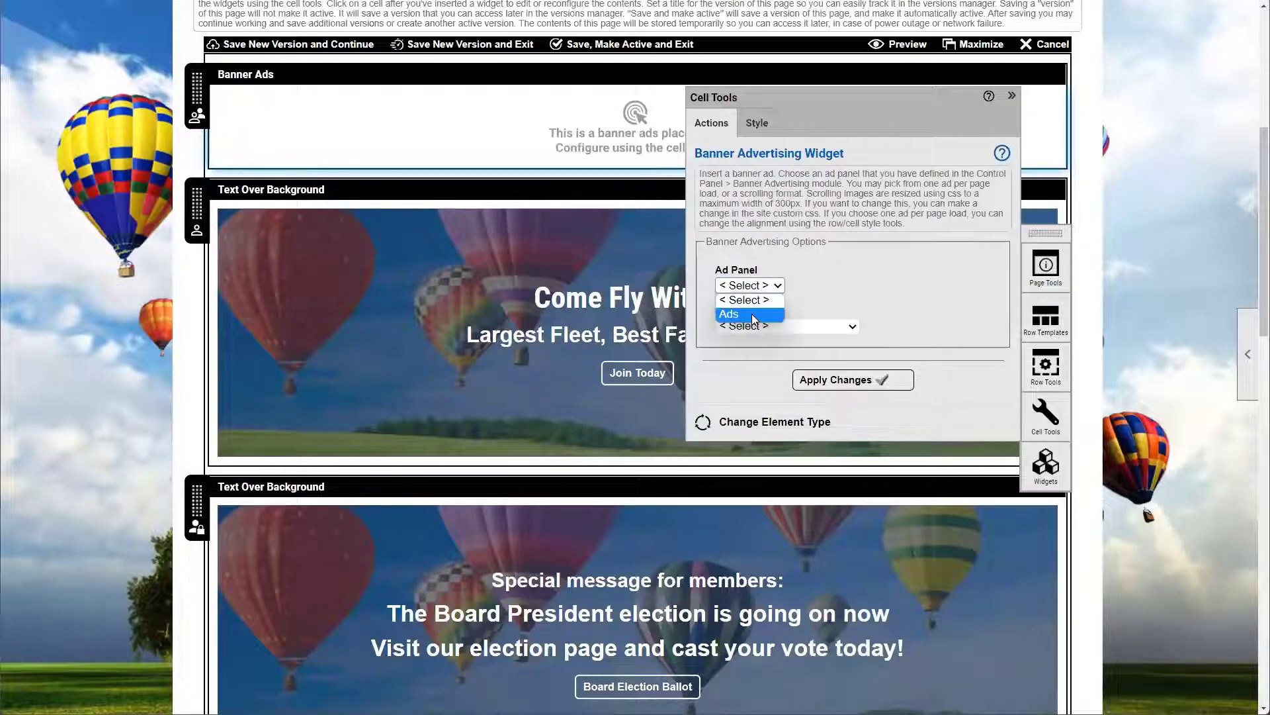
click(755, 315)
click(796, 331)
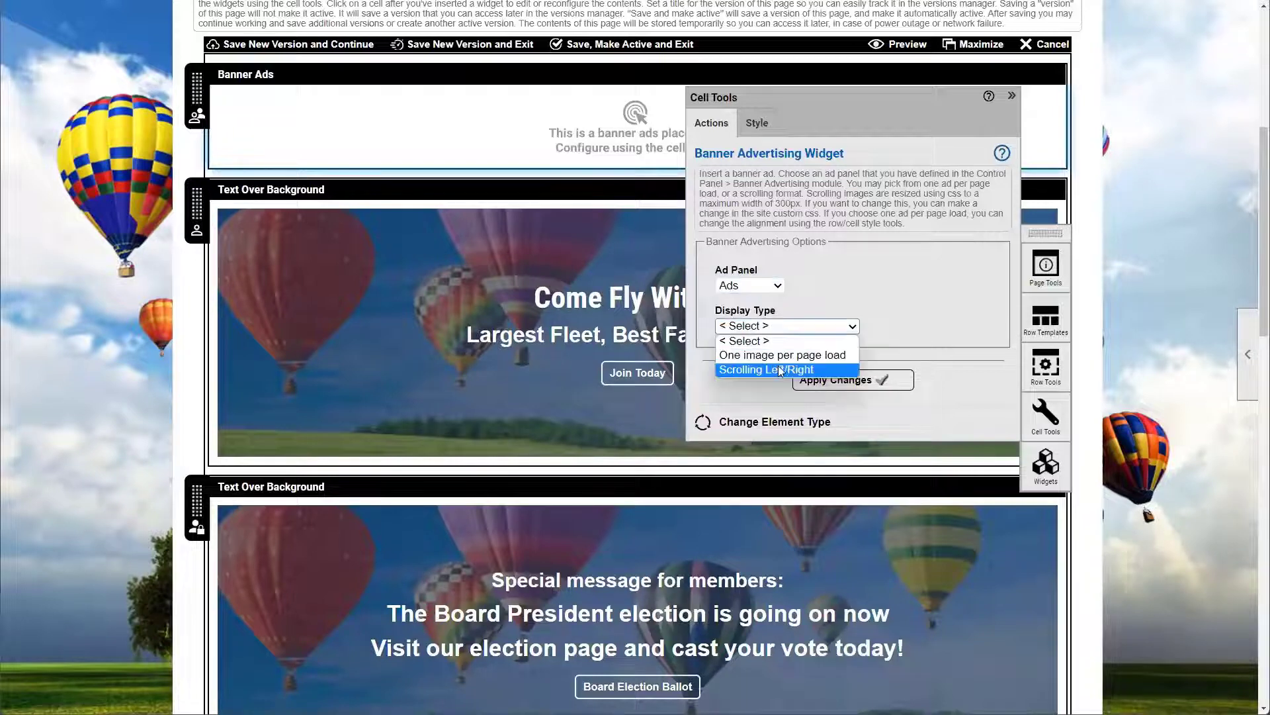
click(776, 369)
click(821, 381)
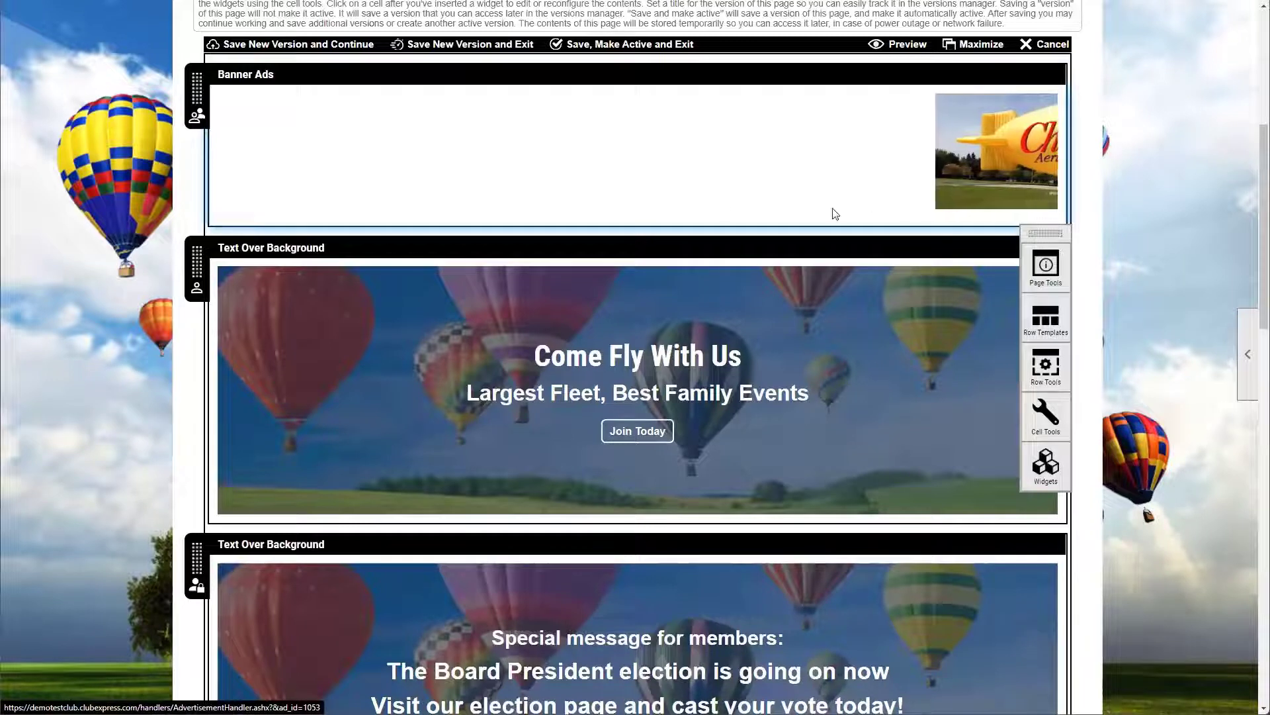
Step: Preview the home page to check the scrolling banner ads above the Come Fly With Us row
click(888, 45)
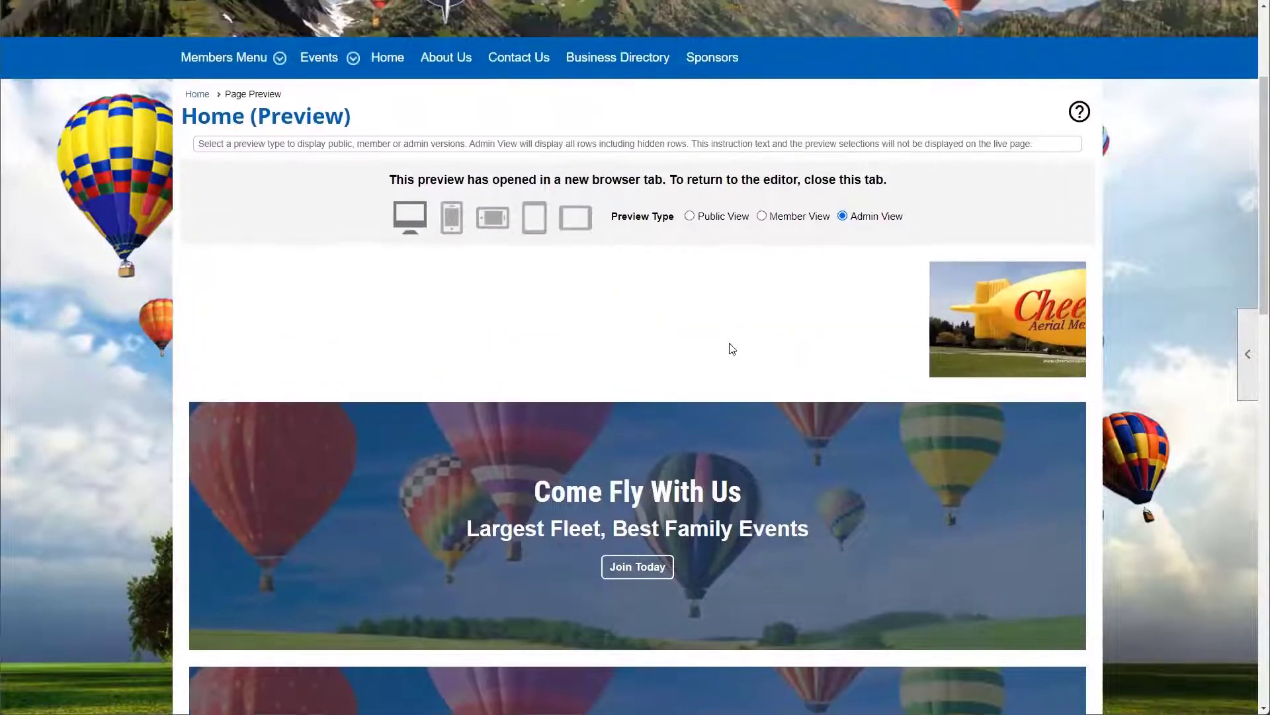
scroll(729, 343, up, 1)
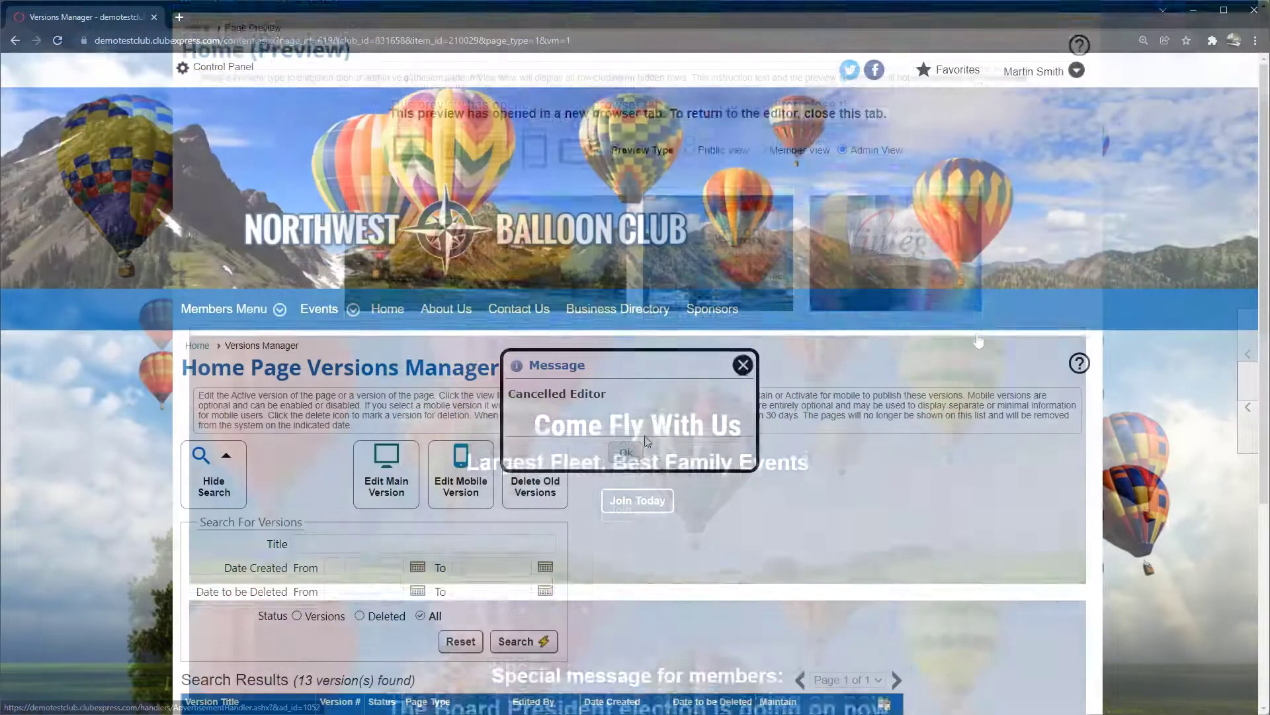
Step: From the Home Page Versions Manager, open the uBlock Origin ad blocker's controls for the site
scroll(711, 443, down, 3)
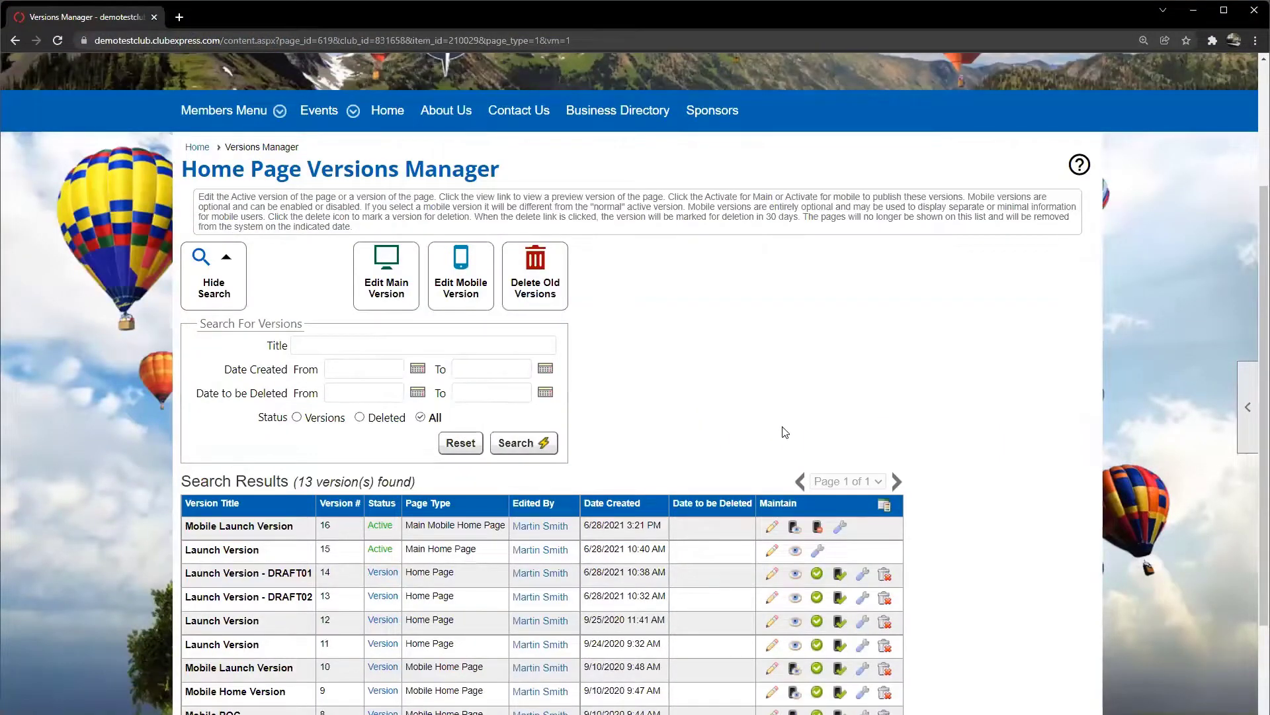
scroll(949, 350, up, 1)
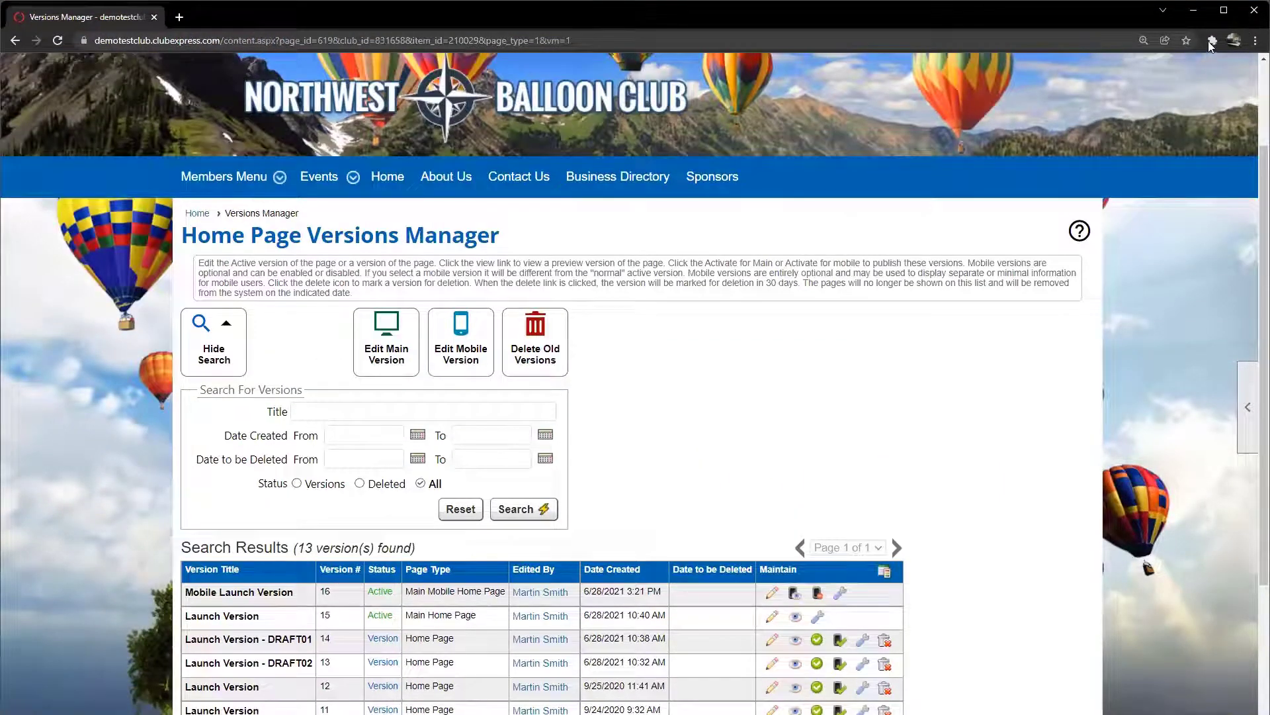
click(1210, 44)
click(1058, 139)
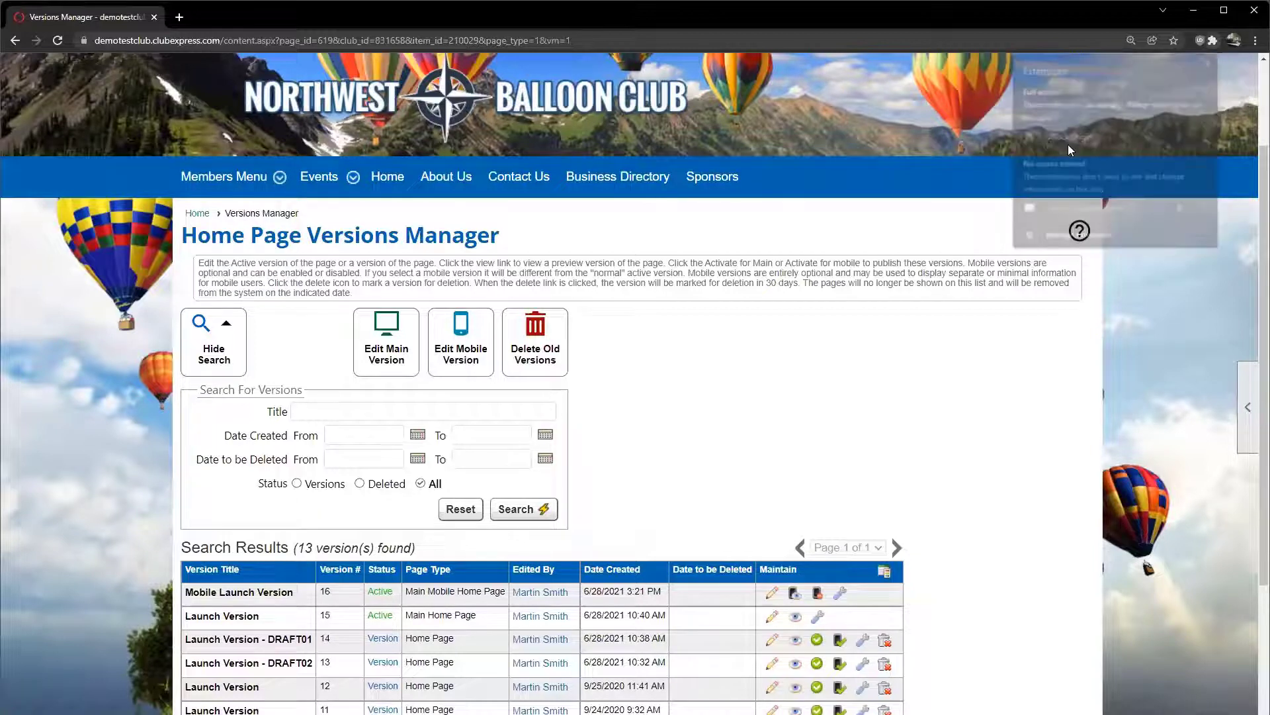
Step: Open the active Mobile Launch Version for editing and add a blank Full Width row above its Formatted Text row
click(773, 595)
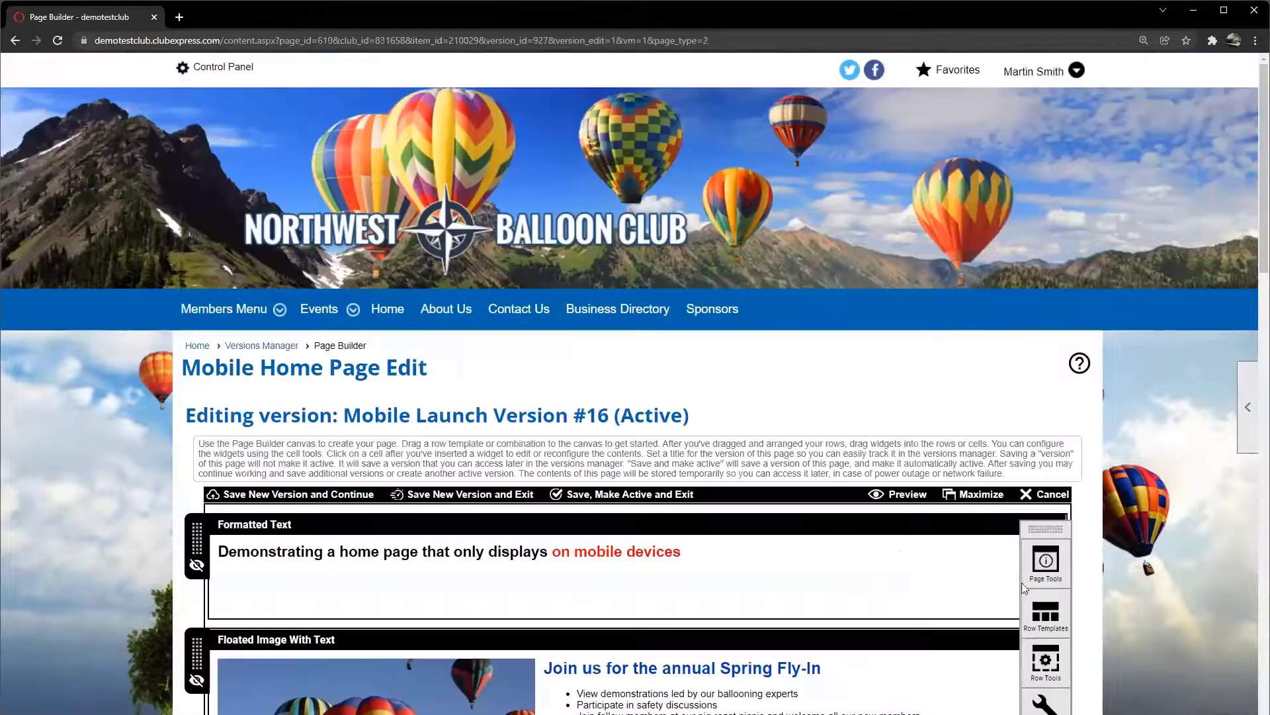
click(1046, 615)
drag(867, 476, 619, 537)
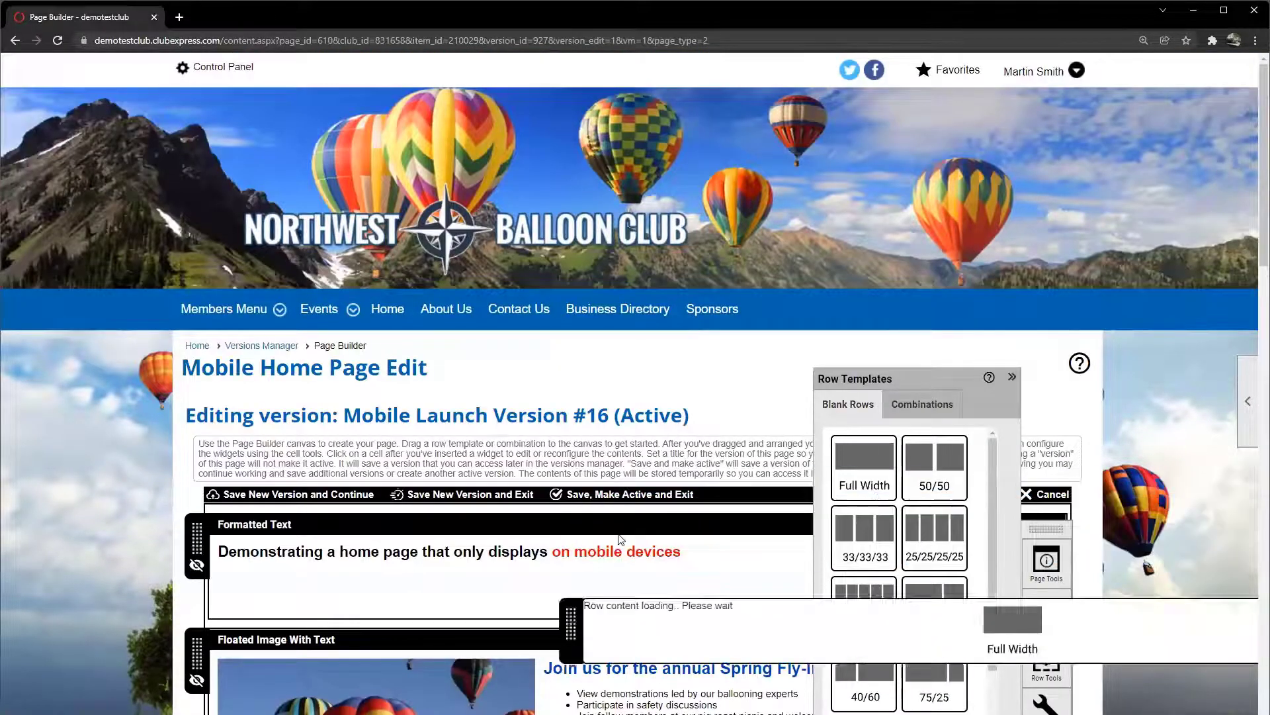
drag(843, 484, 556, 543)
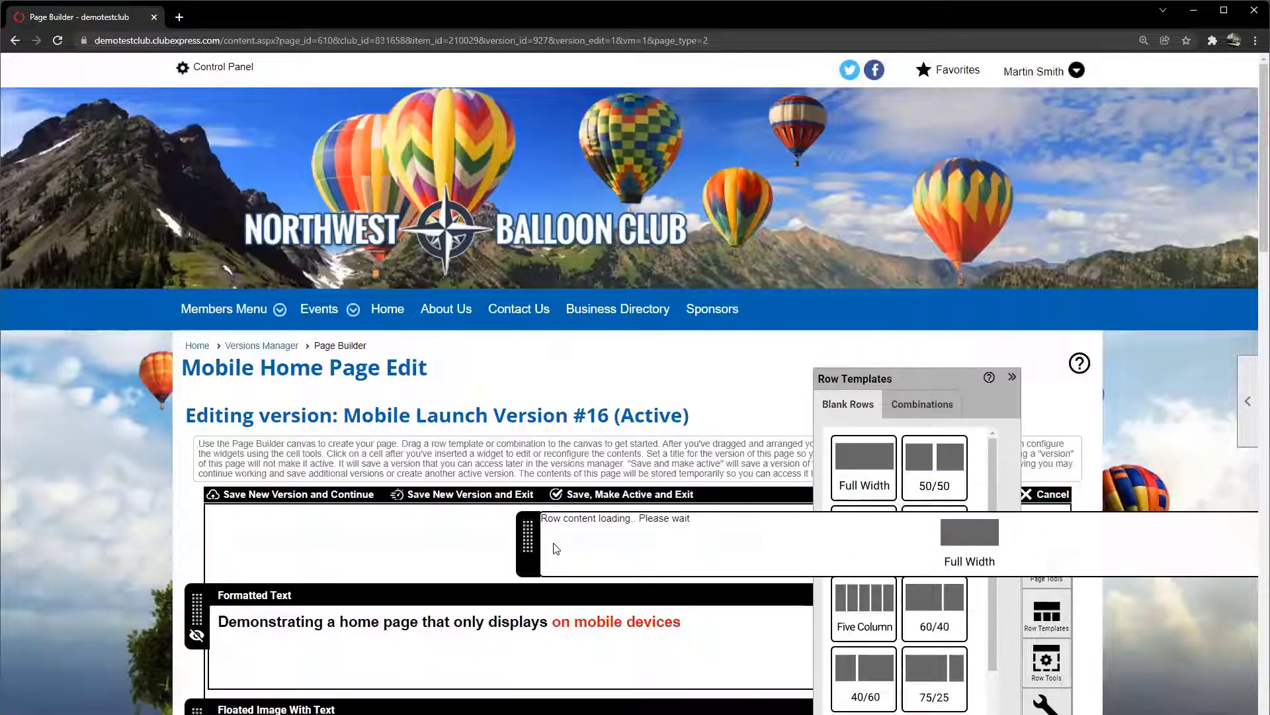
Step: Place a Banner Advertising widget in the blank row at the top of the mobile home page
scroll(677, 506, down, 1)
click(1046, 549)
scroll(888, 521, down, 5)
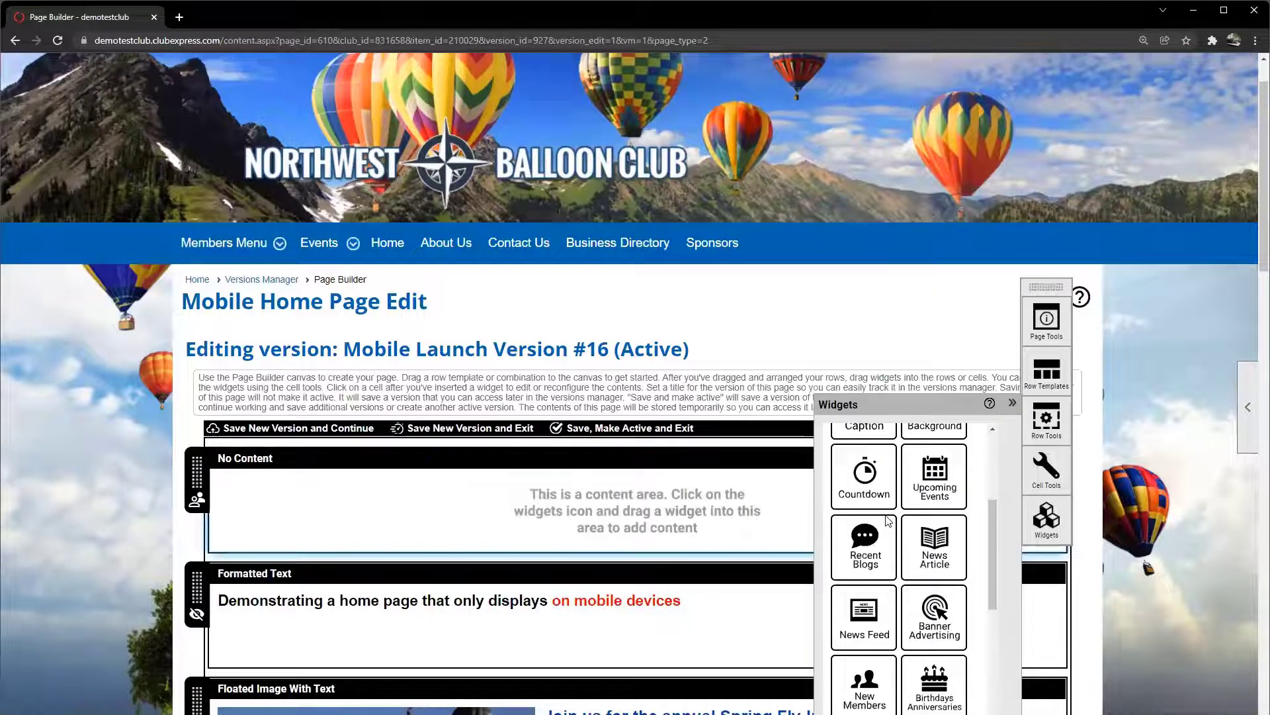
scroll(975, 487, up, 1)
drag(962, 493, 672, 506)
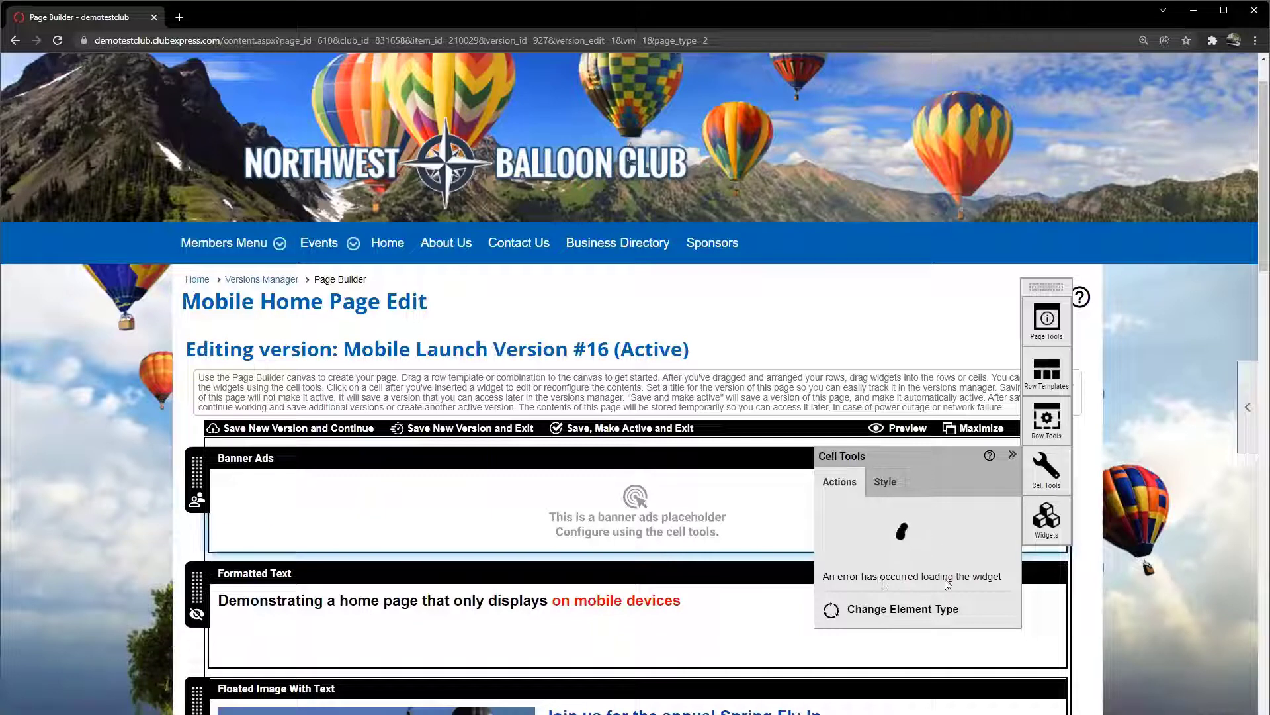
Step: Open the uBlock Origin ad blocker's controls from the page editor and return to the banner ads row
click(1211, 42)
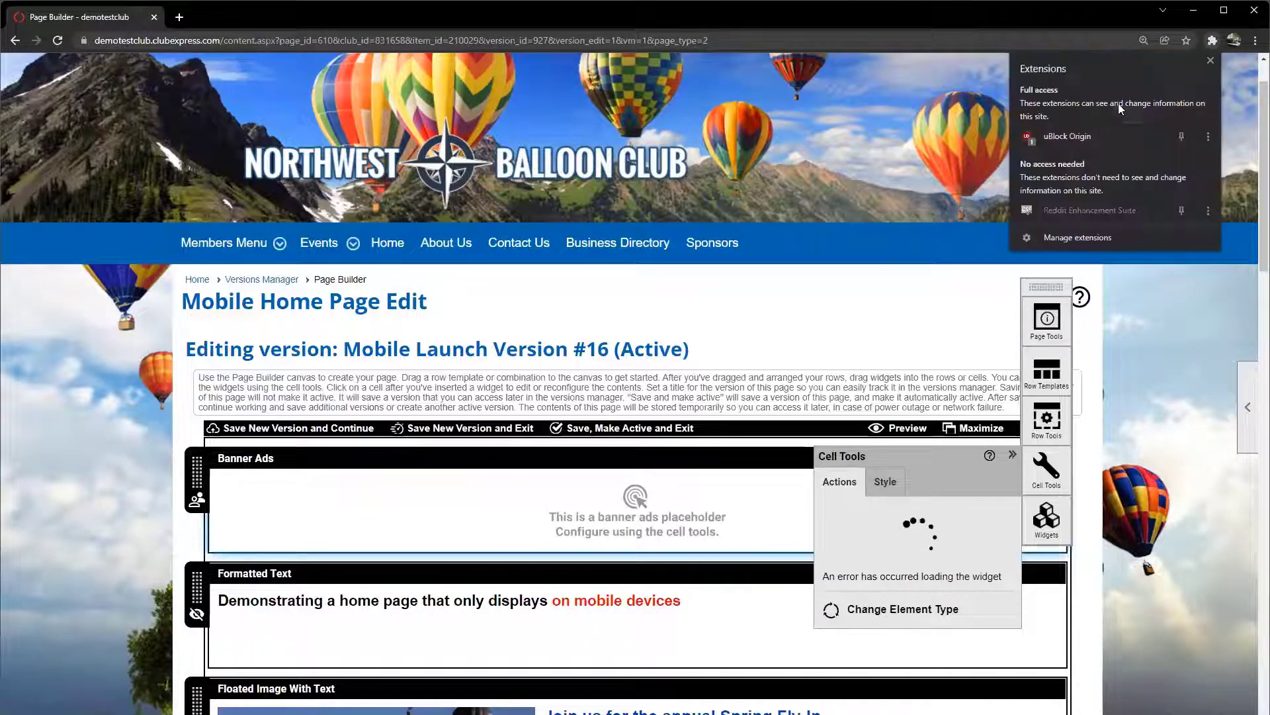
click(1138, 151)
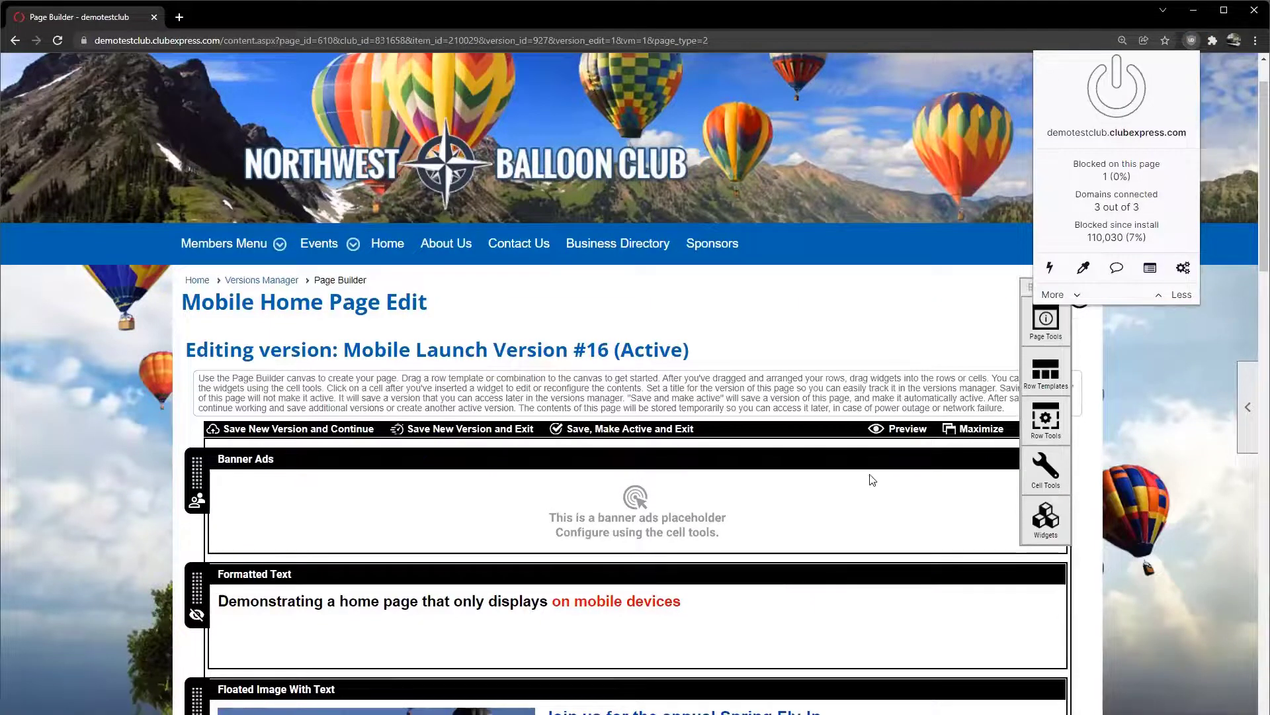
click(908, 529)
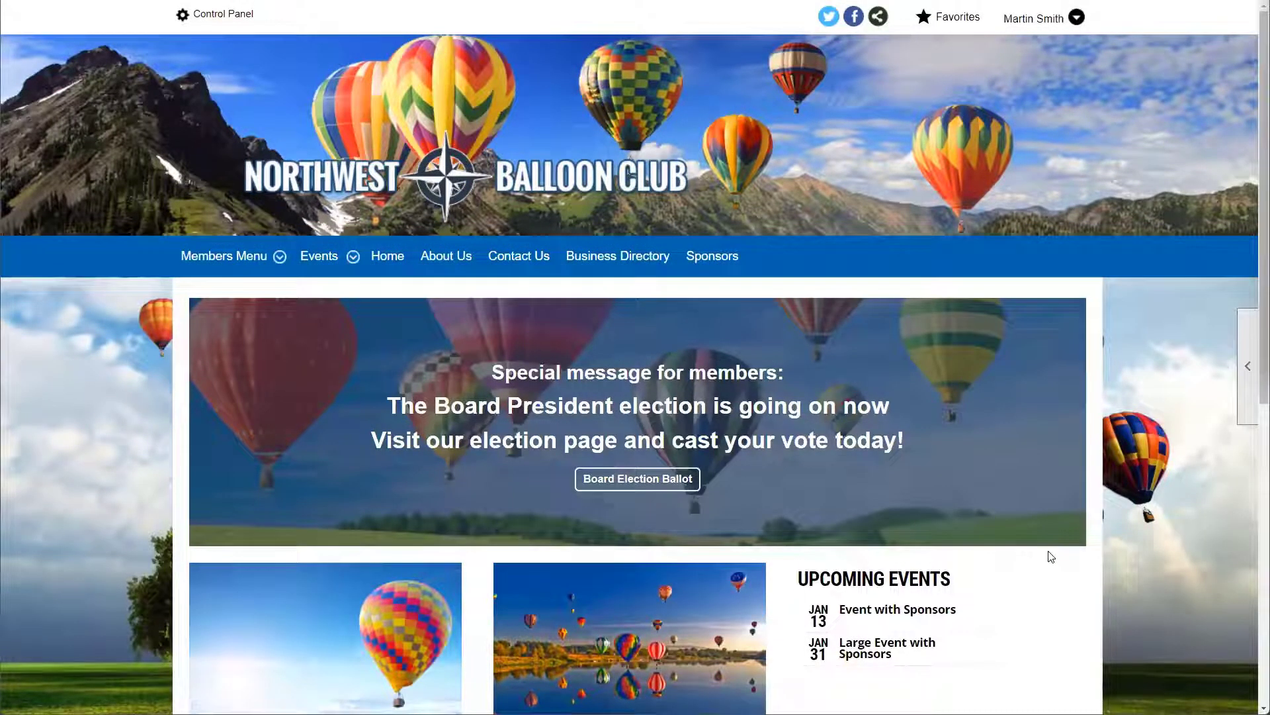
Step: Open the Sponsors page and look over its Gold Sponsors and Silver Sponsors sections
click(706, 268)
scroll(654, 306, down, 2)
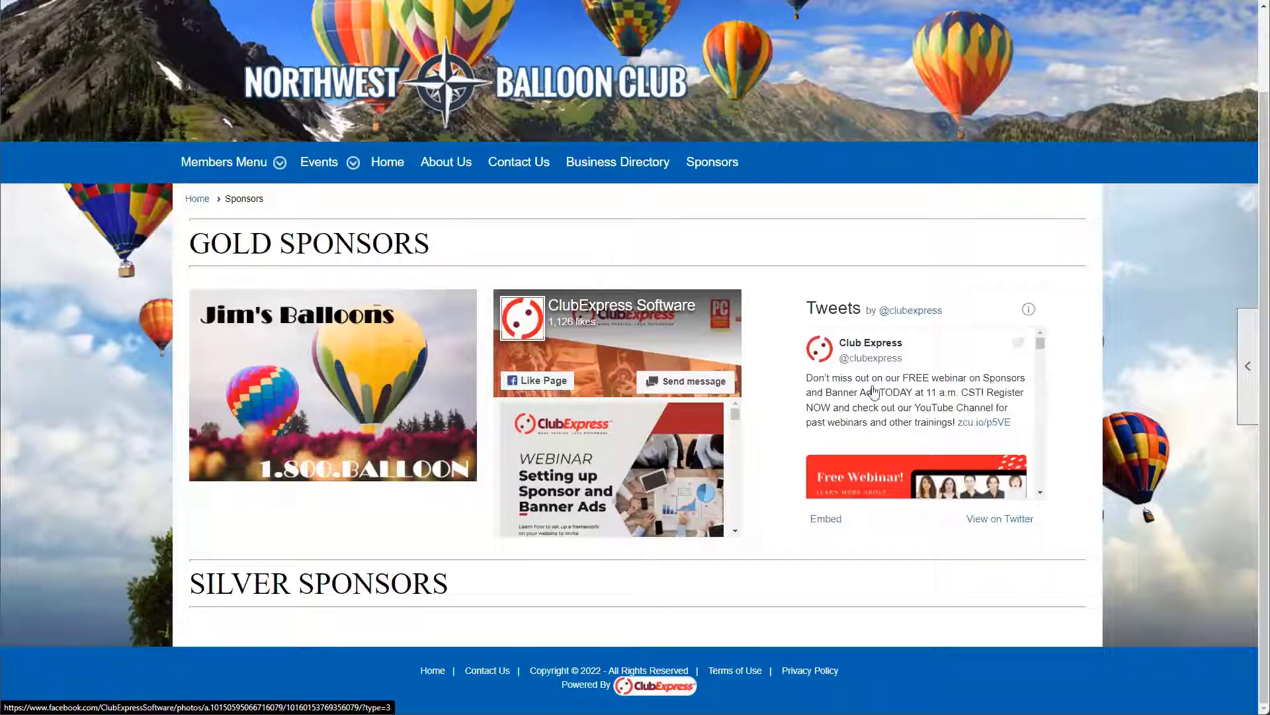
scroll(609, 463, down, 1)
scroll(853, 447, down, 1)
scroll(853, 446, up, 1)
scroll(678, 486, up, 1)
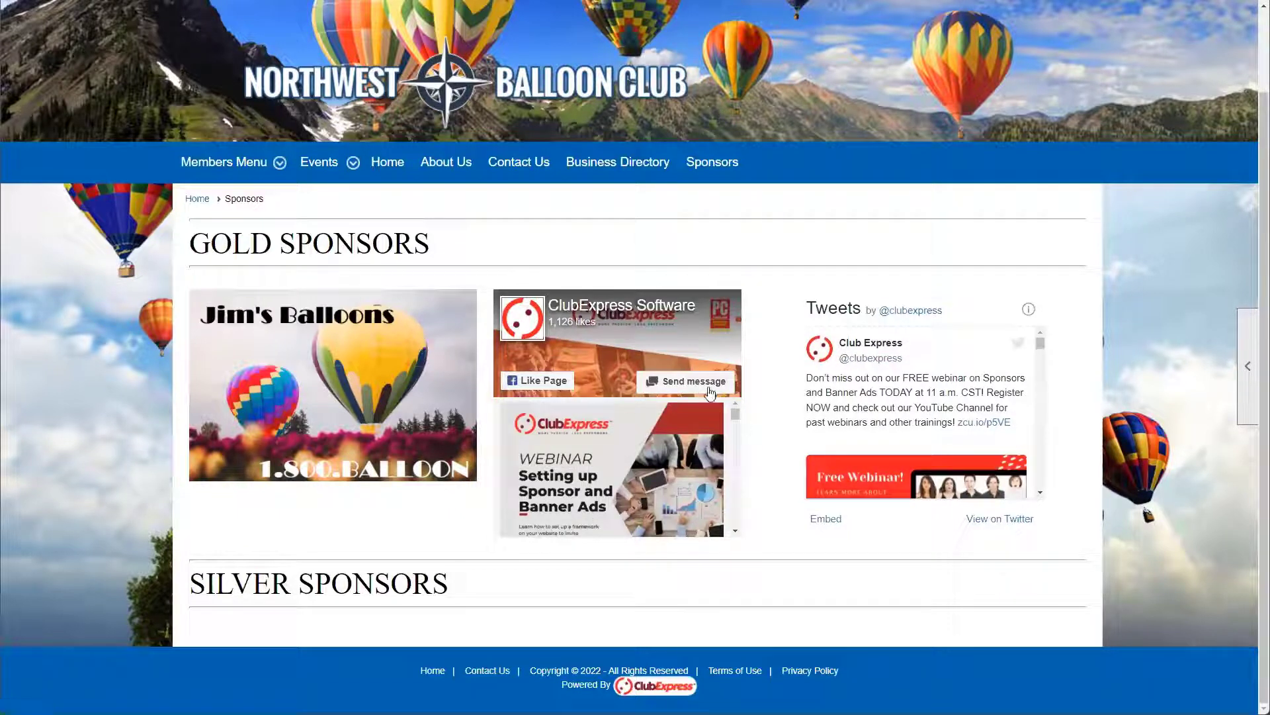
Step: Browse the posts in the Facebook and Twitter feeds of the Gold Sponsors section
scroll(676, 448, down, 1)
scroll(677, 448, down, 3)
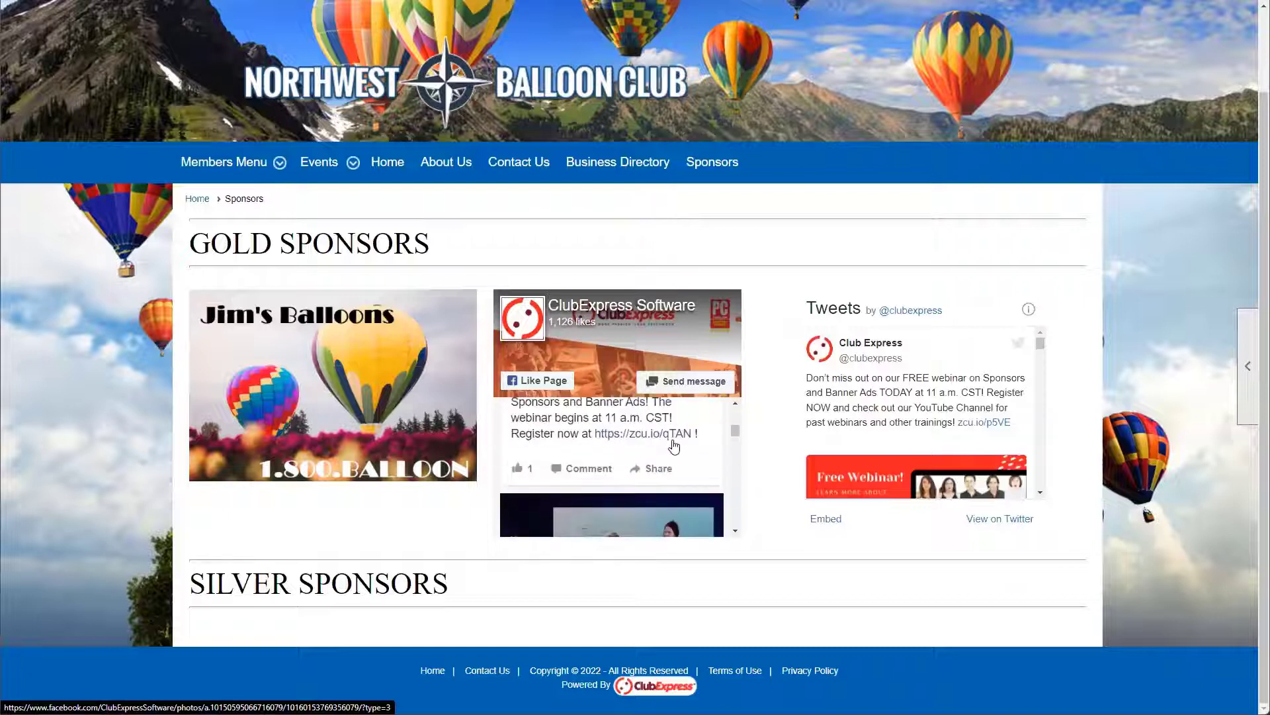
scroll(674, 446, up, 2)
scroll(675, 456, up, 3)
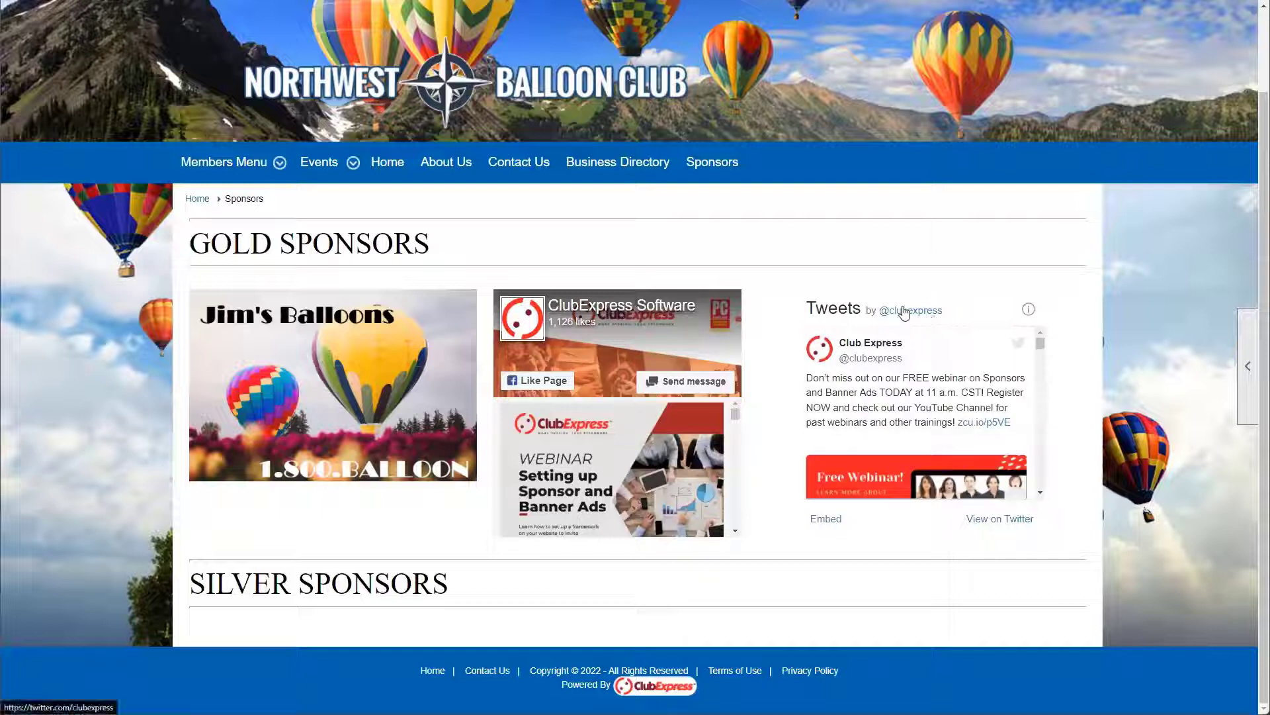
scroll(950, 390, down, 3)
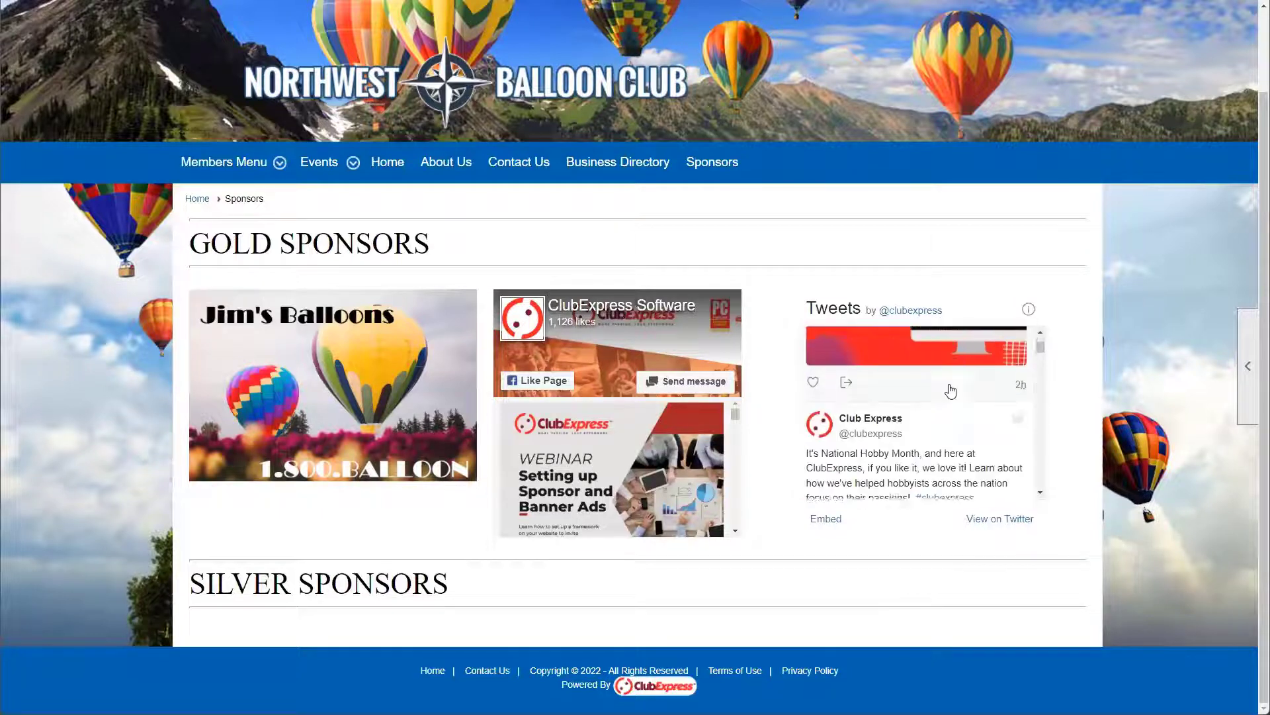
scroll(950, 390, down, 5)
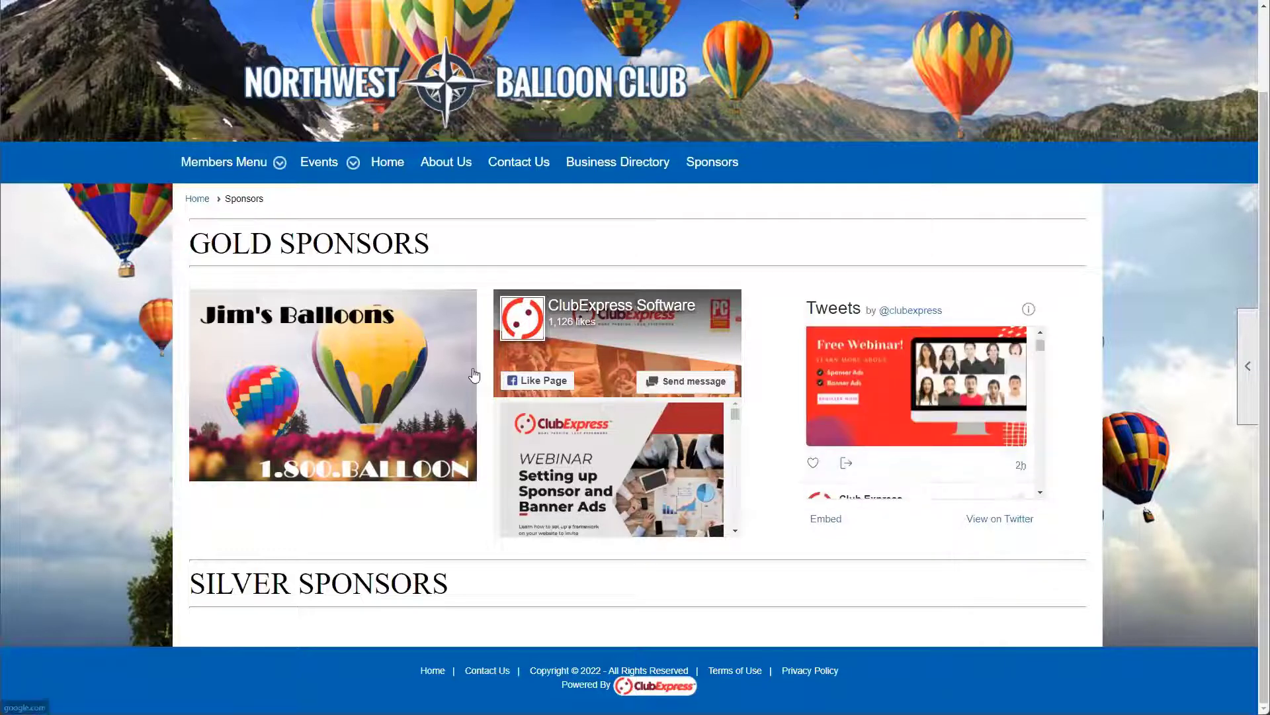
scroll(981, 429, up, 2)
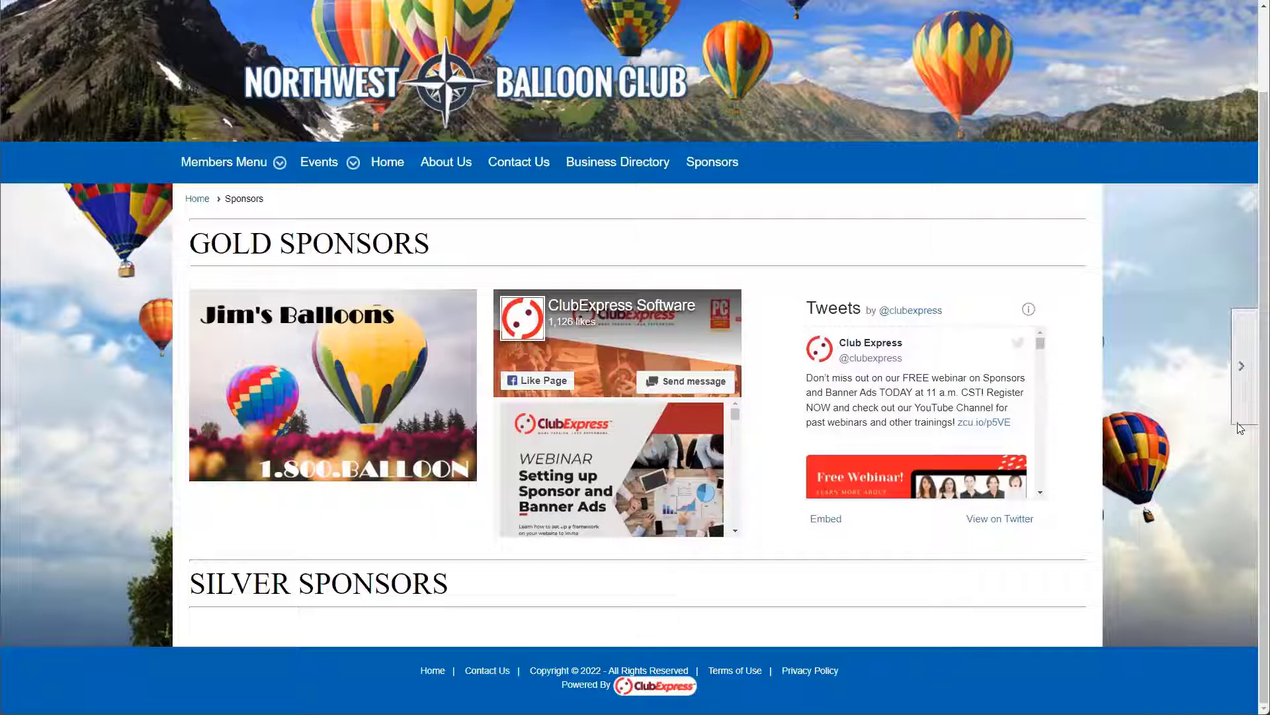
Step: Open the main version of the Sponsors page for editing and review its sponsor rows
click(1248, 361)
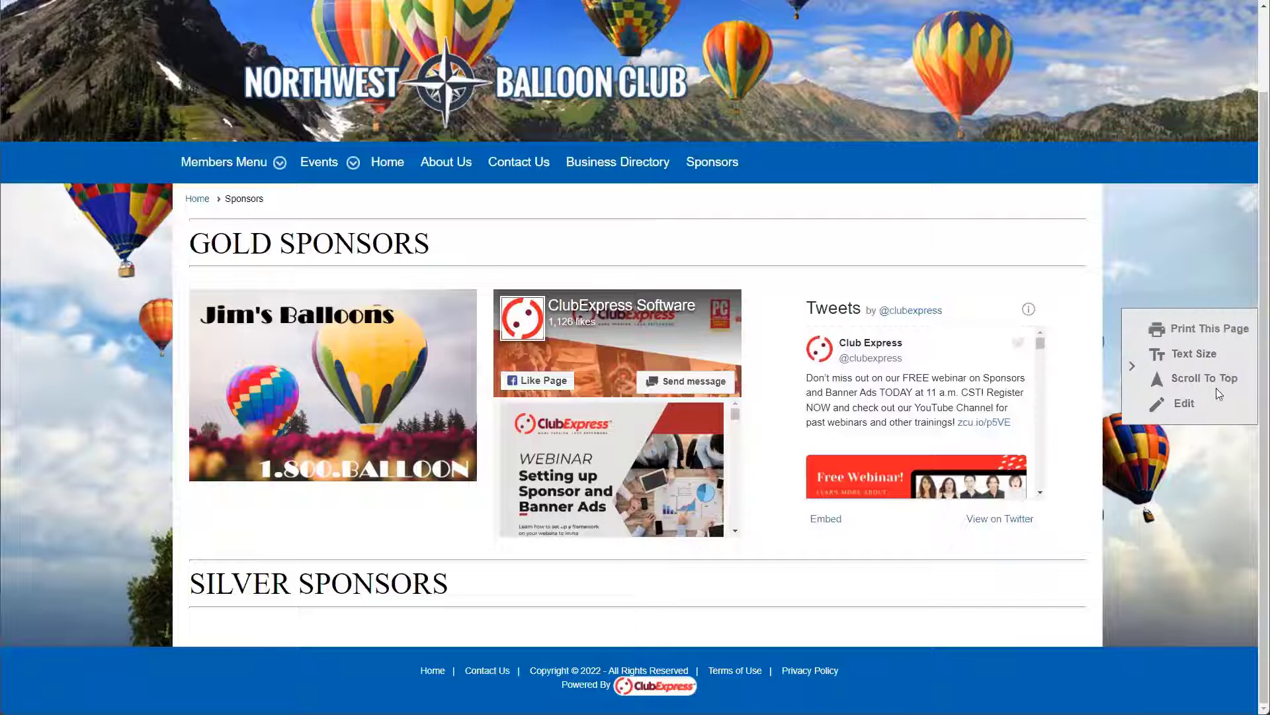
click(1182, 409)
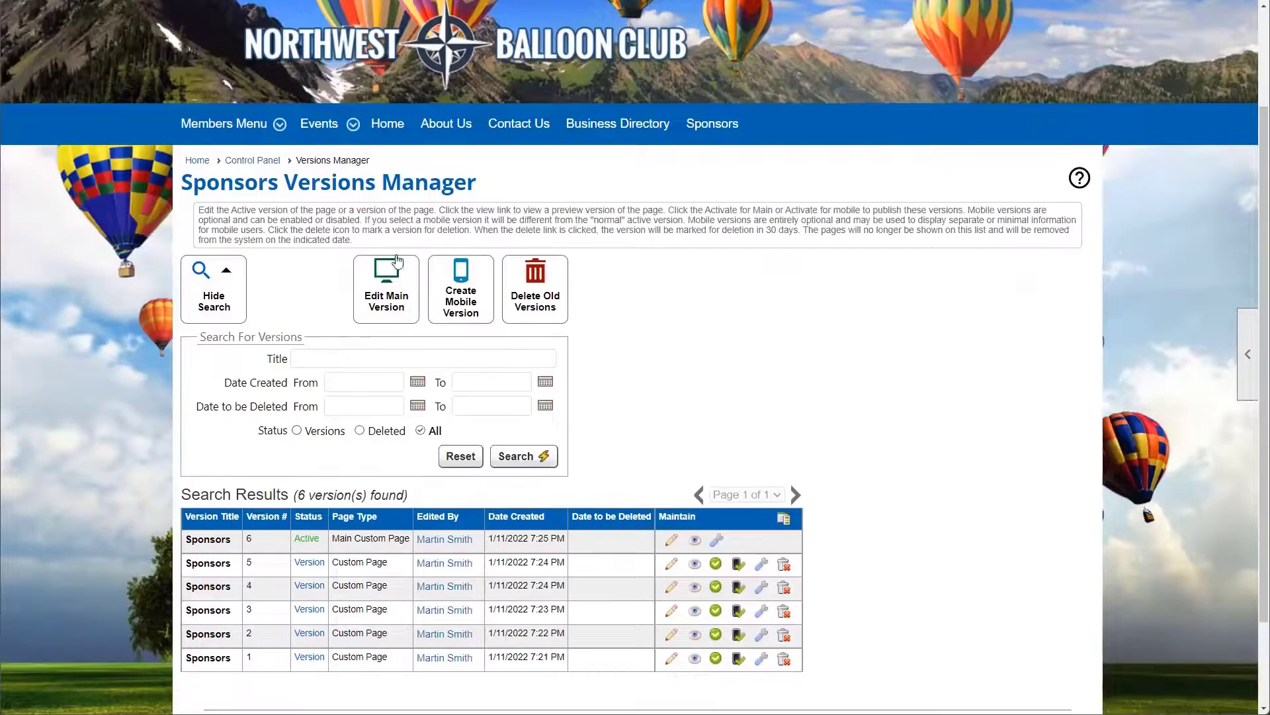
click(387, 306)
scroll(384, 311, down, 7)
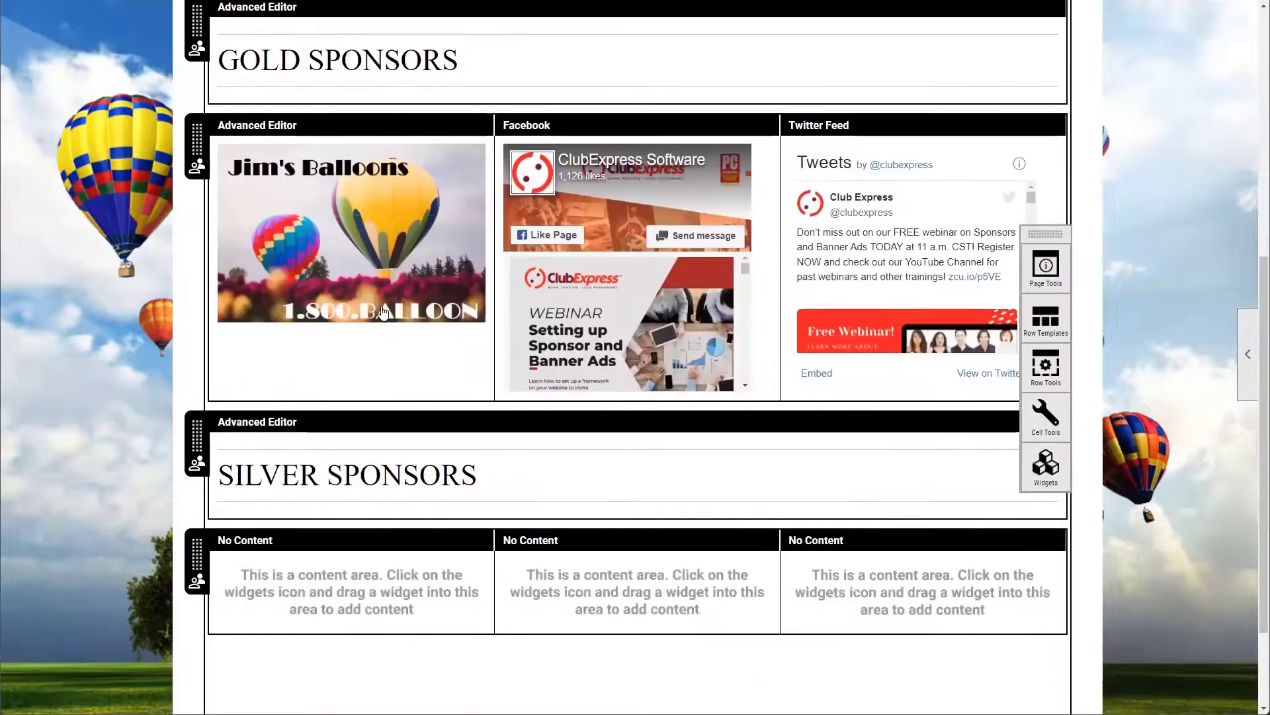
scroll(491, 308, up, 1)
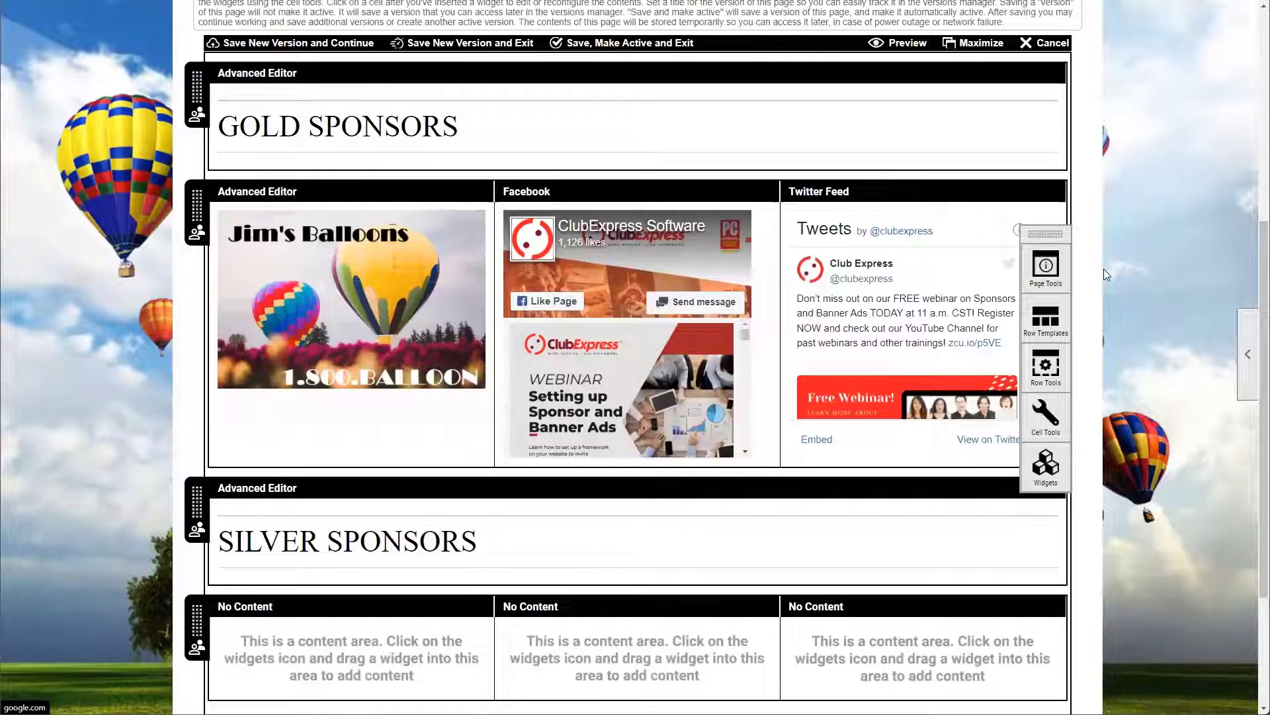
Step: Add a blank 33/33/33 row directly below the Silver Sponsors heading
click(1045, 317)
drag(883, 463, 425, 569)
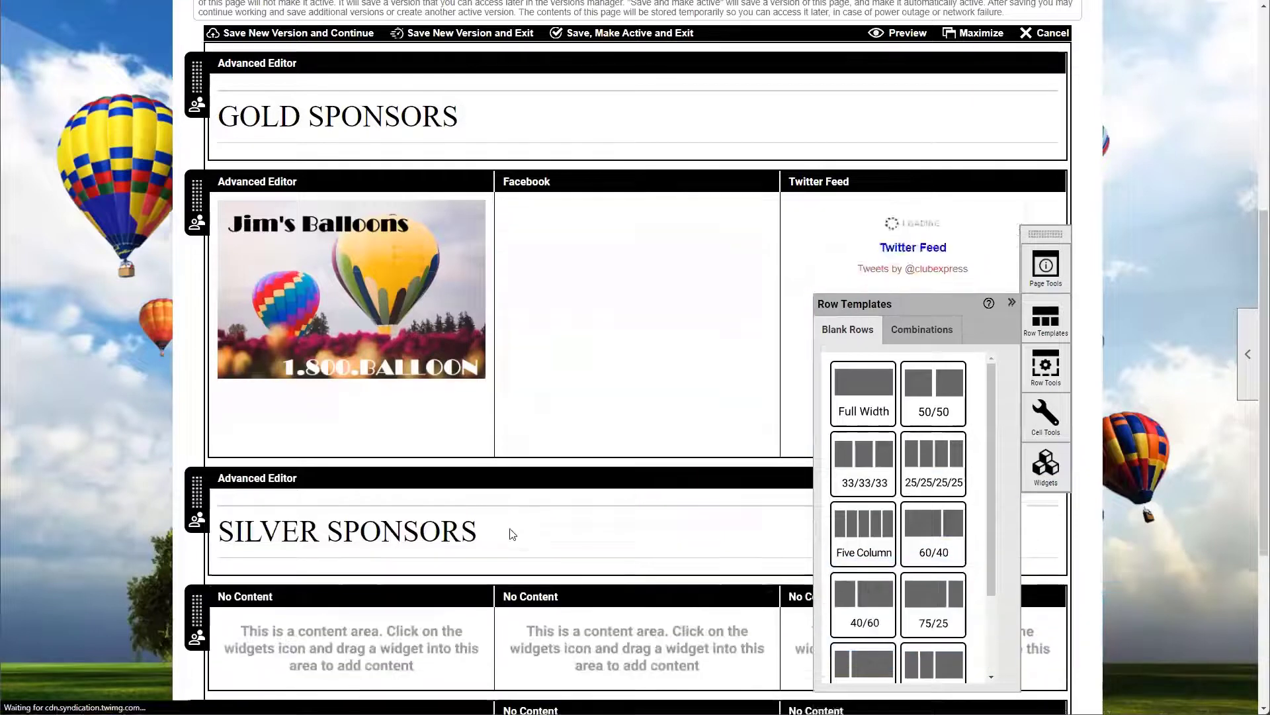
Step: Place a Link widget in the first cell of the blank row below the Silver Sponsors heading
scroll(513, 534, down, 2)
click(326, 529)
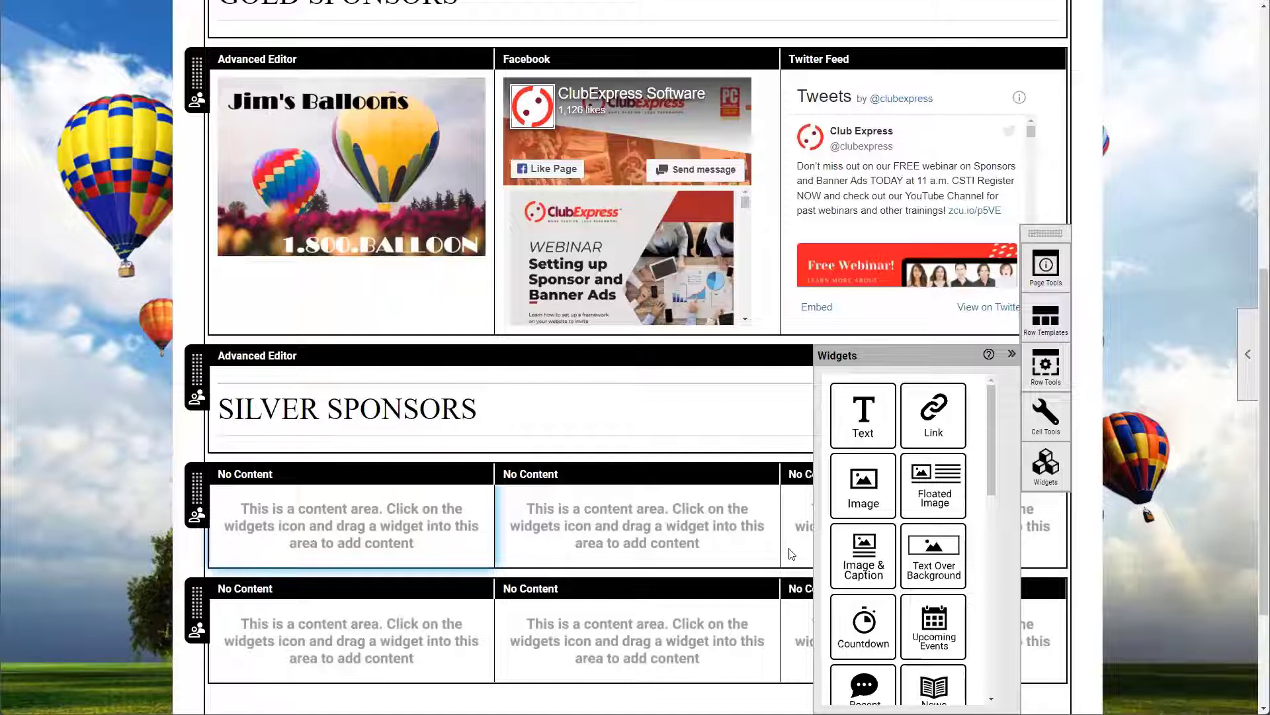
scroll(924, 515, down, 5)
scroll(939, 450, up, 5)
drag(938, 415, 483, 510)
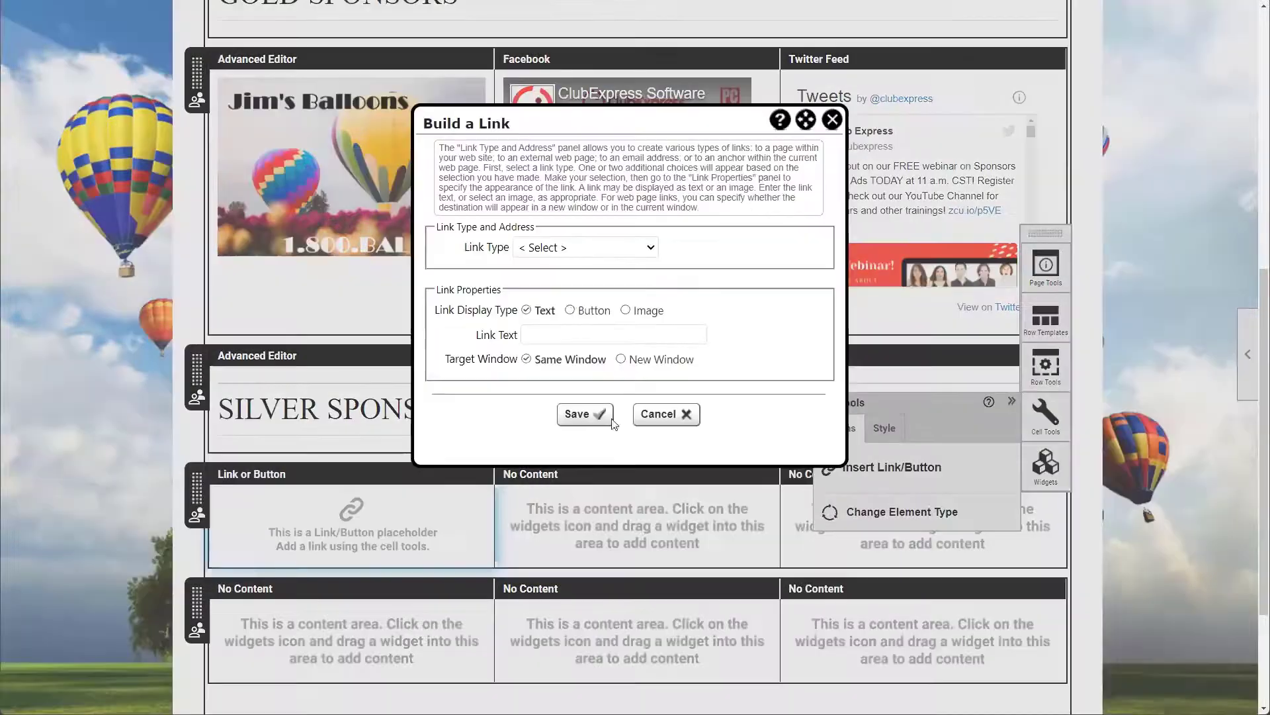
Step: Set the link type to External Page with clubexpress.com as the external link
click(552, 253)
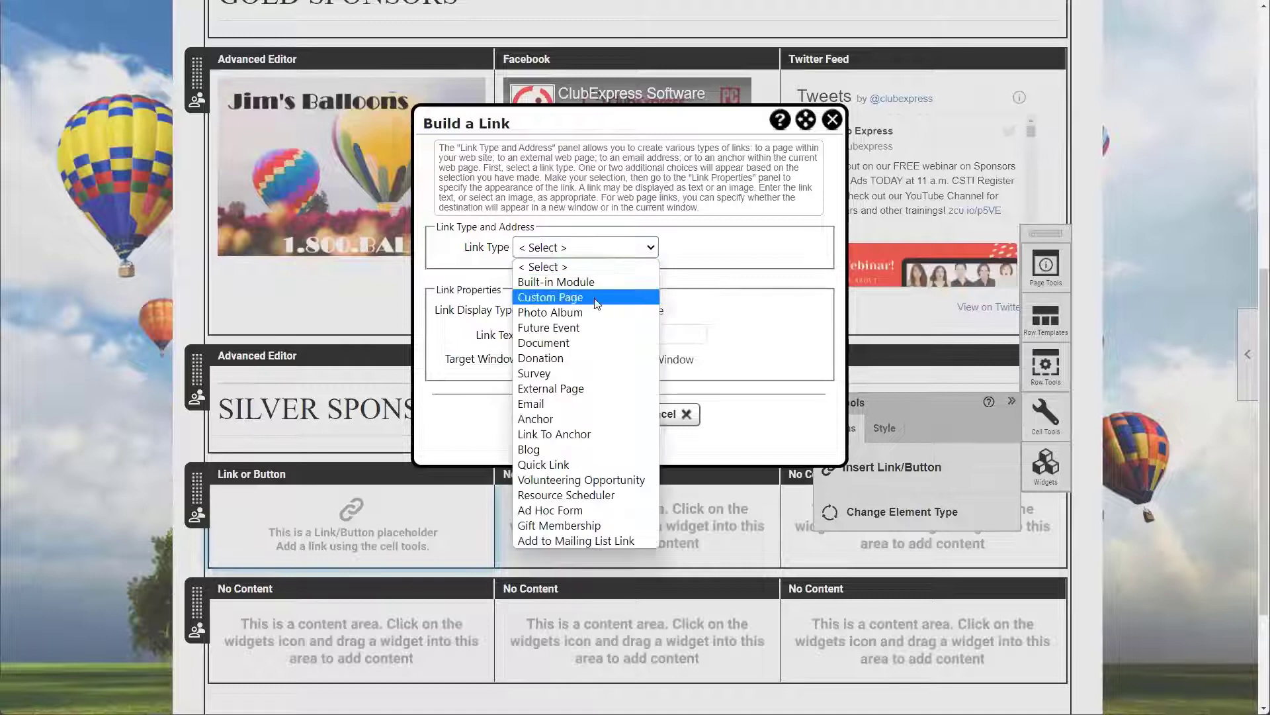
click(572, 391)
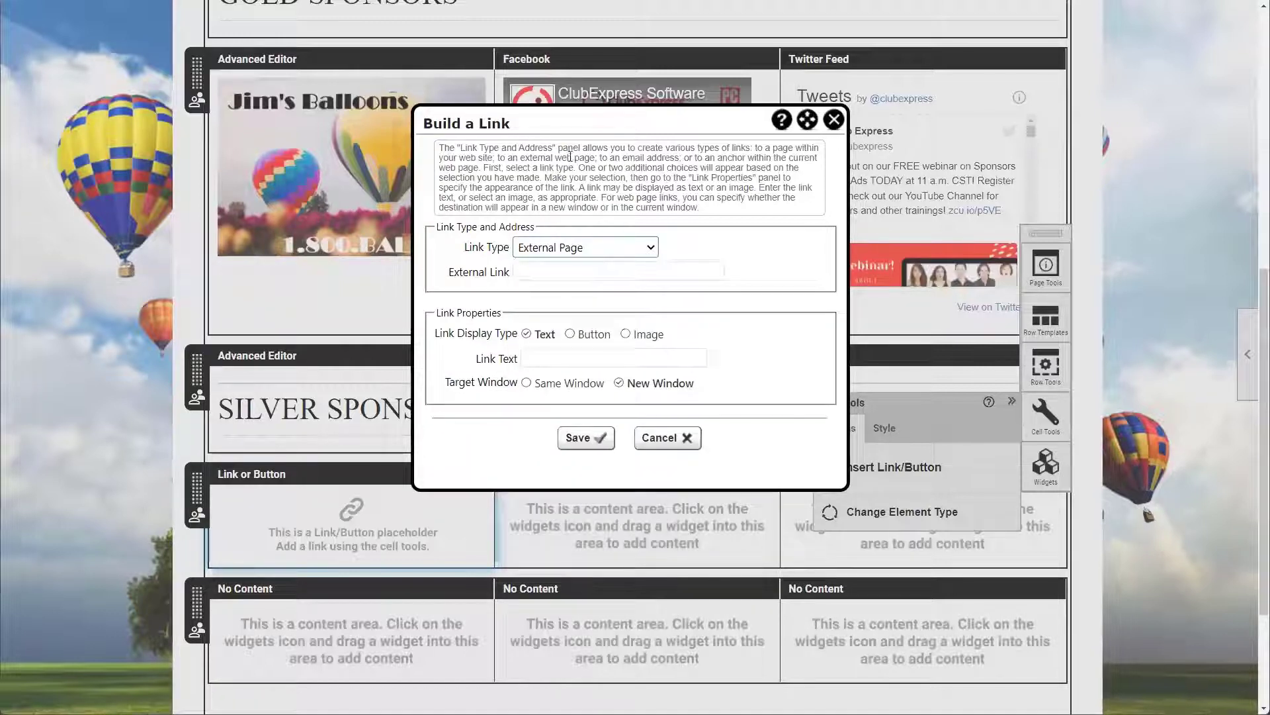
drag(632, 156, 691, 240)
click(683, 390)
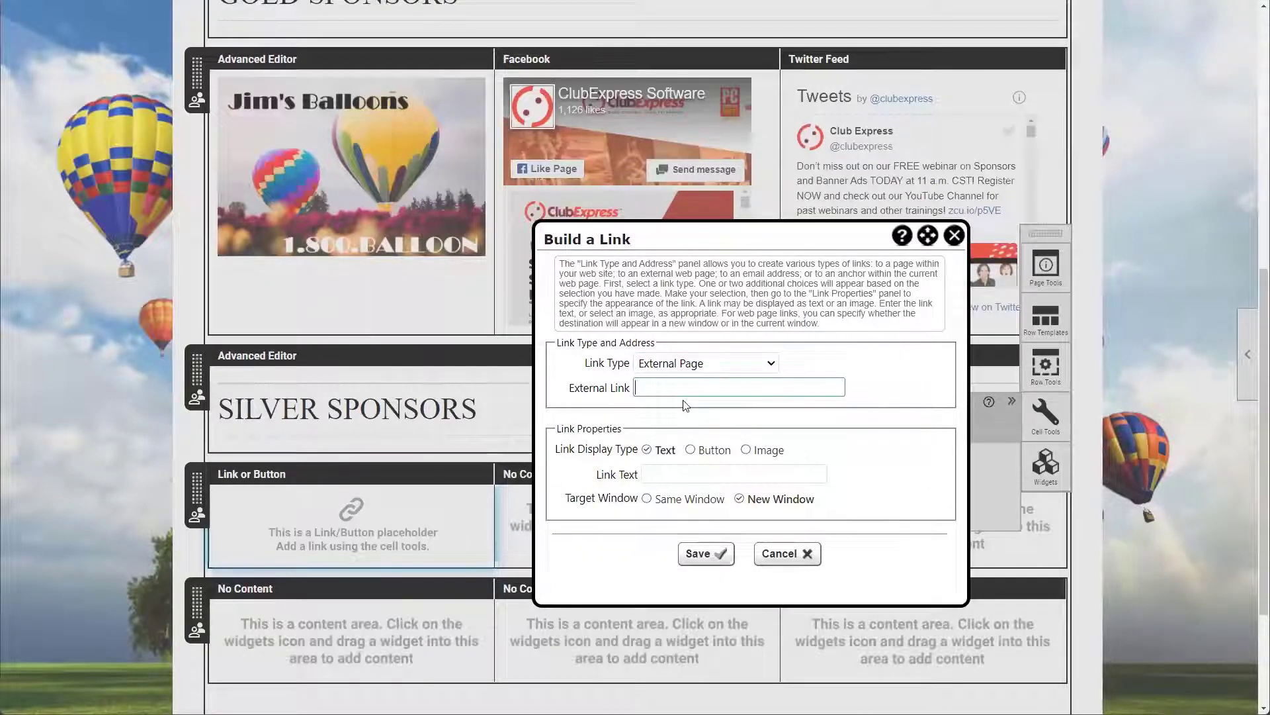
text(clubexpress.com)
Step: Display the link as an image using droplogo.png from the web graphics library and save the link
click(747, 451)
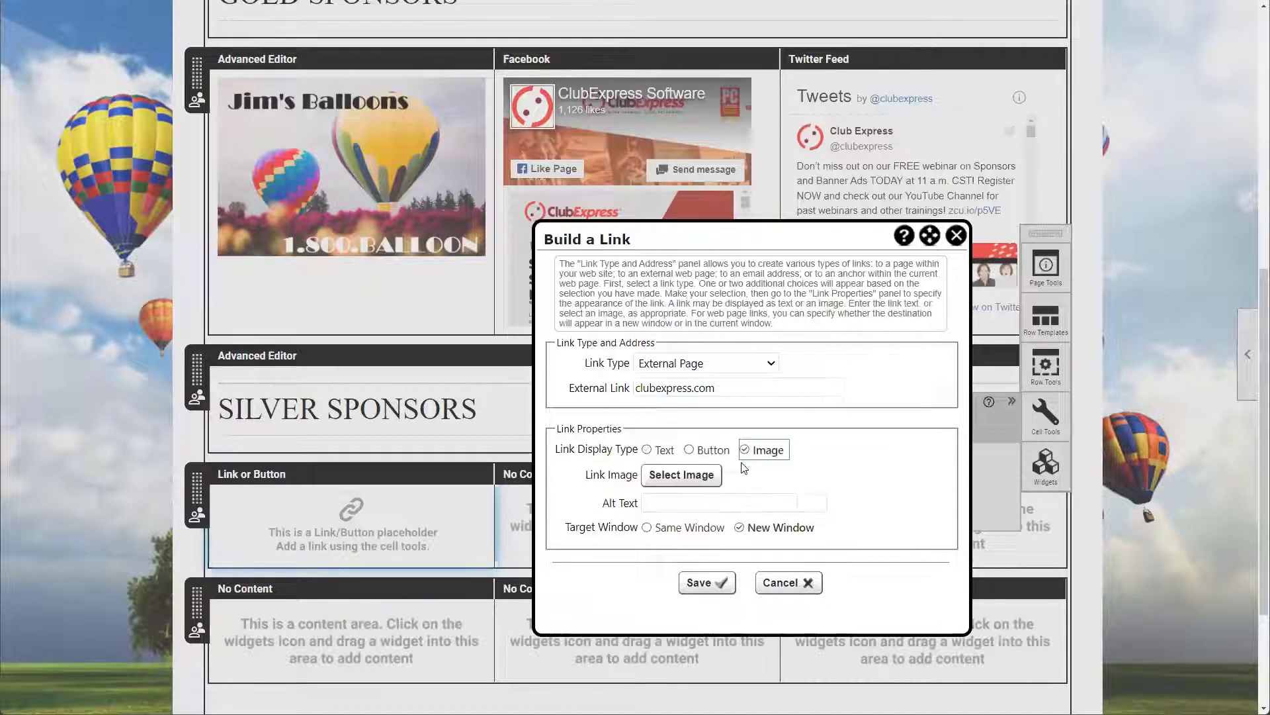
click(669, 480)
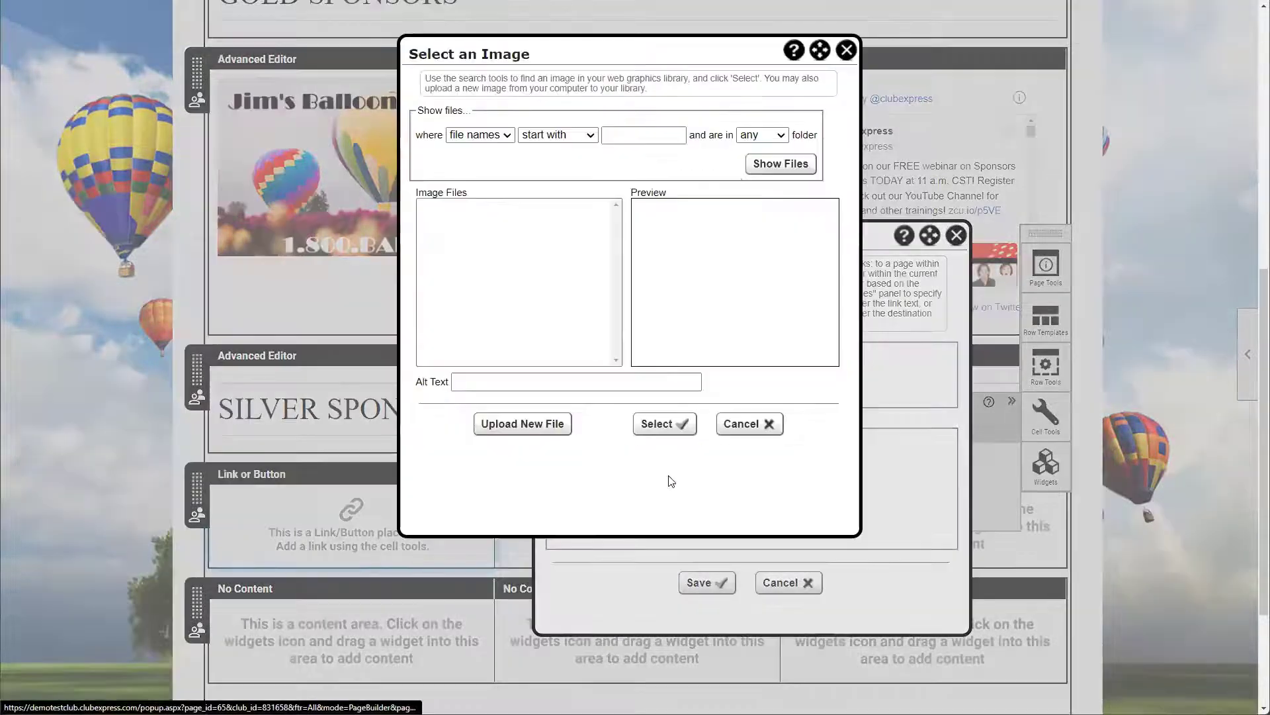
click(758, 168)
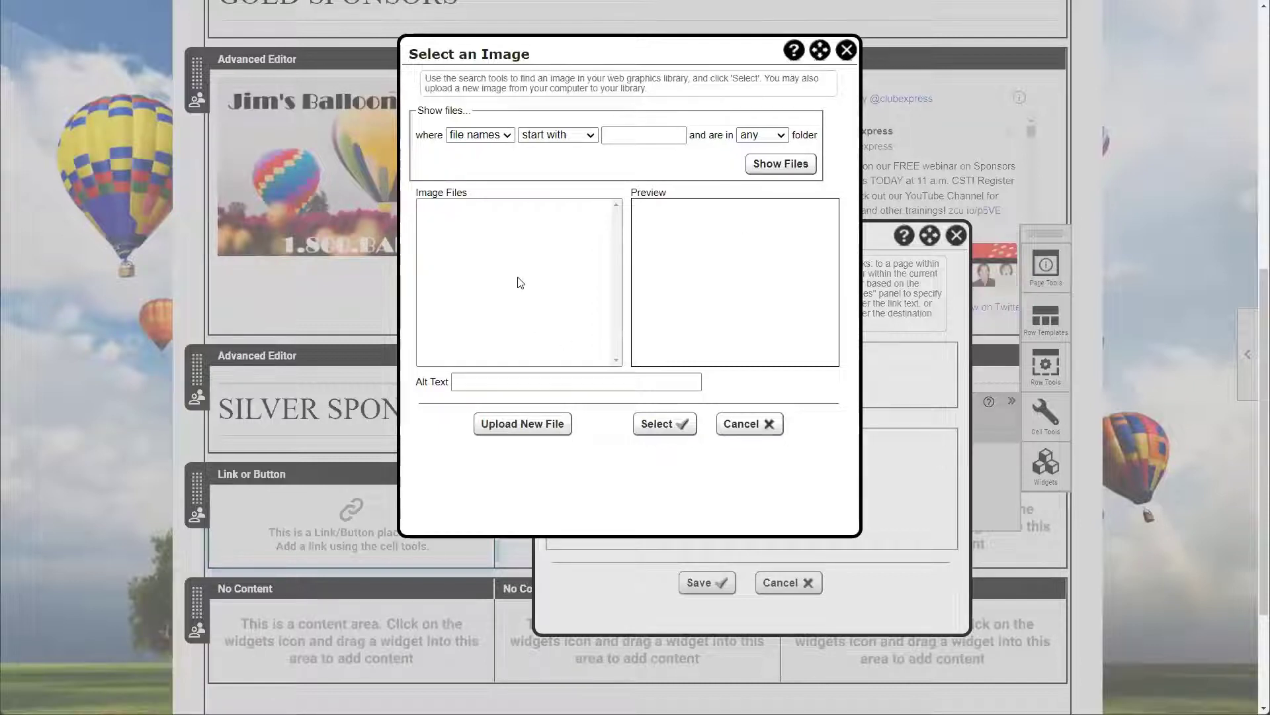
click(755, 168)
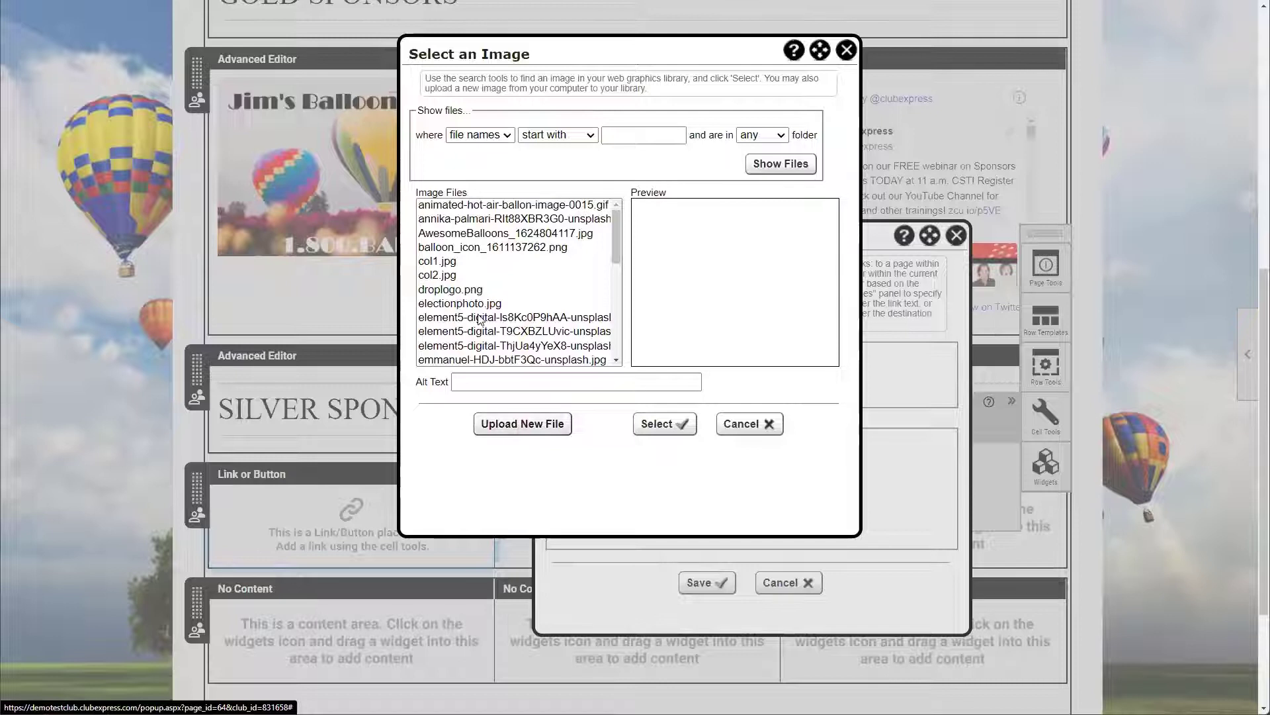
click(461, 293)
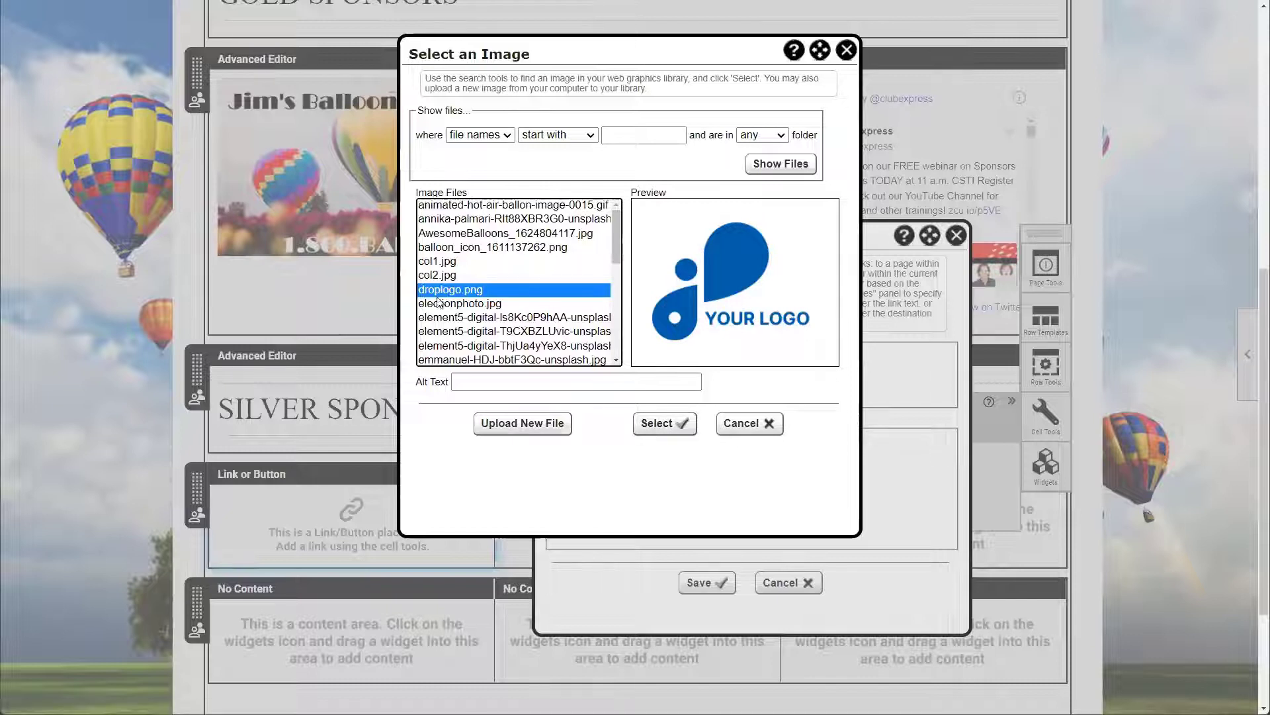
click(681, 422)
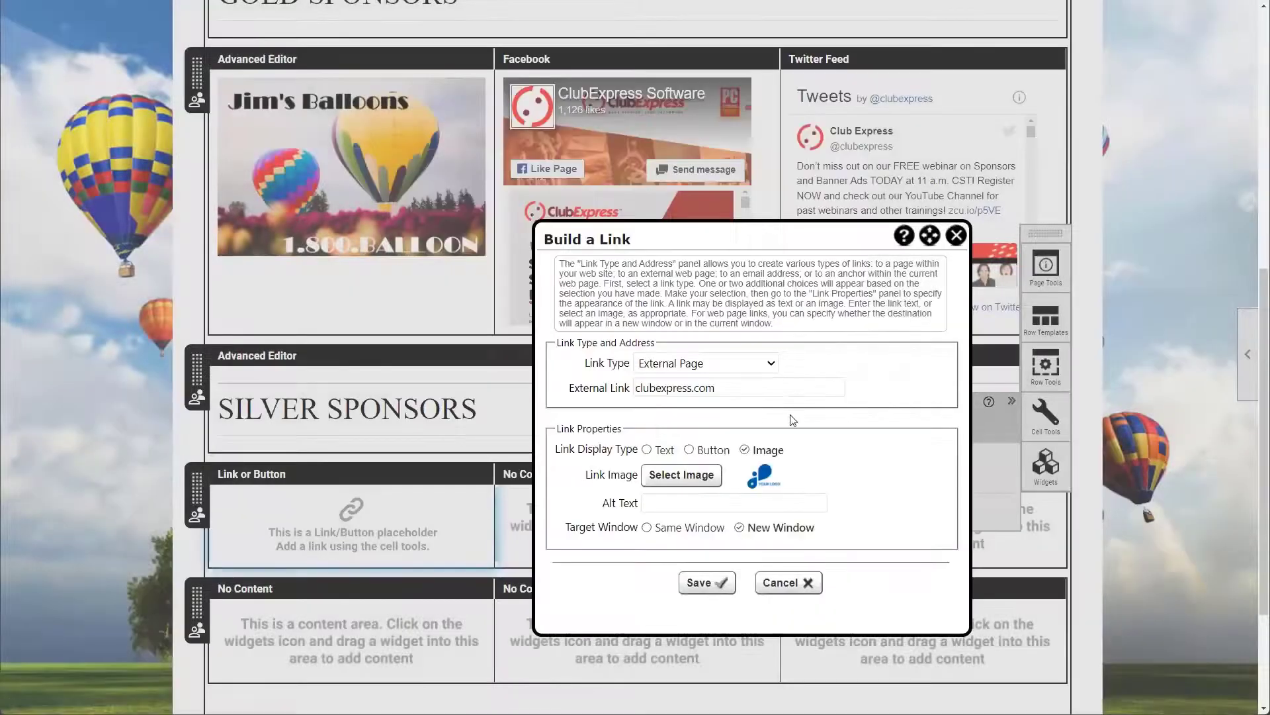
scroll(810, 435, down, 1)
scroll(810, 435, down, 1)
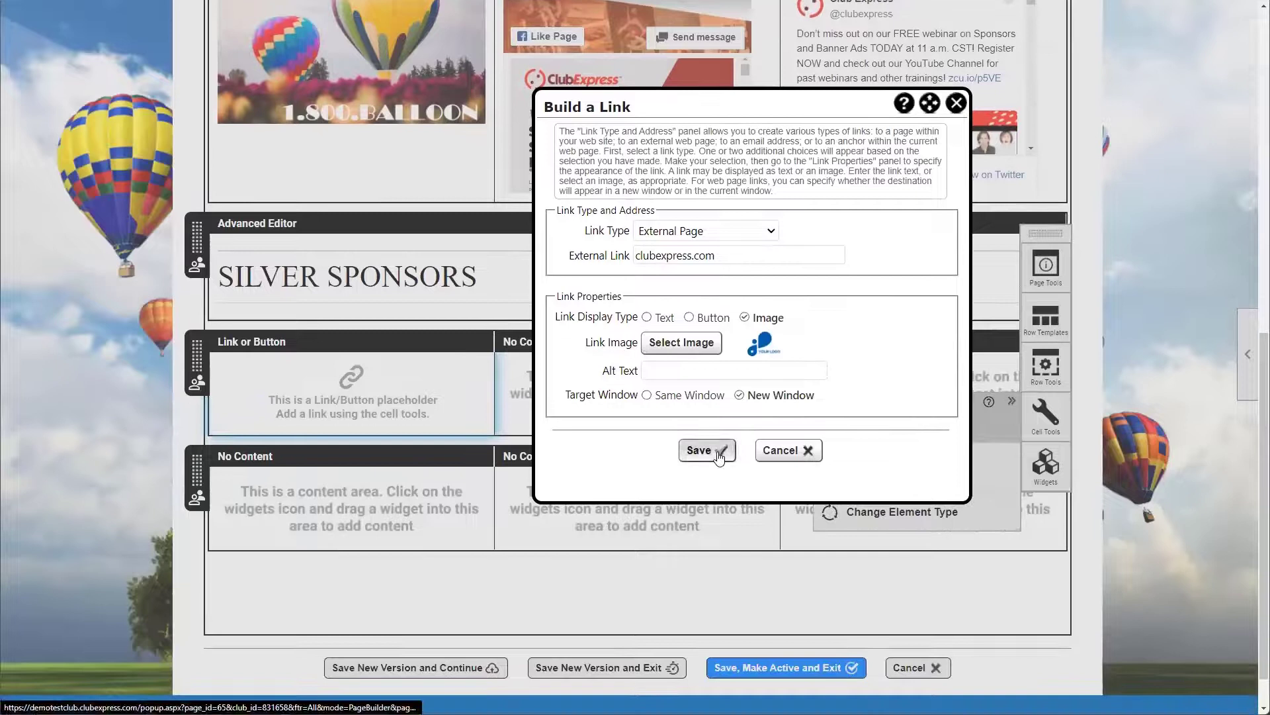
click(714, 449)
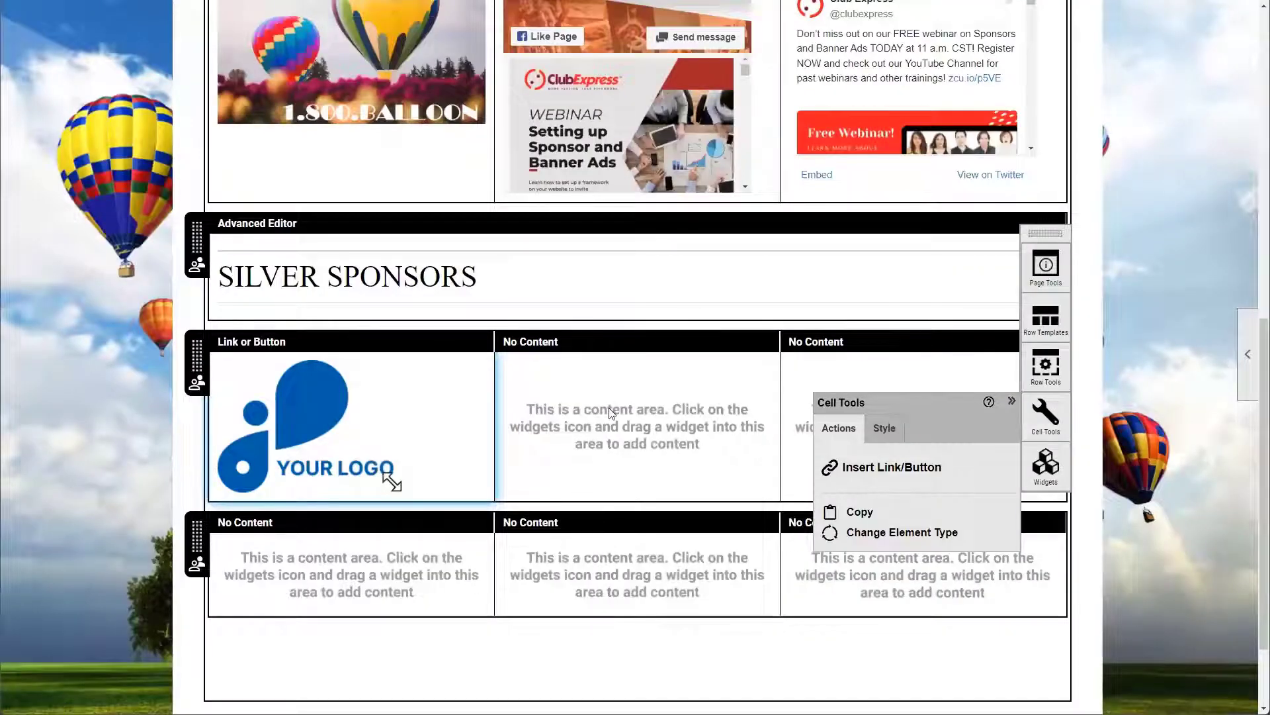
Step: Add a Facebook widget to the middle cell of the Silver Sponsors row and set its feed height to 300 px
scroll(611, 413, up, 1)
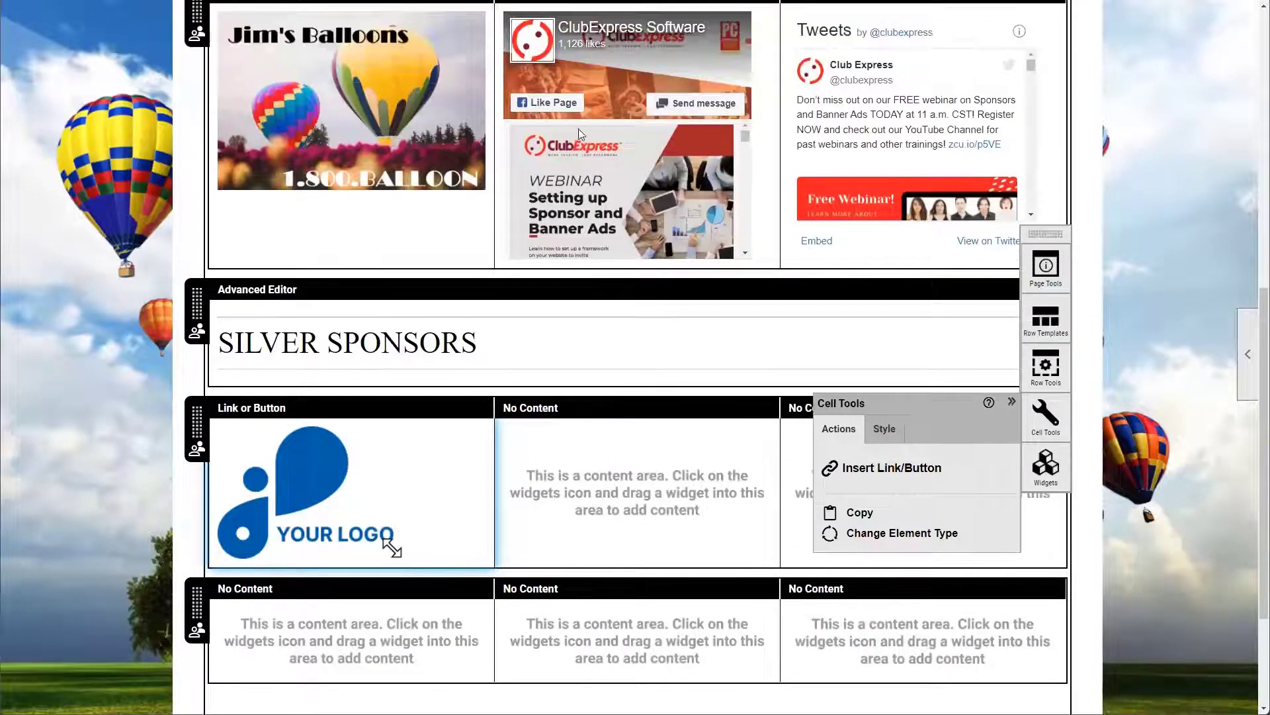
click(575, 501)
scroll(614, 475, down, 1)
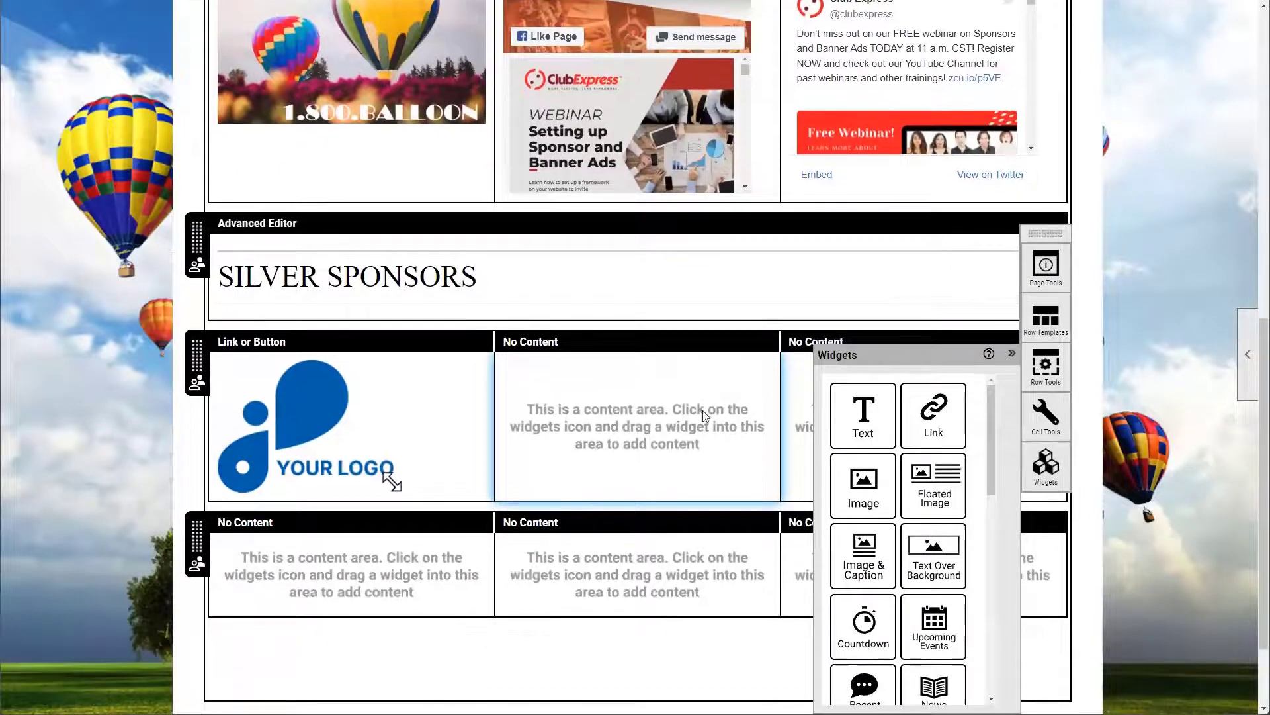
scroll(908, 538, down, 7)
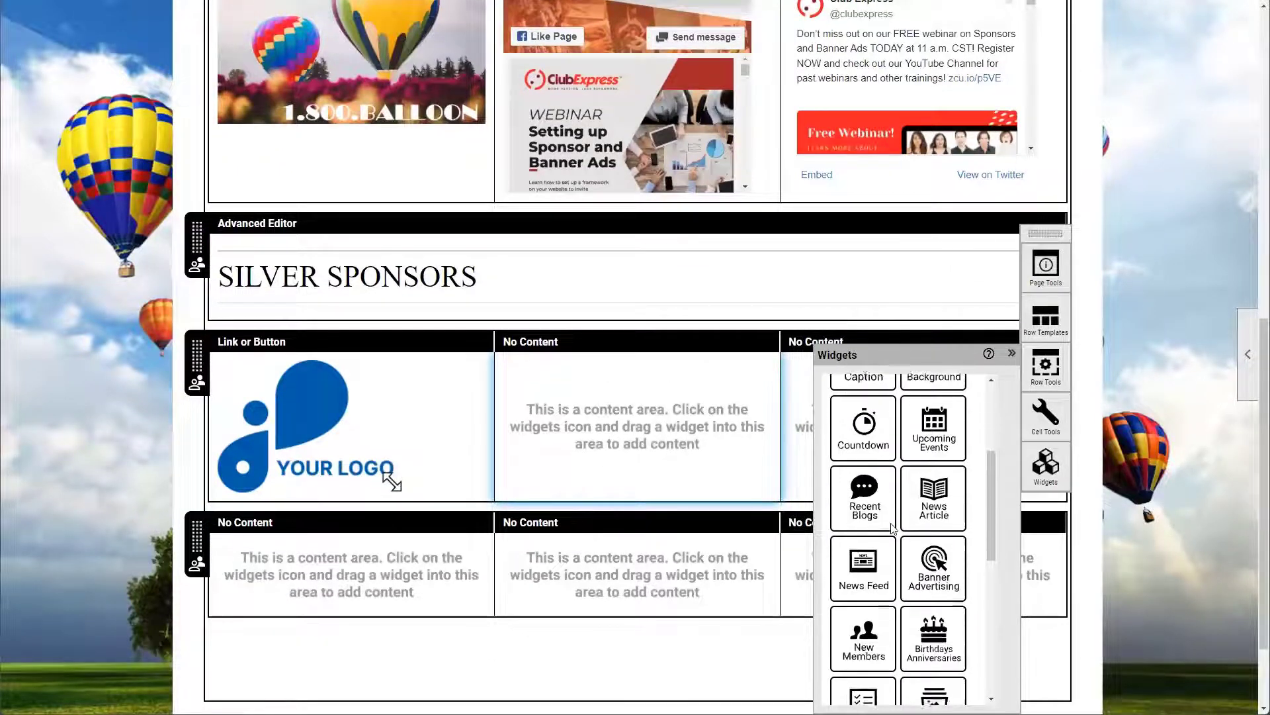
drag(848, 522, 618, 468)
double_click(737, 242)
text(300)
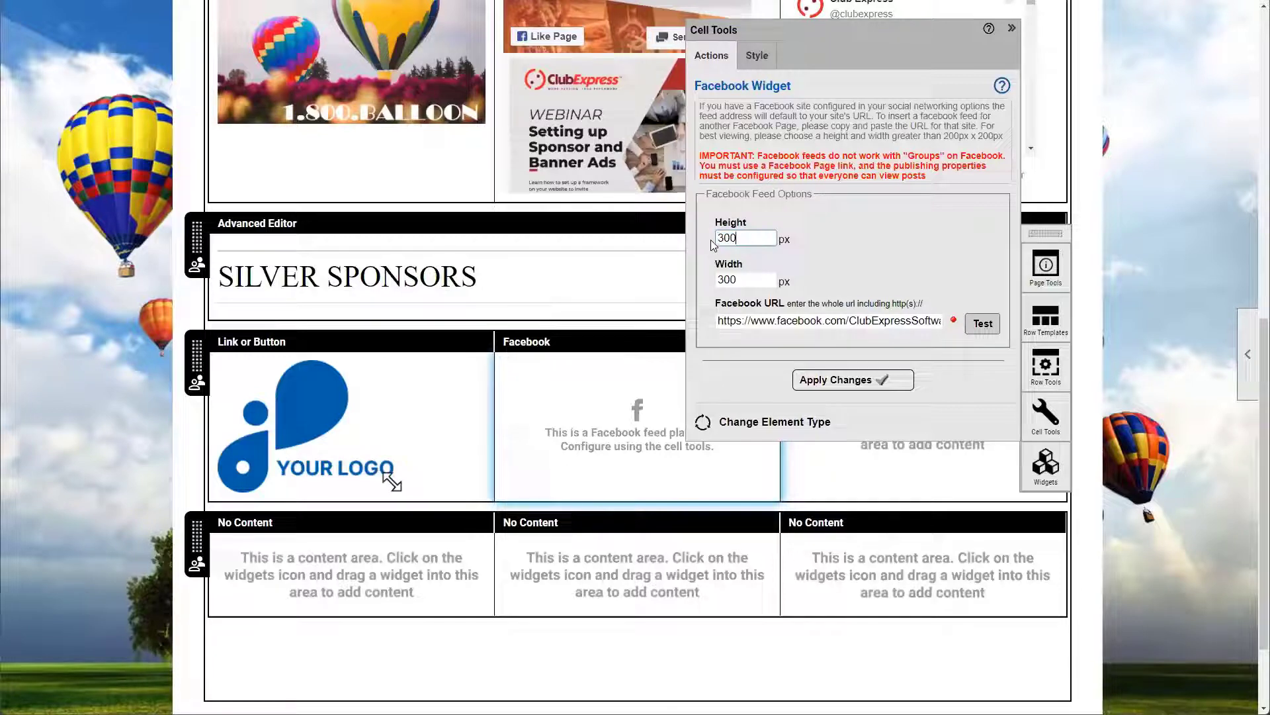
scroll(698, 239, down, 2)
click(855, 378)
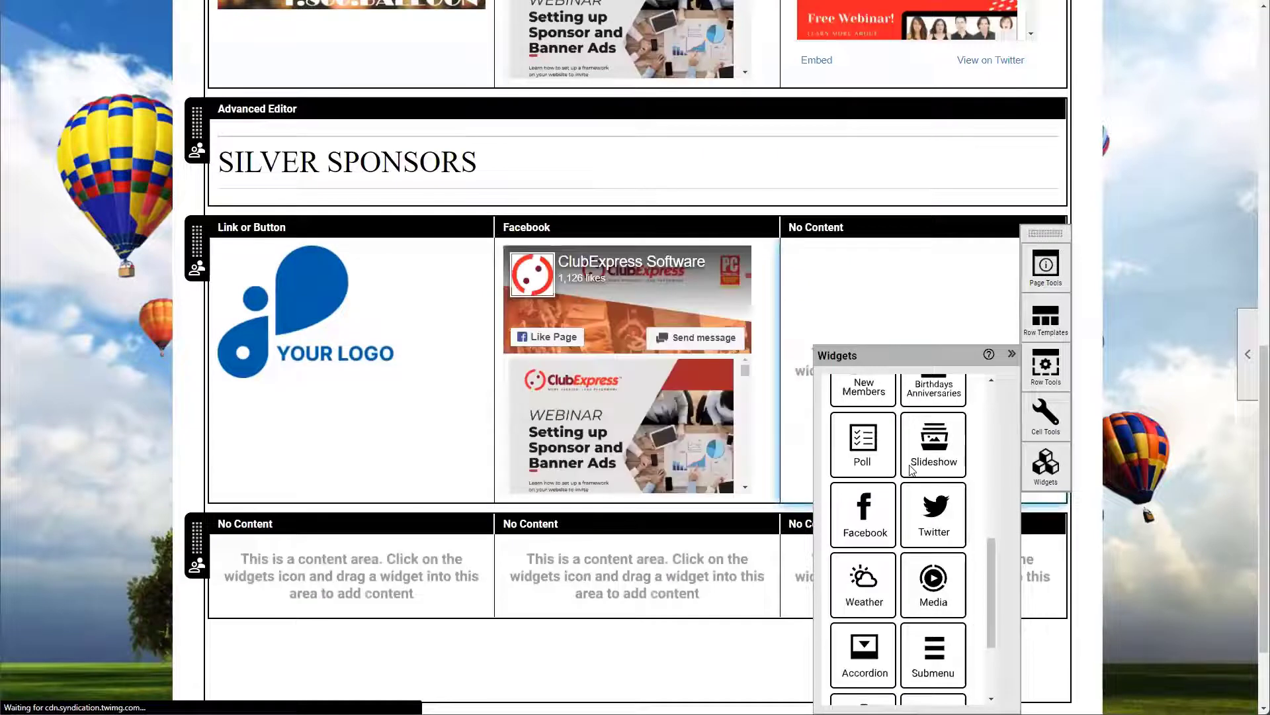
Step: Add a Twitter widget to the last cell of the Silver Sponsors row and apply a reduced feed height
drag(939, 513, 888, 263)
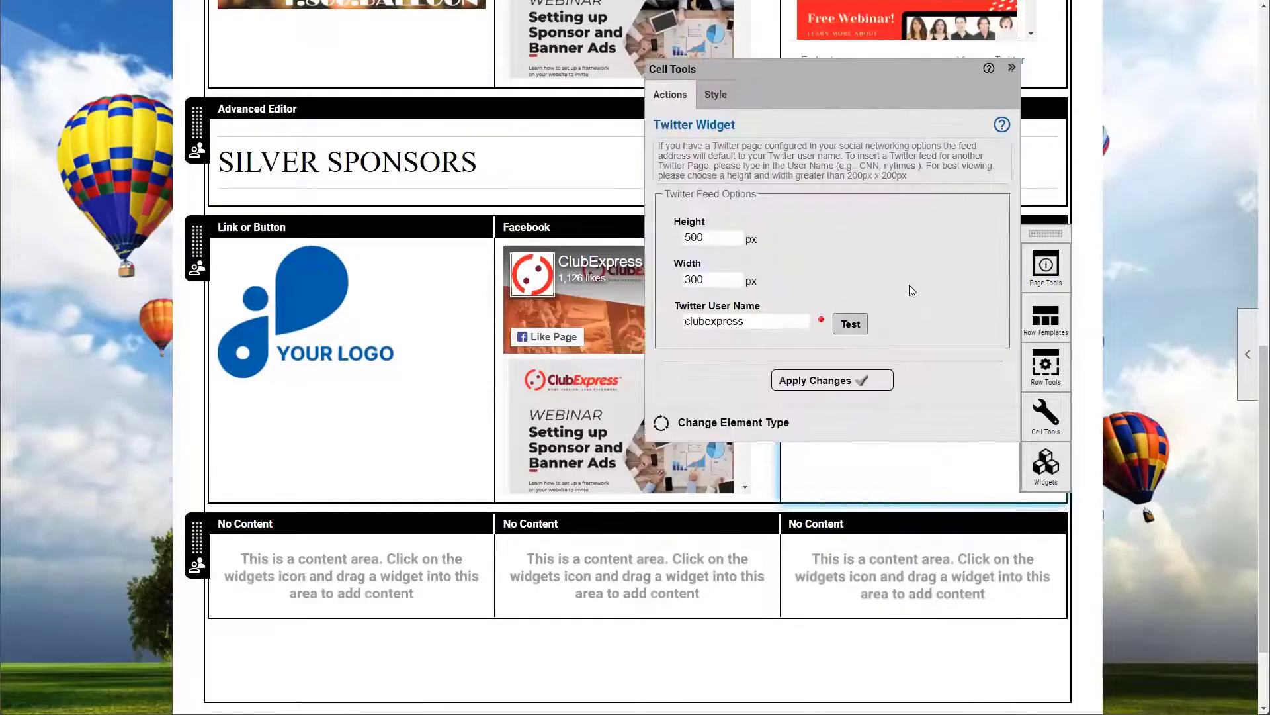
double_click(705, 243)
click(799, 383)
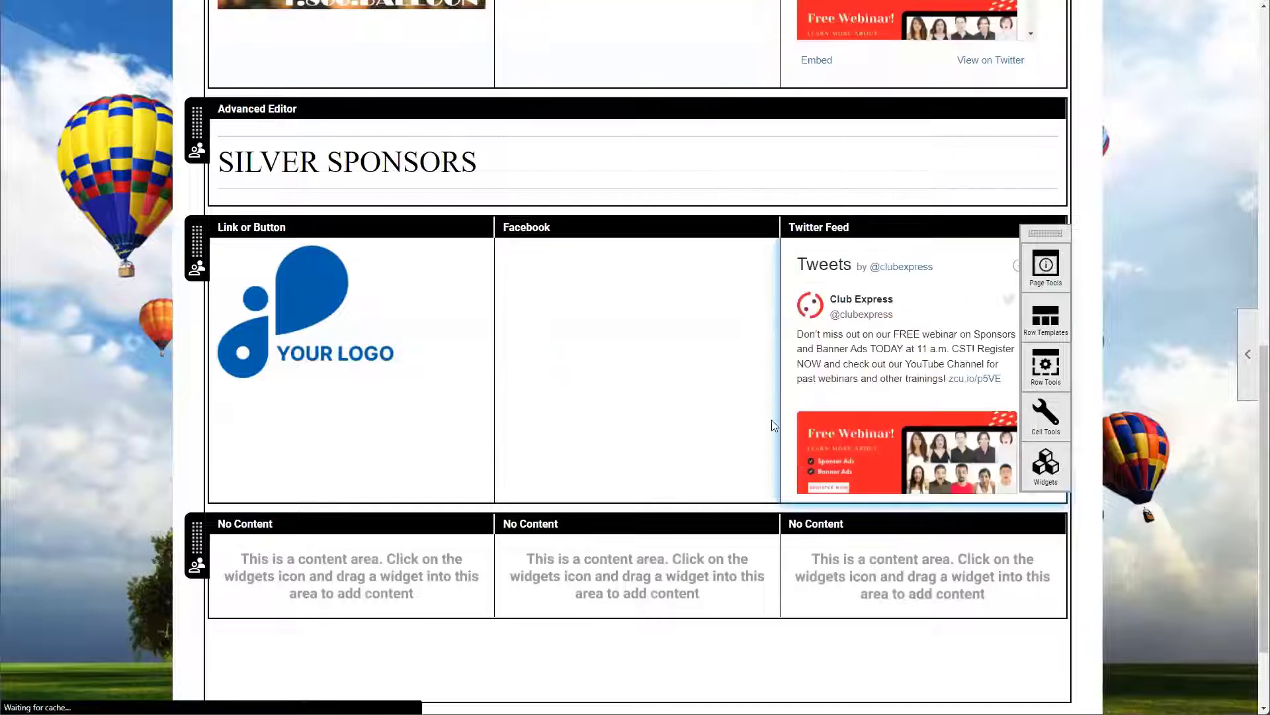
scroll(772, 425, down, 1)
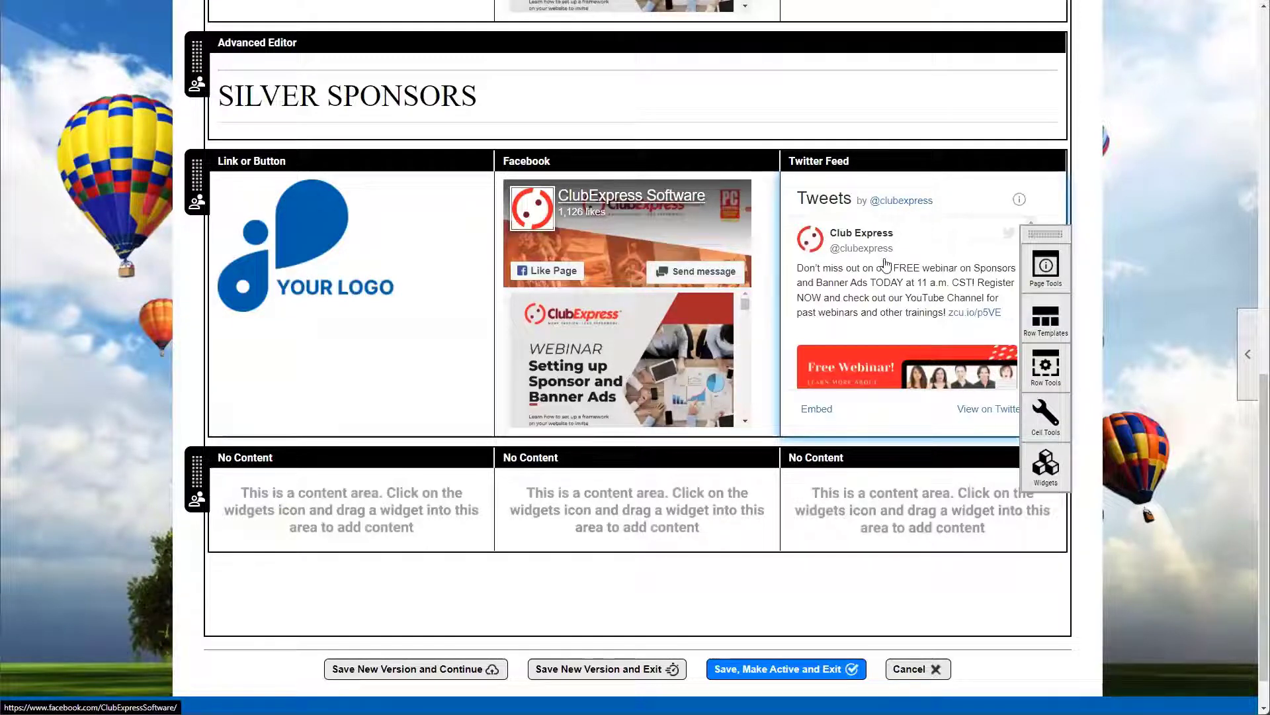
Step: Examine the Facebook URL and Twitter User Name settings of the two Silver Sponsors feed widgets
click(758, 236)
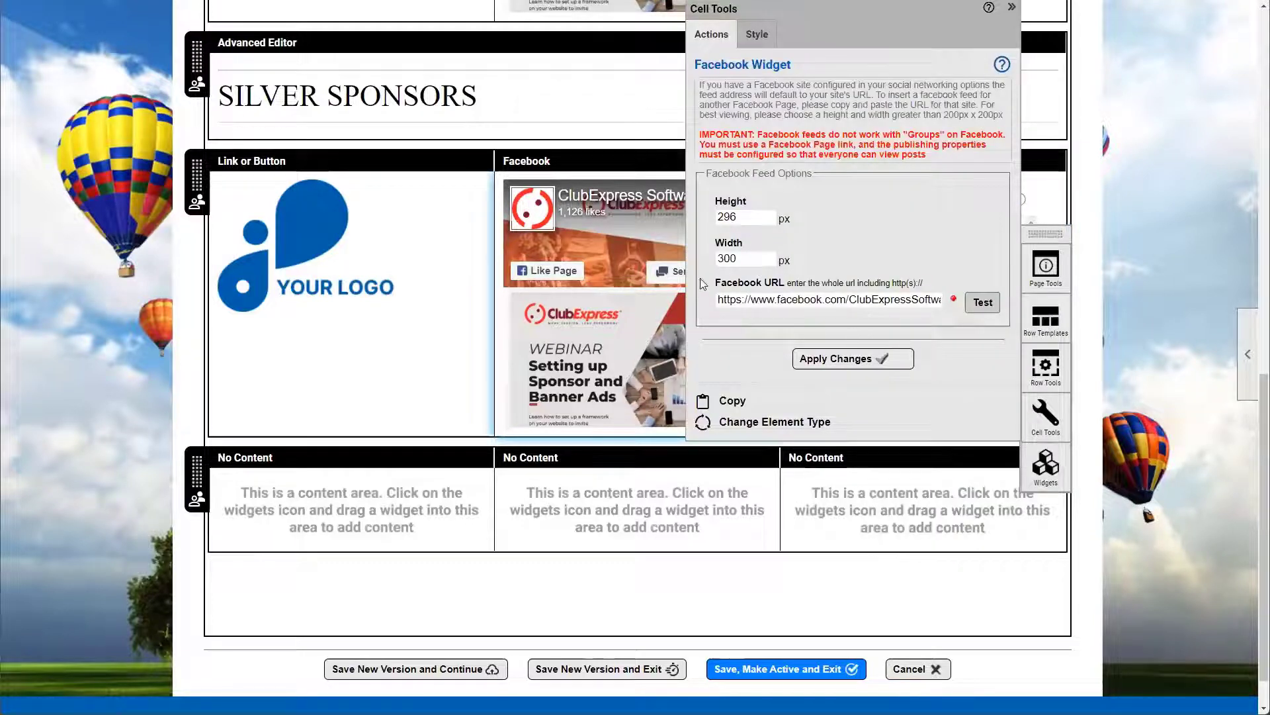
drag(715, 299, 941, 306)
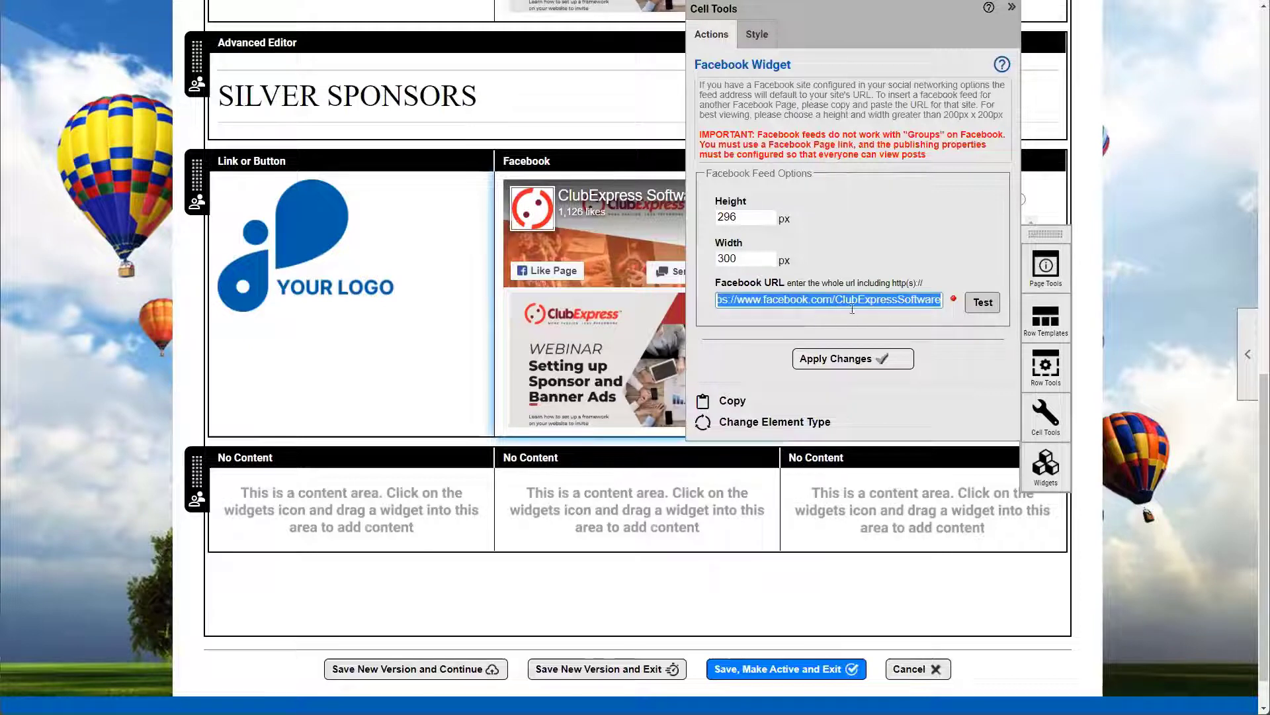
scroll(958, 391, up, 2)
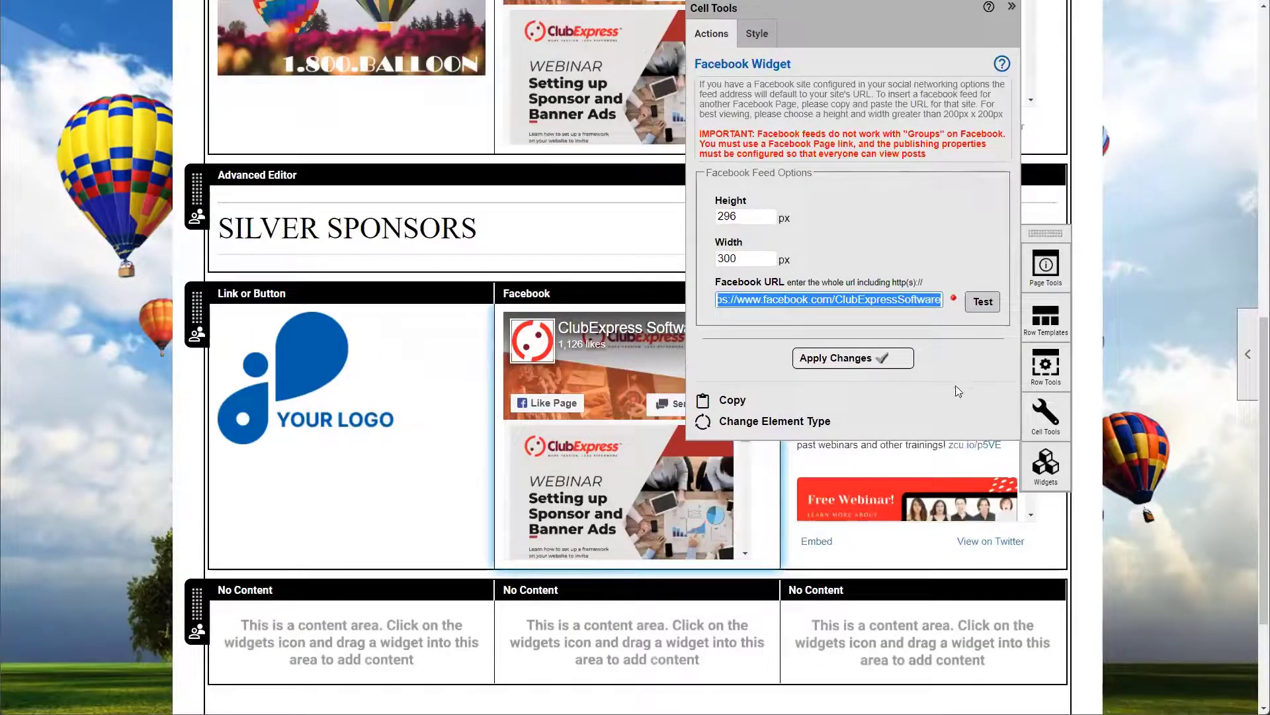
click(892, 558)
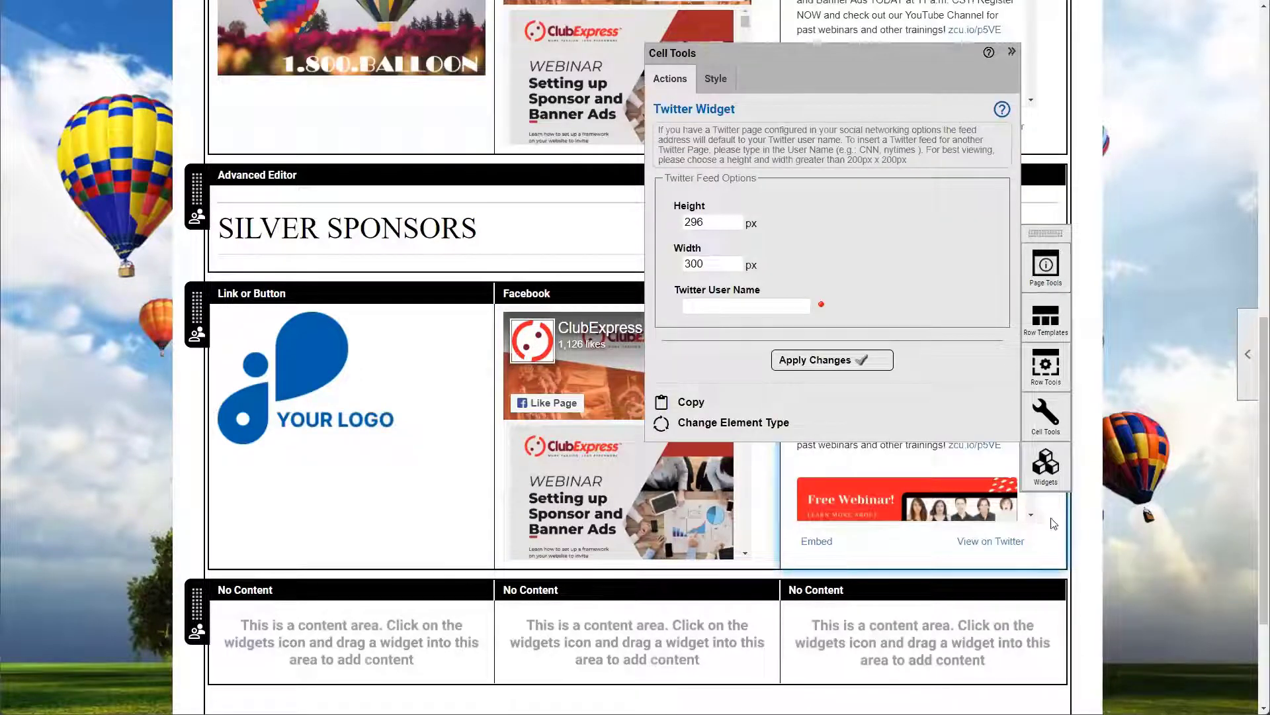
click(703, 306)
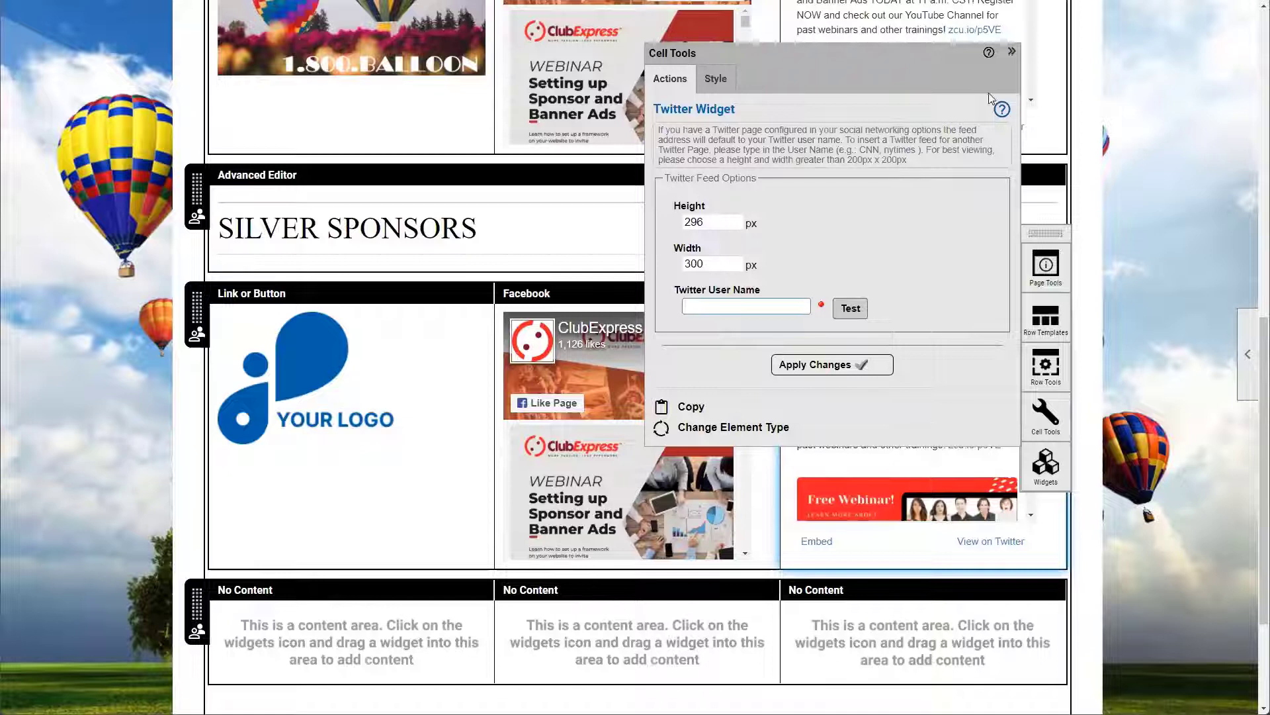
scroll(1102, 303, down, 1)
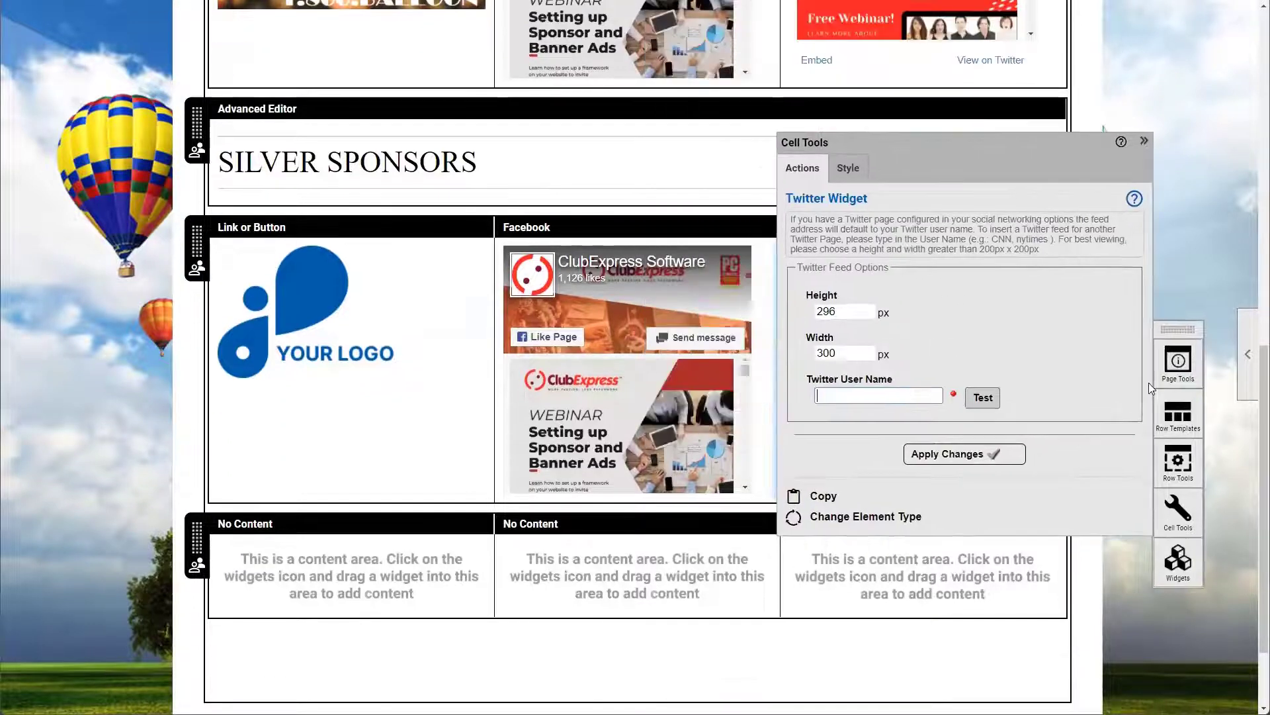
click(937, 250)
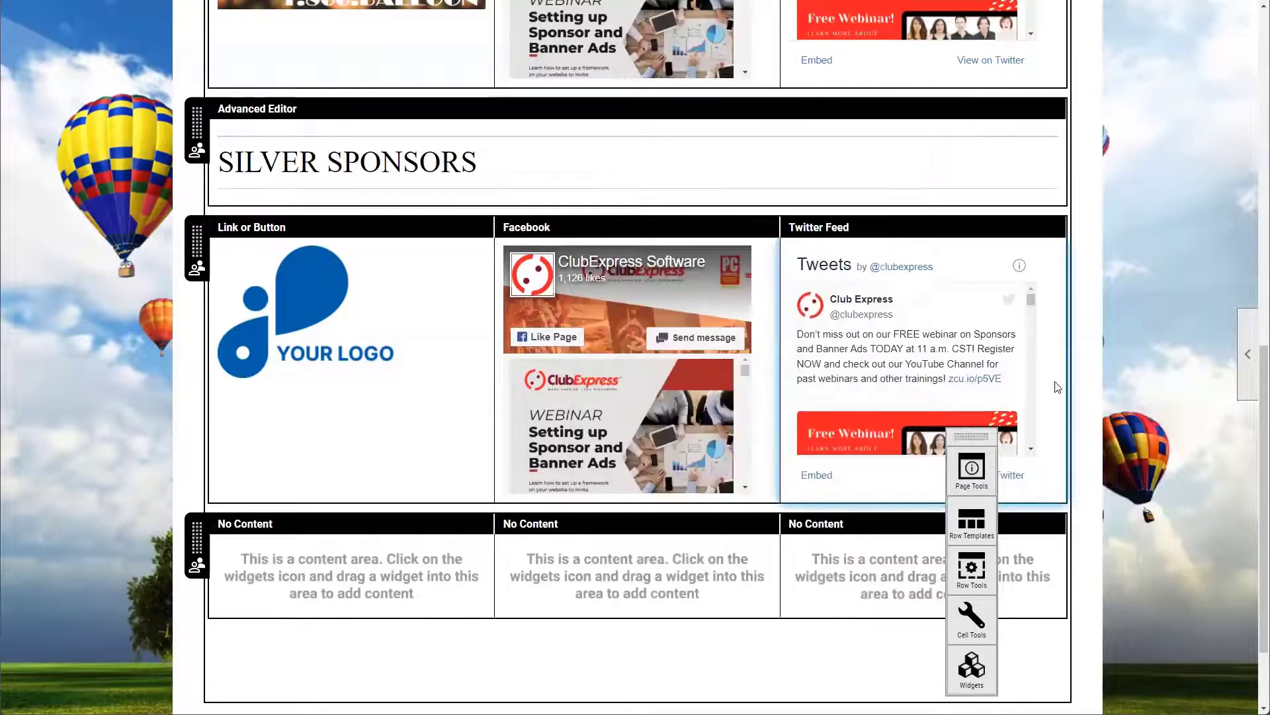
Step: Review the Silver Sponsors row, save the page as the active version and exit the editor
scroll(804, 271, up, 1)
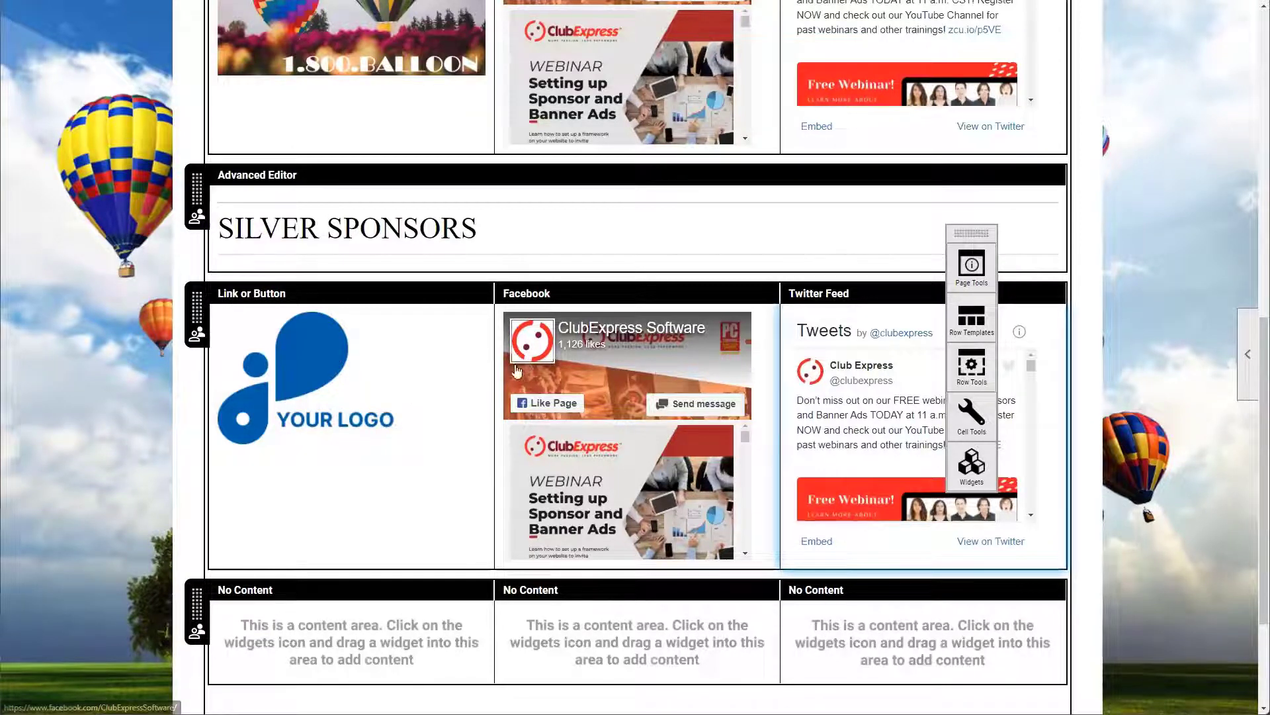
scroll(511, 359, up, 1)
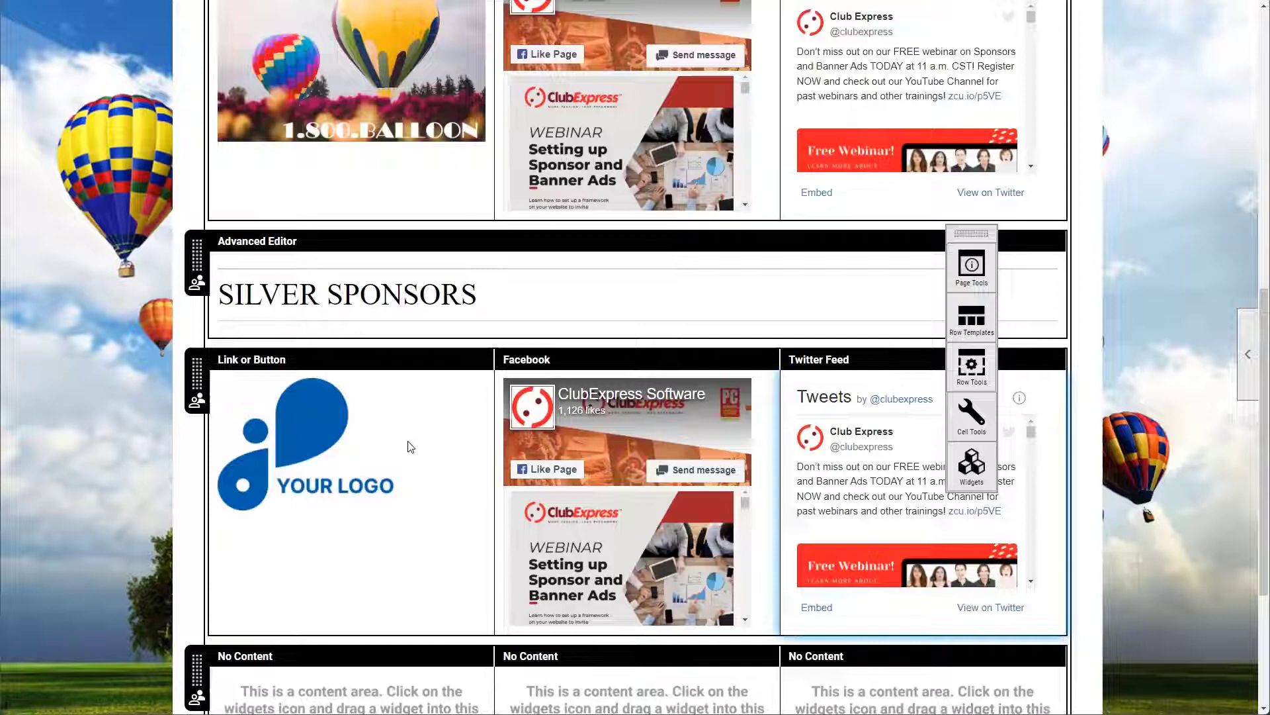
scroll(410, 448, down, 1)
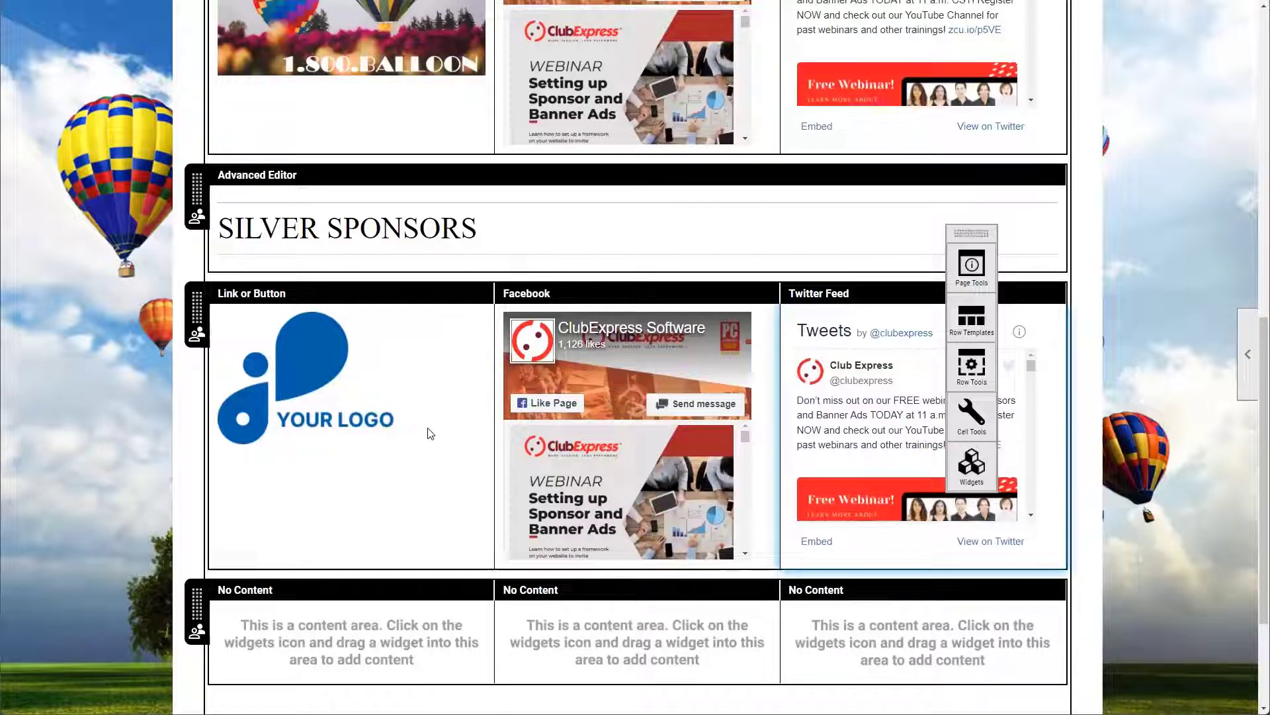
scroll(505, 454, down, 2)
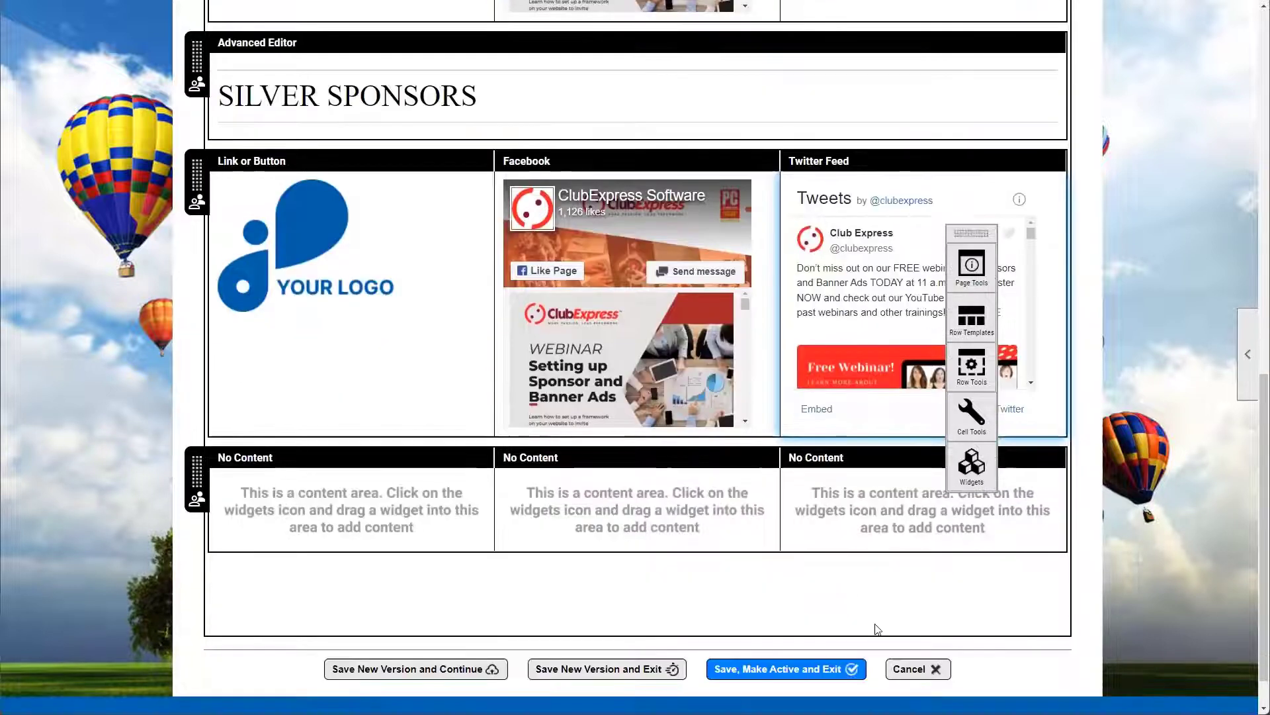
click(825, 669)
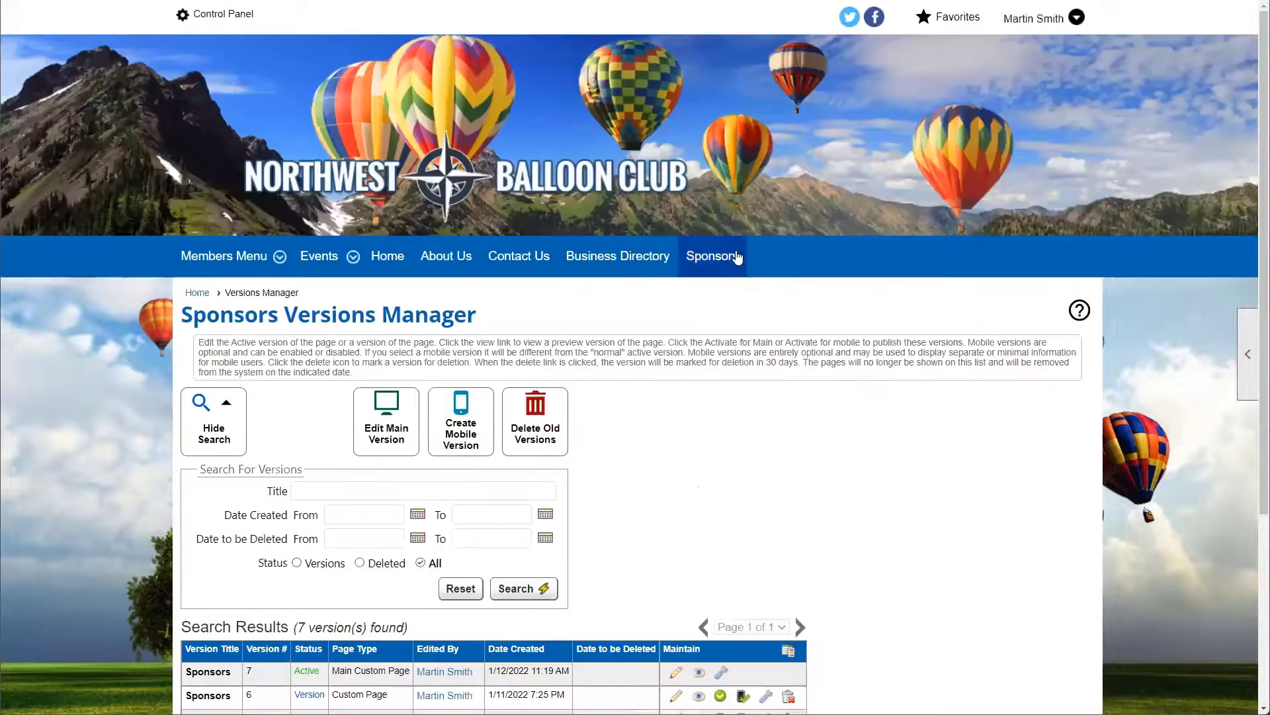
Step: Open the published Sponsors page and review the finished Gold Sponsors and Silver Sponsors sections
click(731, 256)
scroll(971, 315, down, 1)
scroll(971, 315, down, 5)
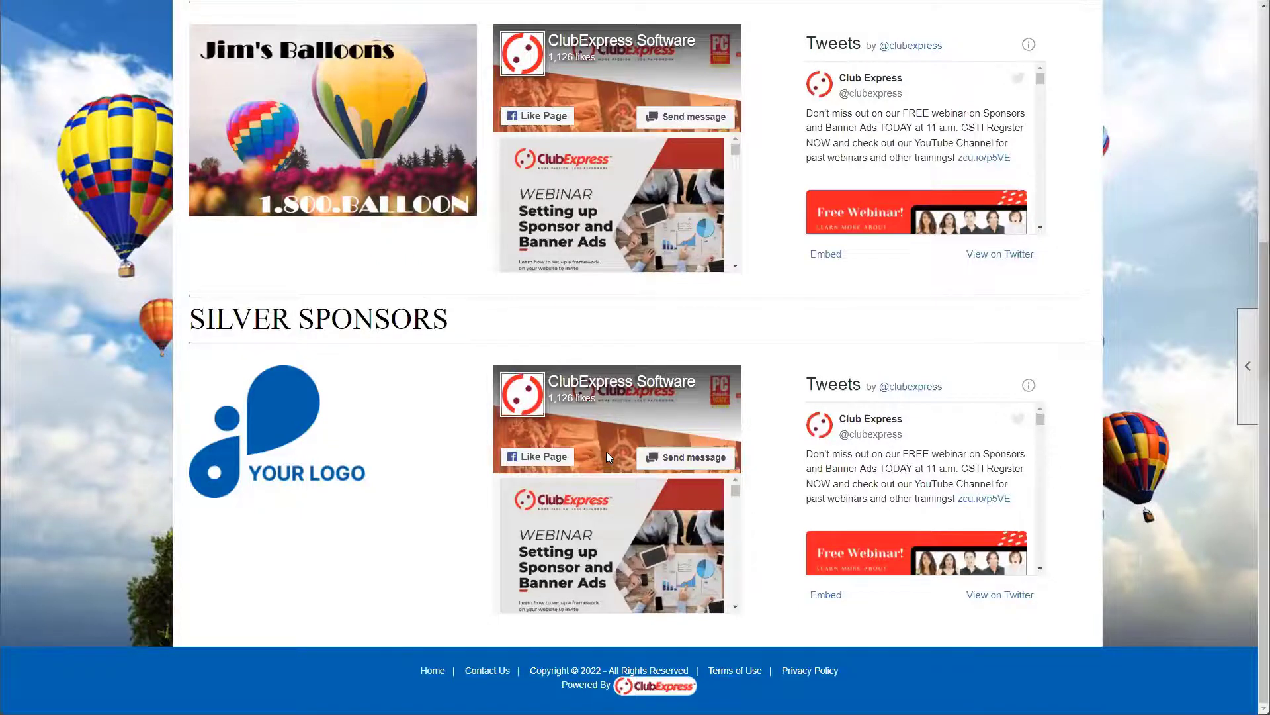
scroll(606, 455, up, 5)
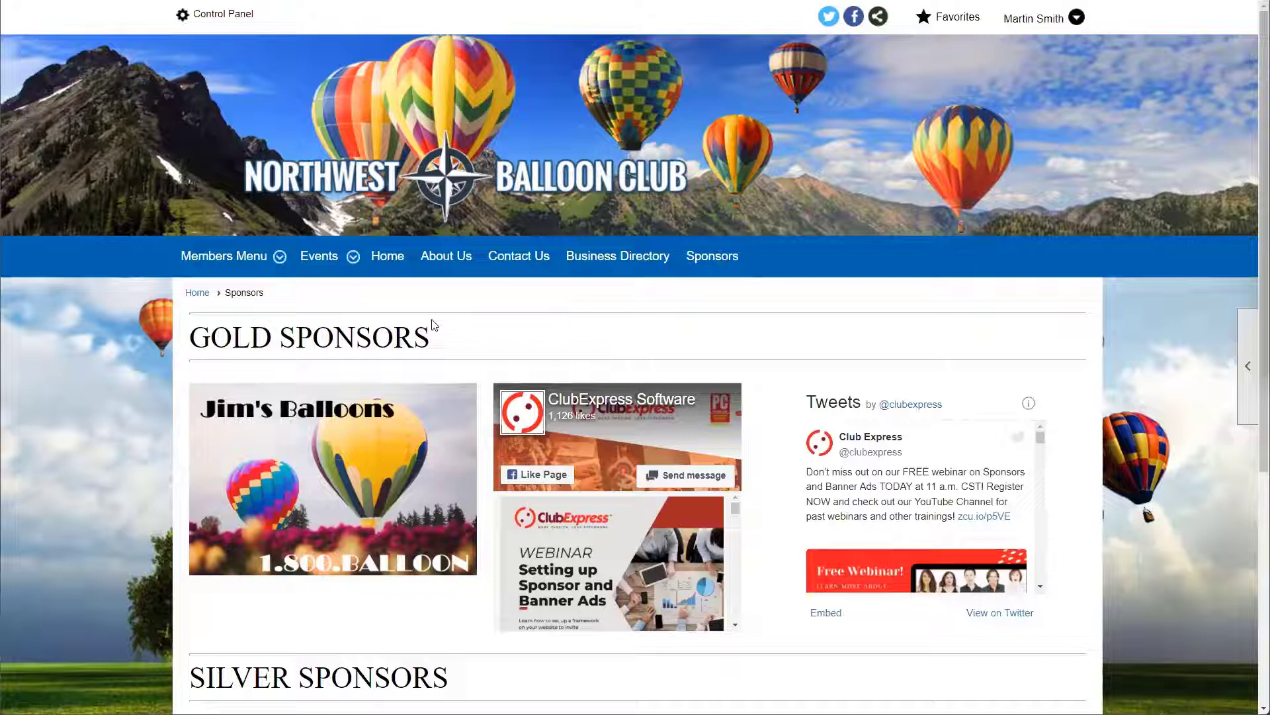
Step: Open the Events Manager from the Control Panel and search for events with "sponsors" in the title
click(225, 18)
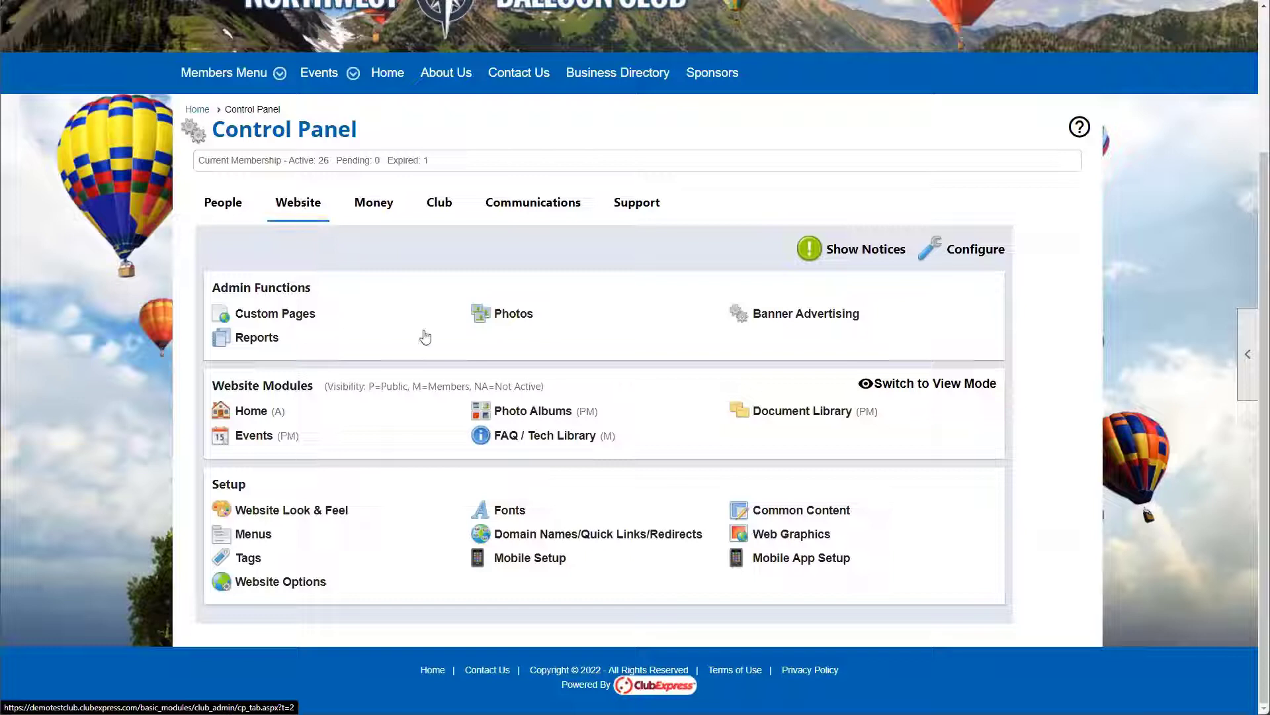
click(253, 435)
click(515, 495)
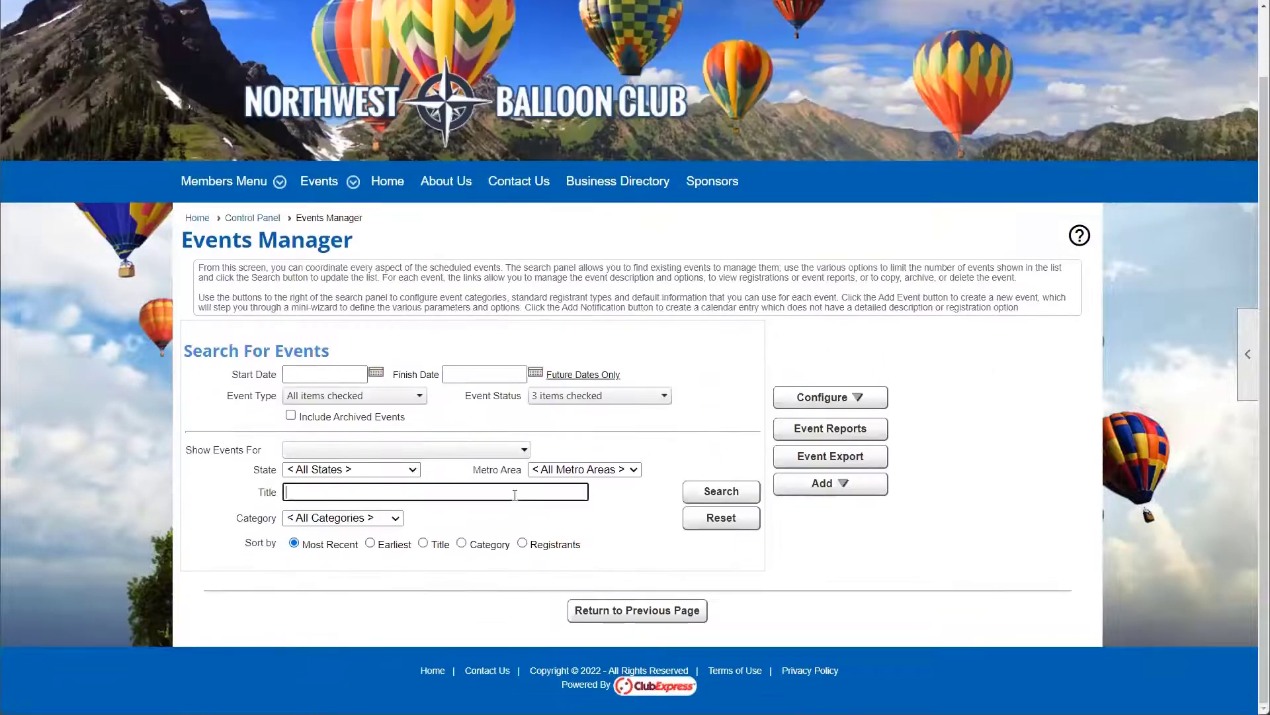
text(sponsors)
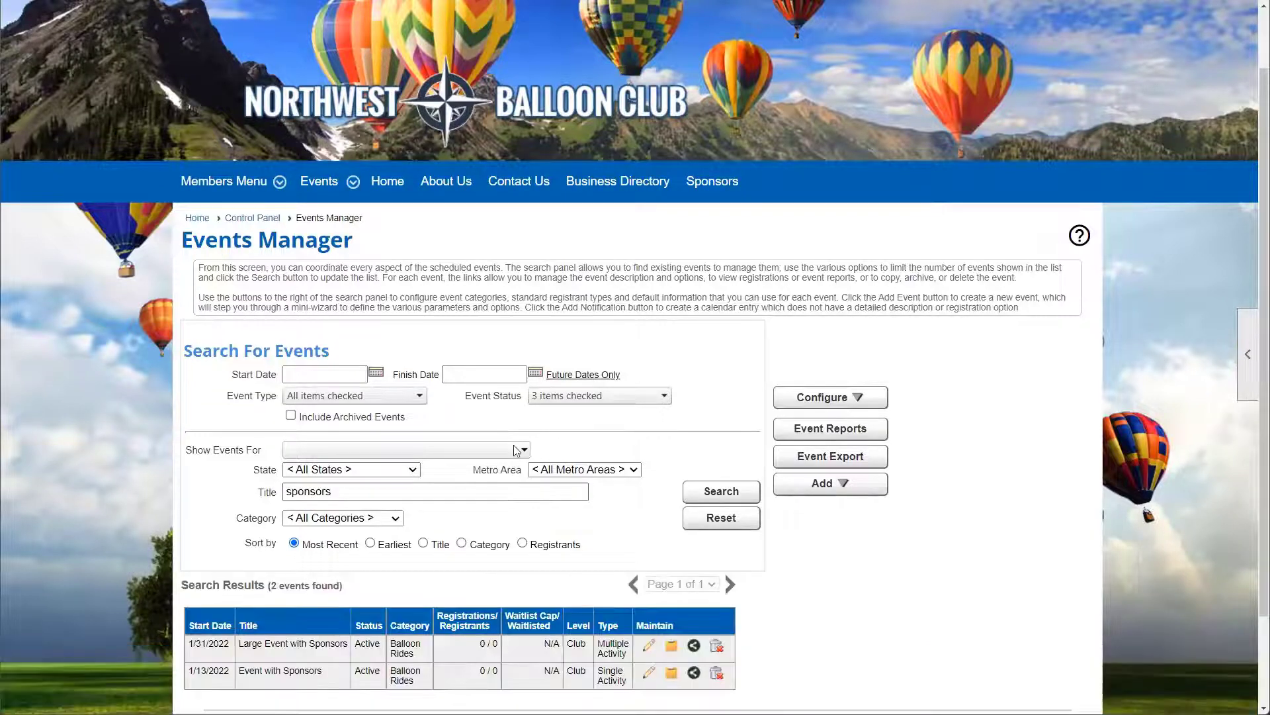
scroll(607, 495, down, 2)
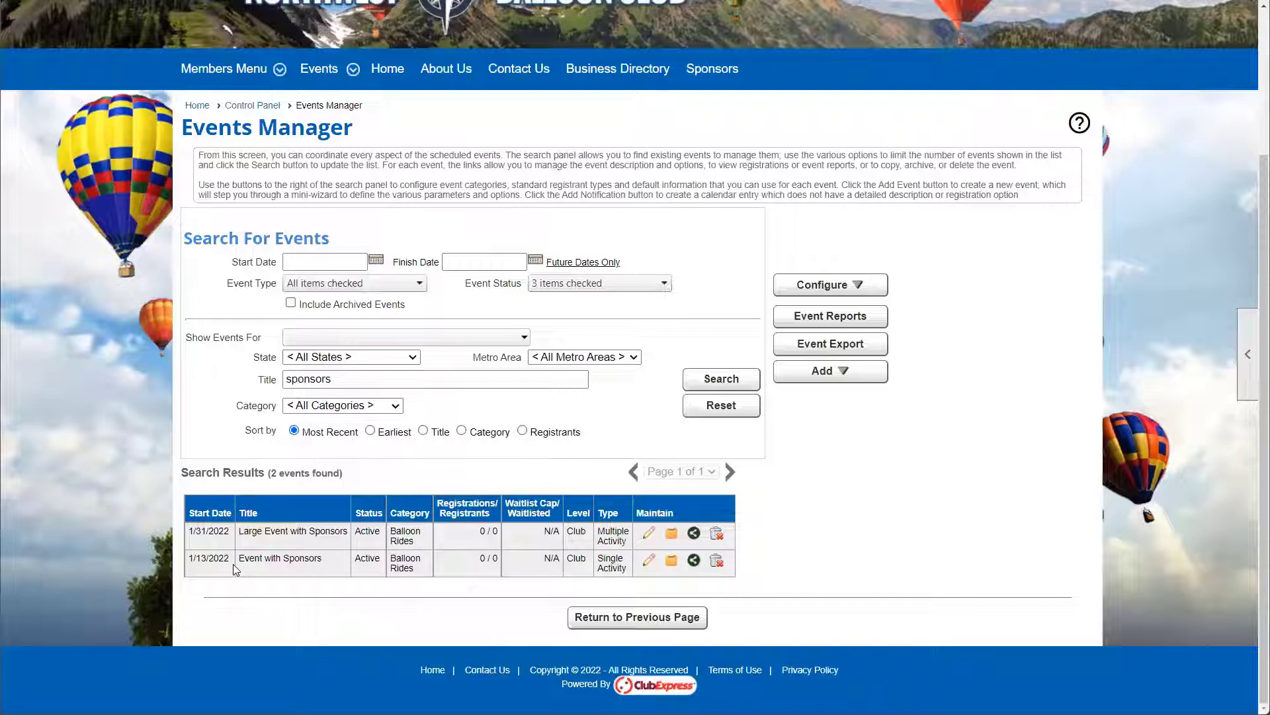
Step: Open Event with Sponsors for editing and review its Registration & Fees settings and the Event Sponsor entry under Who Can Register
click(649, 562)
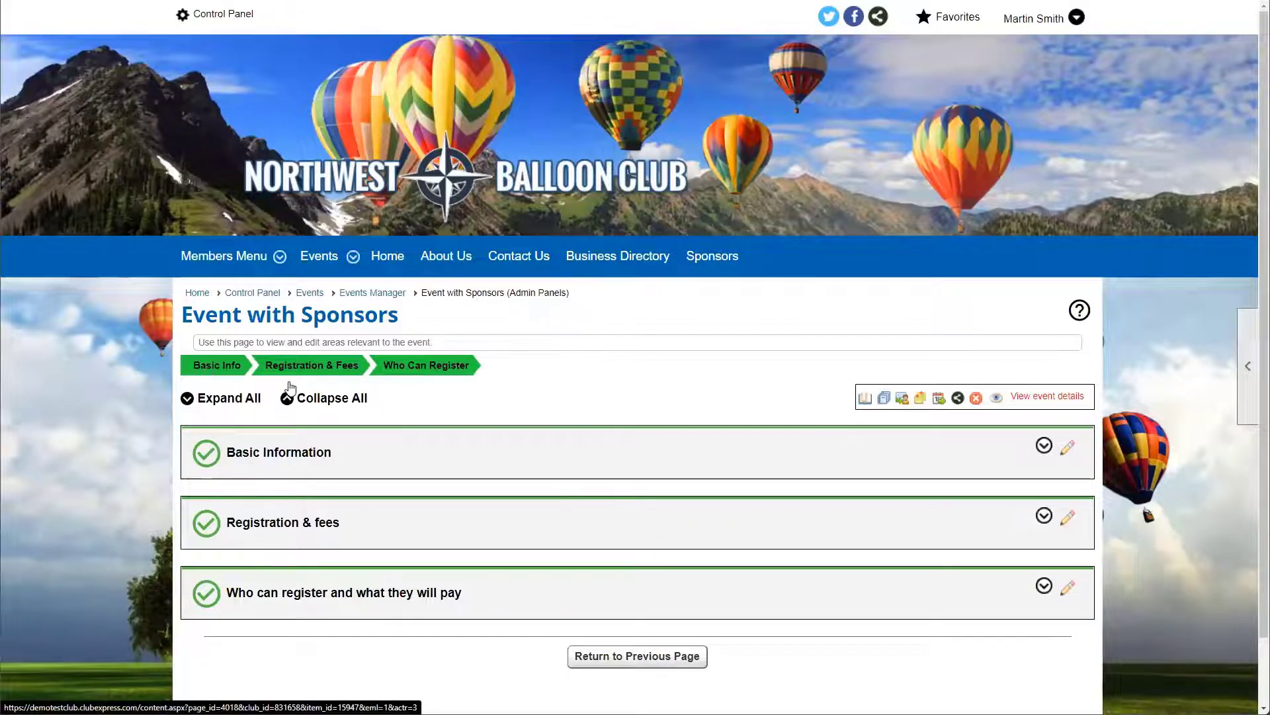
click(325, 368)
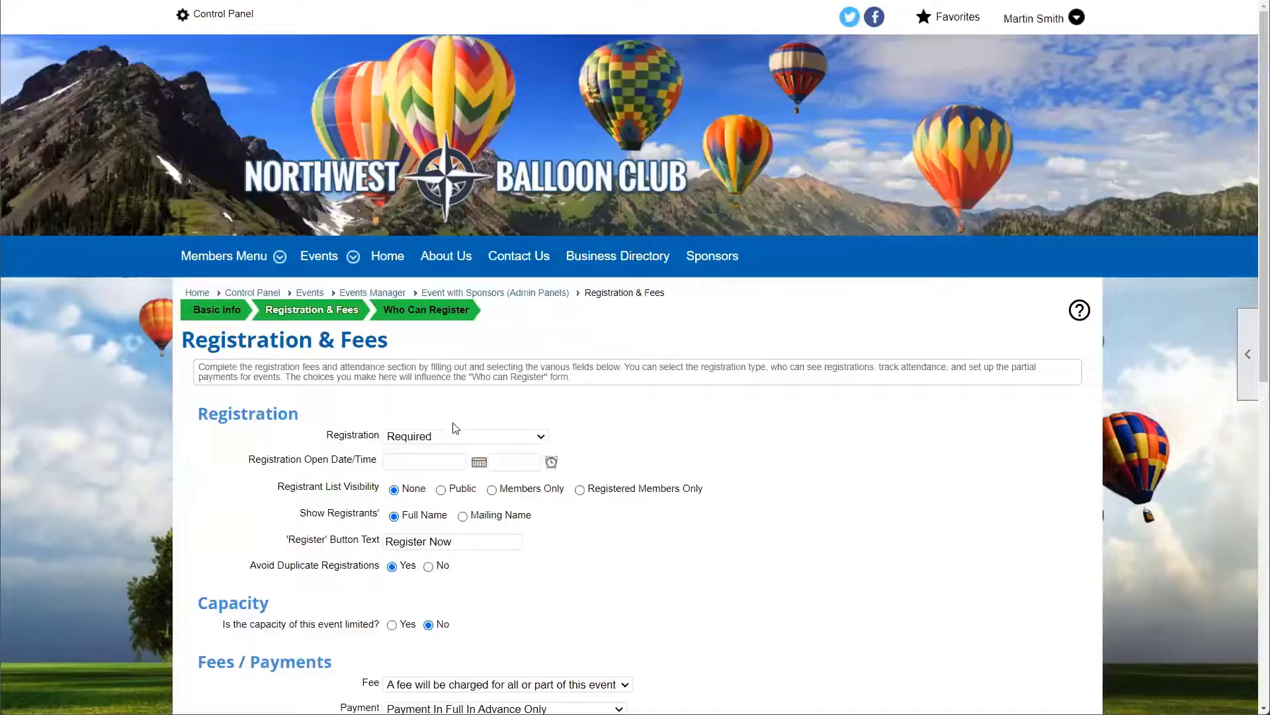
scroll(799, 495, down, 3)
scroll(799, 495, down, 3)
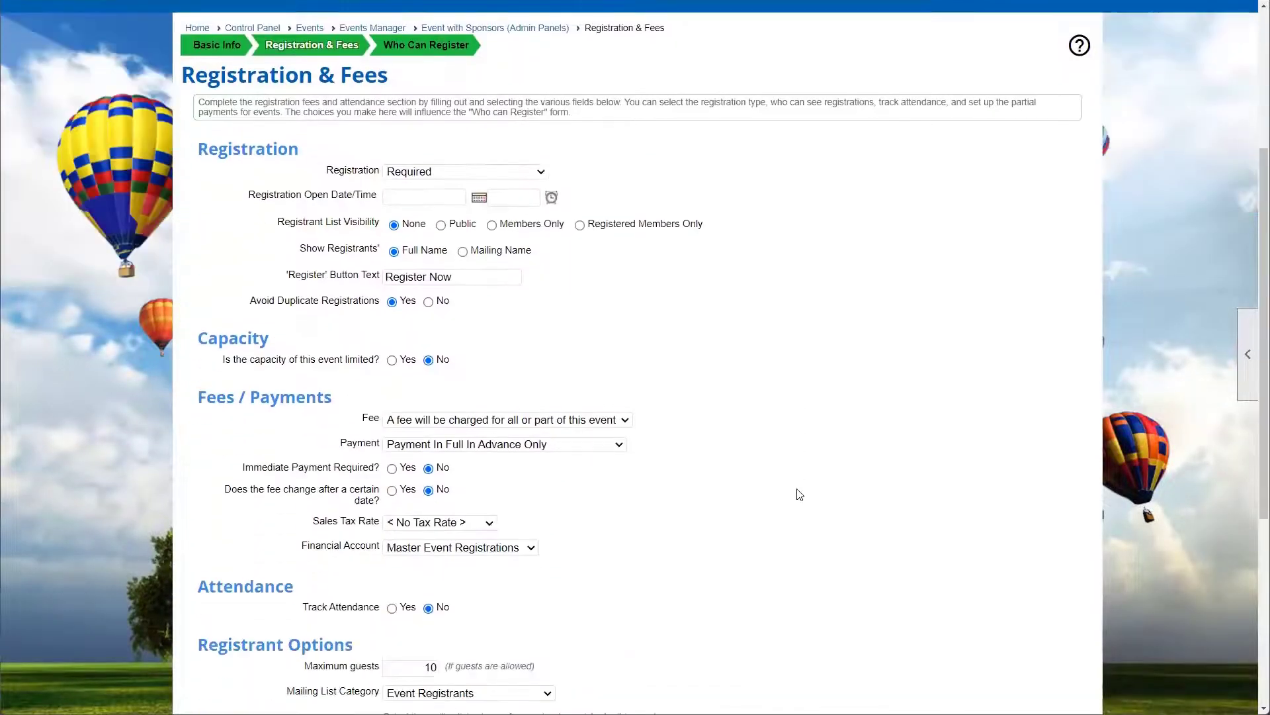
scroll(800, 491, down, 1)
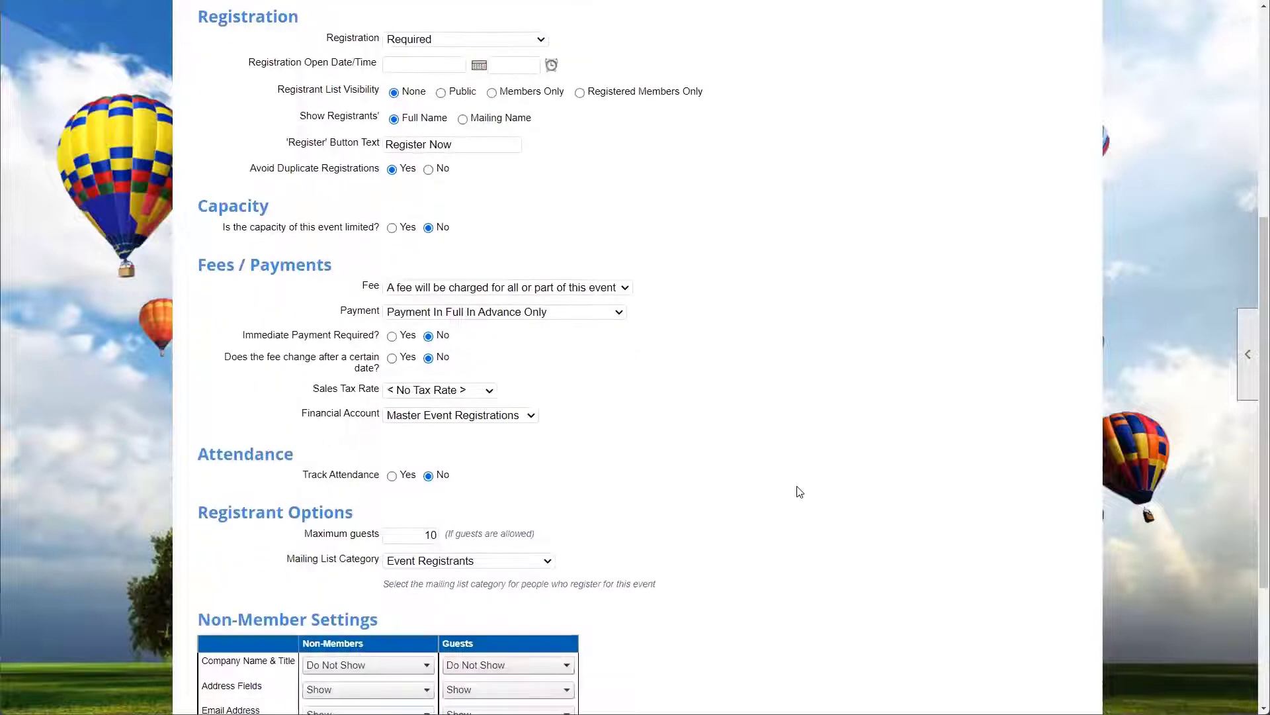
scroll(727, 499, up, 4)
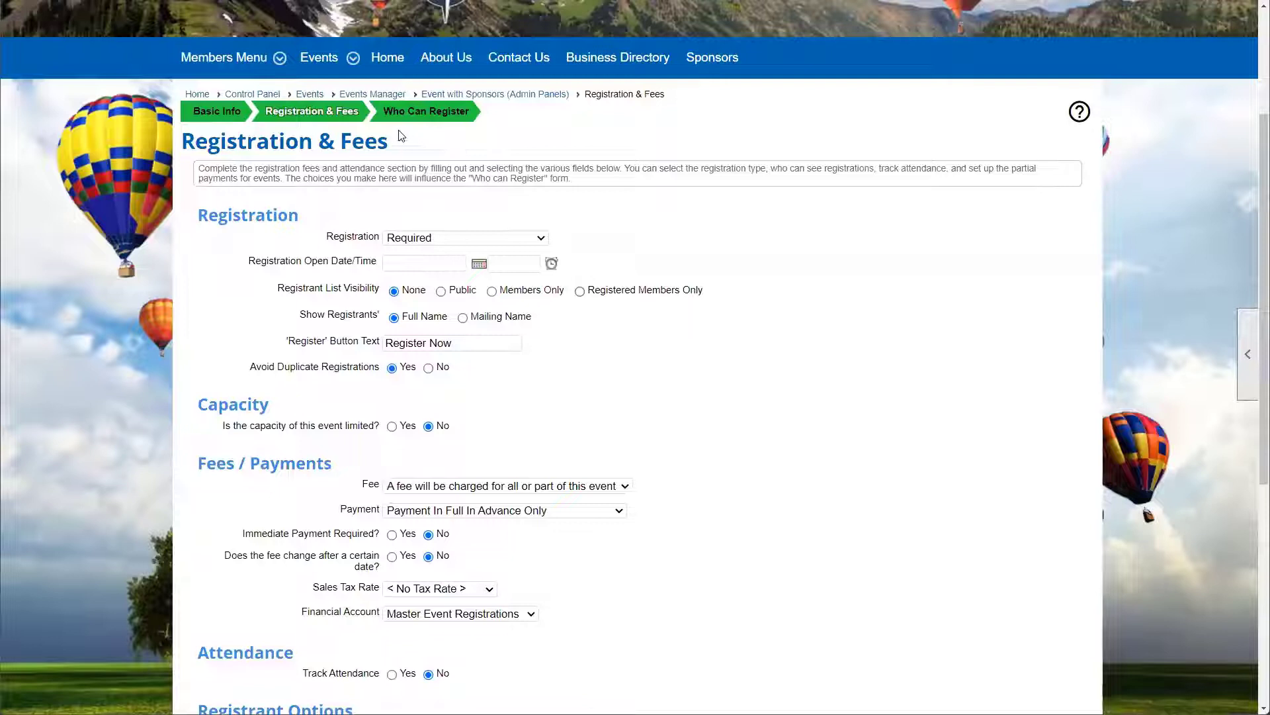
click(432, 116)
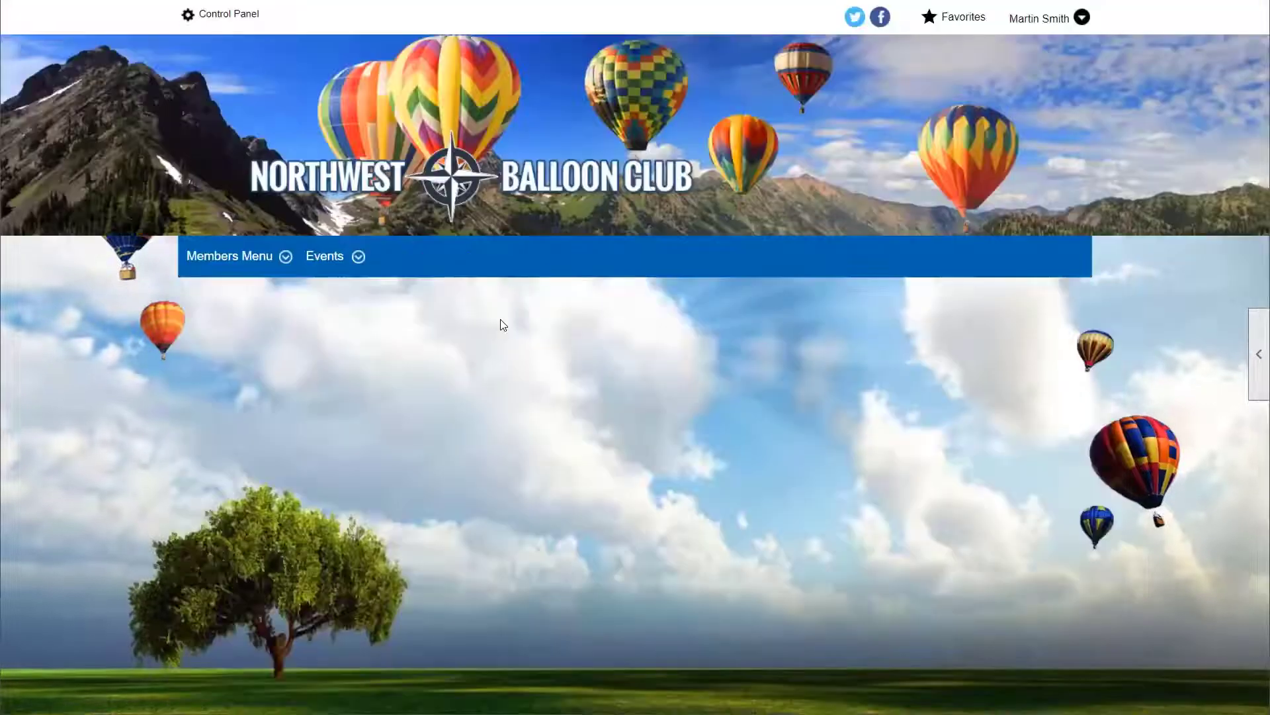
scroll(502, 325, down, 1)
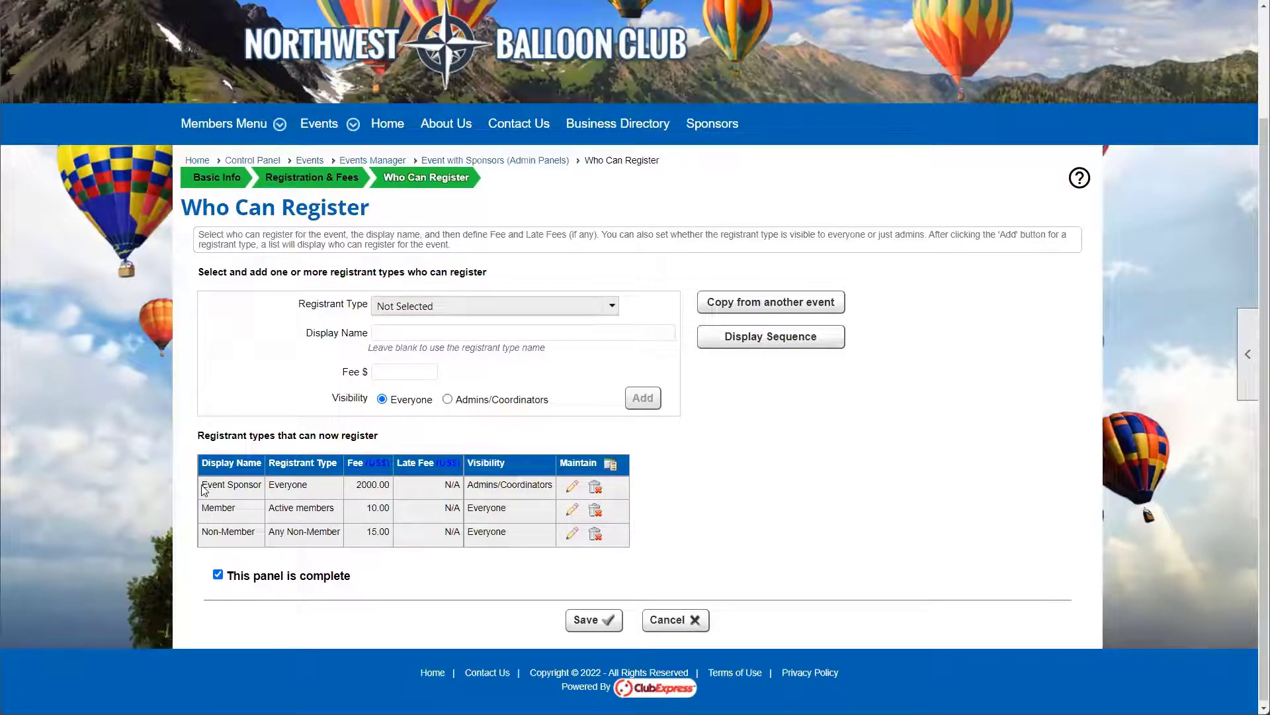
drag(274, 487, 390, 487)
click(369, 490)
click(356, 494)
Step: Add an Everyone registrant type with the display name "Gold Sponsor" and a fee of 500, visible to everyone
click(426, 307)
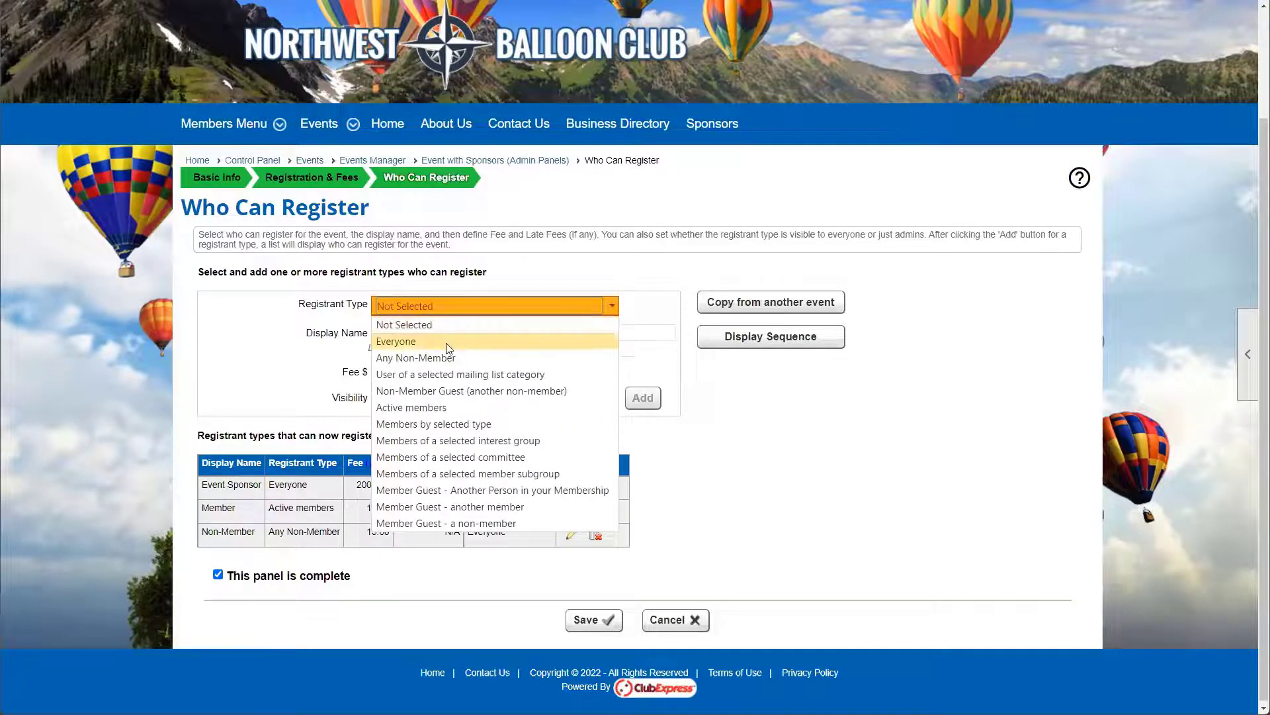
click(379, 347)
click(388, 337)
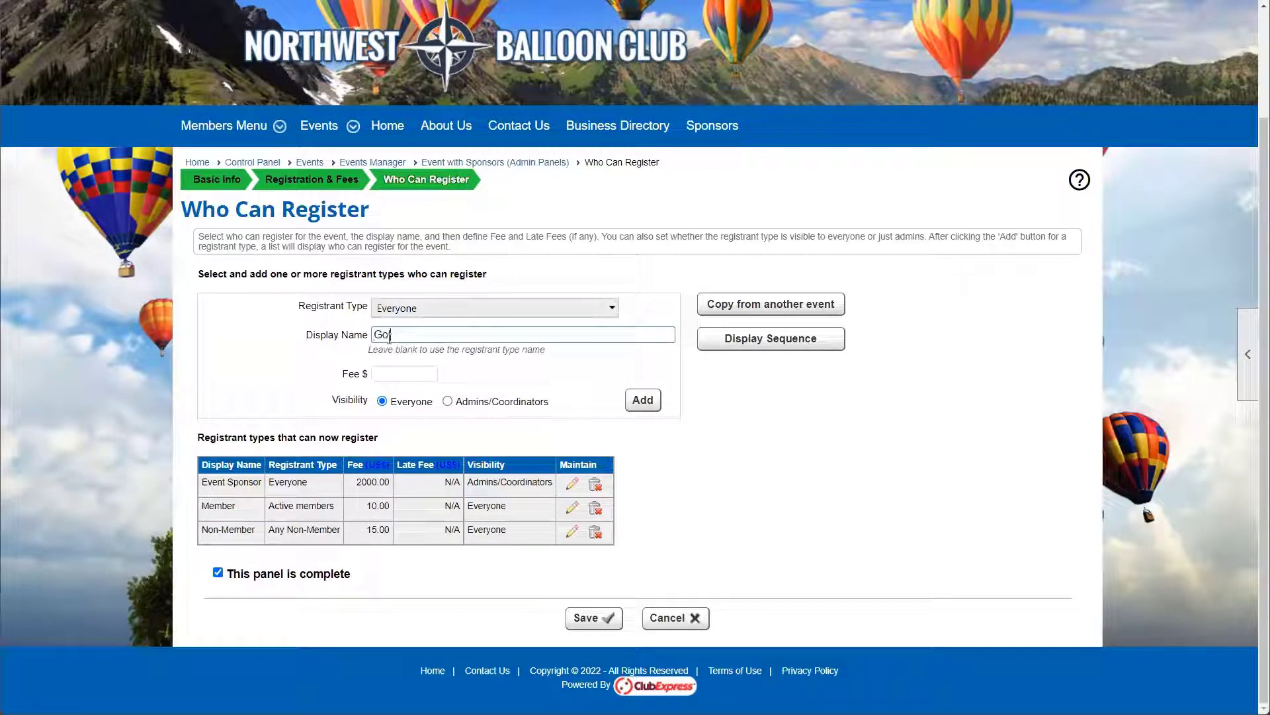
text(Gold Sponsor)
click(382, 376)
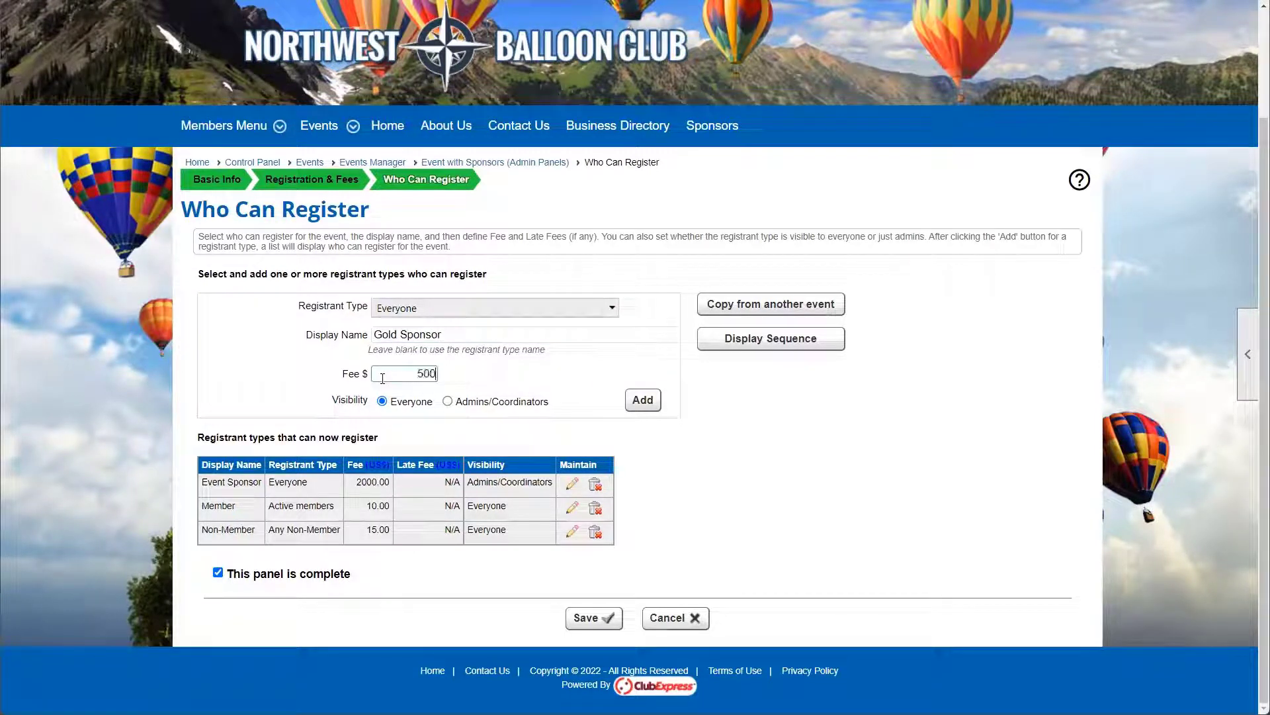
click(643, 400)
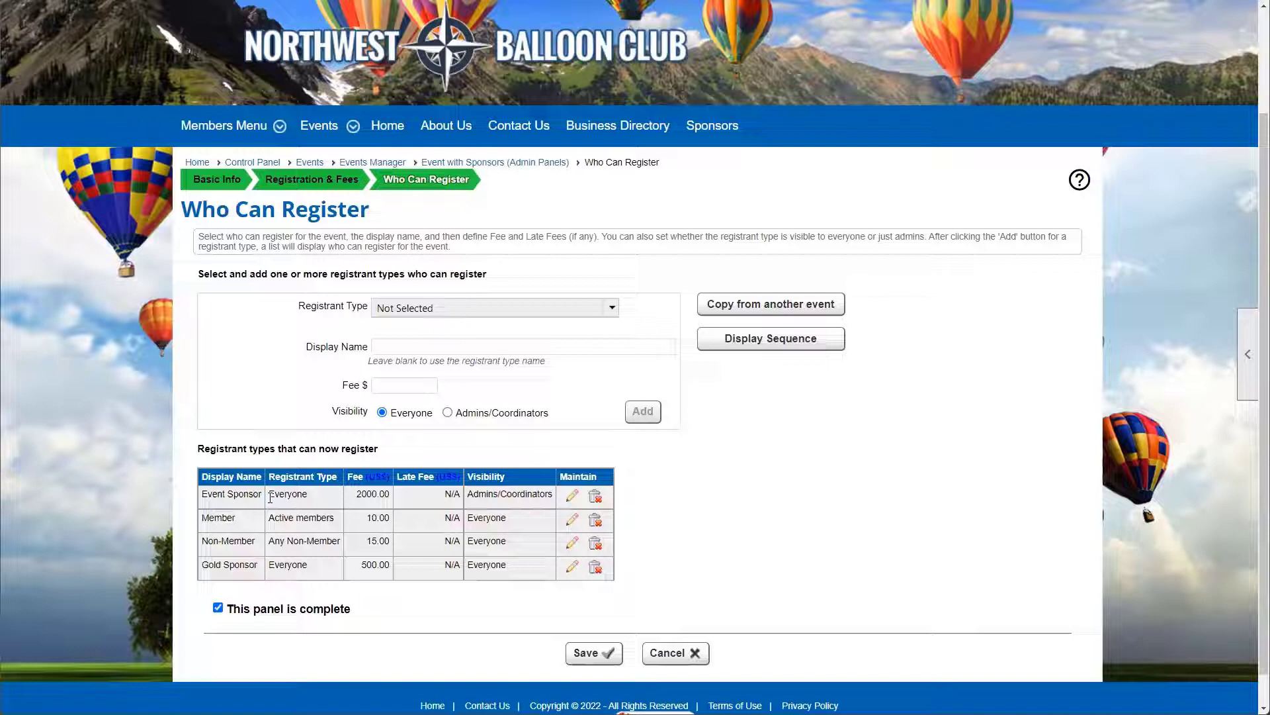
Step: Rename the Event Sponsor registrant type to "Platinum Sponsor" and update the entry
click(573, 497)
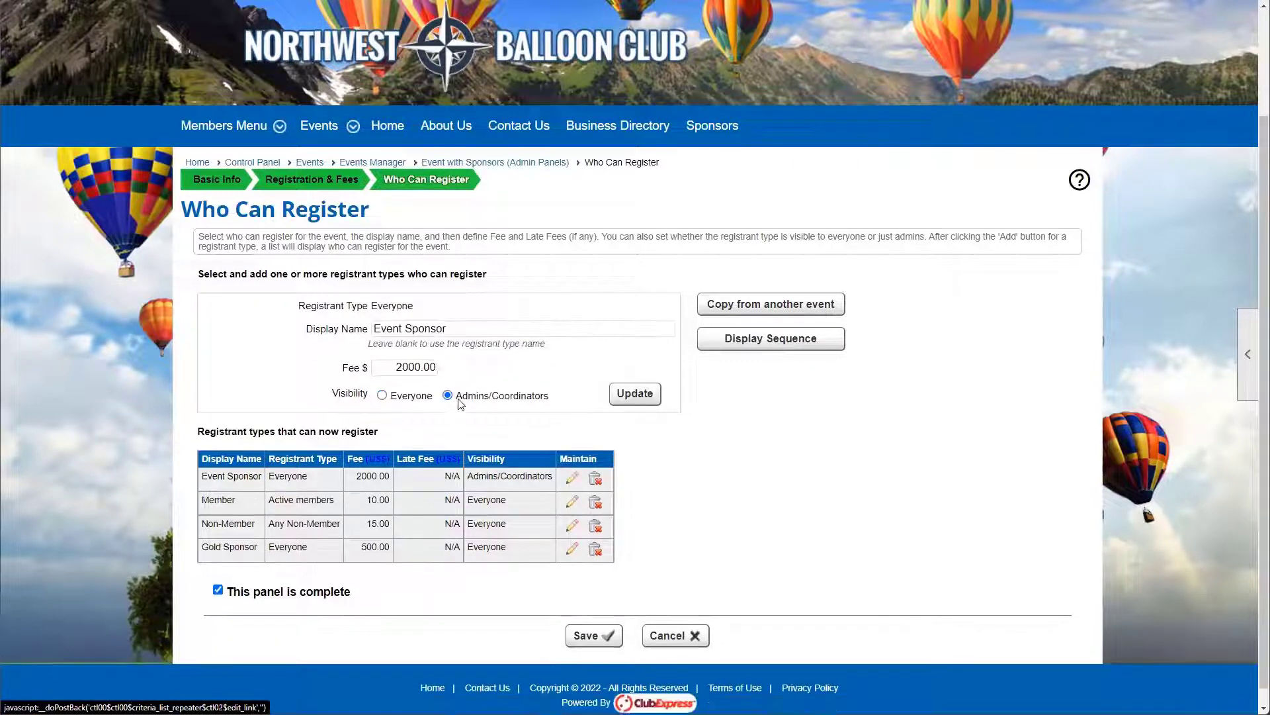
double_click(385, 330)
text(Platinum)
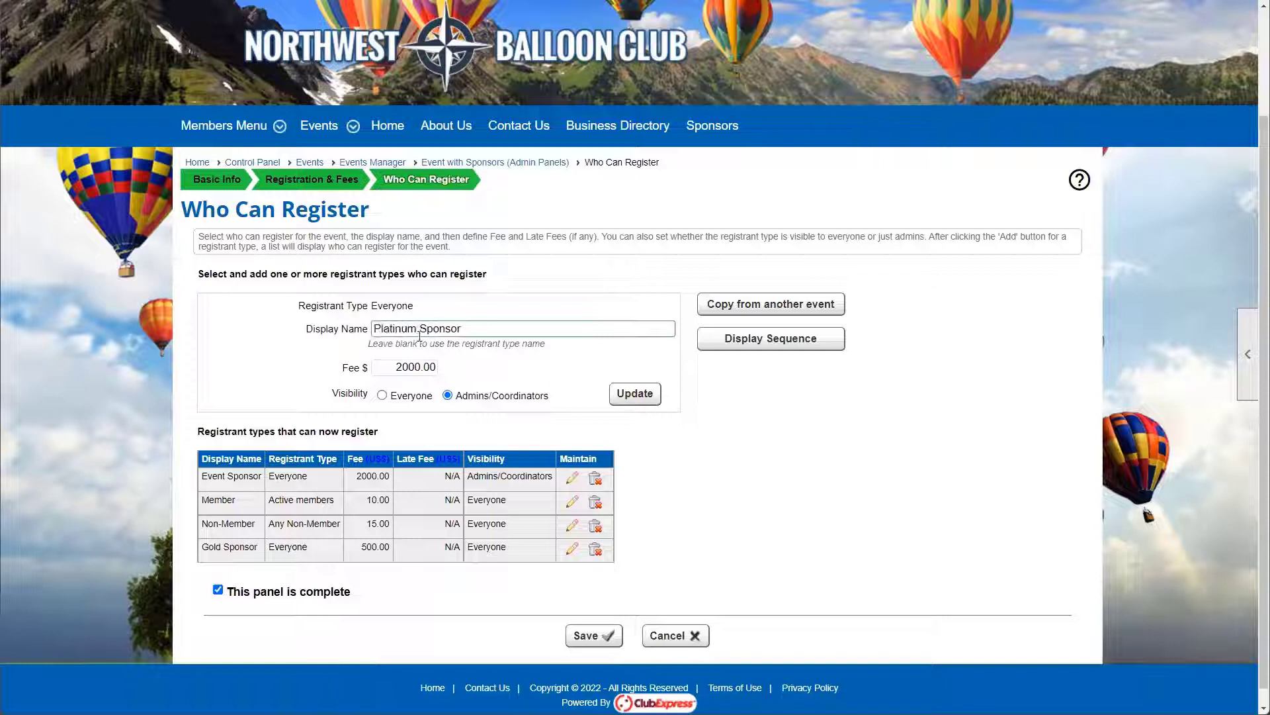
click(636, 395)
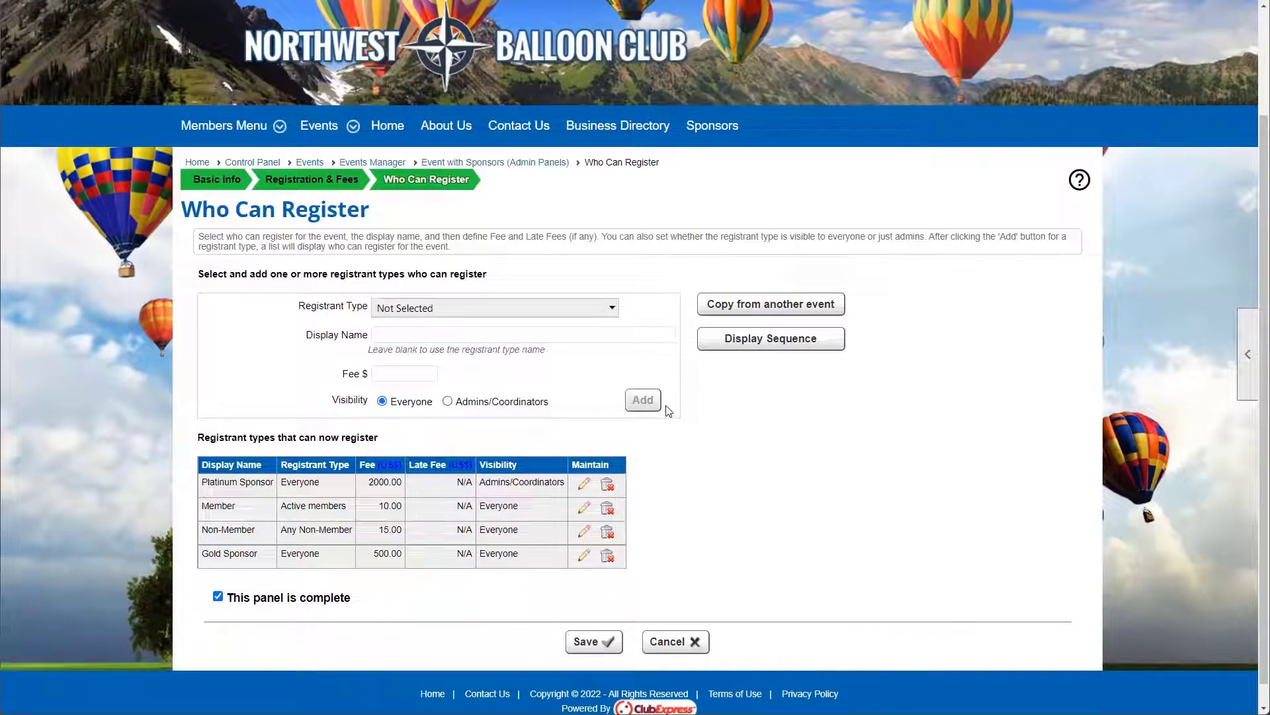
Step: Check the Platinum Sponsor entry, save the registrant types and view the event's details with its registration fees
drag(201, 483, 247, 482)
drag(363, 481, 435, 485)
click(456, 563)
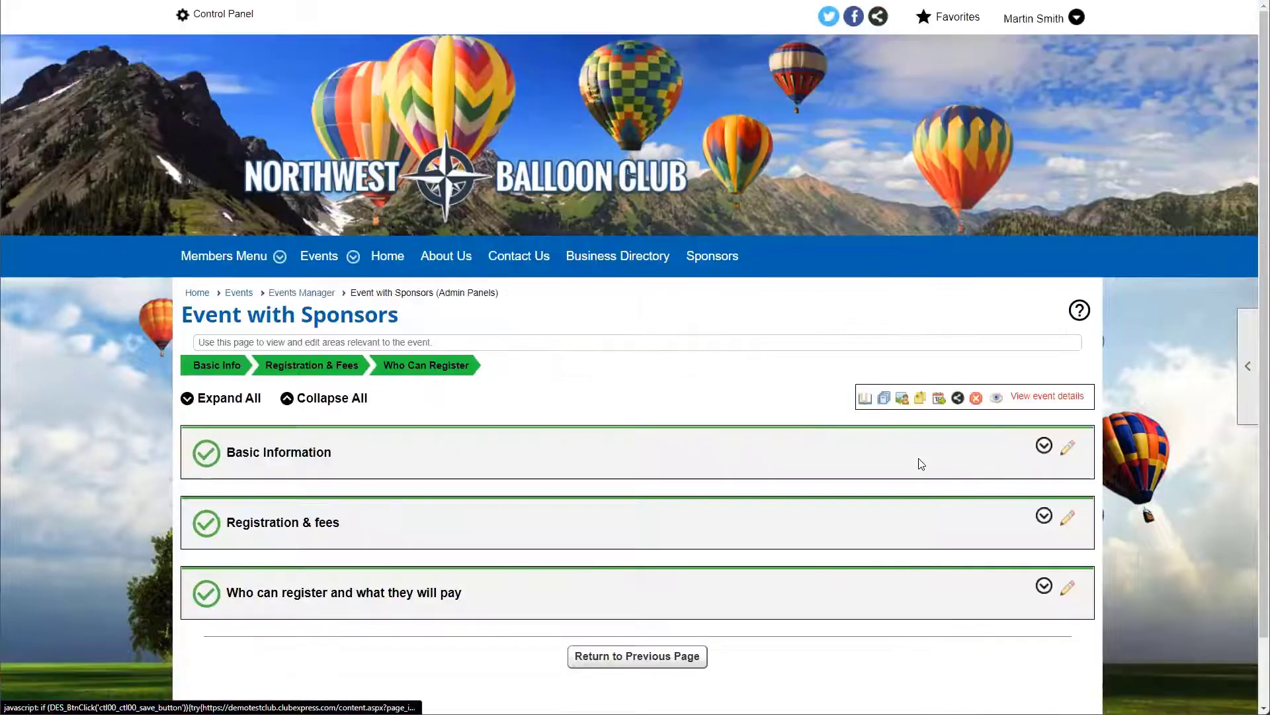
click(996, 397)
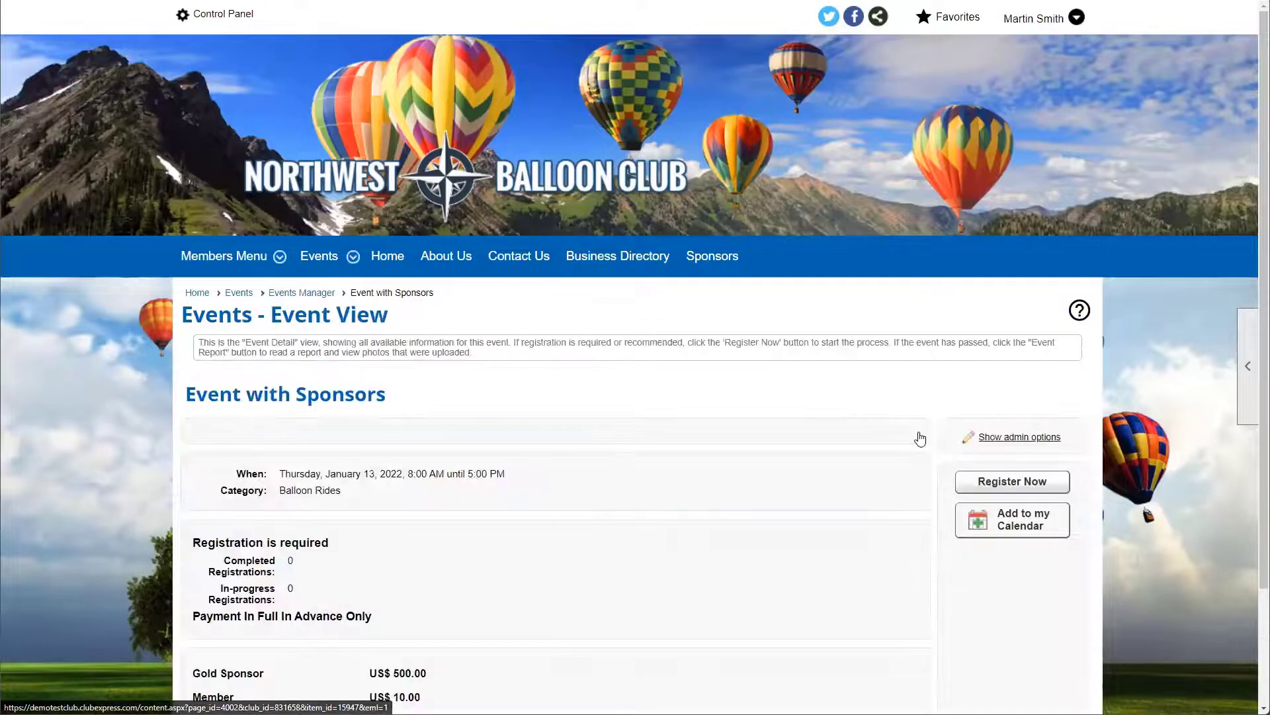
scroll(920, 438, down, 2)
Step: Start a registration for Event with Sponsors, signing up a club member chosen from the member list
click(1009, 351)
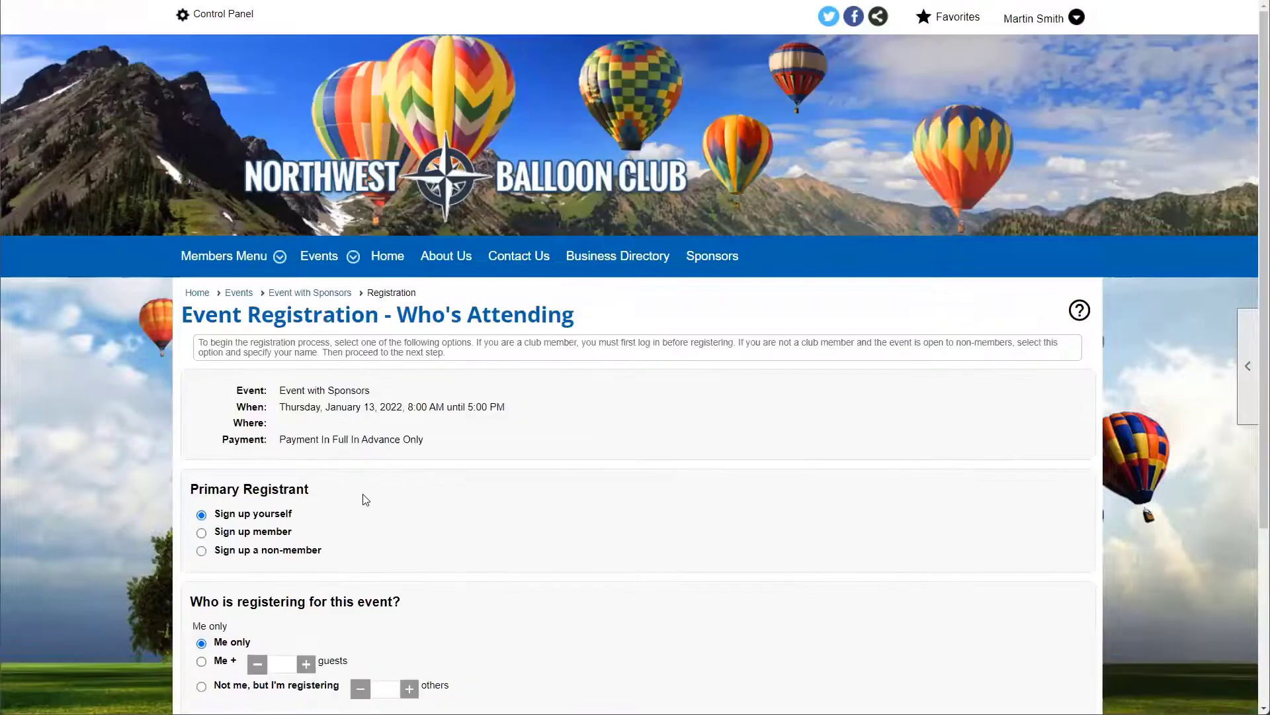
scroll(365, 499, down, 3)
click(202, 334)
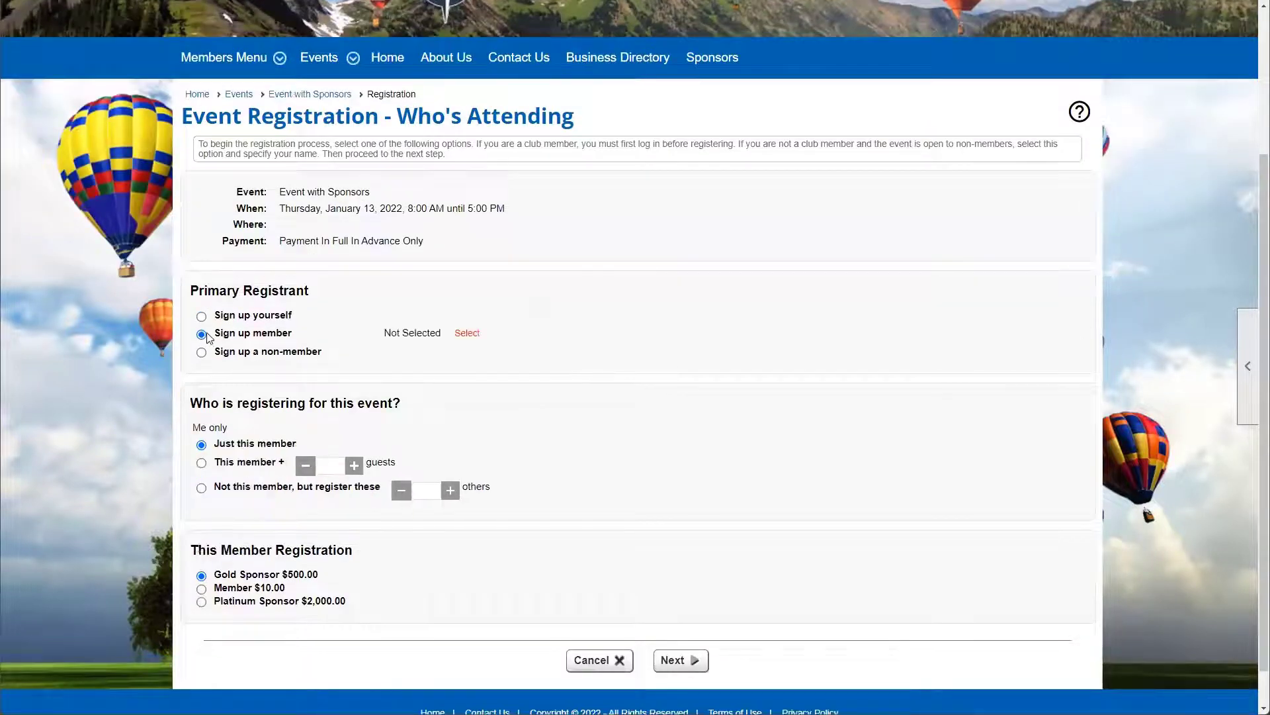
click(467, 333)
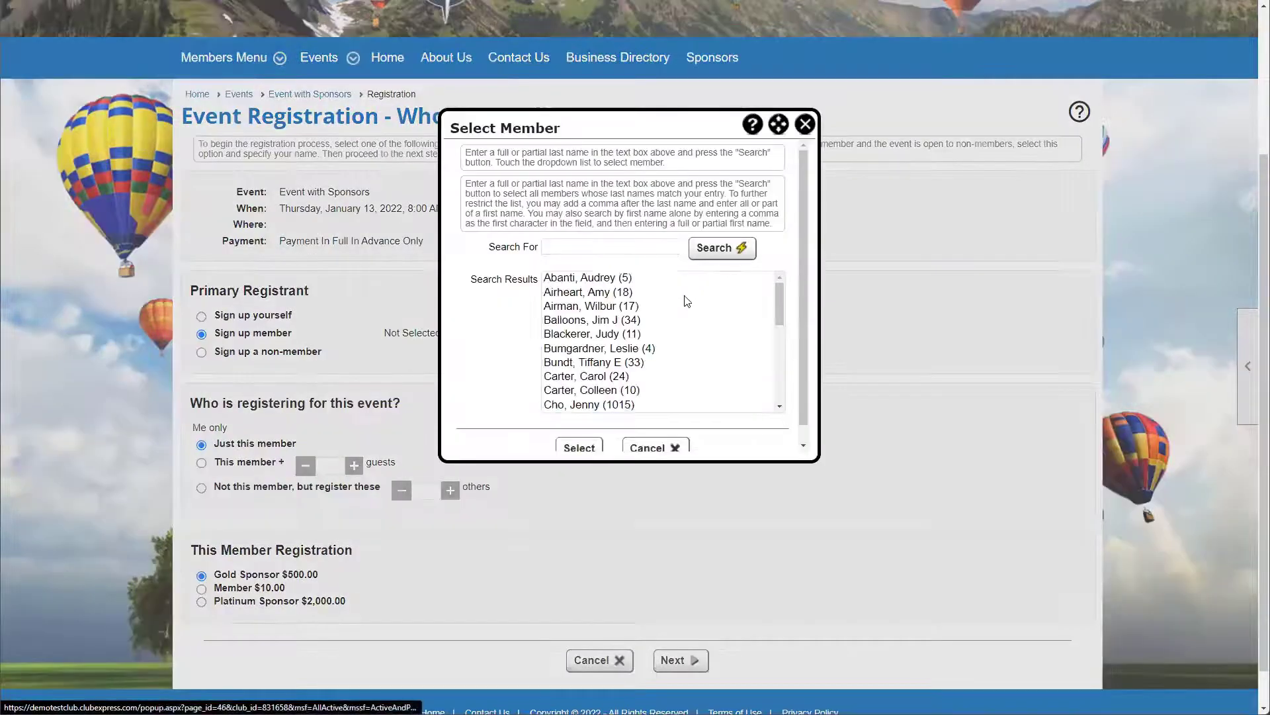
click(636, 293)
scroll(692, 474, down, 1)
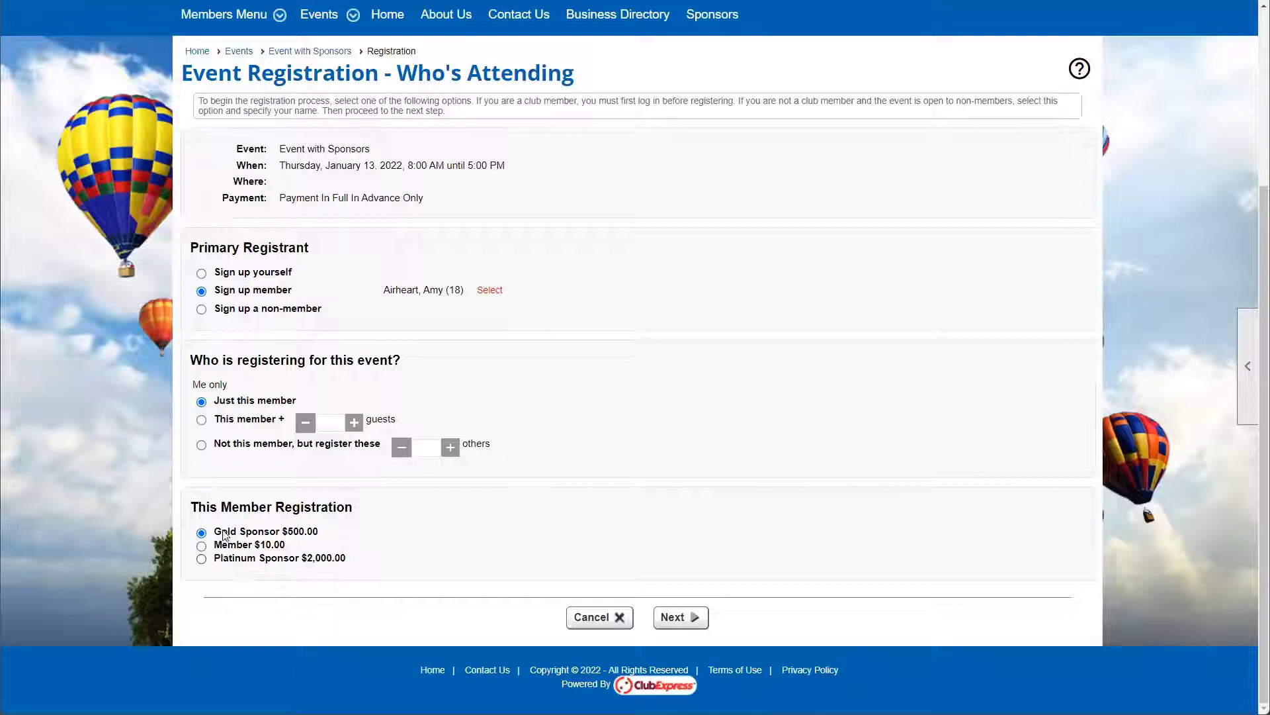
Step: Choose the Platinum Sponsor $2,000.00 option for the member's registration and cancel the registration
click(242, 561)
drag(302, 561, 351, 562)
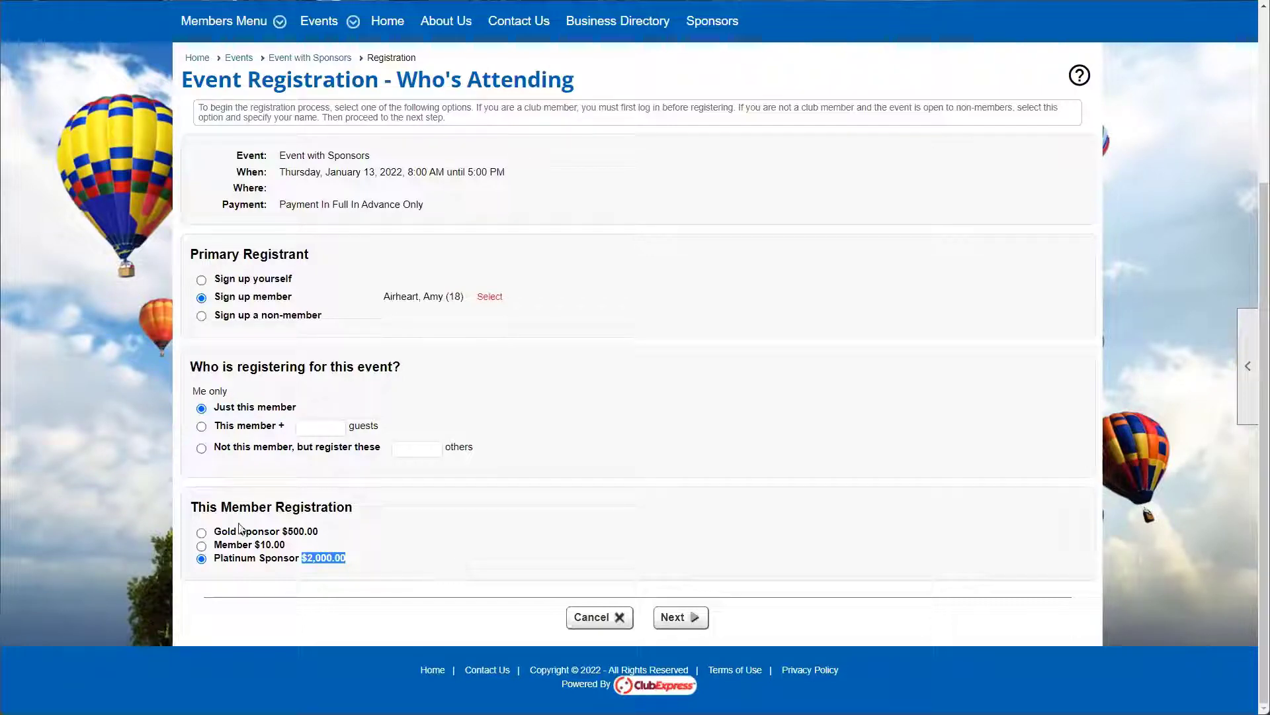
click(286, 572)
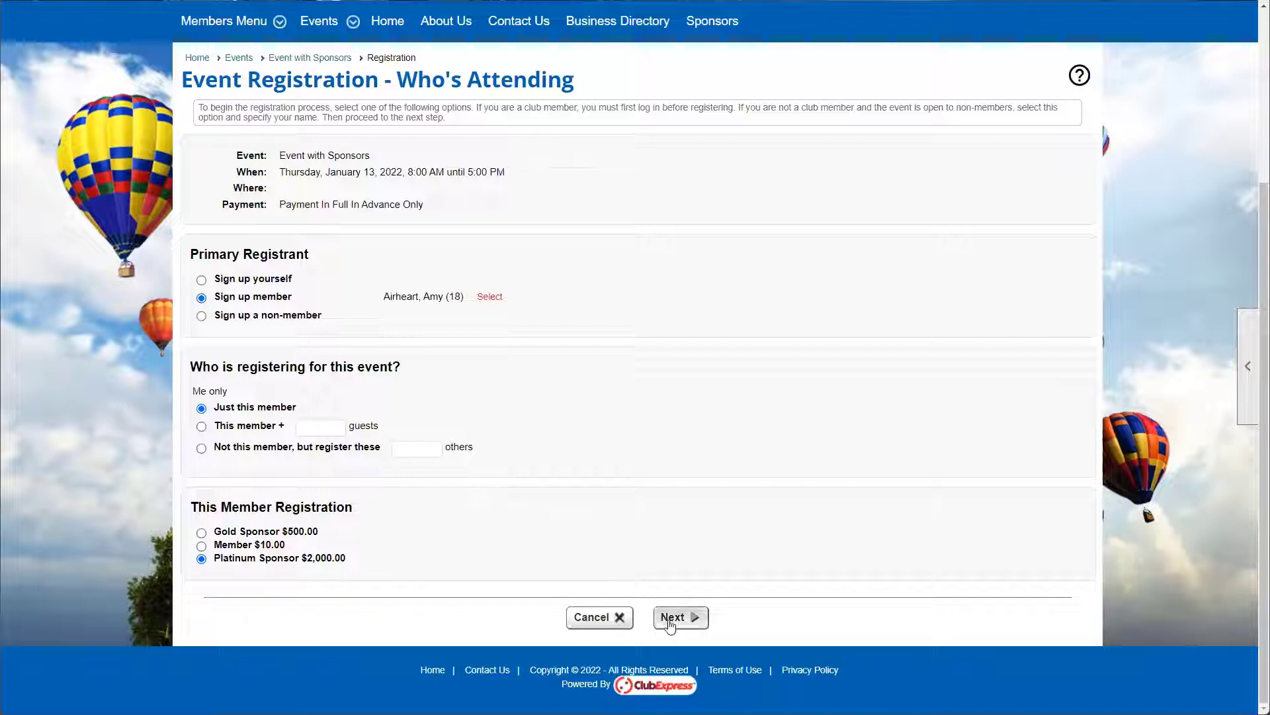
click(621, 618)
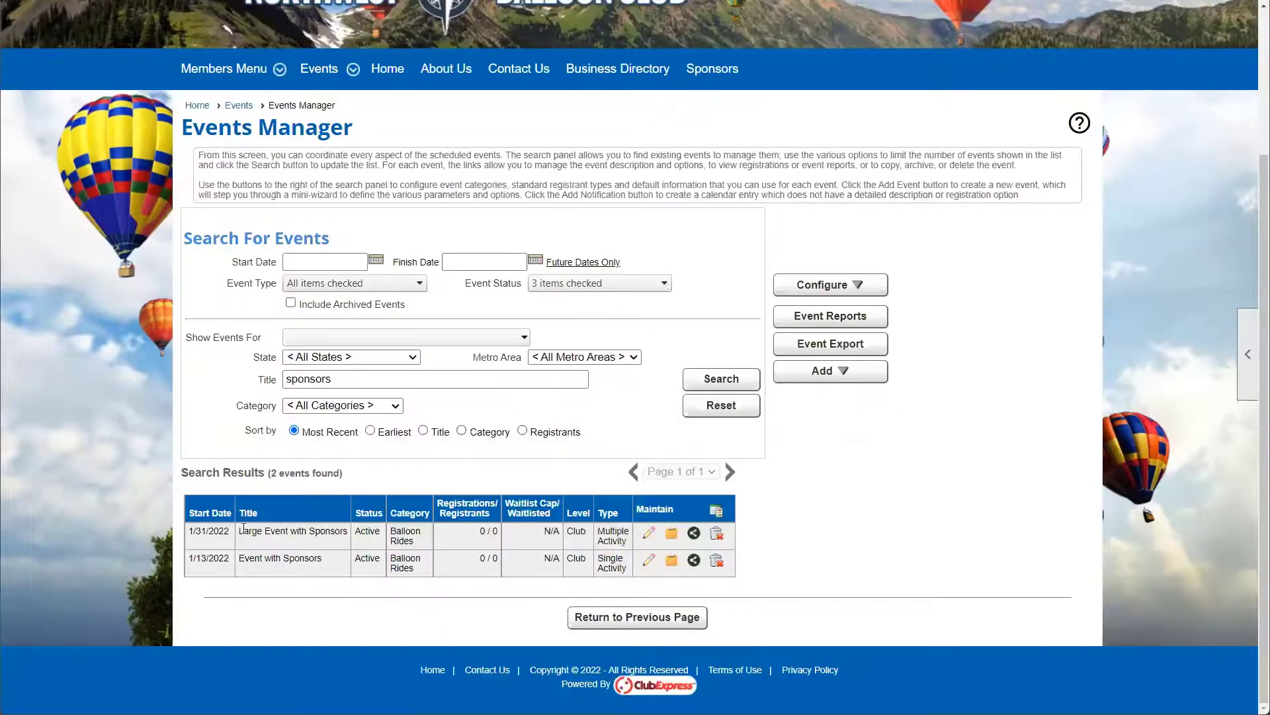
Step: Open Large Event with Sponsors for editing and review its Basic Info settings
drag(601, 529, 630, 545)
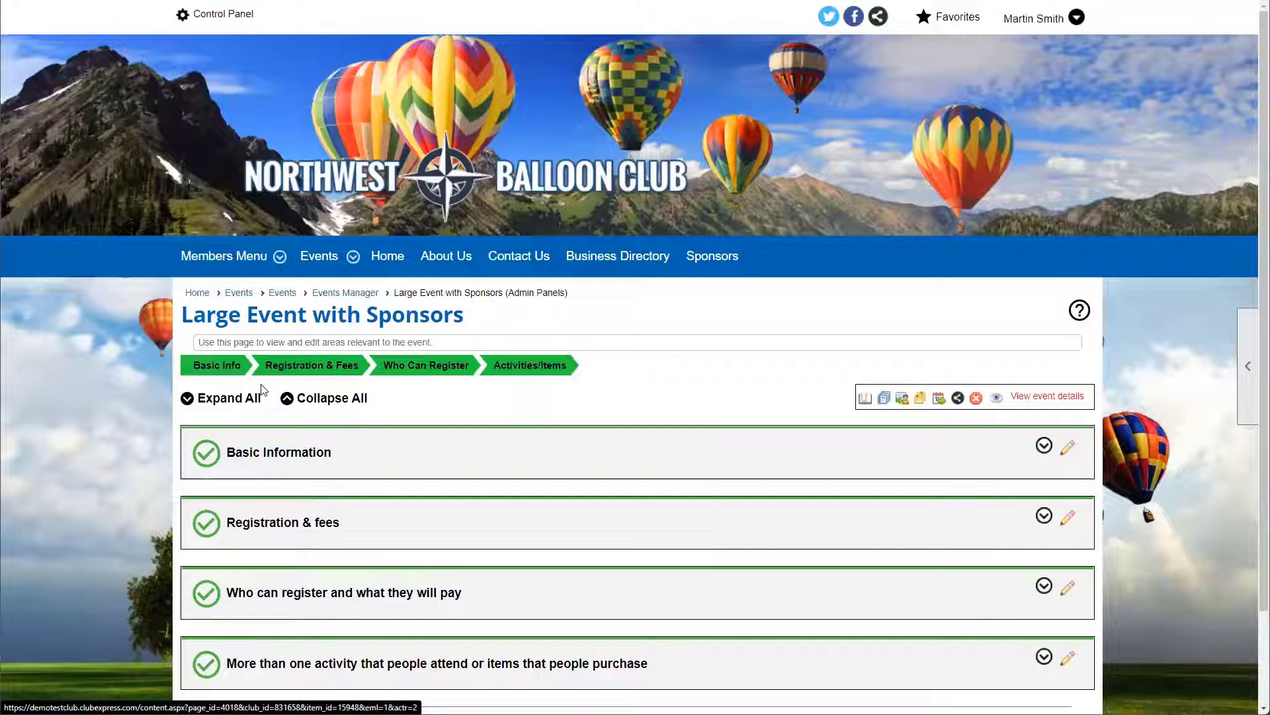
click(225, 365)
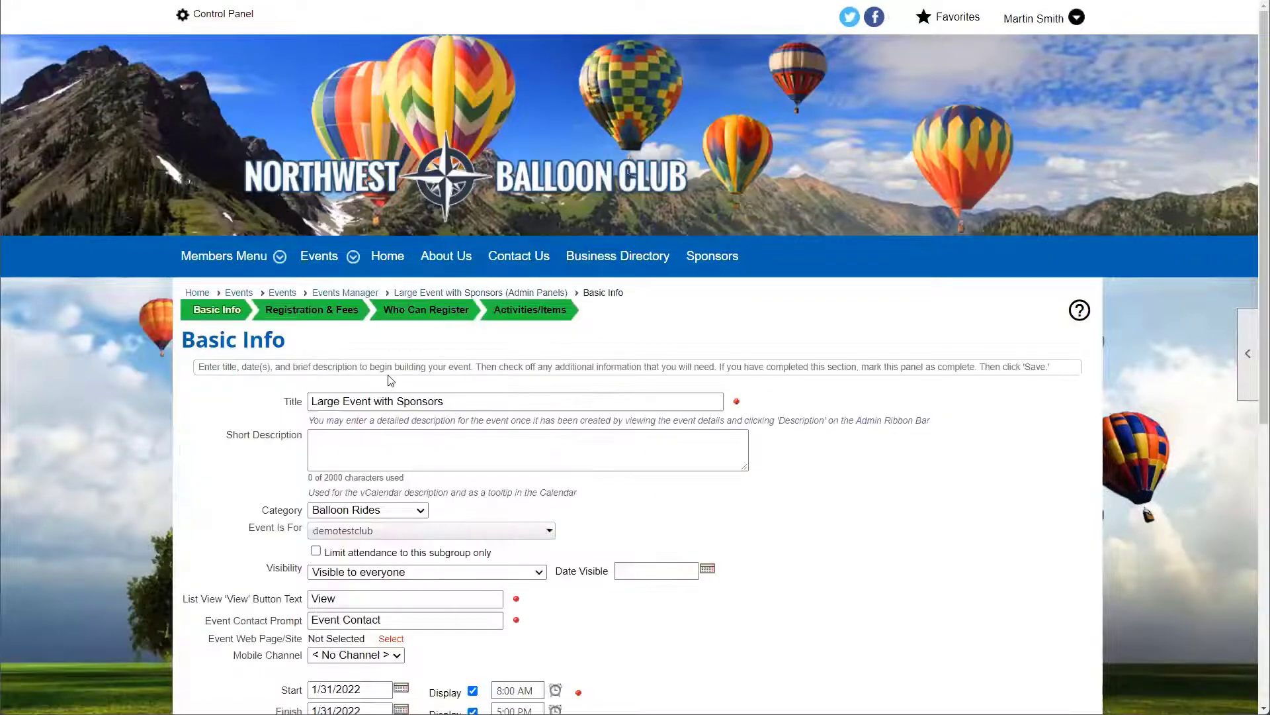
scroll(377, 367, down, 1)
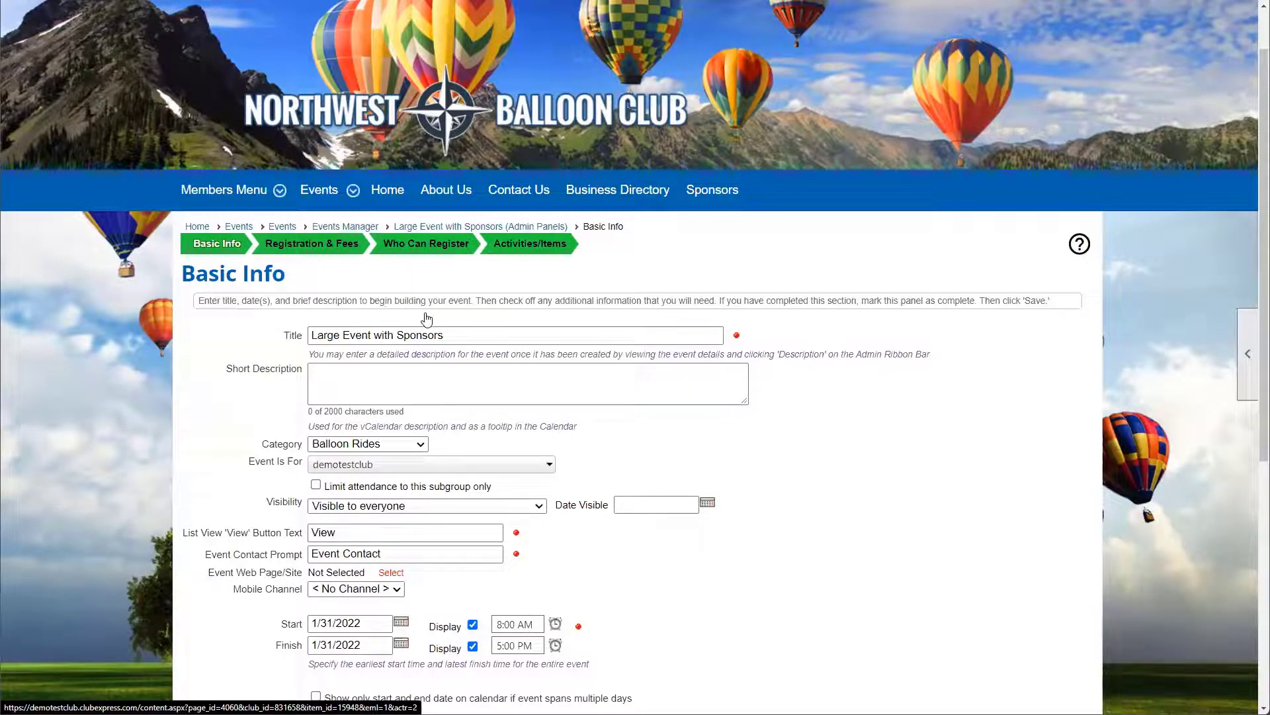
scroll(488, 465, down, 1)
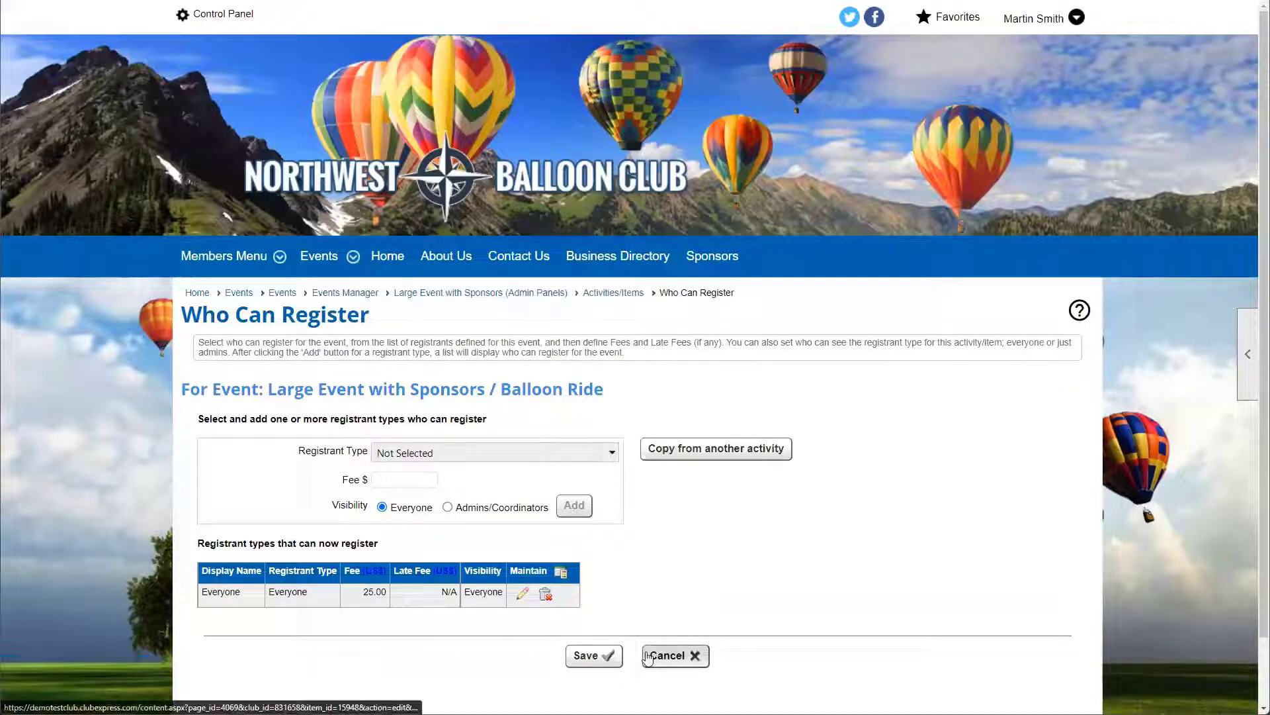
Step: Choose Everyone as a registrant type for the Balloon Ride activity, check the existing fee entry and cancel the changes
click(405, 455)
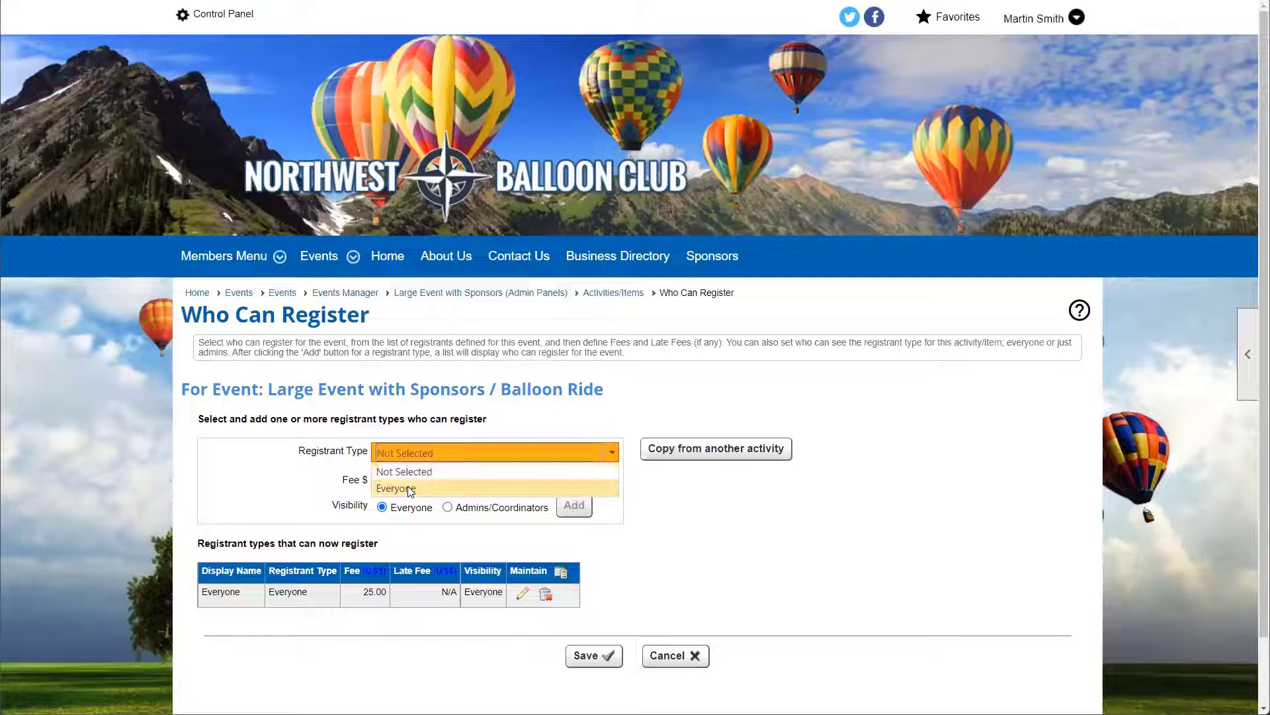
click(413, 487)
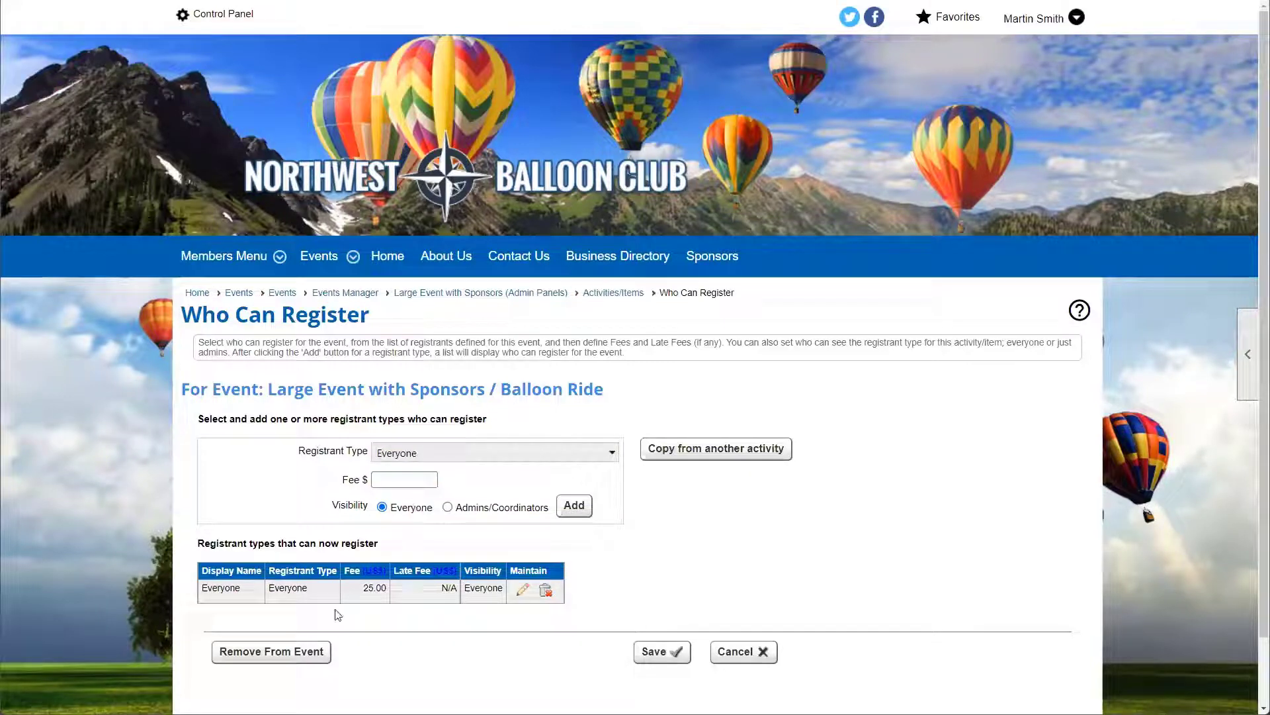
drag(196, 595, 461, 604)
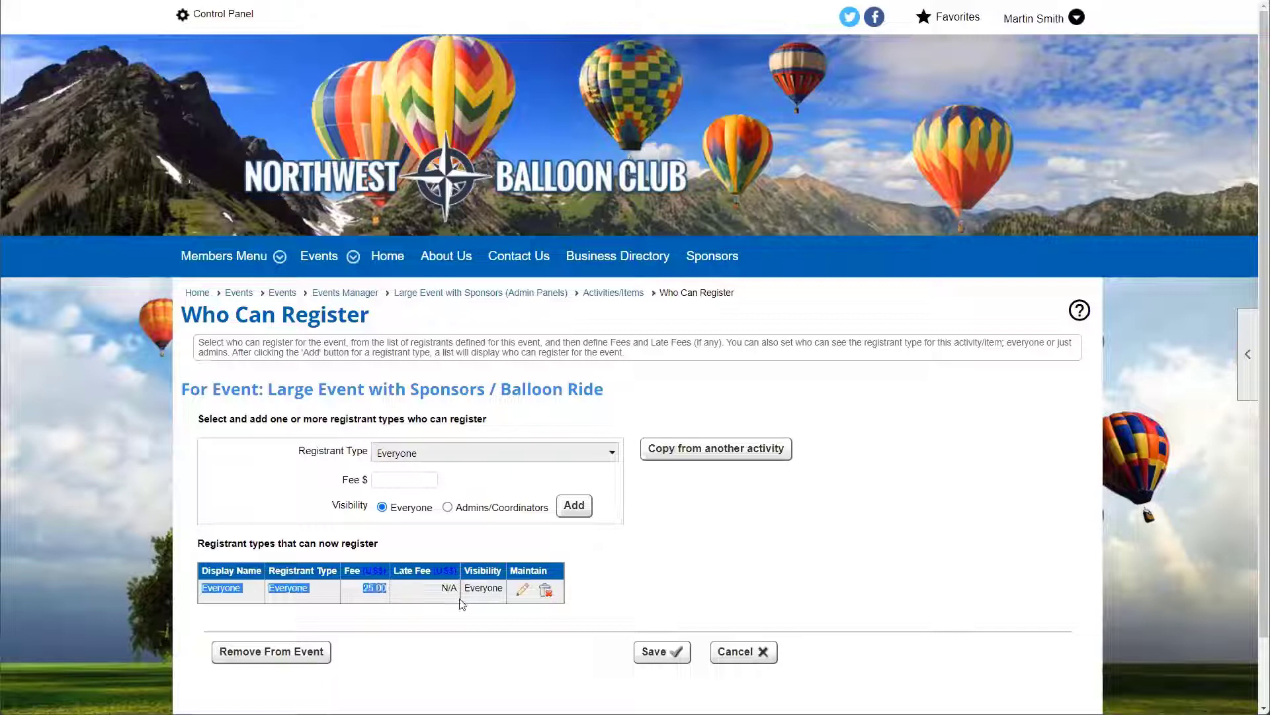
click(743, 652)
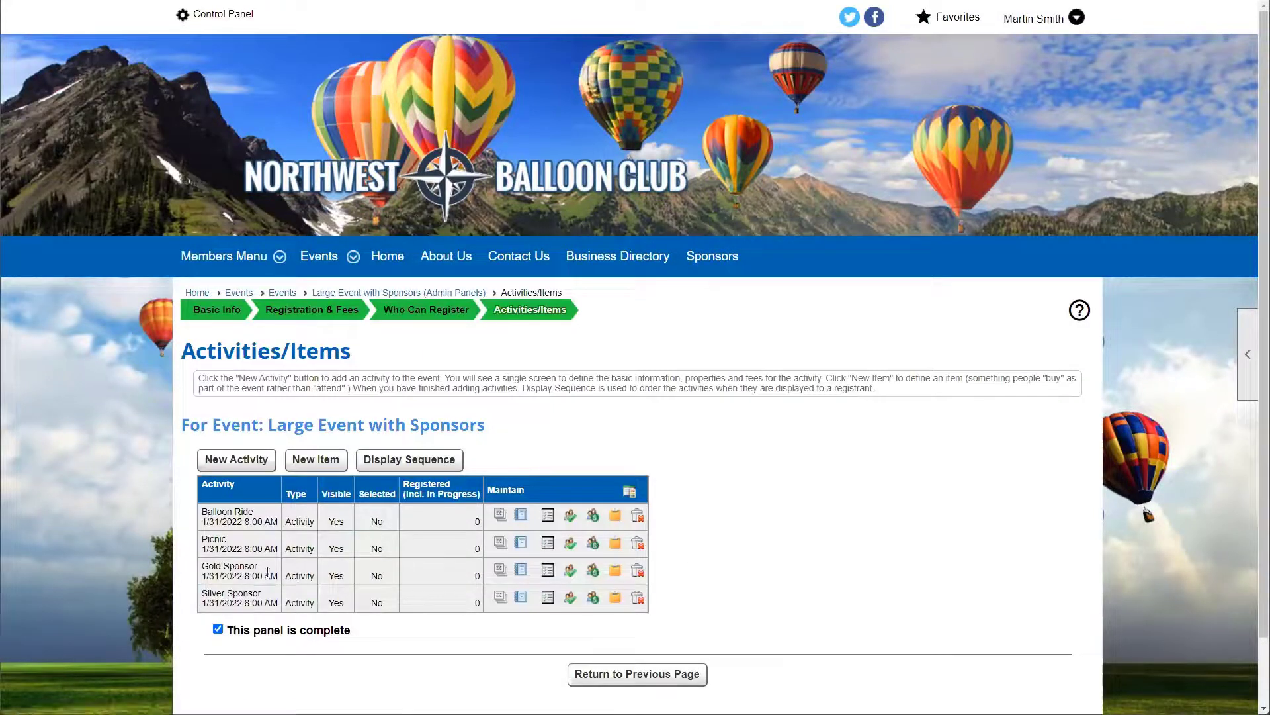
Step: Check the registration fee defined for Everyone on the Gold Sponsor activity and leave without saving
click(598, 571)
drag(207, 591, 386, 592)
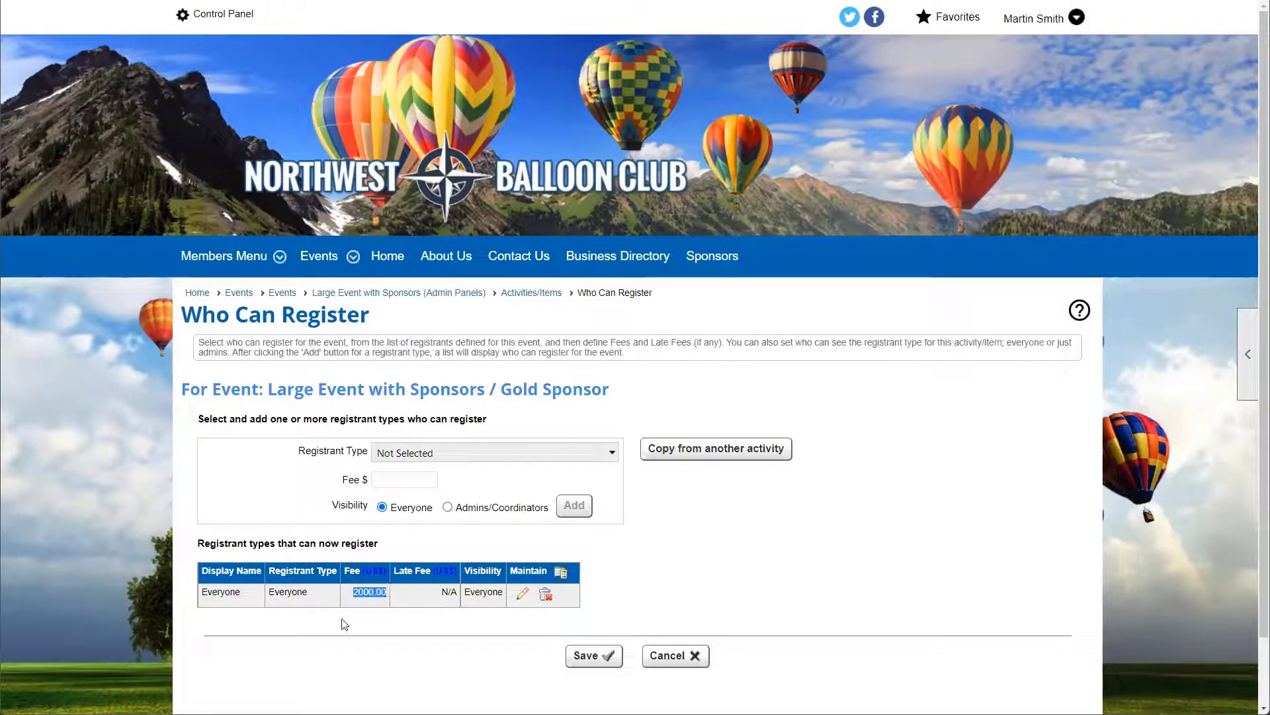
click(672, 655)
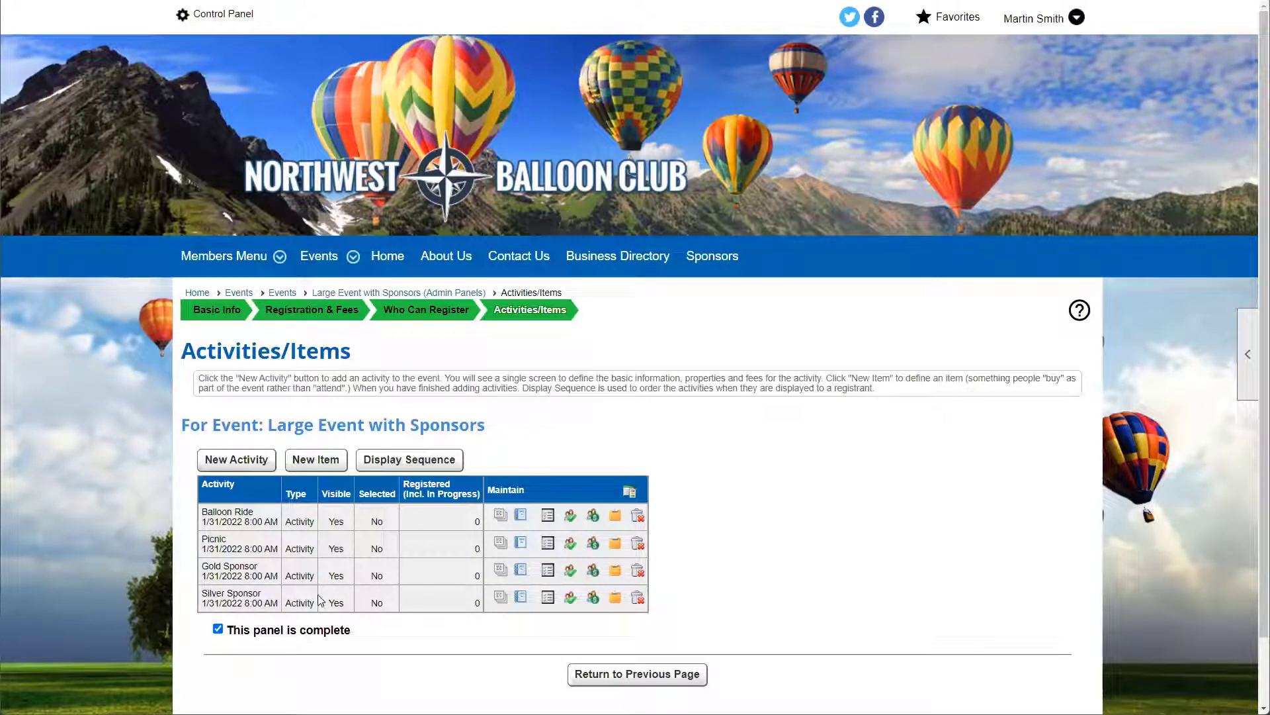
Step: Limit the Gold Sponsor activity's capacity to 2, show its capacity and available slots to registrants, and save
click(571, 573)
scroll(446, 488, down, 1)
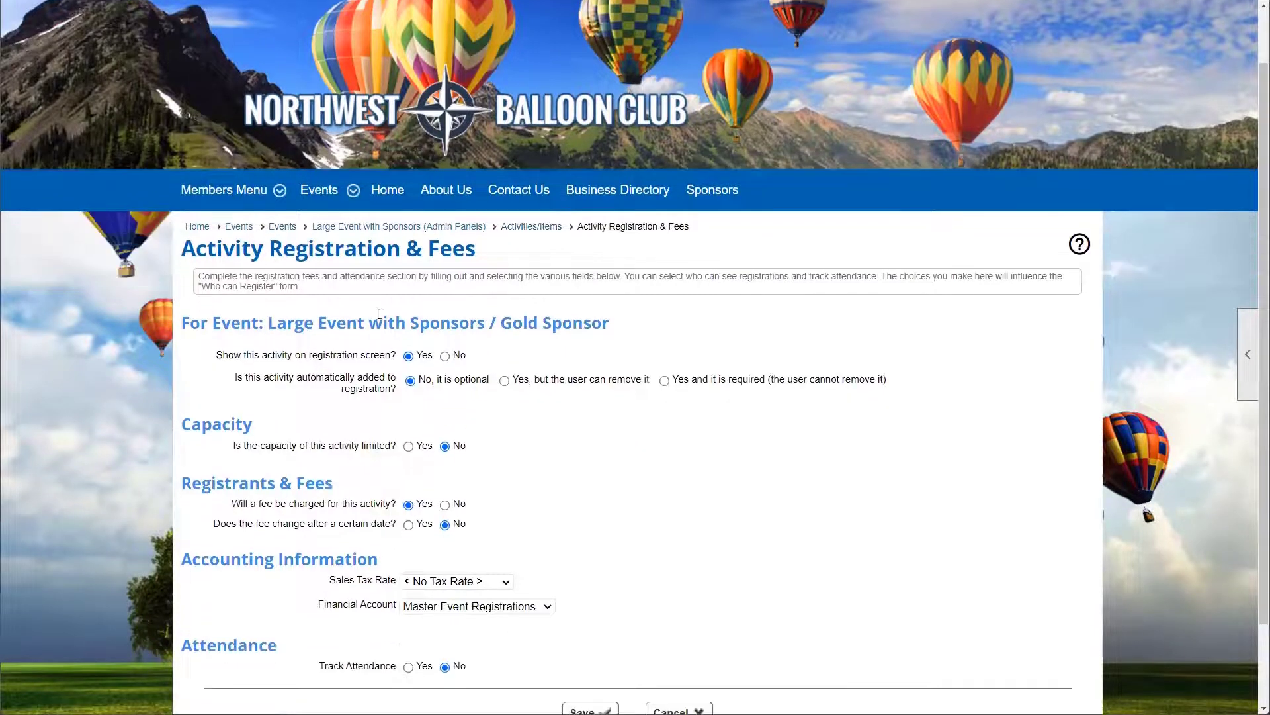
click(408, 447)
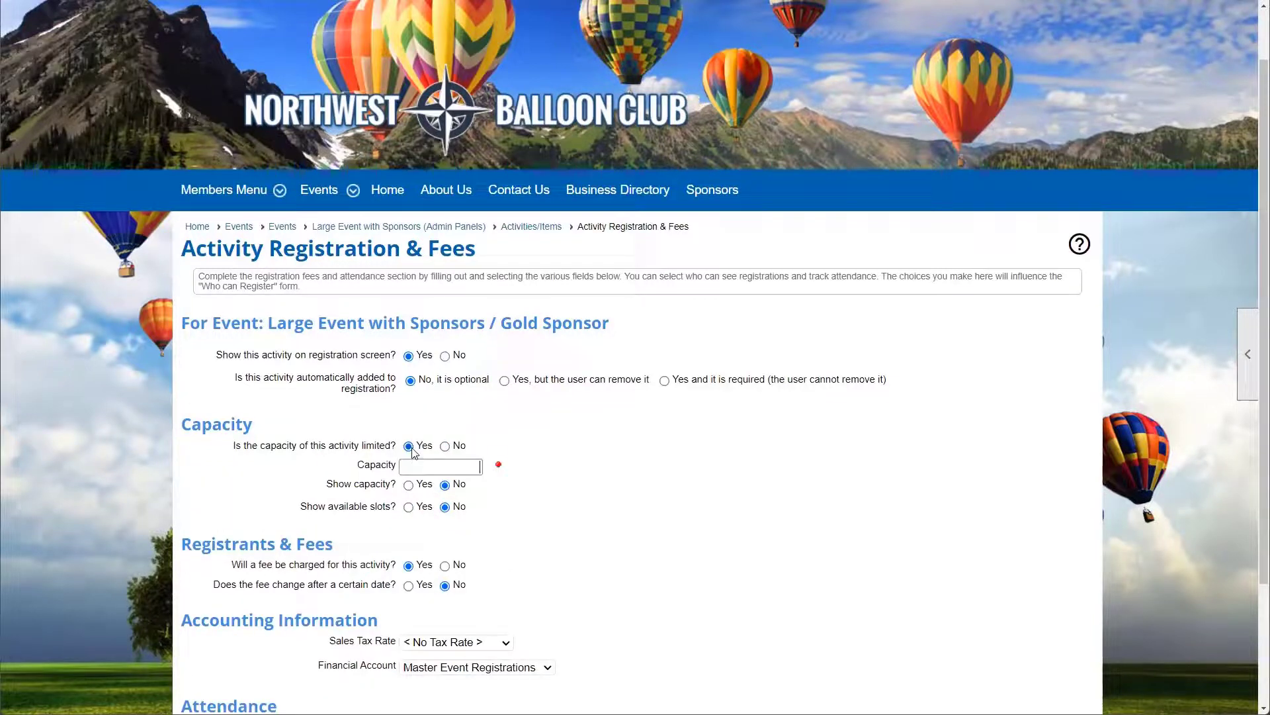
text(2)
click(408, 484)
click(410, 507)
scroll(635, 516, down, 3)
scroll(595, 615, up, 1)
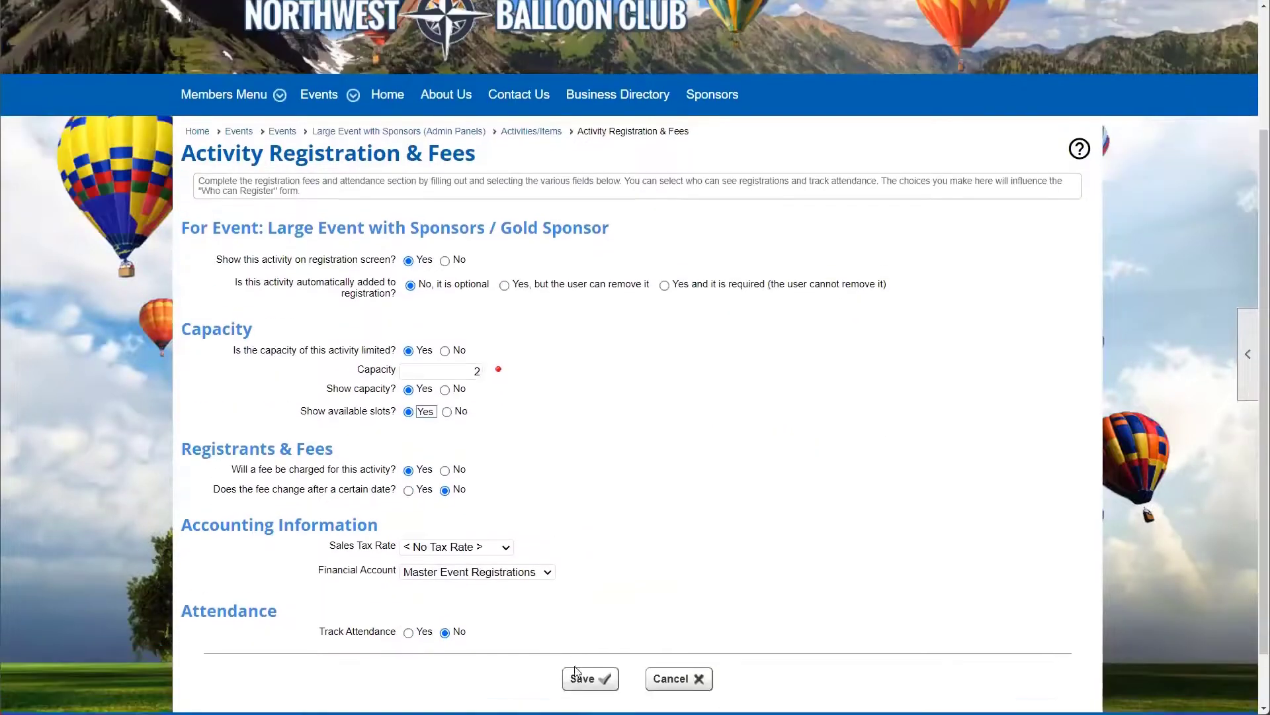
click(585, 678)
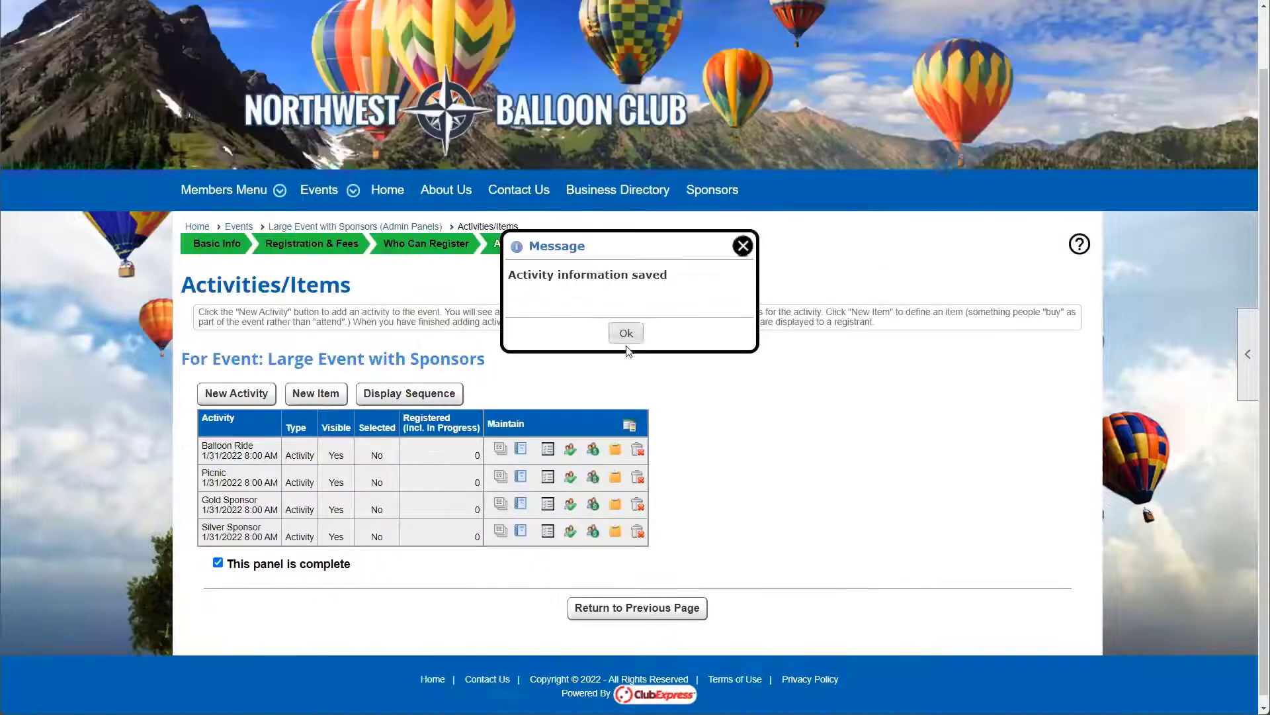
click(623, 331)
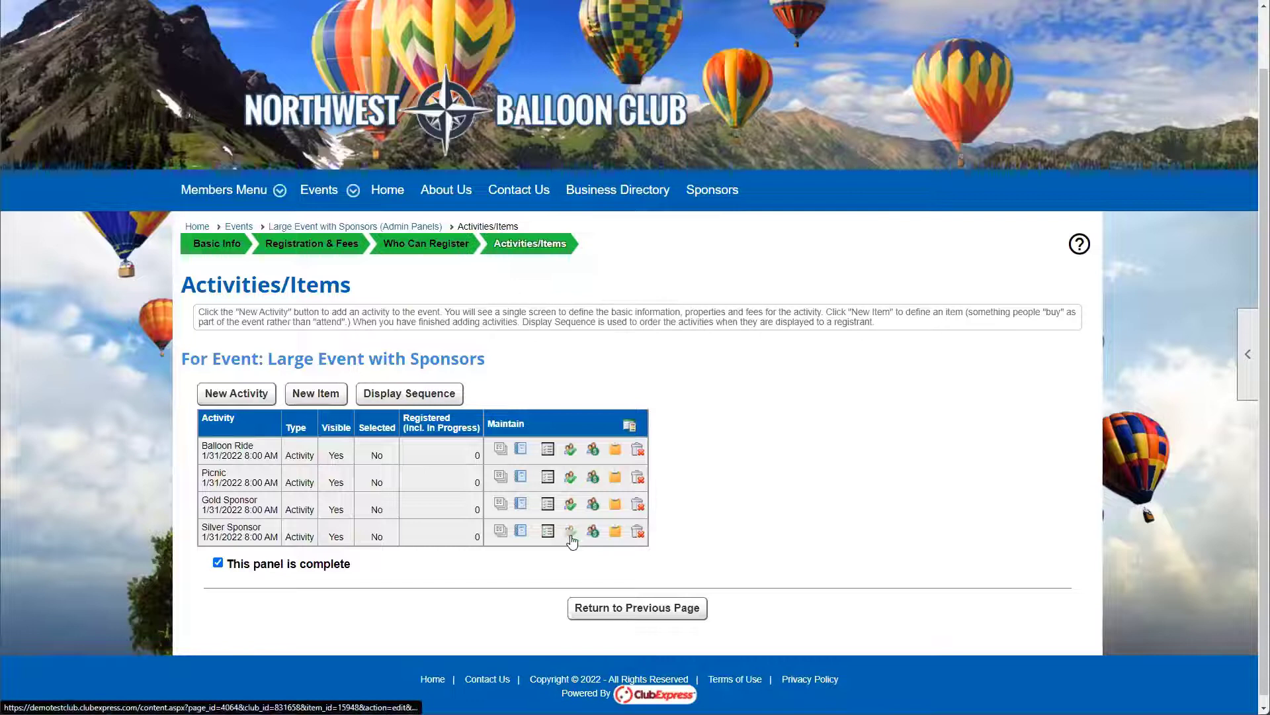
Step: Limit the Silver Sponsor activity's capacity to 10, show its capacity and available slots, and save
click(570, 531)
click(408, 380)
click(423, 400)
click(585, 706)
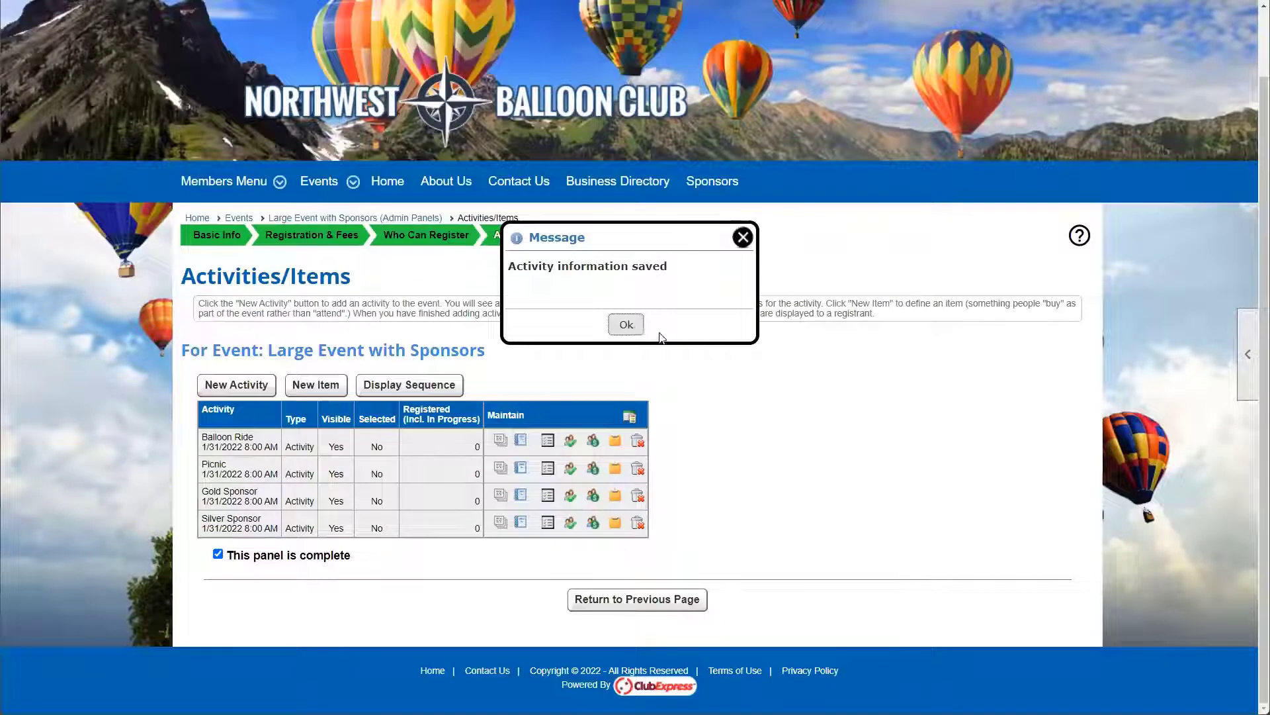
click(636, 328)
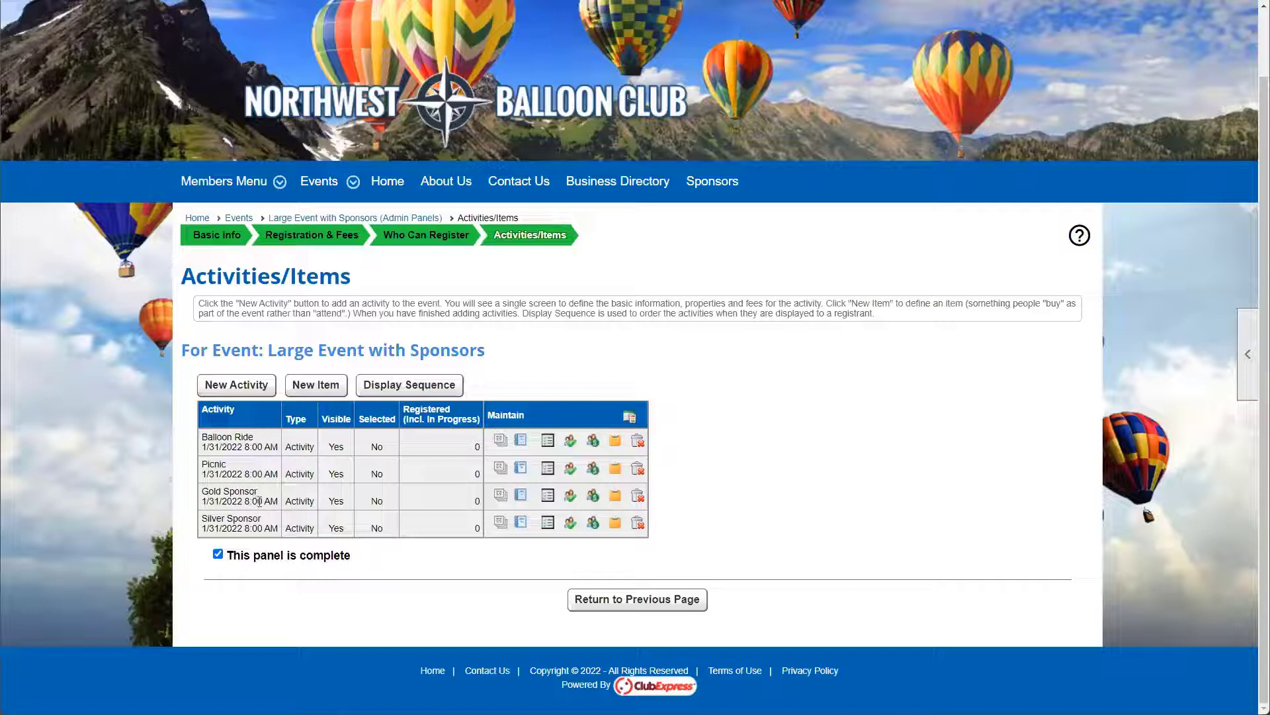
Step: Start a registration for Large Event with Sponsors from its event view, signing up a club member as an Everyone registrant
click(661, 600)
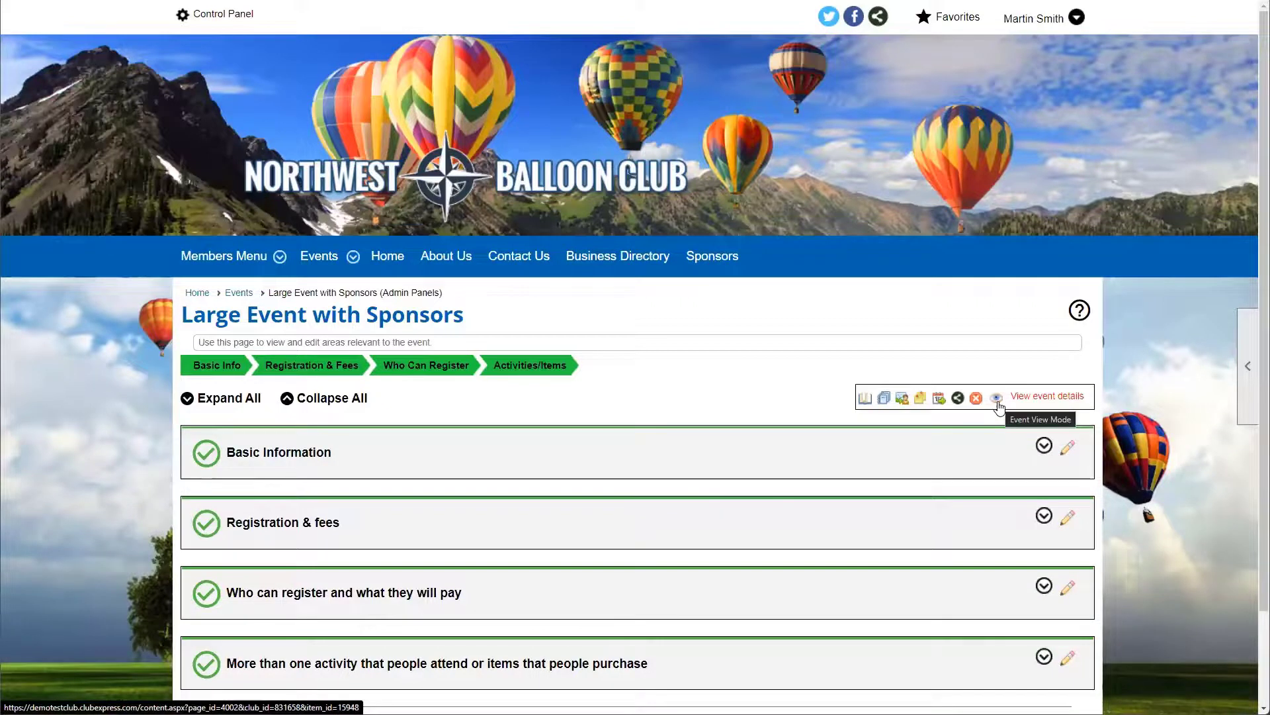
click(997, 399)
scroll(714, 477, down, 1)
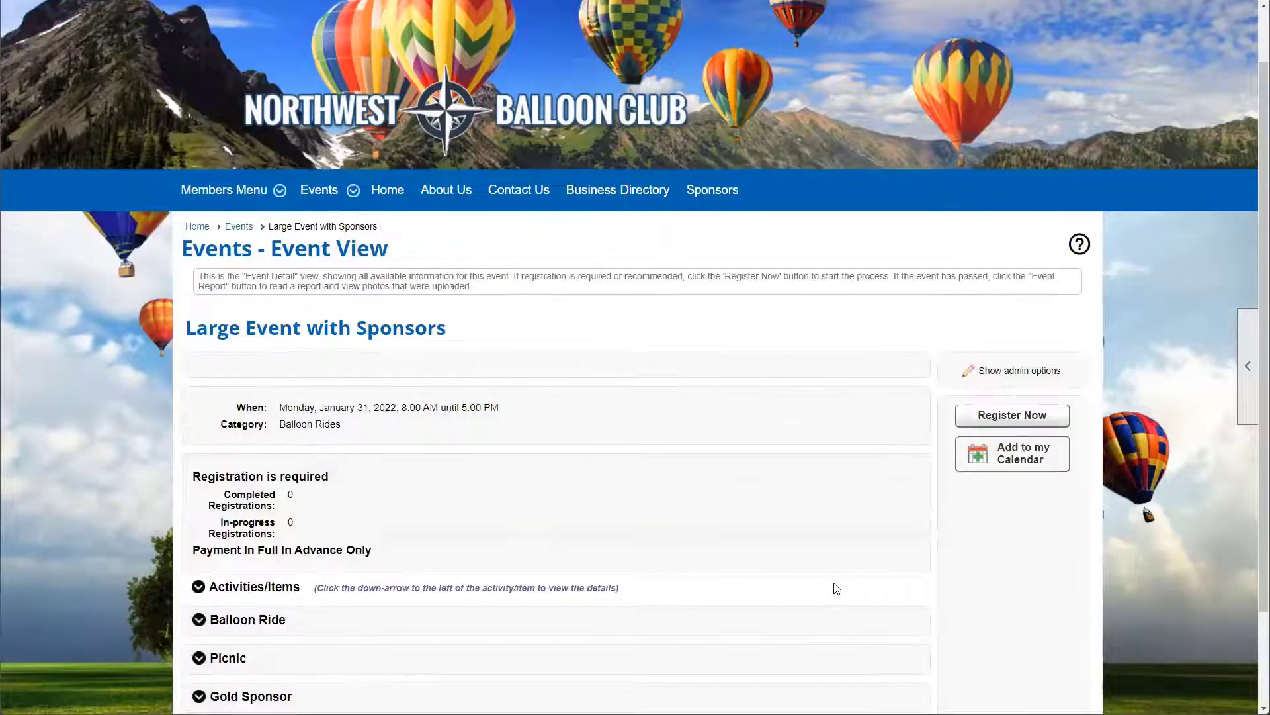
click(1011, 418)
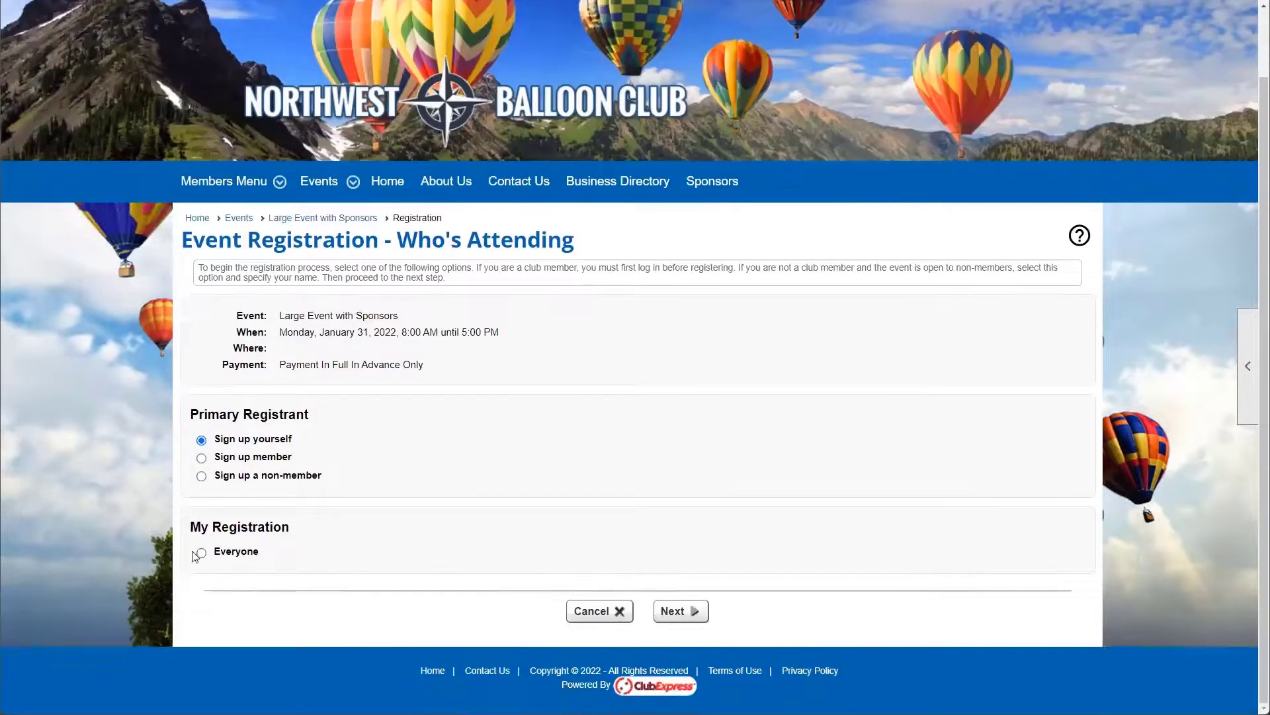
click(238, 456)
click(458, 455)
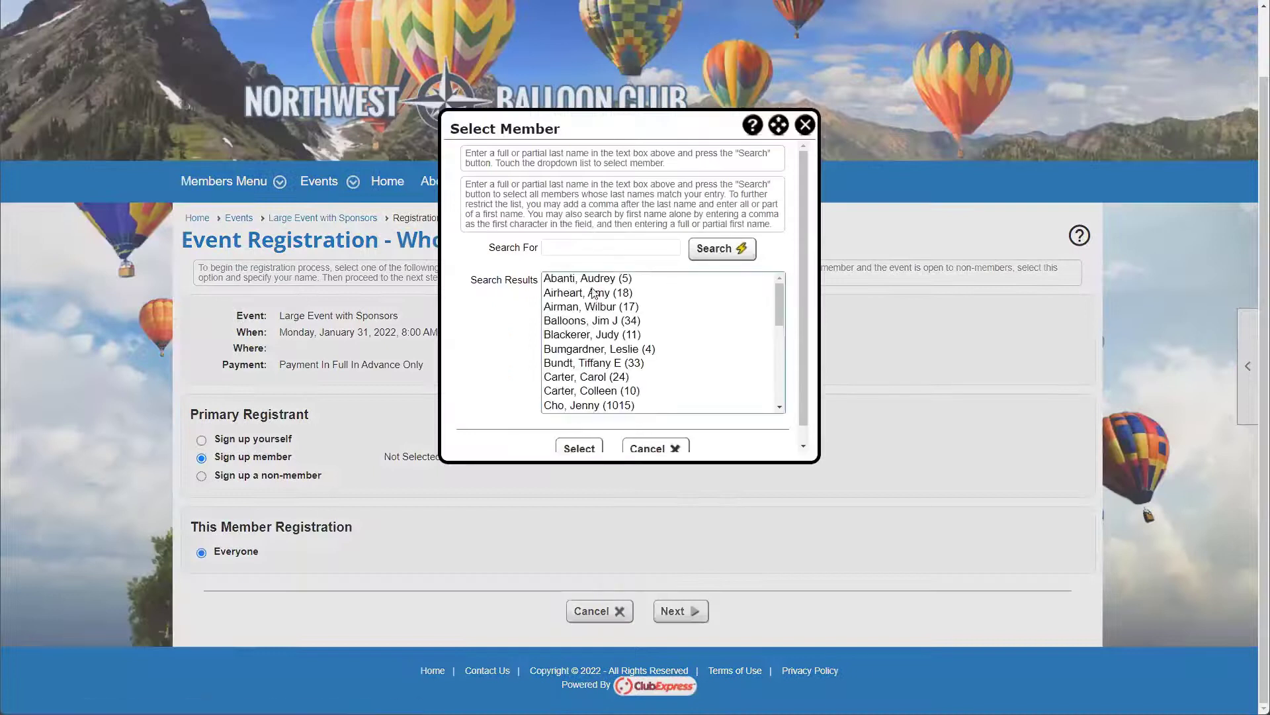
double_click(592, 280)
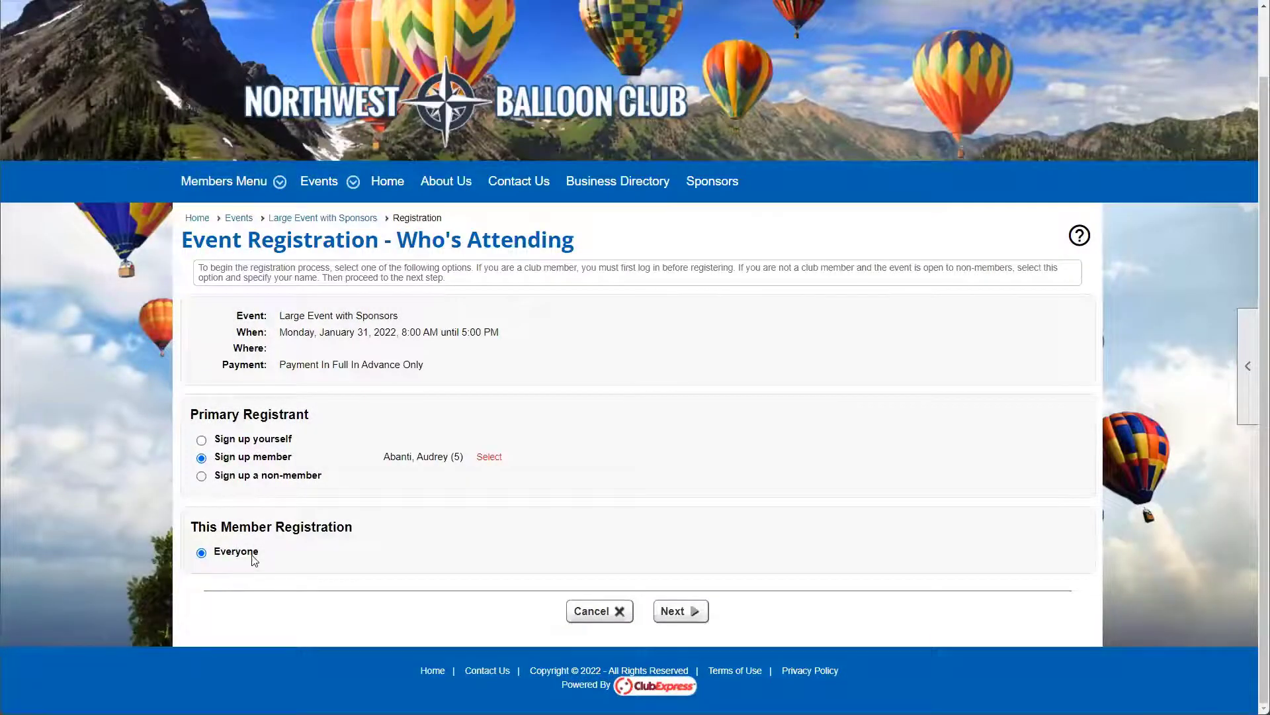
drag(252, 554, 234, 555)
click(693, 609)
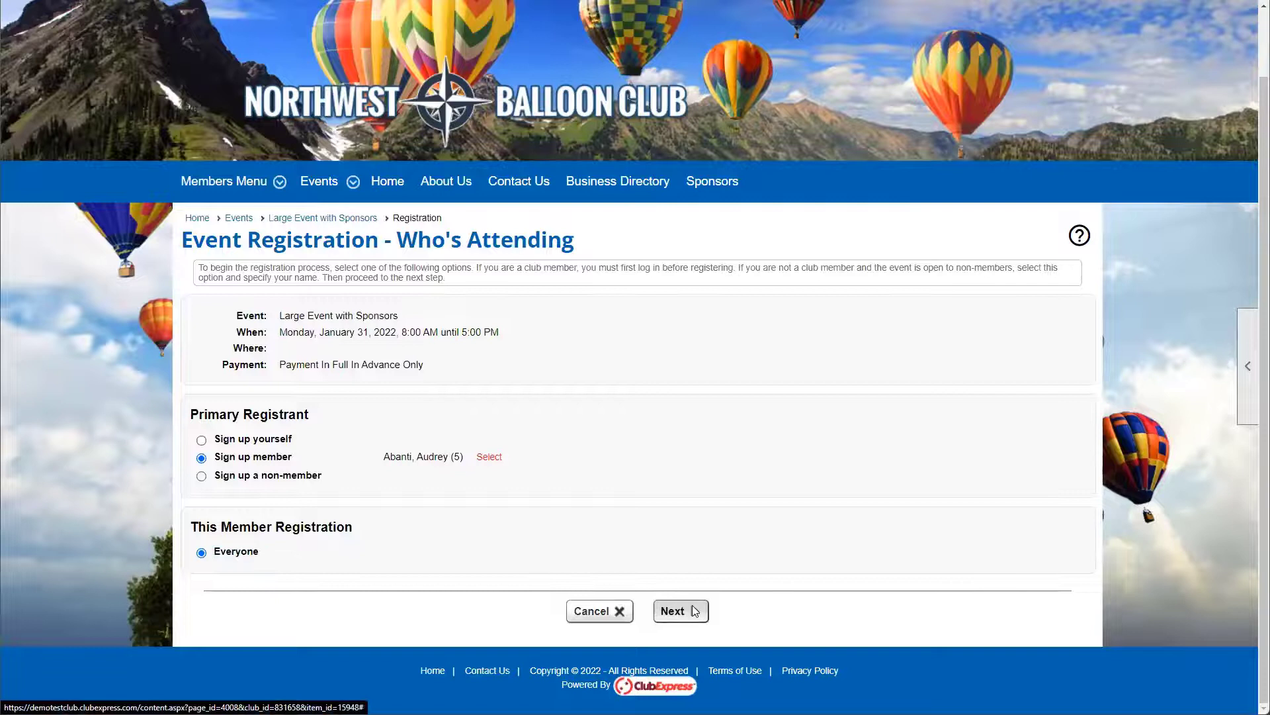
Step: Add the Picnic, Balloon Ride and Gold Sponsor activities to the member's registration and continue to the summary
scroll(685, 552, down, 2)
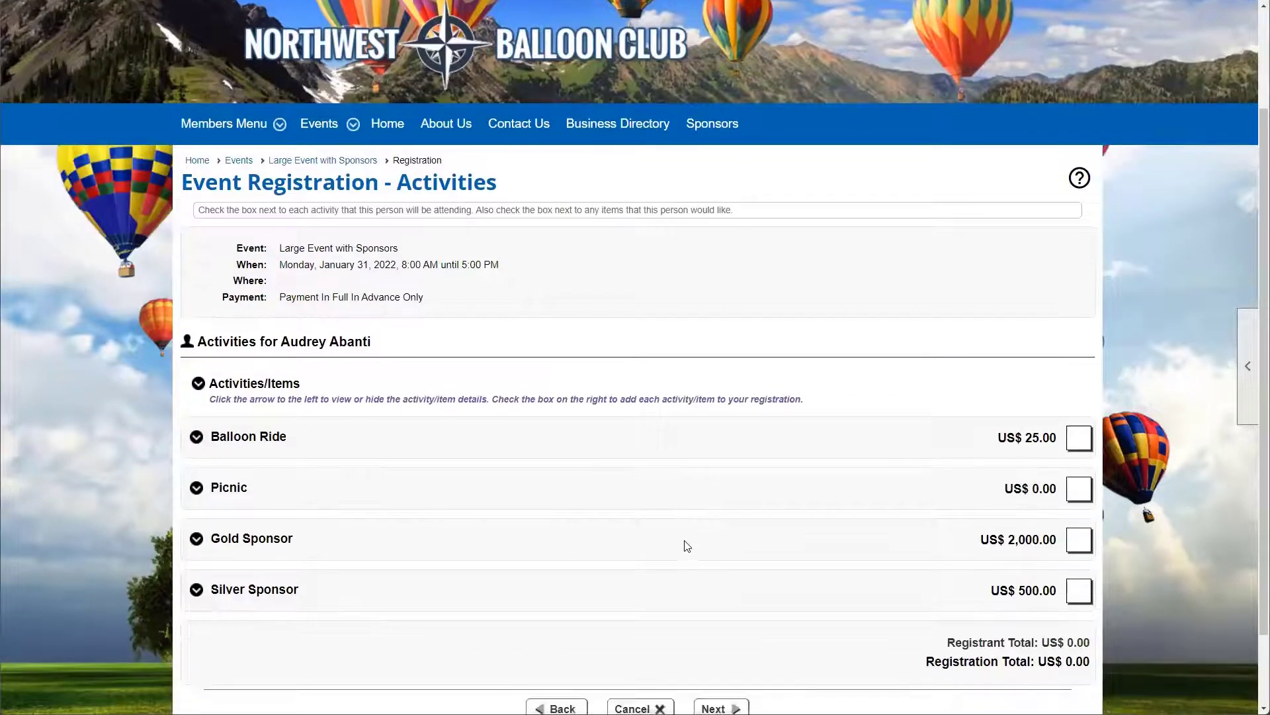
click(1074, 497)
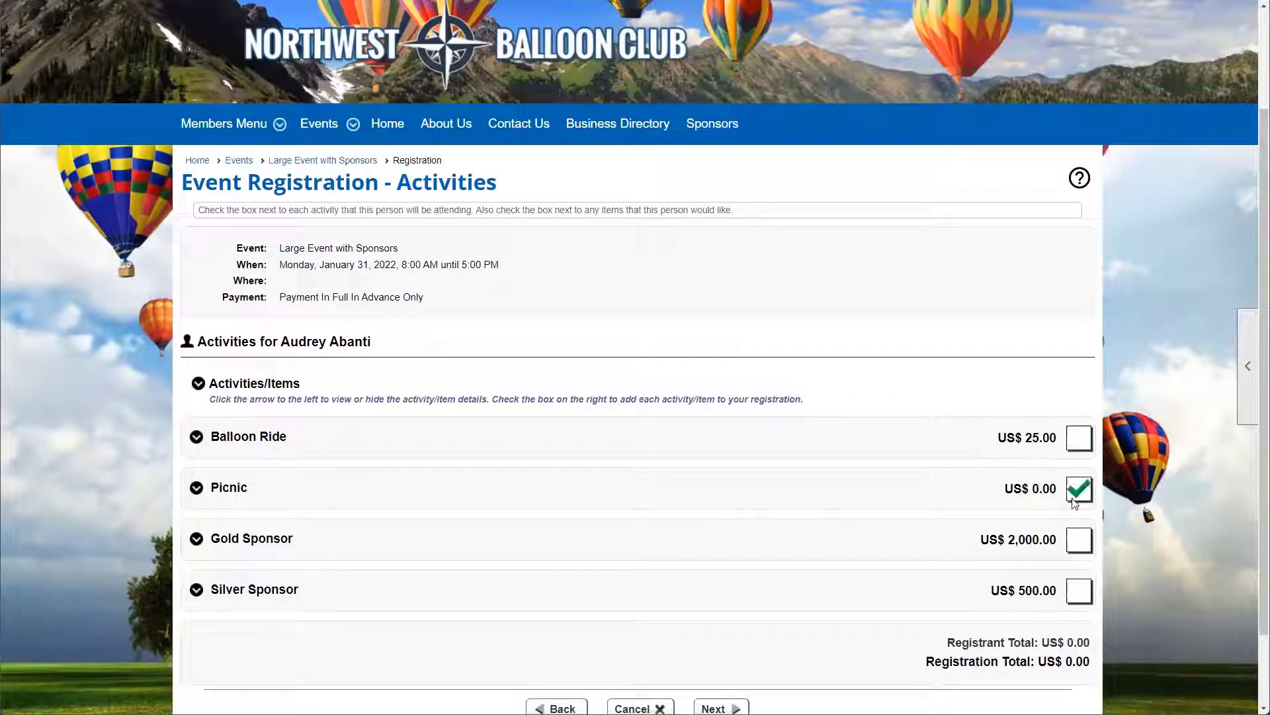
click(1086, 443)
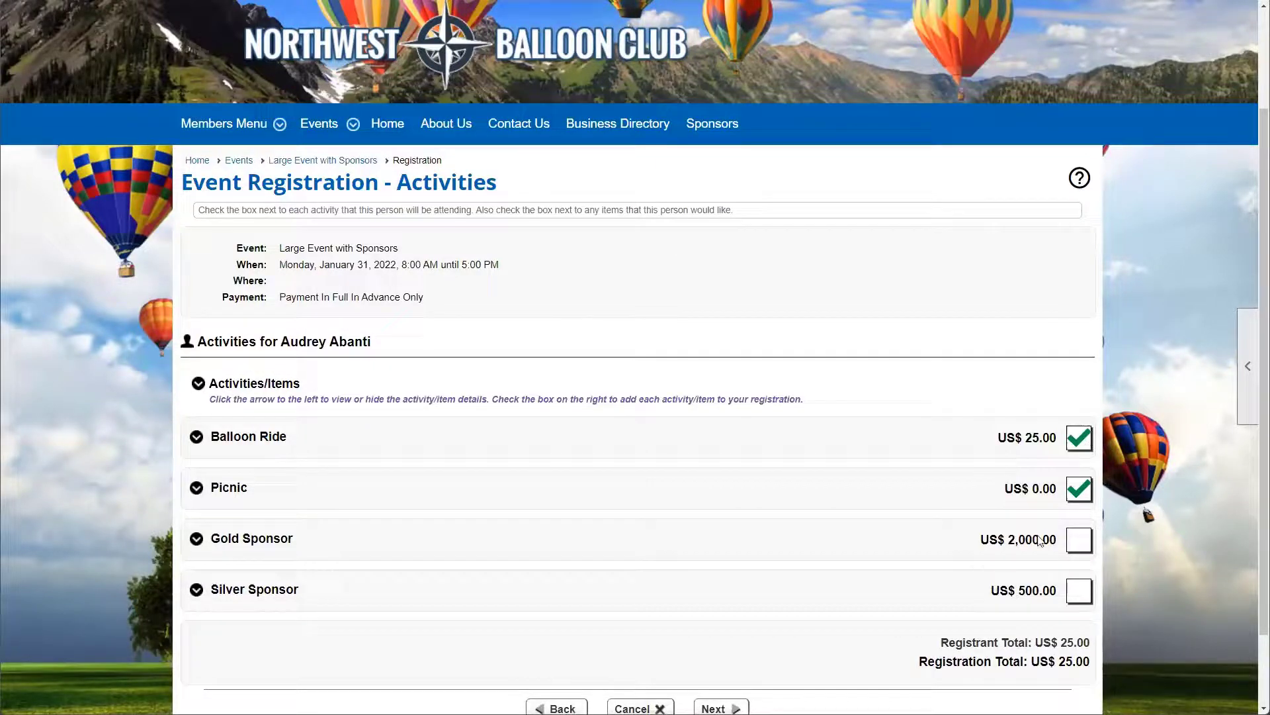
click(1078, 542)
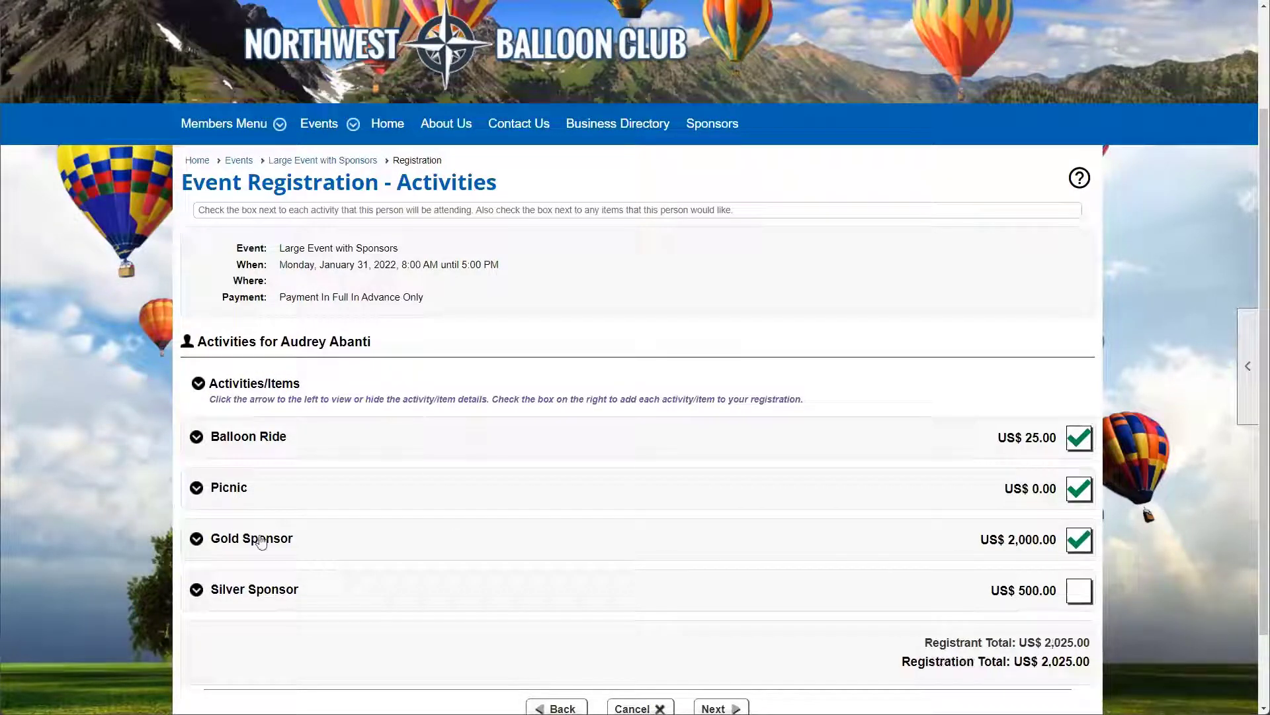
scroll(978, 500, down, 1)
scroll(978, 500, down, 1)
click(743, 646)
Step: Review the activities, fees and total in the registration summary, and cancel the registration
scroll(595, 453, down, 3)
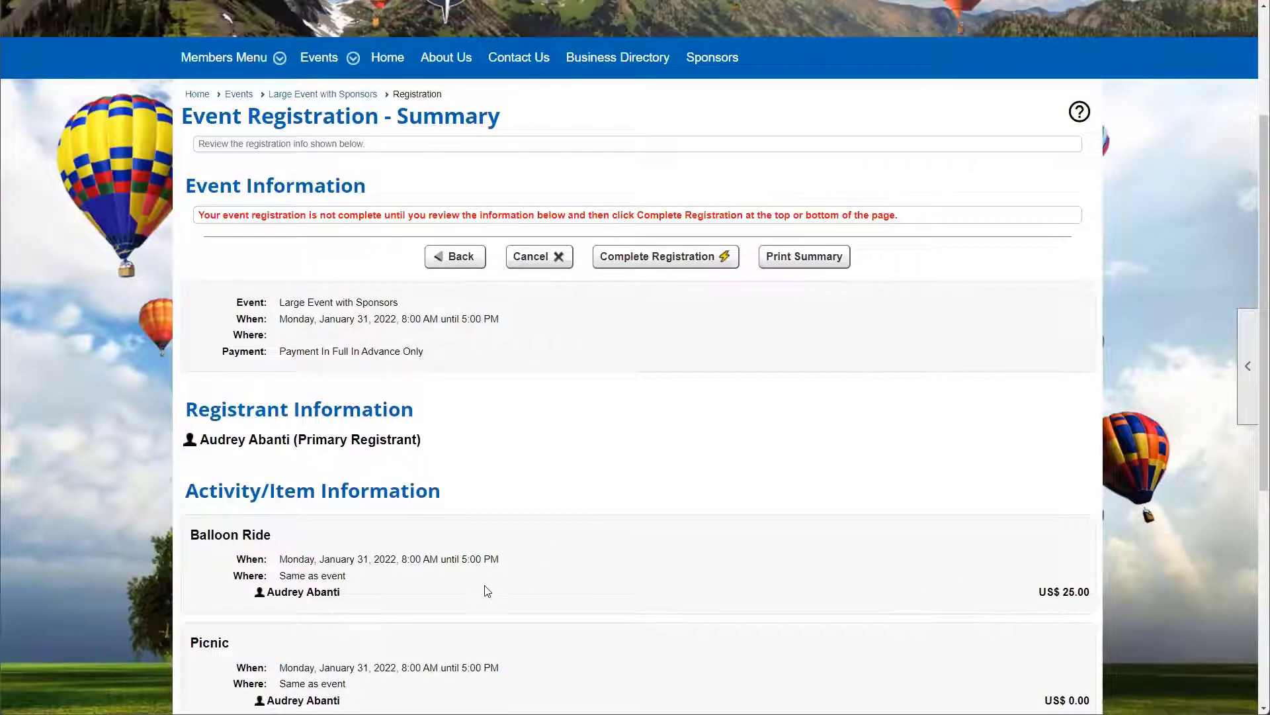
scroll(516, 562, down, 2)
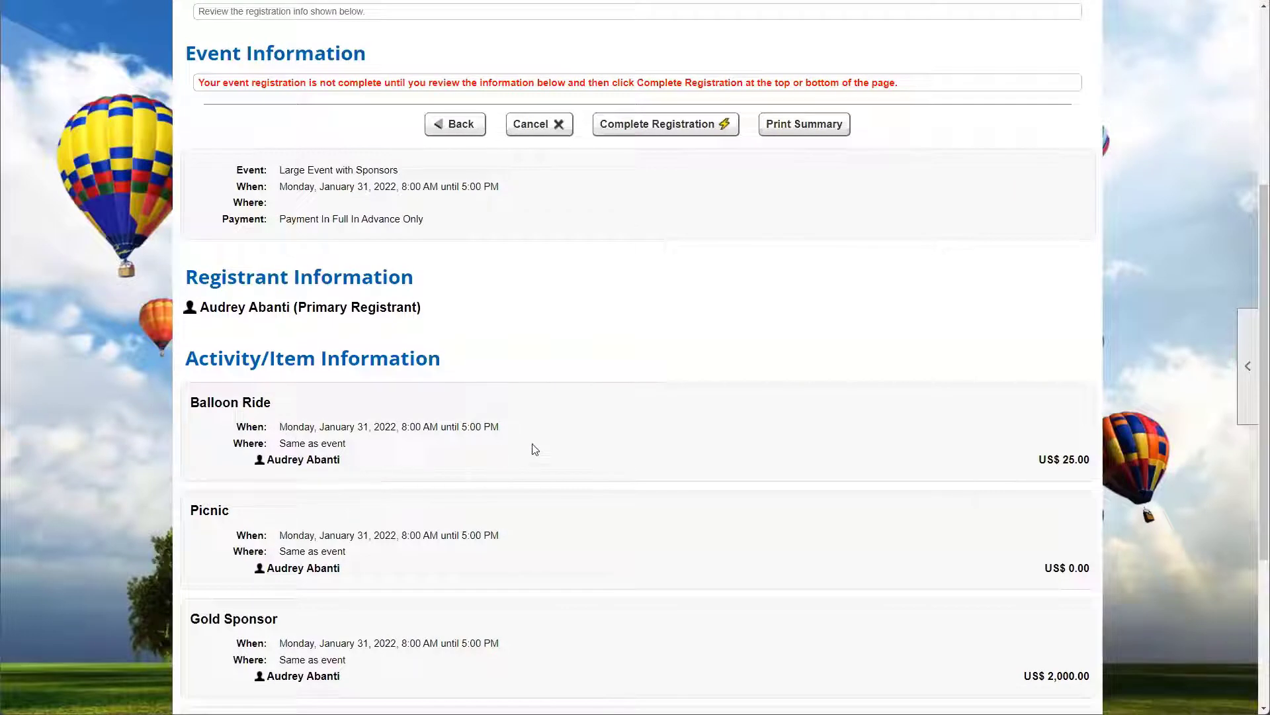
scroll(447, 549, down, 1)
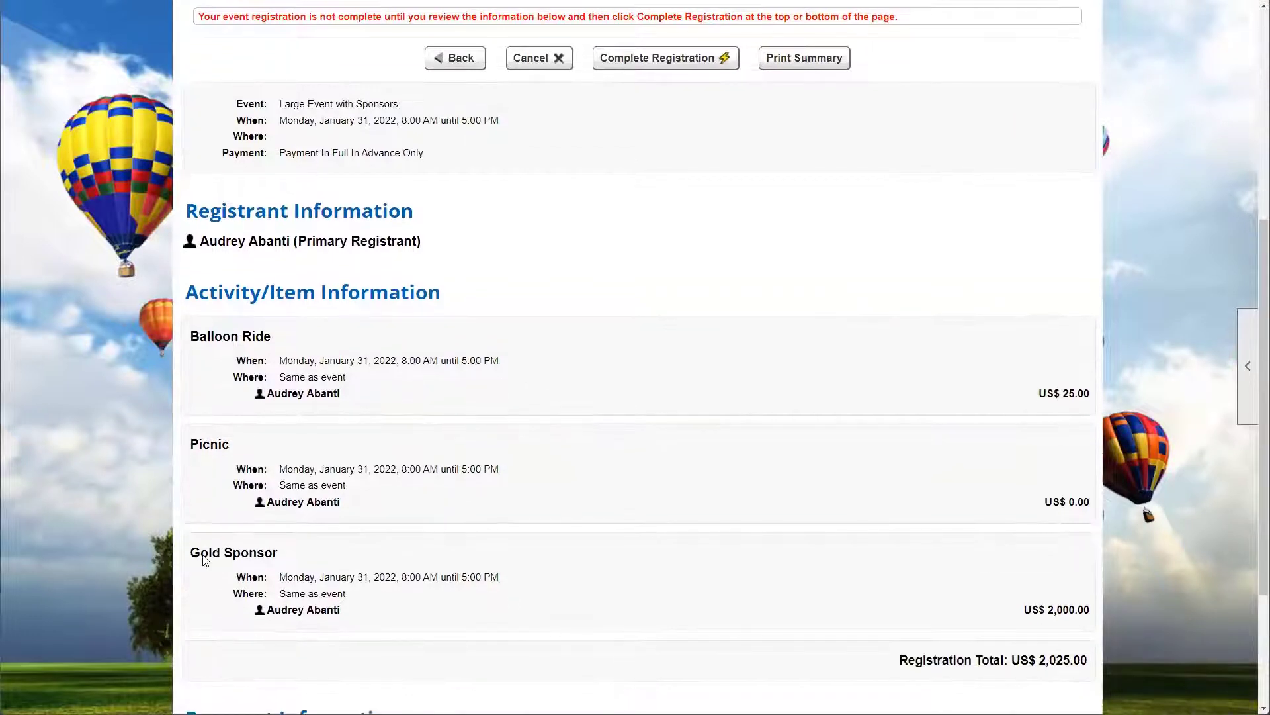
scroll(846, 509, down, 1)
drag(1022, 594, 1092, 594)
click(1090, 595)
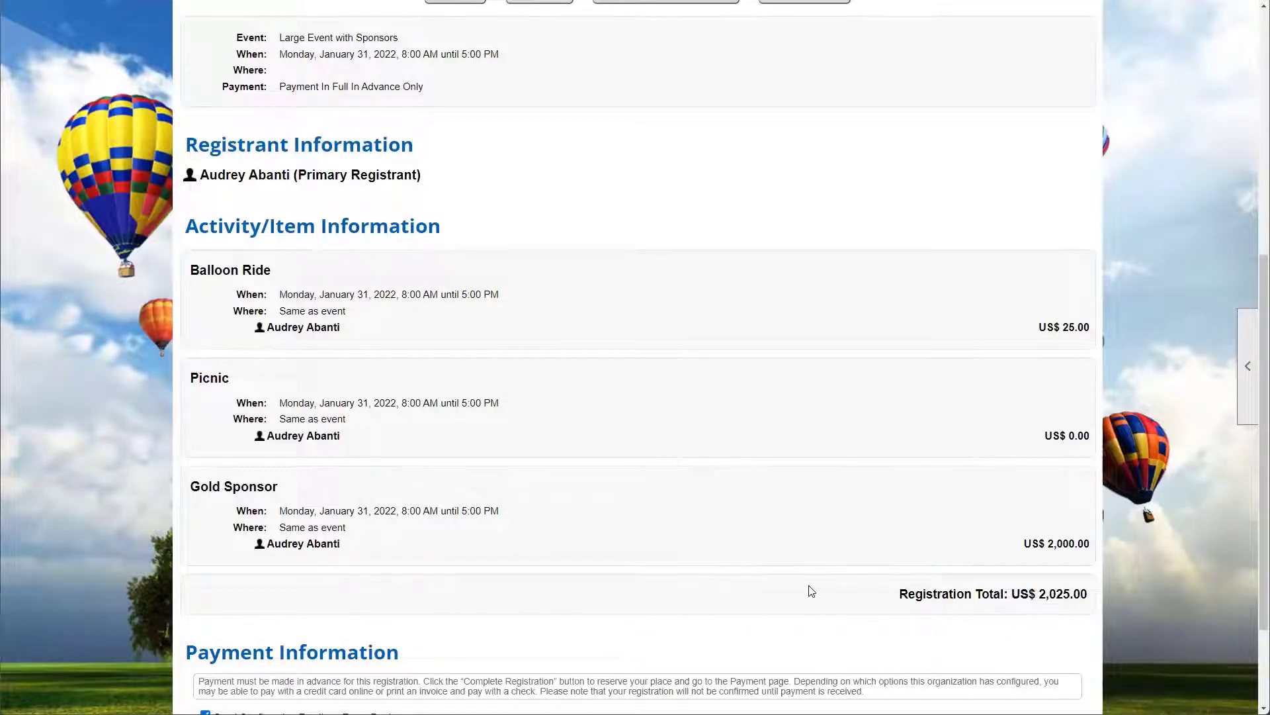
scroll(809, 590, down, 2)
click(539, 623)
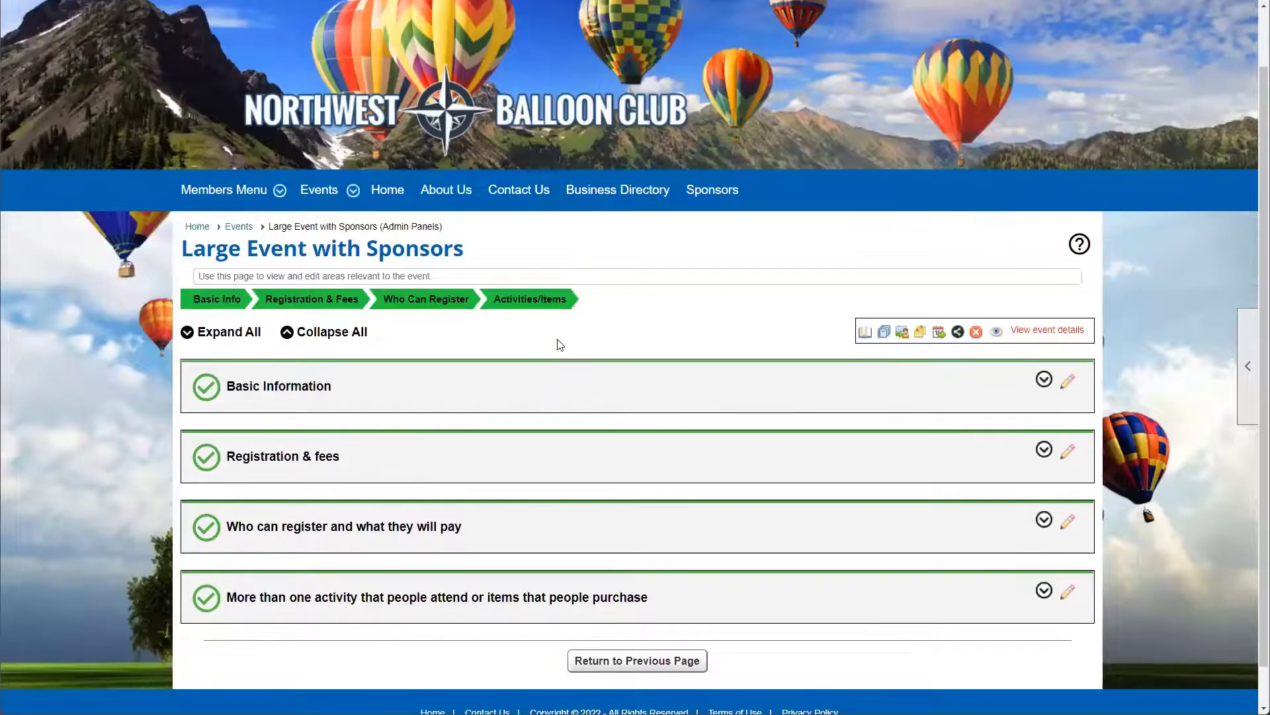
Step: Review the Gold Sponsor activity's description in its basic info and leave without saving
click(542, 307)
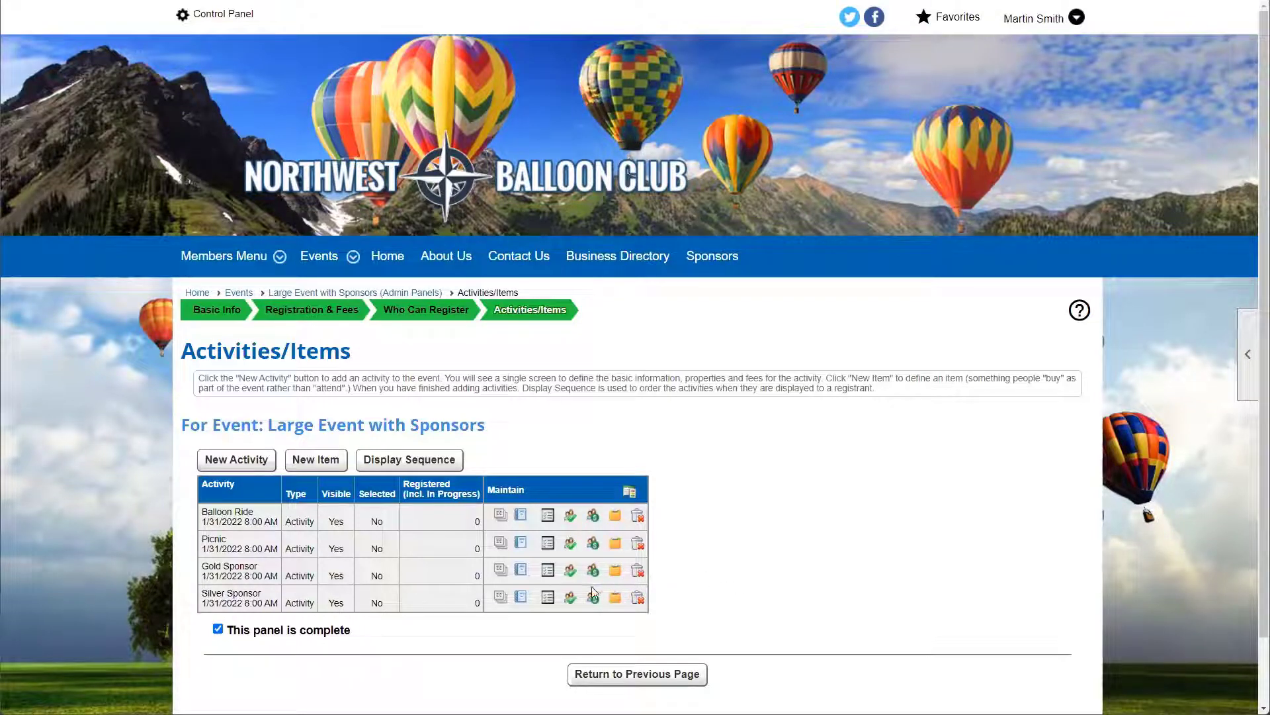
click(549, 576)
drag(283, 455, 464, 458)
click(467, 456)
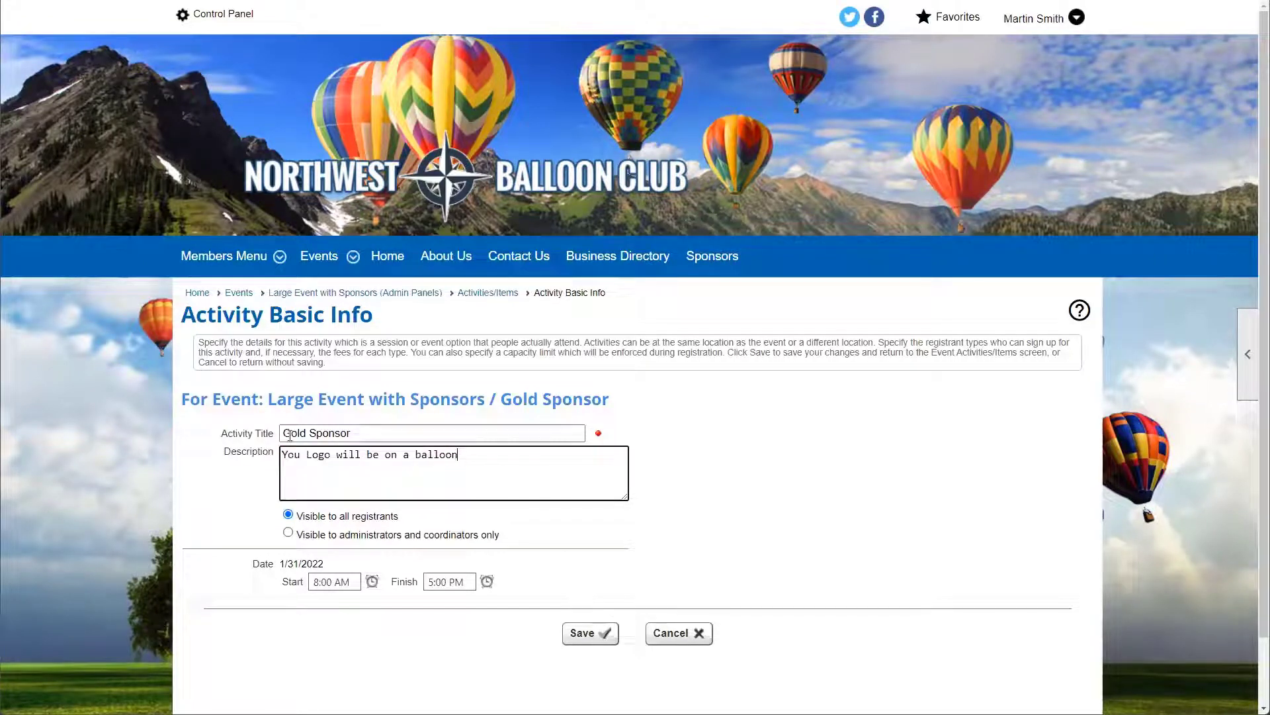
drag(284, 455, 458, 463)
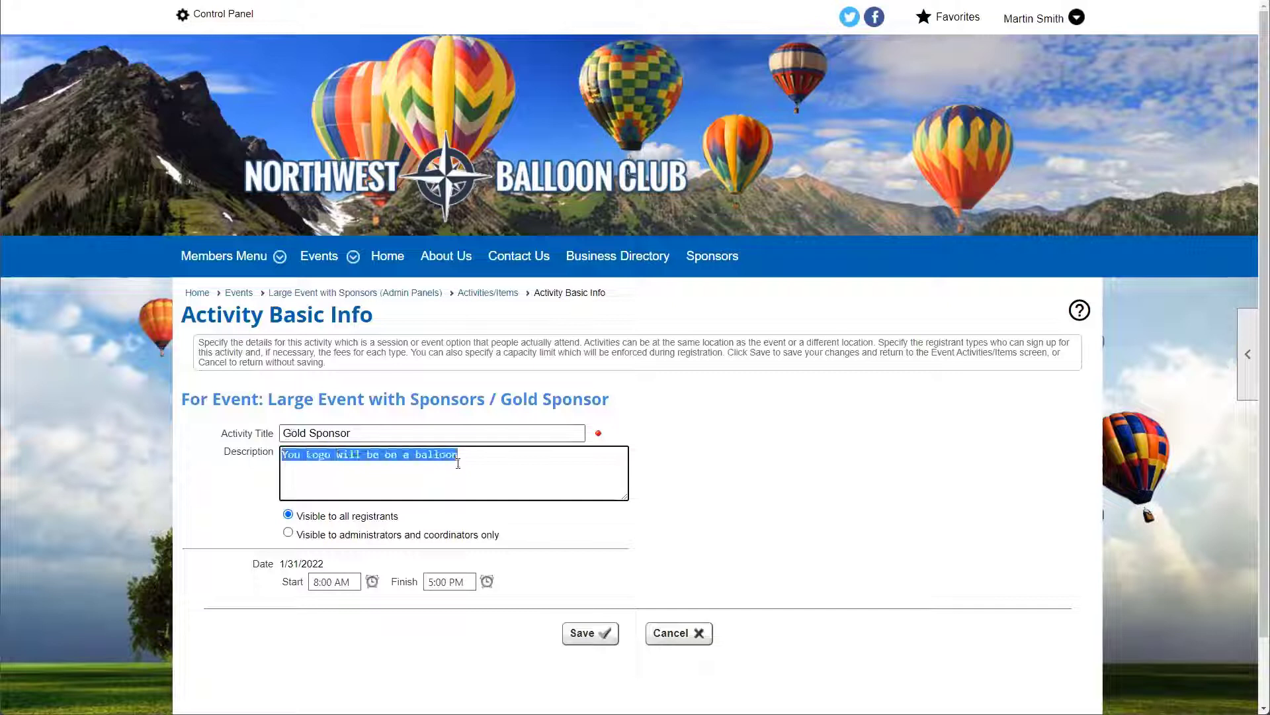
click(466, 458)
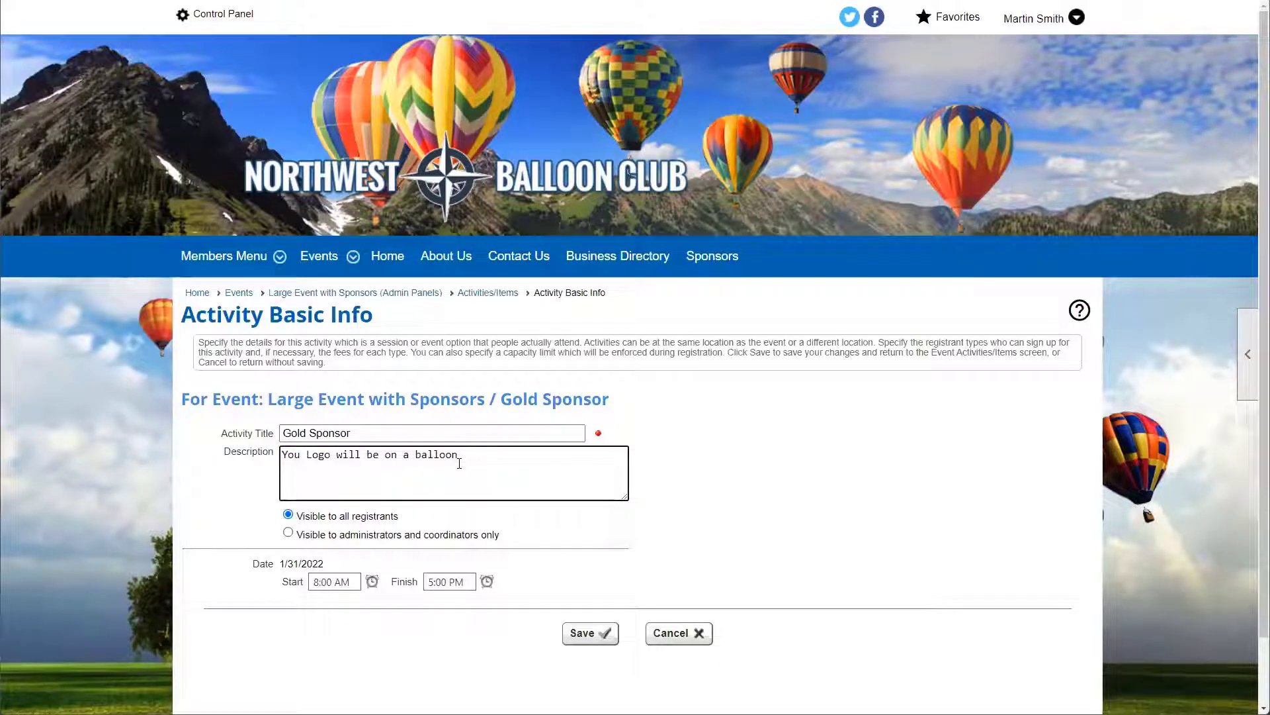
click(665, 632)
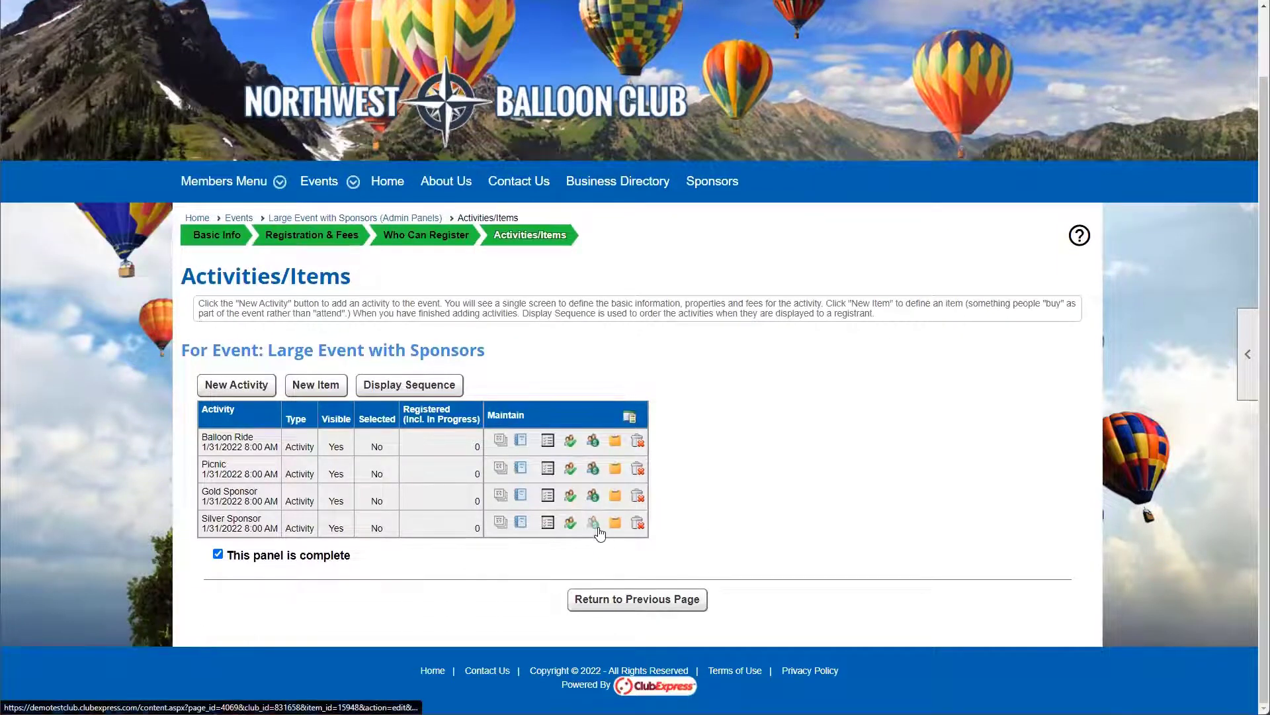
Step: Review the Silver Sponsor activity's description in its basic info and leave without saving
click(548, 525)
drag(508, 455, 252, 454)
click(387, 464)
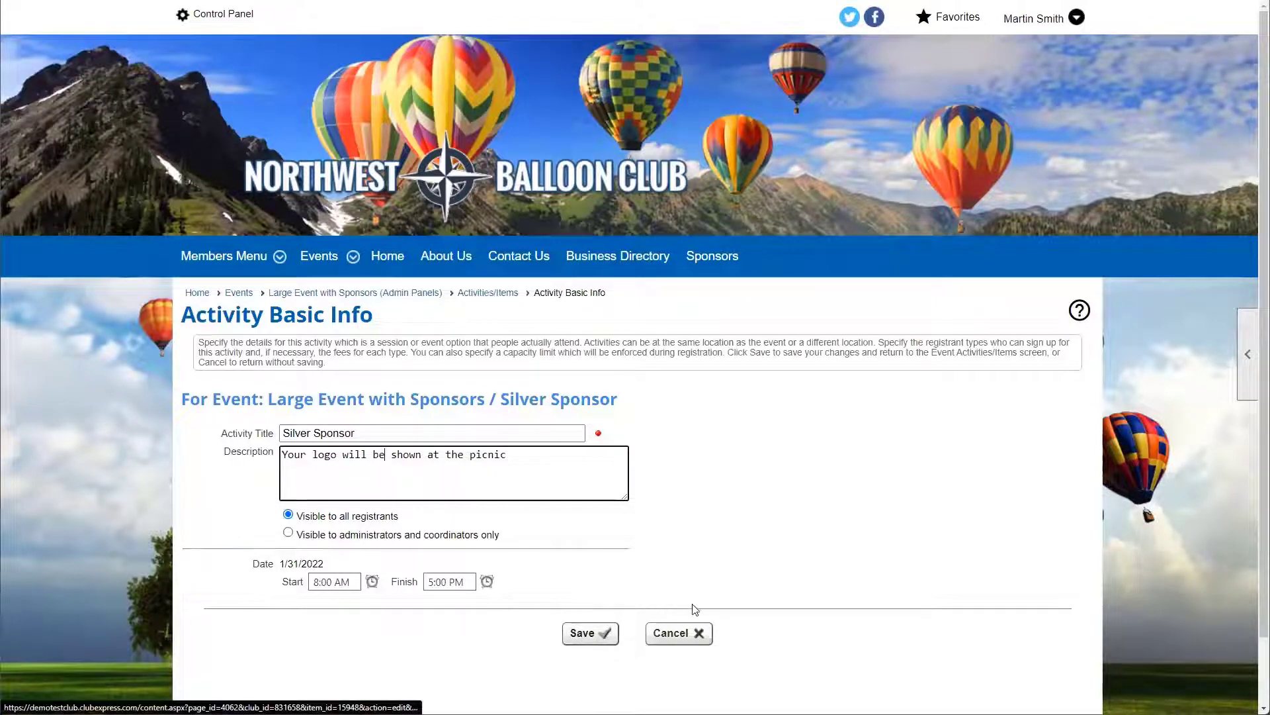
click(682, 633)
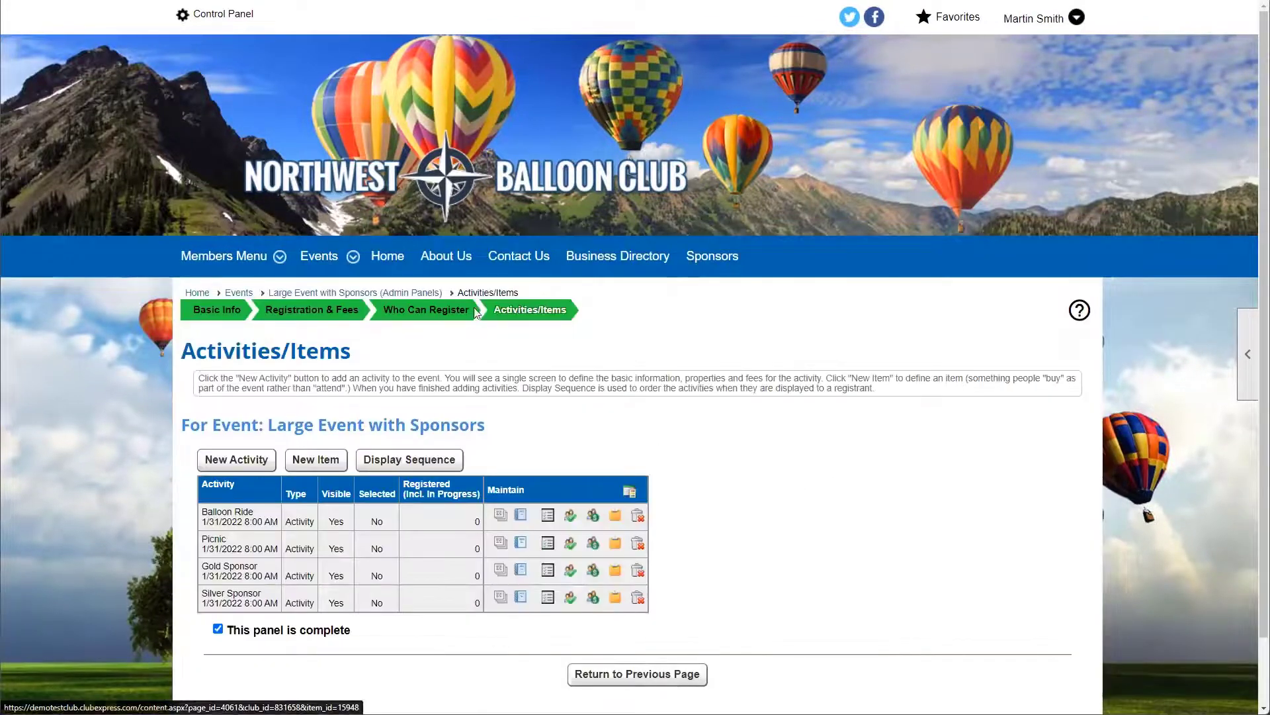
Step: View Large Event with Sponsors as registrants see it and examine the expanded Gold Sponsor and Silver Sponsor details
click(427, 299)
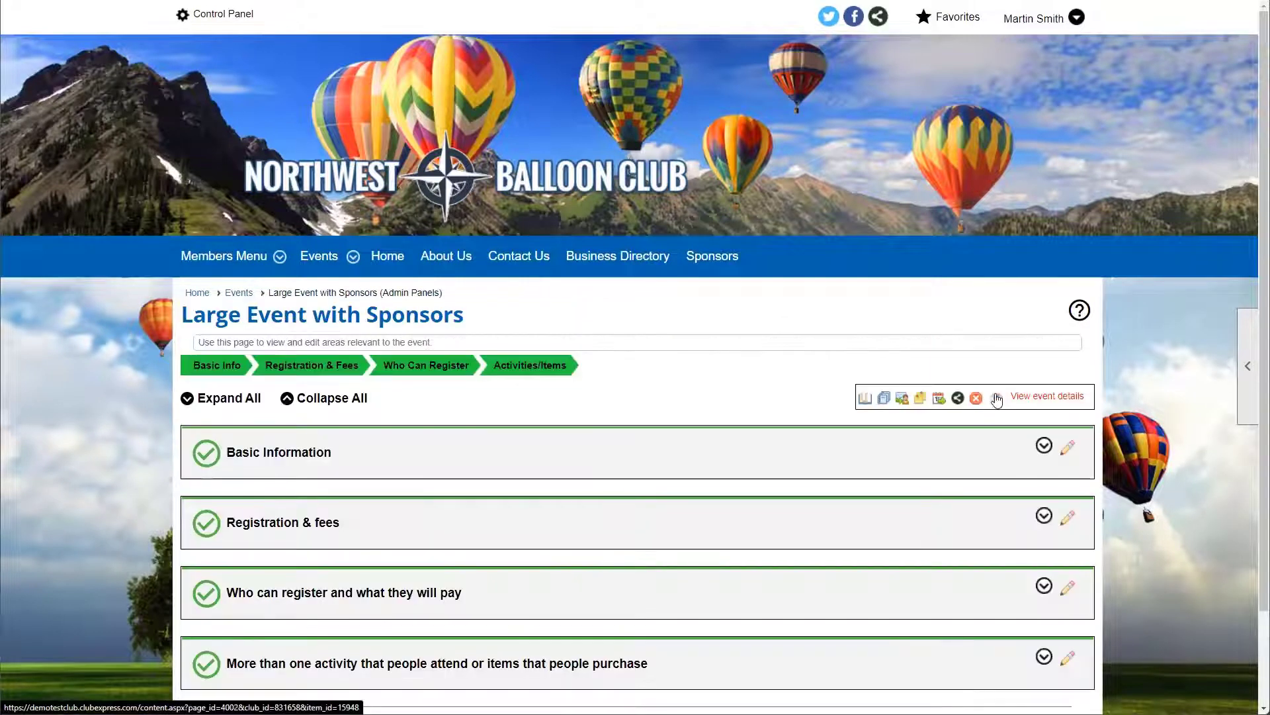
click(967, 394)
scroll(800, 366, down, 3)
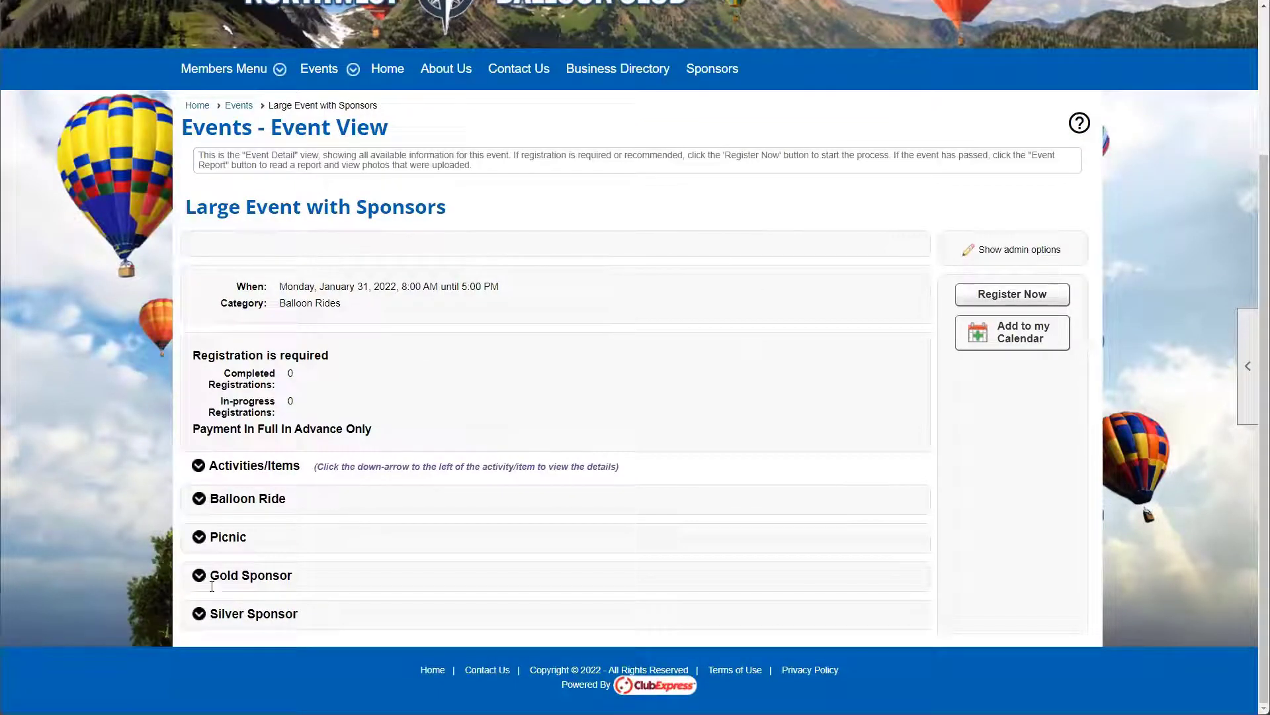
click(198, 614)
click(198, 575)
scroll(288, 506, down, 2)
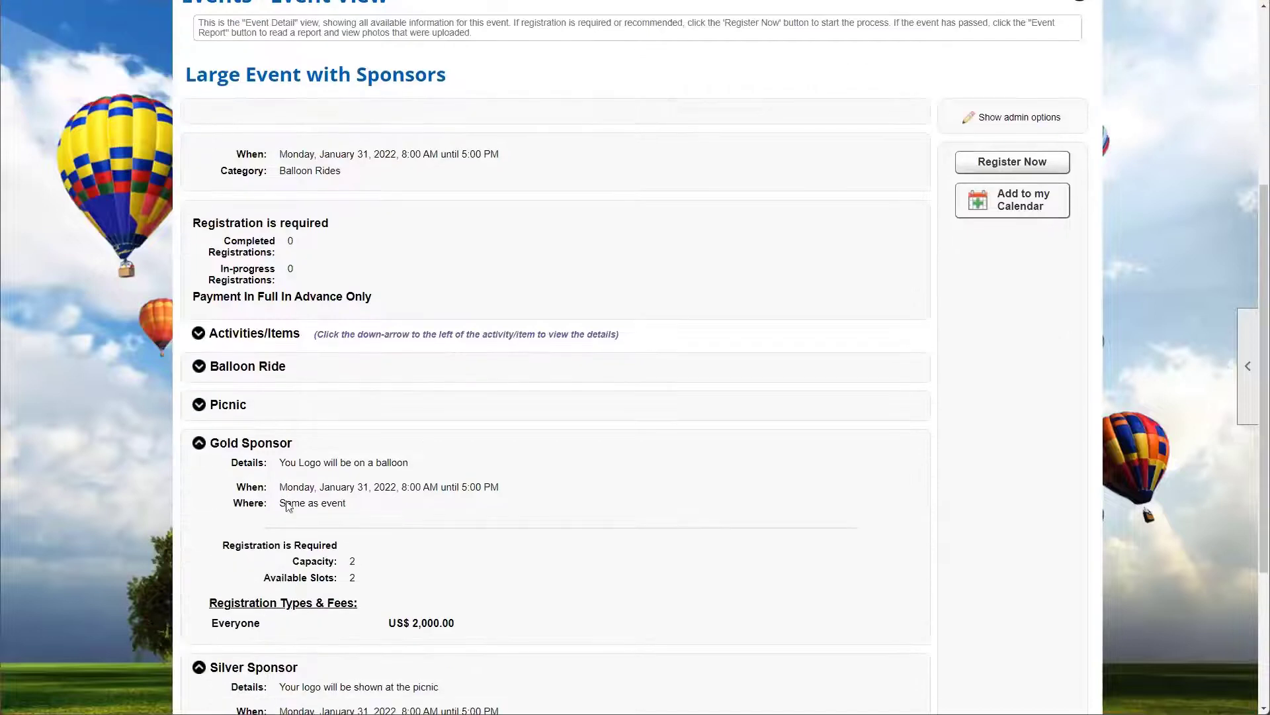
drag(270, 462, 448, 461)
click(438, 467)
scroll(437, 463, down, 2)
drag(286, 555, 452, 559)
scroll(458, 552, down, 1)
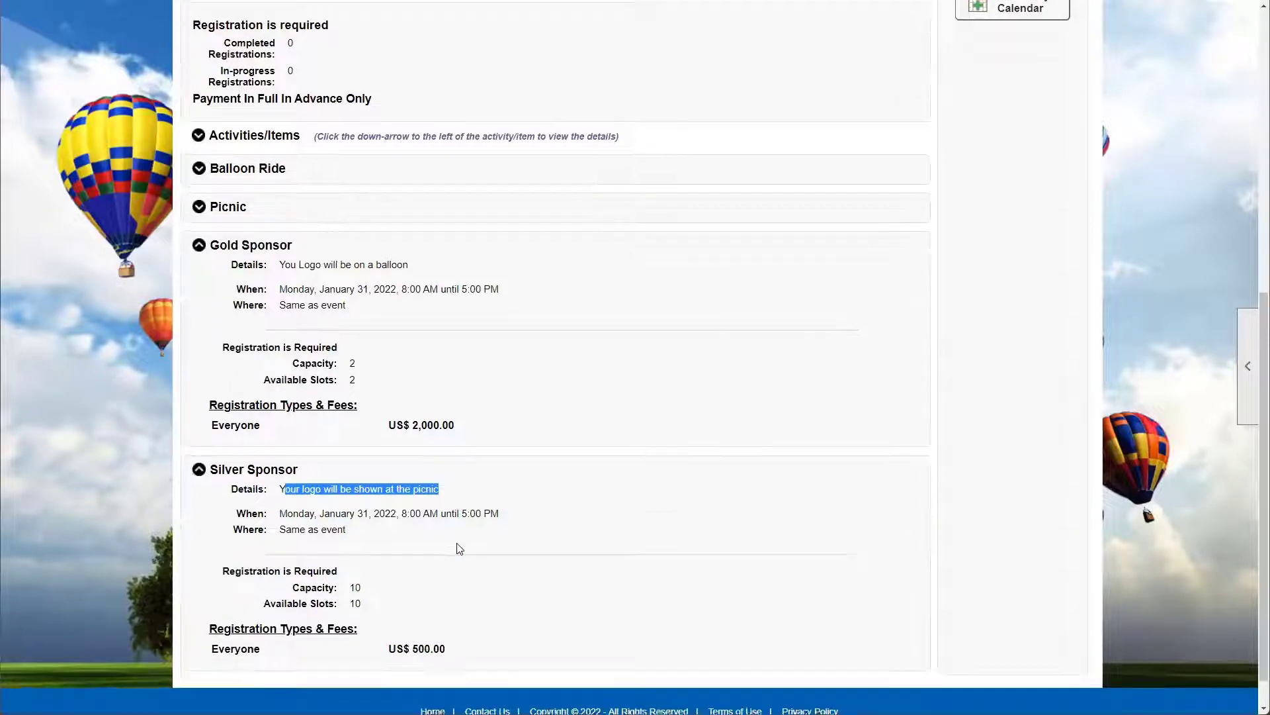
Step: Examine the registration fees, capacity and available slots in the expanded Gold Sponsor and Silver Sponsor details
click(465, 508)
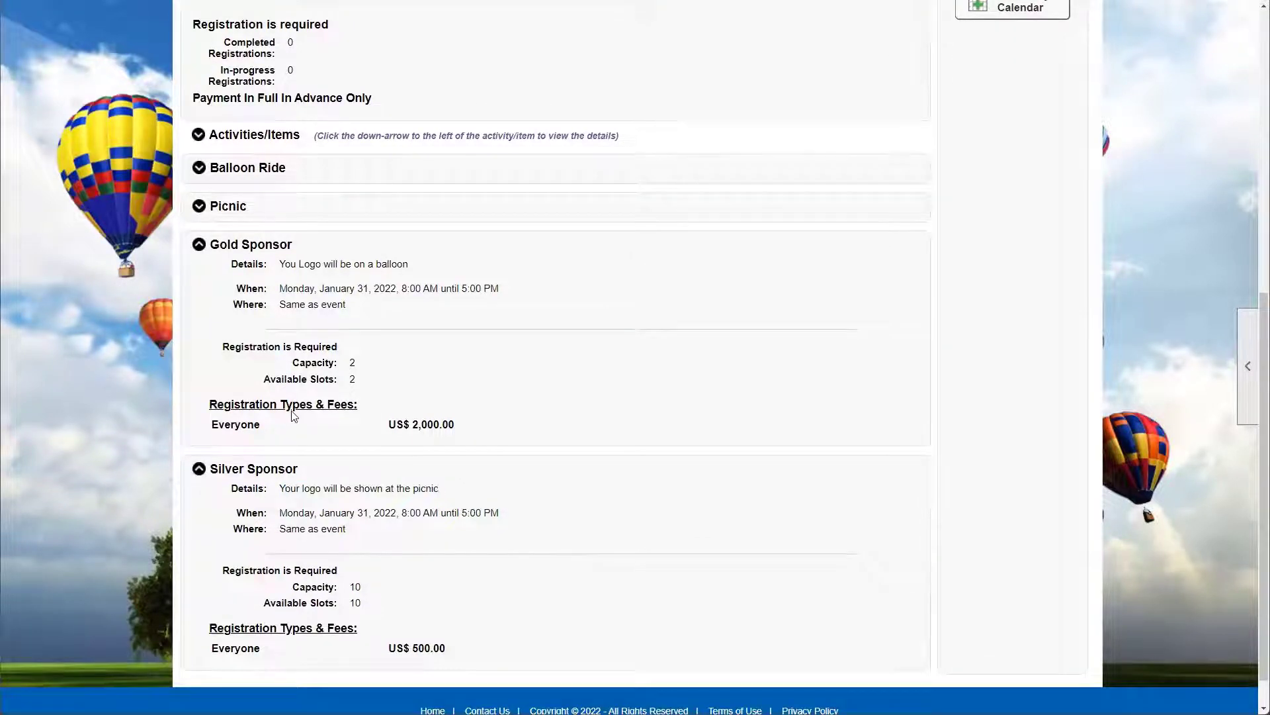
drag(453, 424, 384, 432)
double_click(236, 647)
click(394, 651)
drag(444, 644, 389, 651)
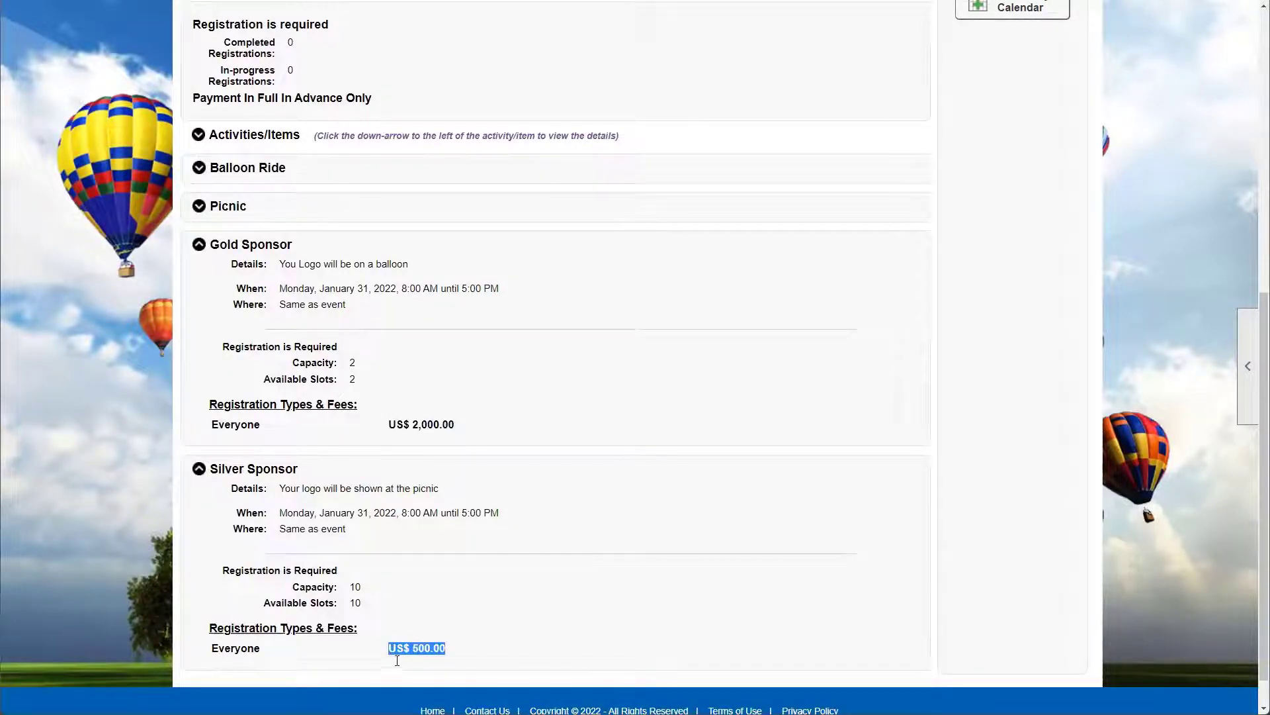
scroll(407, 629, up, 1)
drag(364, 431, 287, 428)
click(304, 444)
click(369, 446)
scroll(397, 463, down, 1)
drag(376, 608, 275, 585)
click(274, 591)
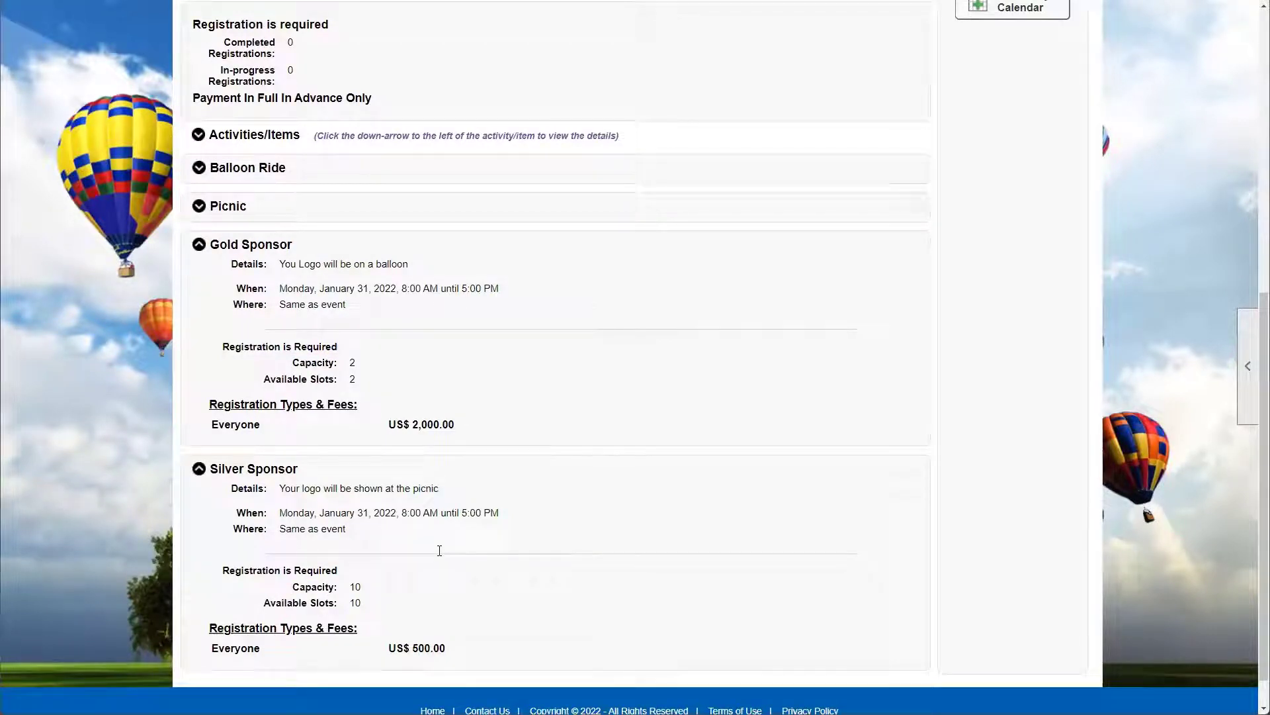
Step: Leave the event view for the event calendar and open the Ad Hoc Forms Manager through the control panel's communications modules
scroll(476, 480, up, 1)
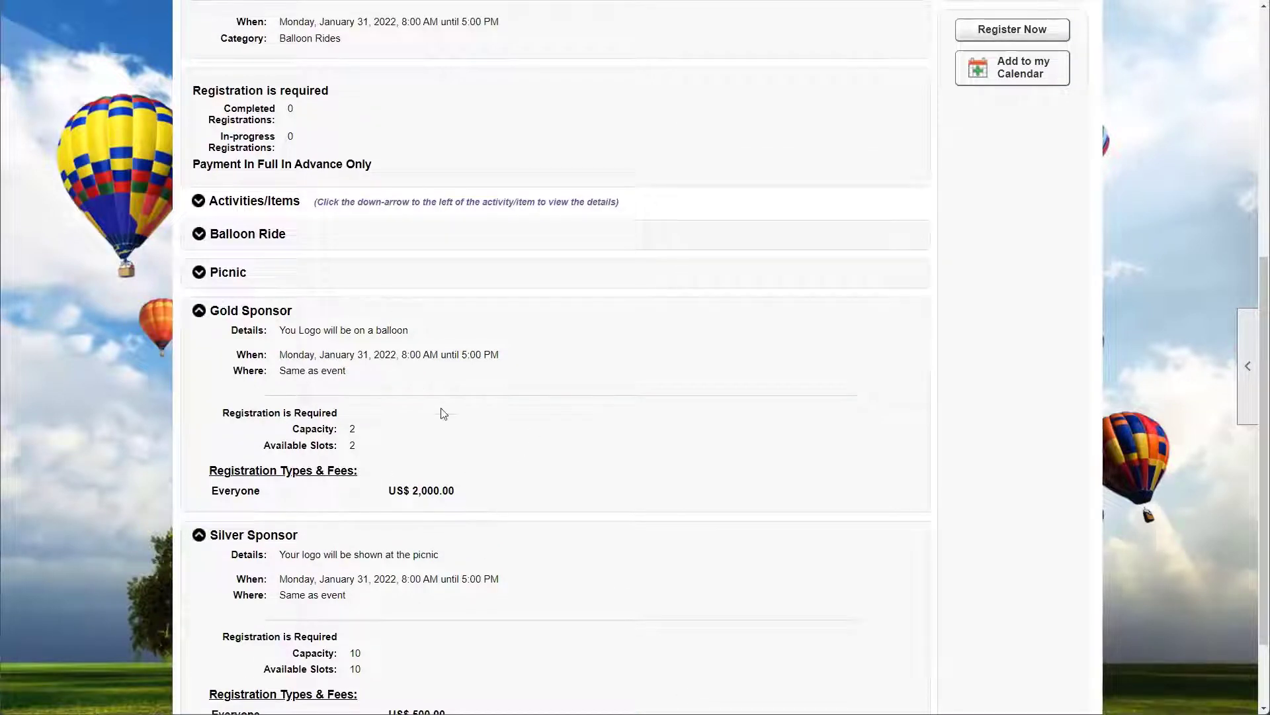
scroll(615, 540, up, 3)
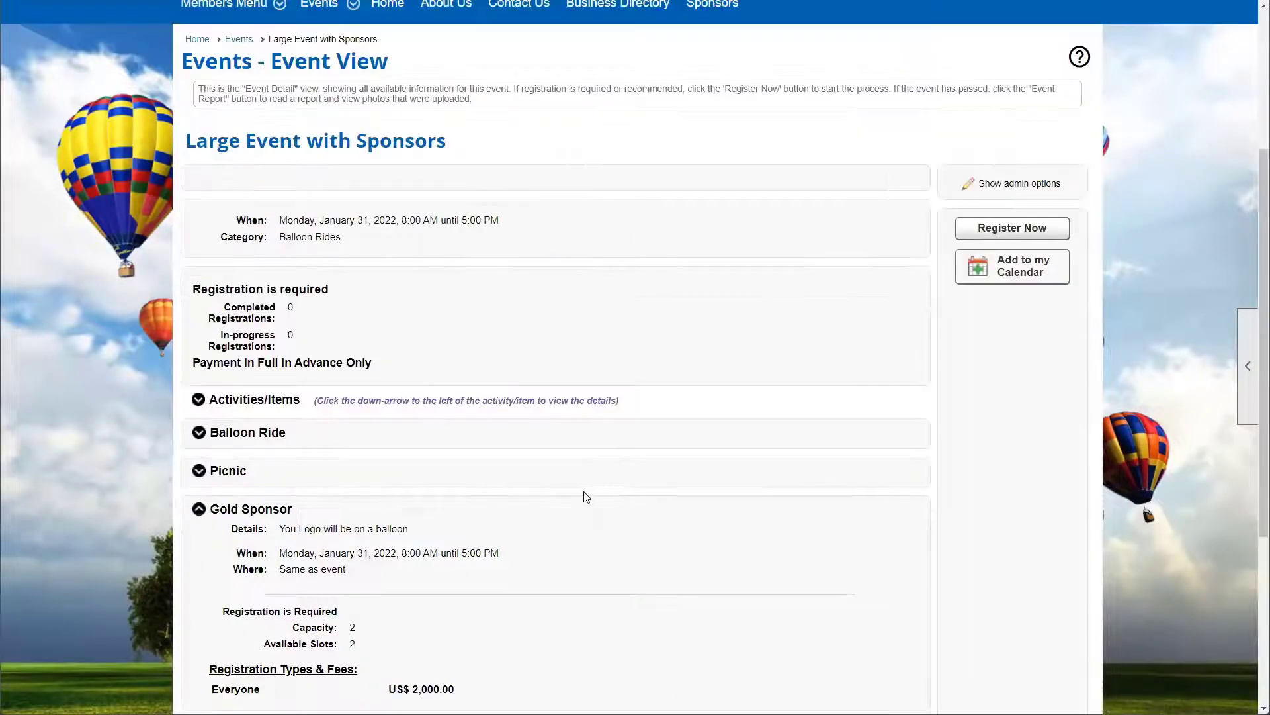
scroll(586, 497, up, 4)
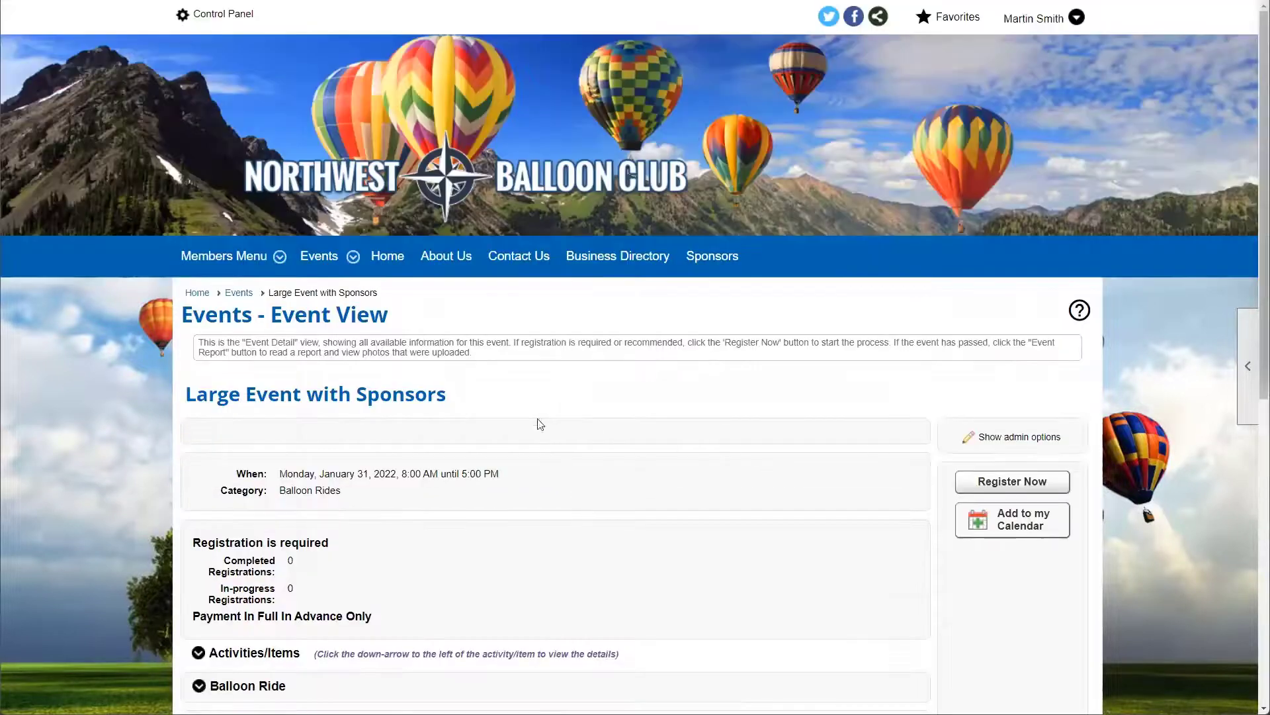
click(247, 296)
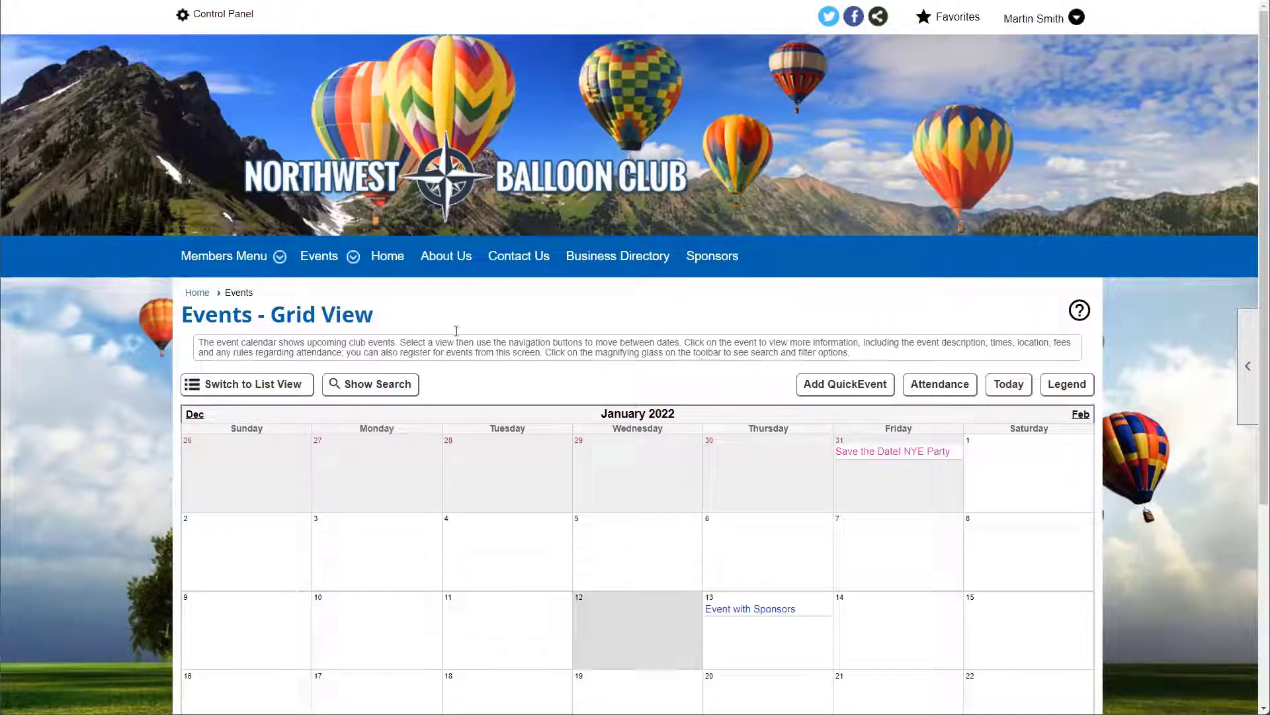
click(232, 17)
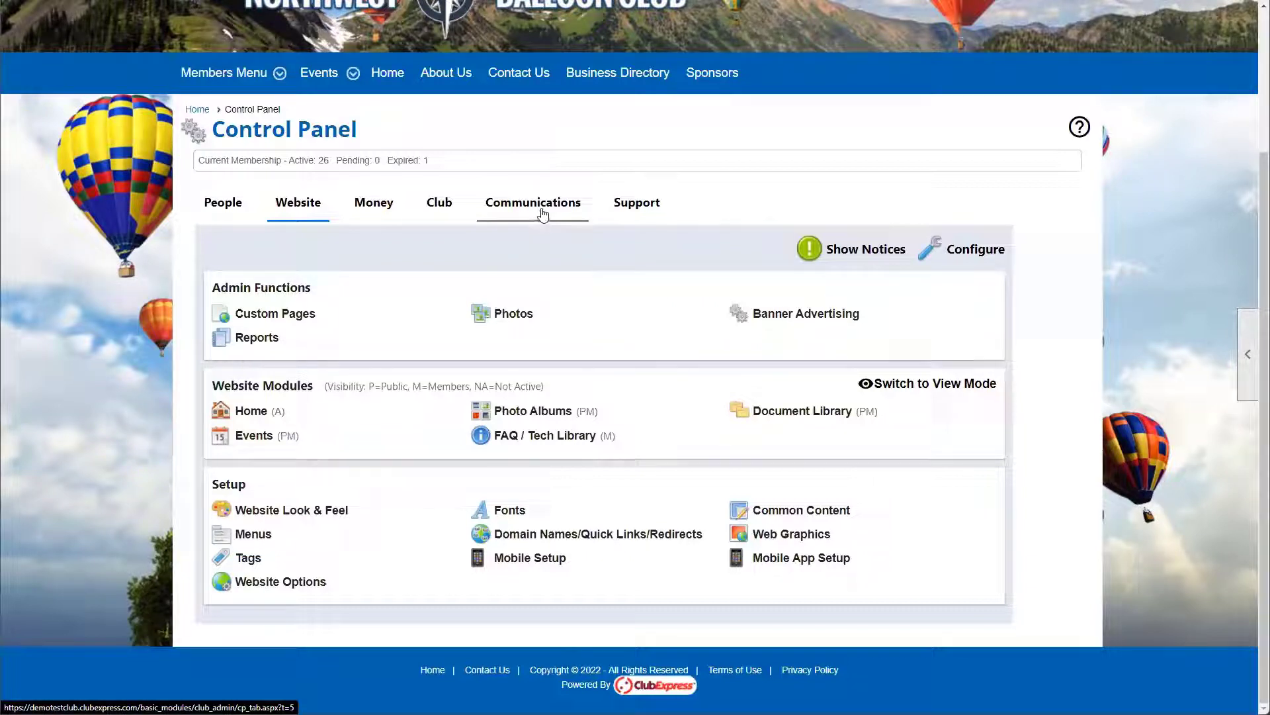
click(553, 202)
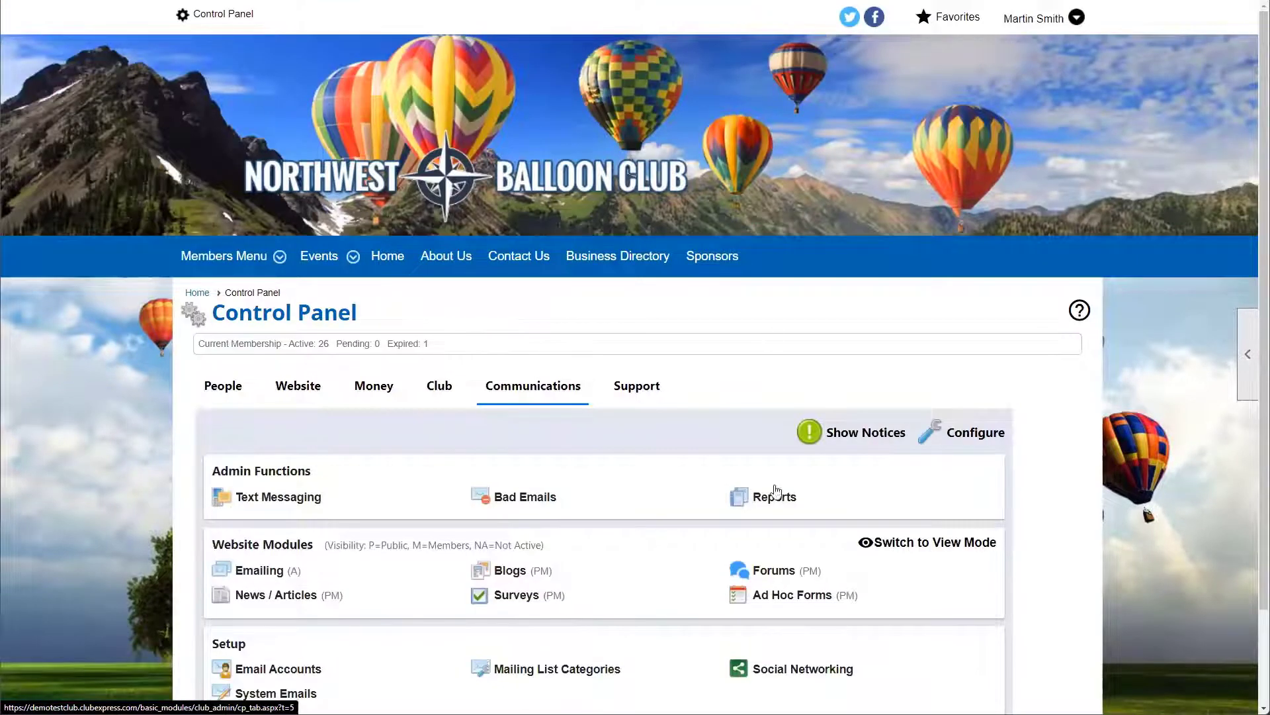
scroll(774, 483, down, 2)
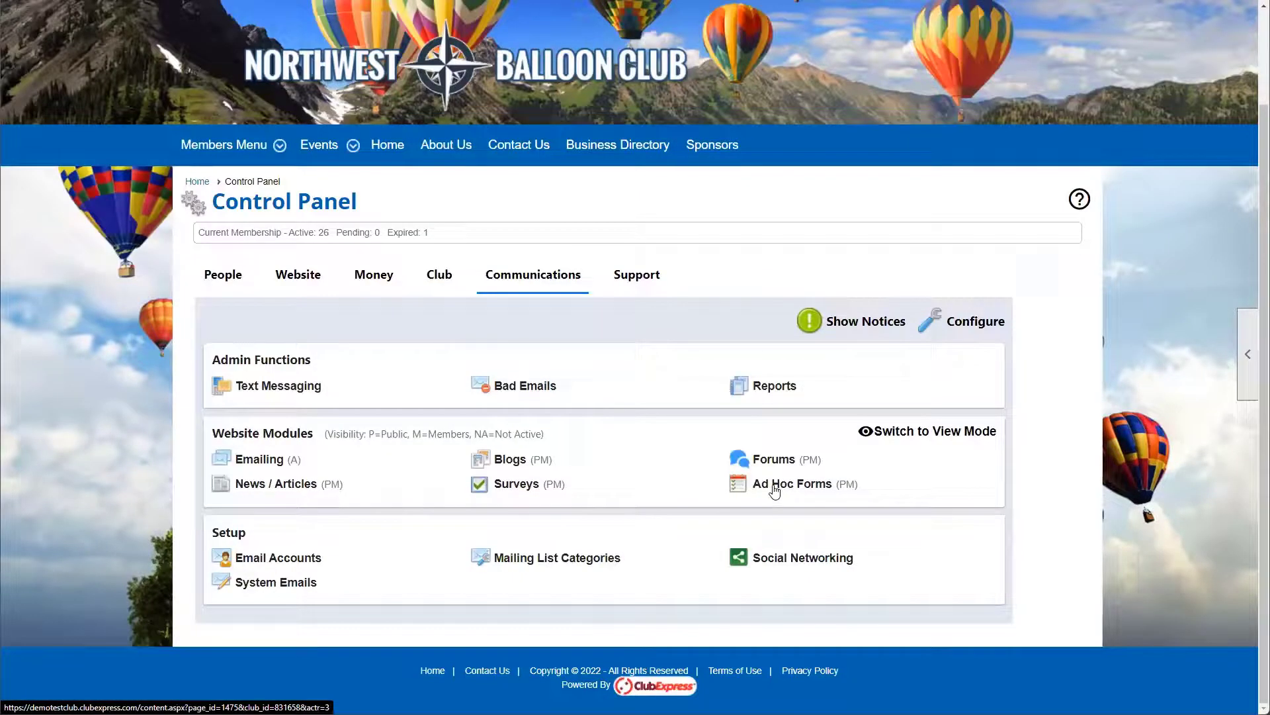
click(774, 490)
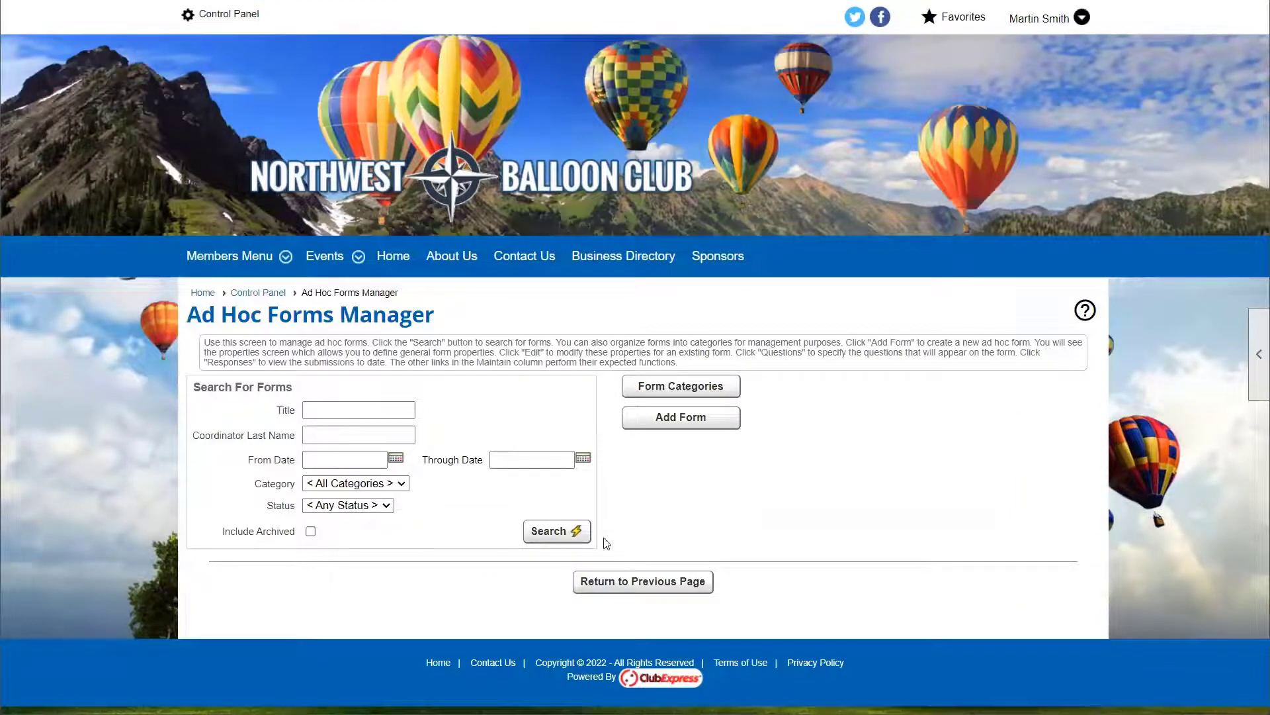
Step: Search for all ad hoc forms without filters and locate the Become A Sponsor form in the results
click(556, 530)
scroll(205, 581, down, 1)
drag(183, 573, 276, 582)
click(281, 589)
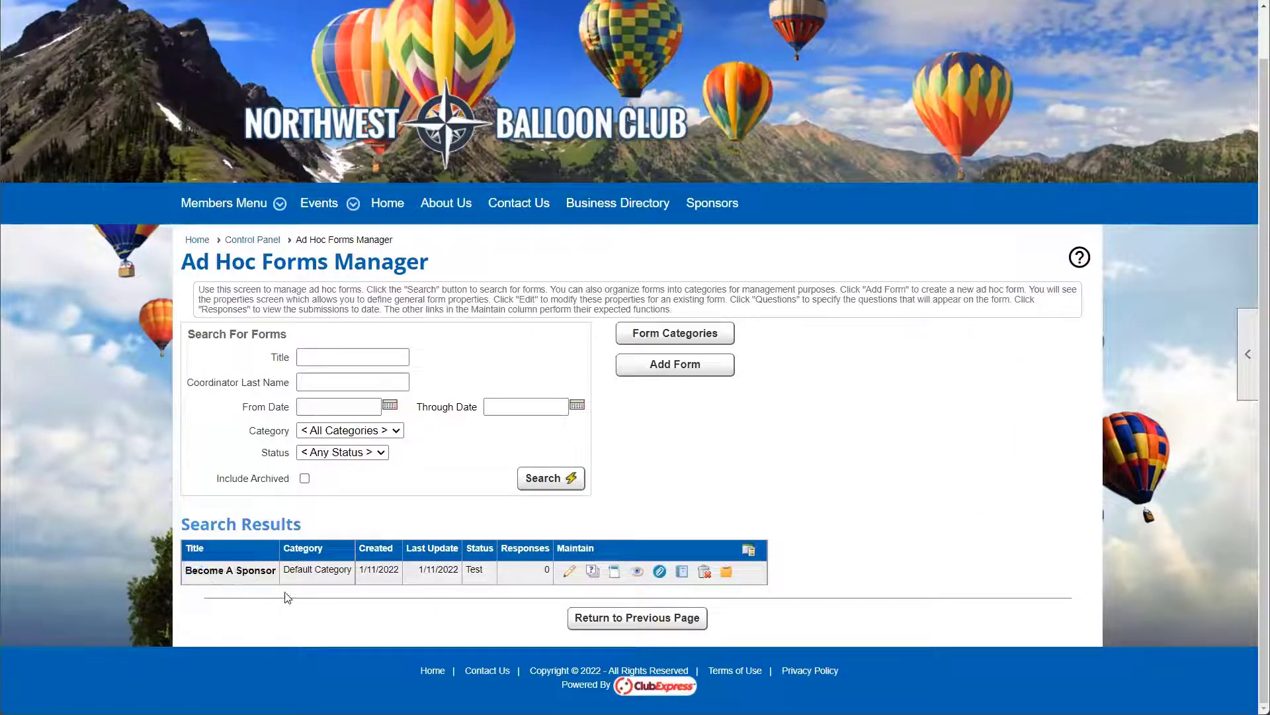
Step: Open the Become A Sponsor form's general properties and examine its member and non-member fees
click(568, 573)
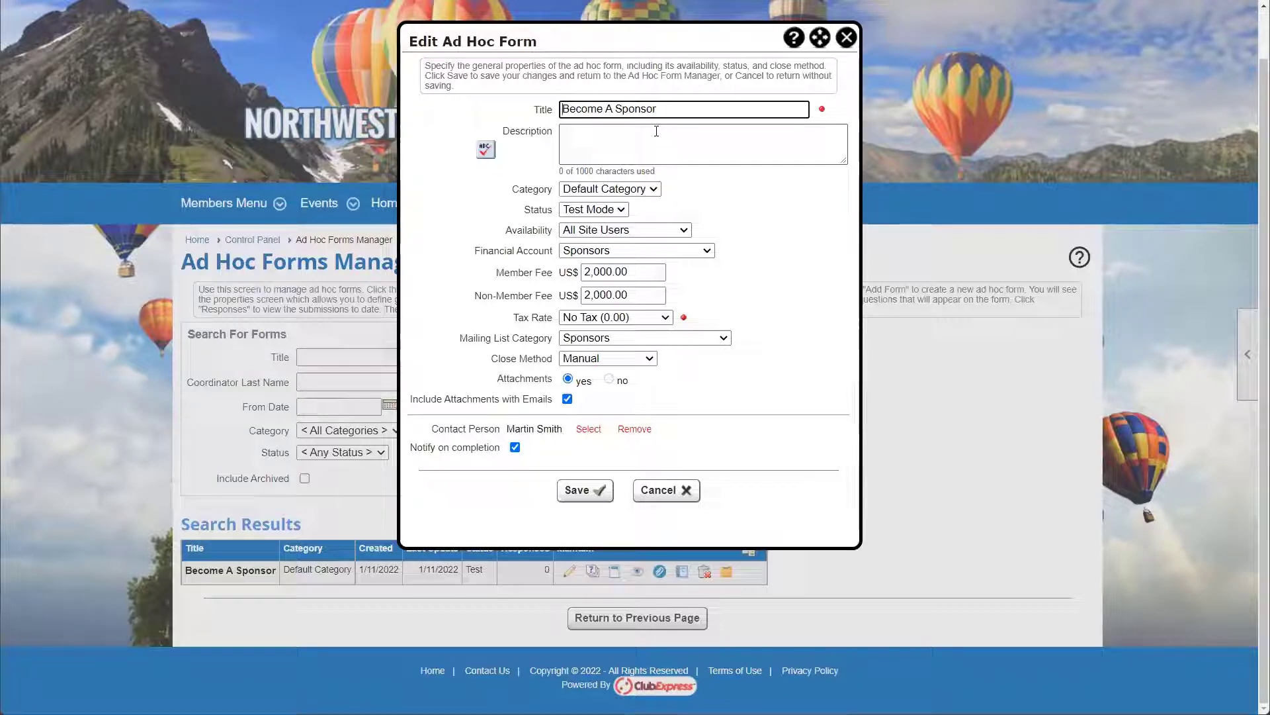
drag(645, 273, 576, 275)
drag(643, 297, 574, 297)
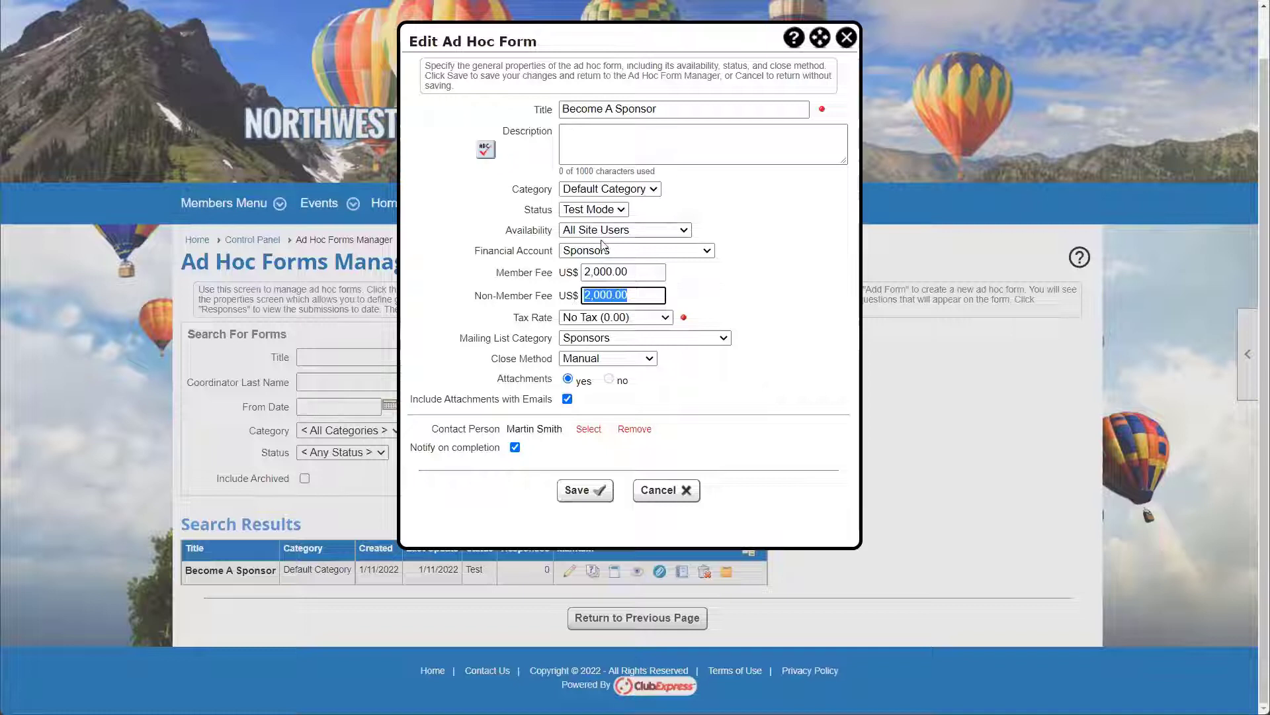
drag(651, 295, 602, 296)
click(621, 286)
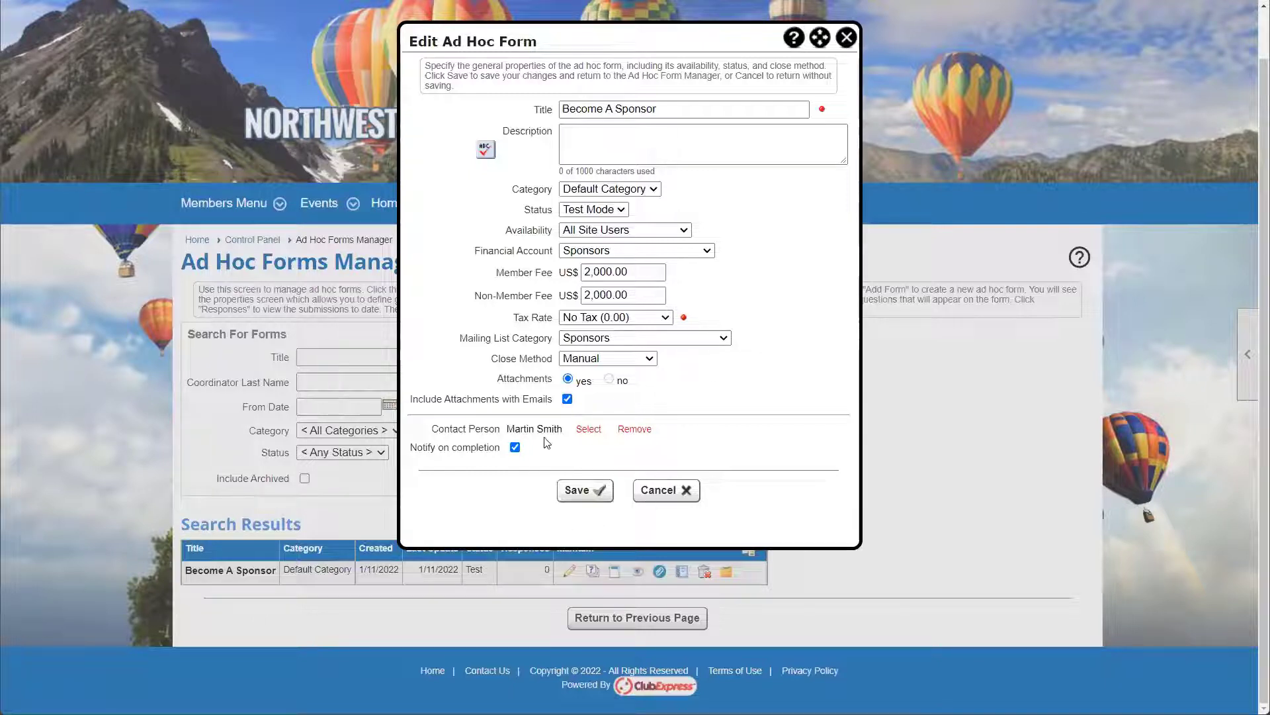
Step: Review the form's contact person and completion notification setting, and save the form properties
drag(434, 429, 564, 429)
click(415, 447)
drag(414, 448, 501, 448)
click(551, 451)
click(585, 490)
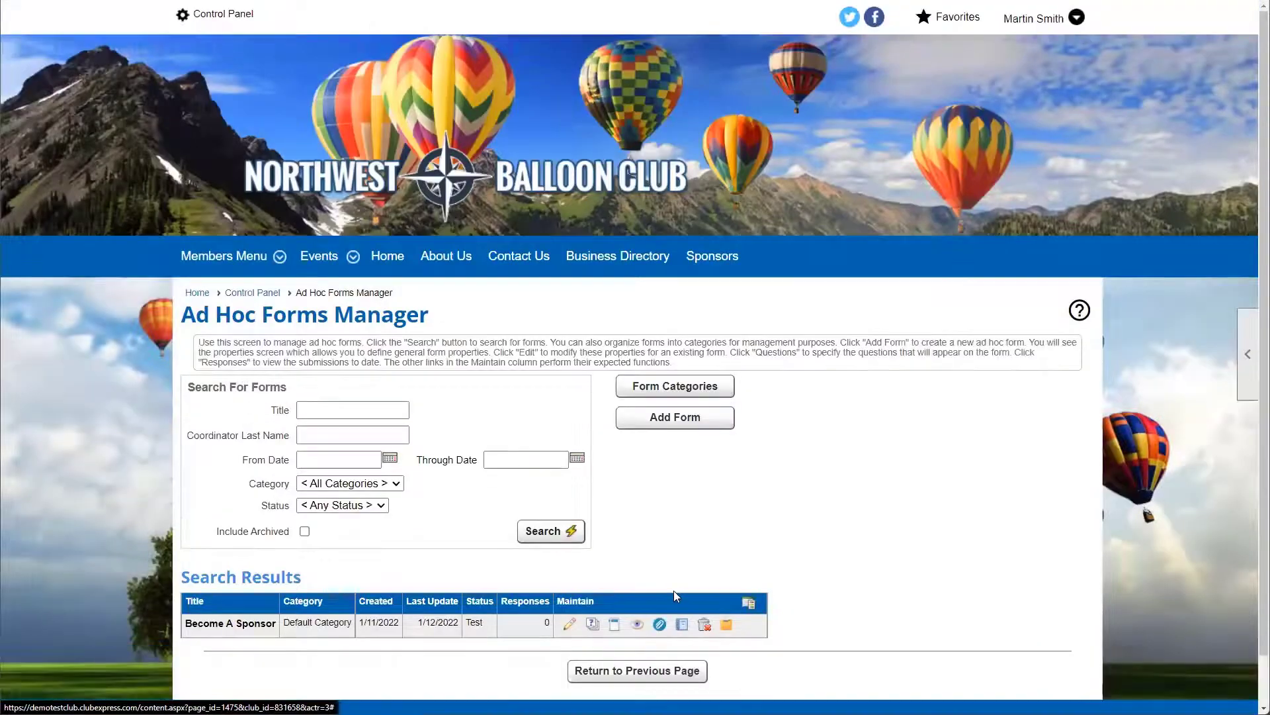
Step: Open the Become A Sponsor form's questions, review the Sponsorship Level question's list of levels and prices, and save the question
scroll(674, 592, down, 1)
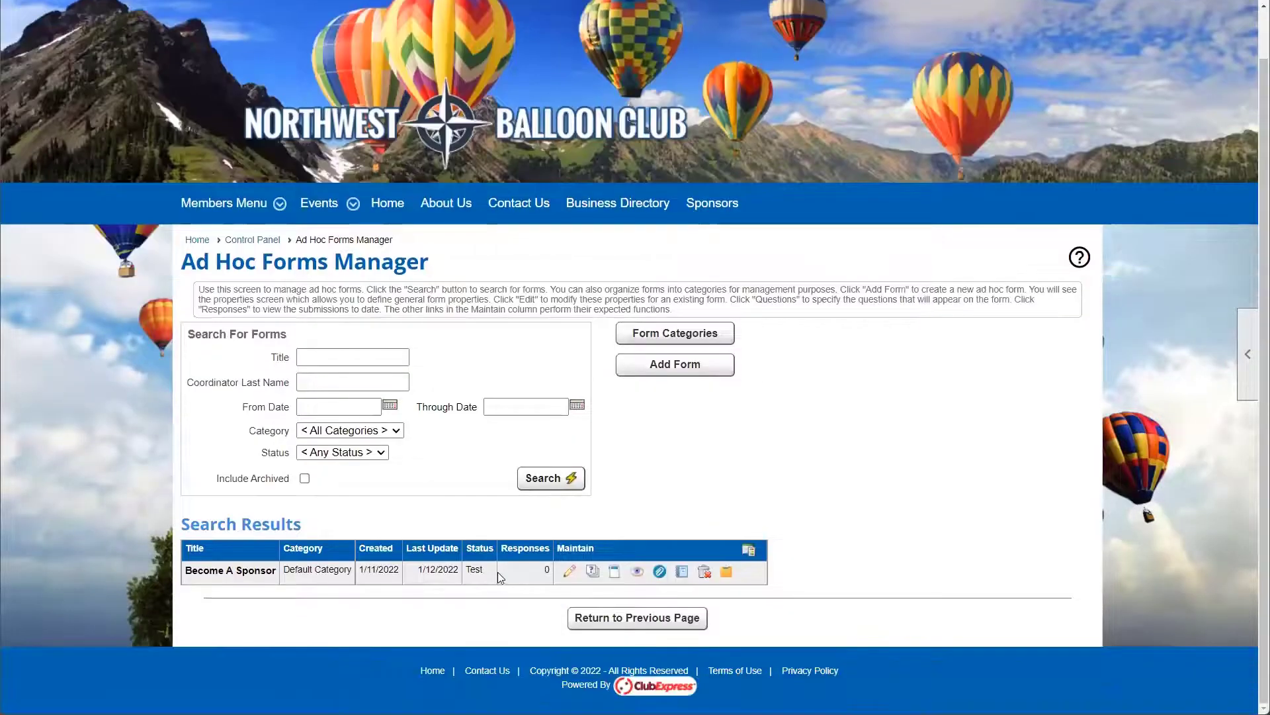
click(593, 579)
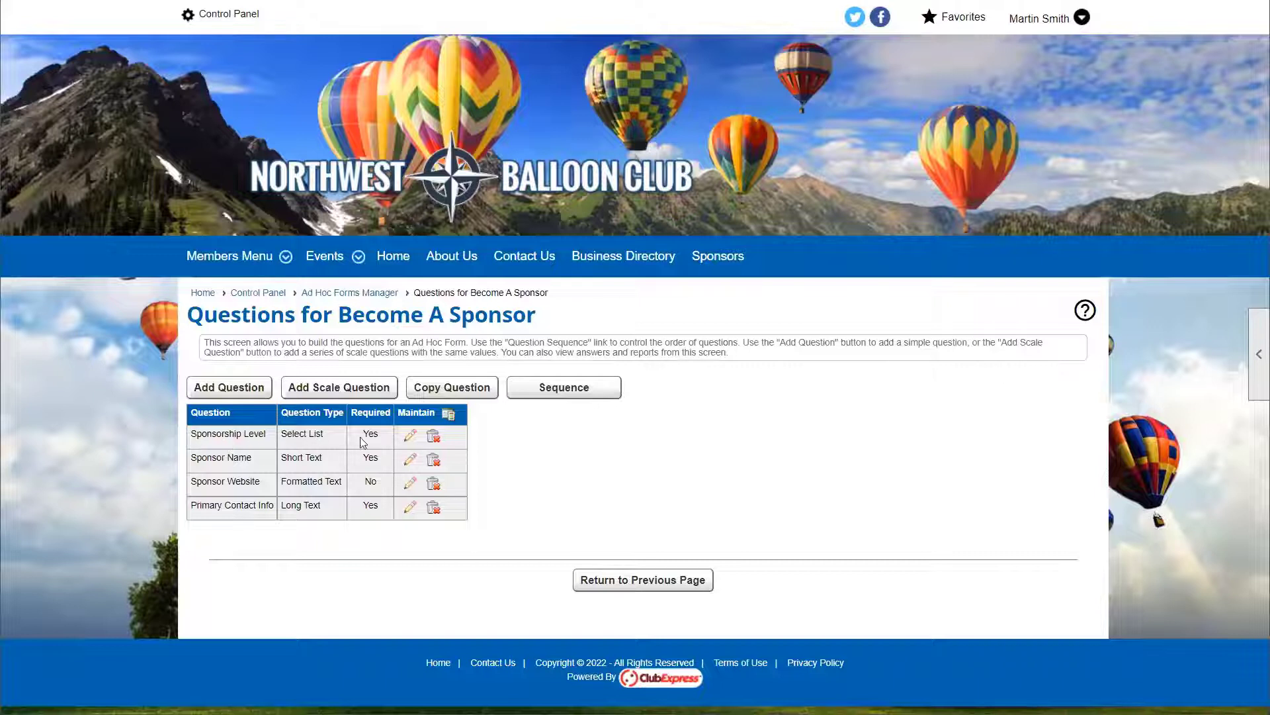
click(411, 439)
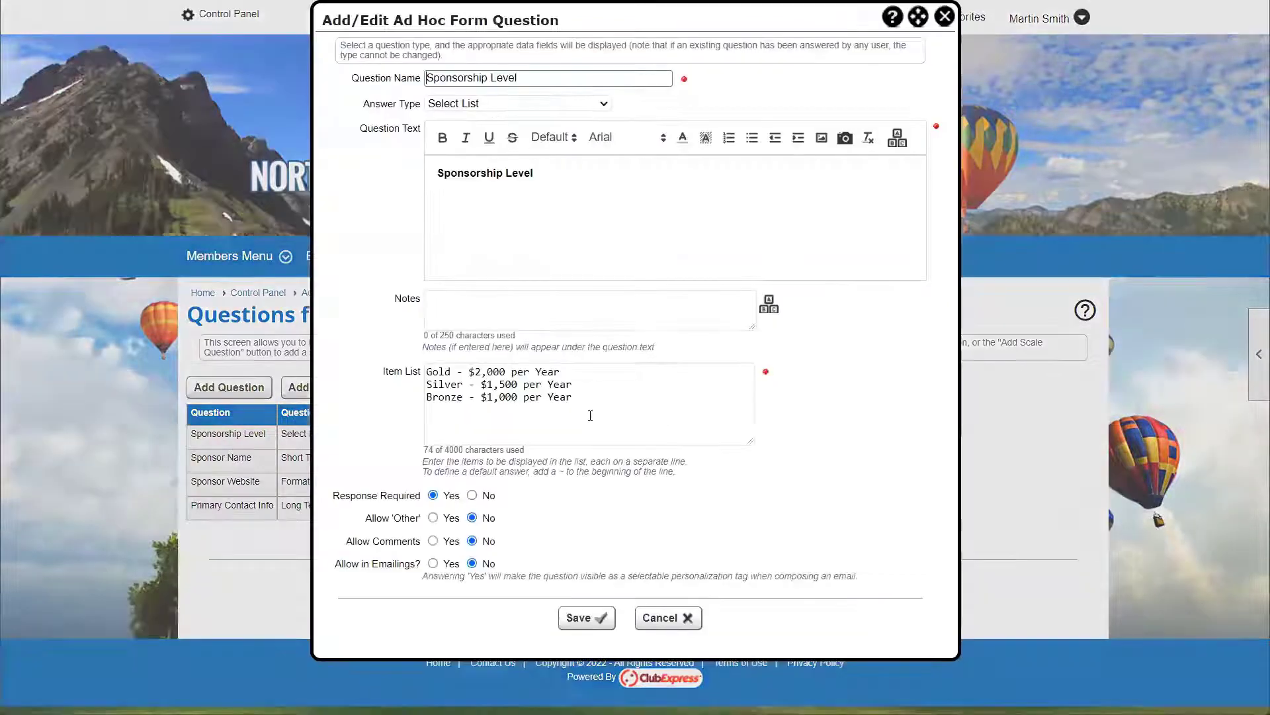
click(588, 401)
drag(589, 402, 418, 374)
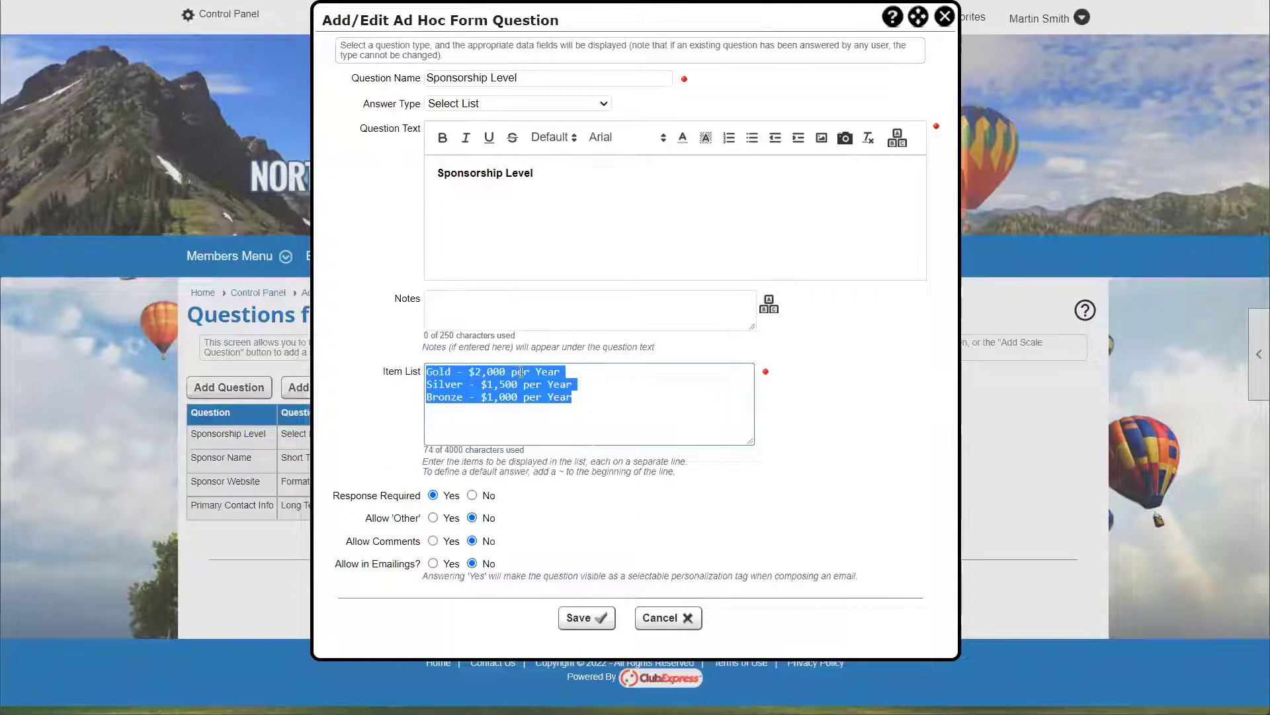
click(594, 398)
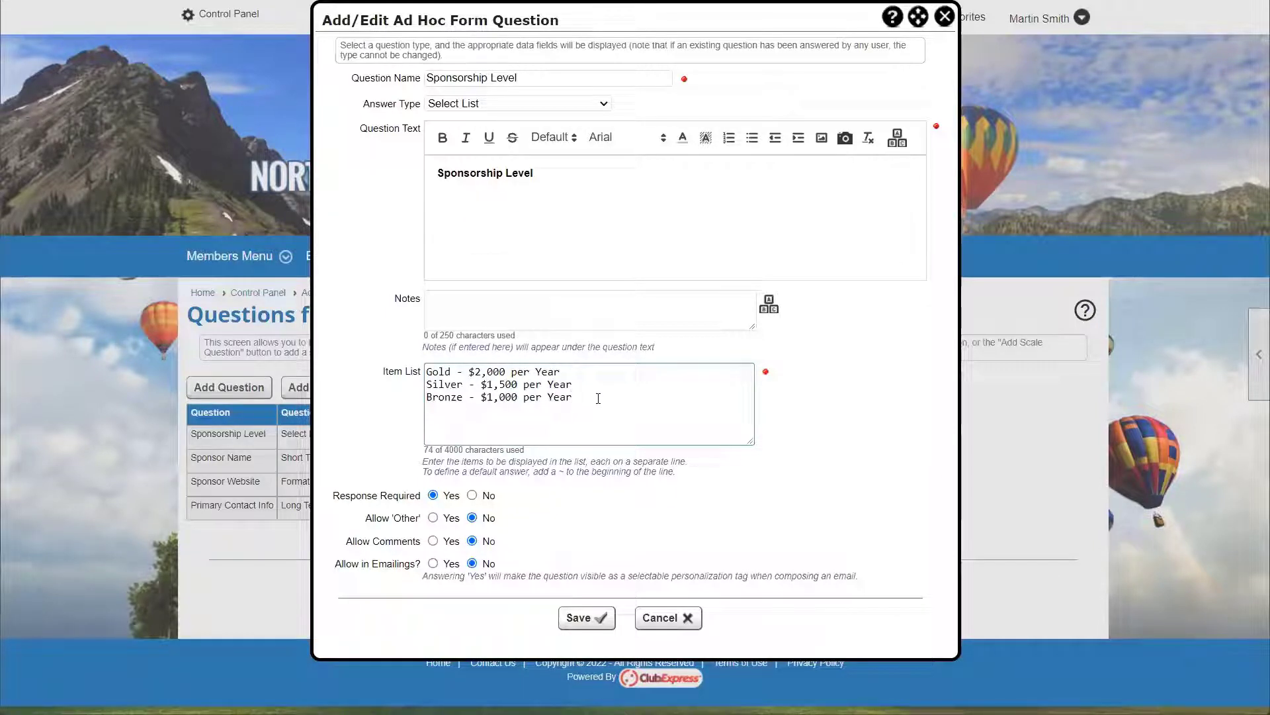
mouse_move(601, 396)
mouse_down()
mouse_move(418, 376)
mouse_move(581, 397)
mouse_up()
click(589, 398)
drag(584, 398, 409, 373)
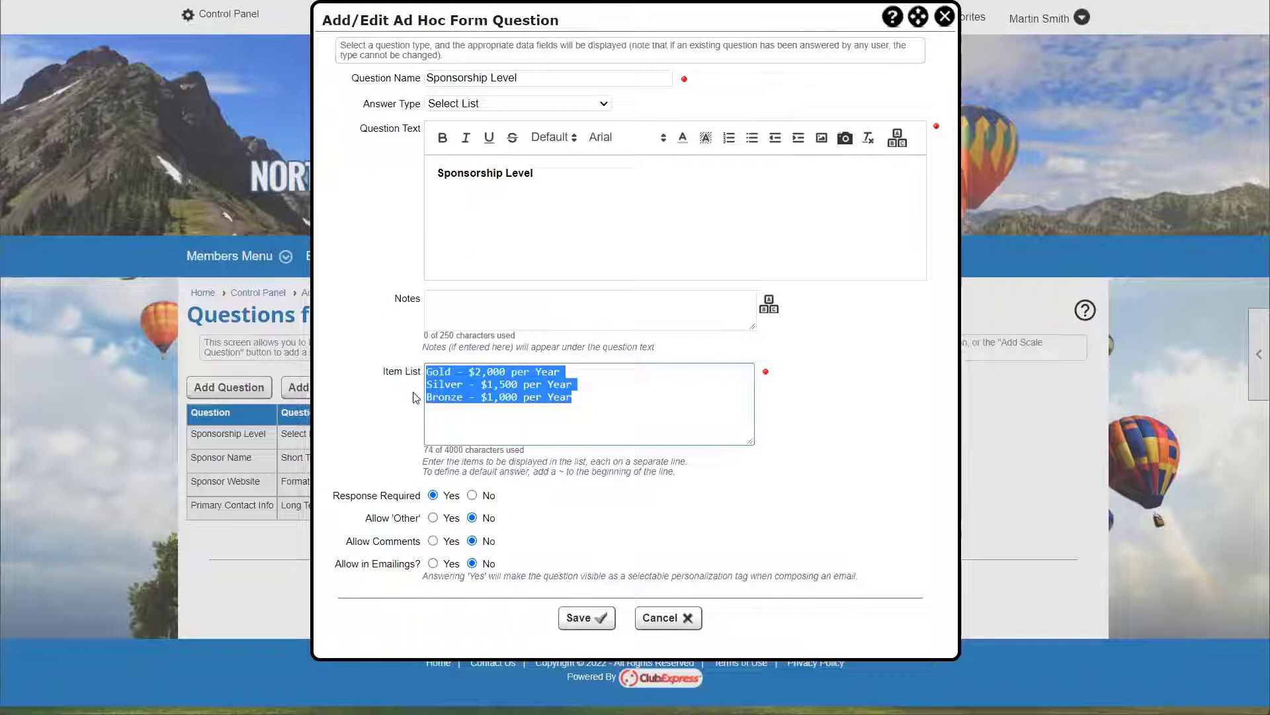
click(609, 394)
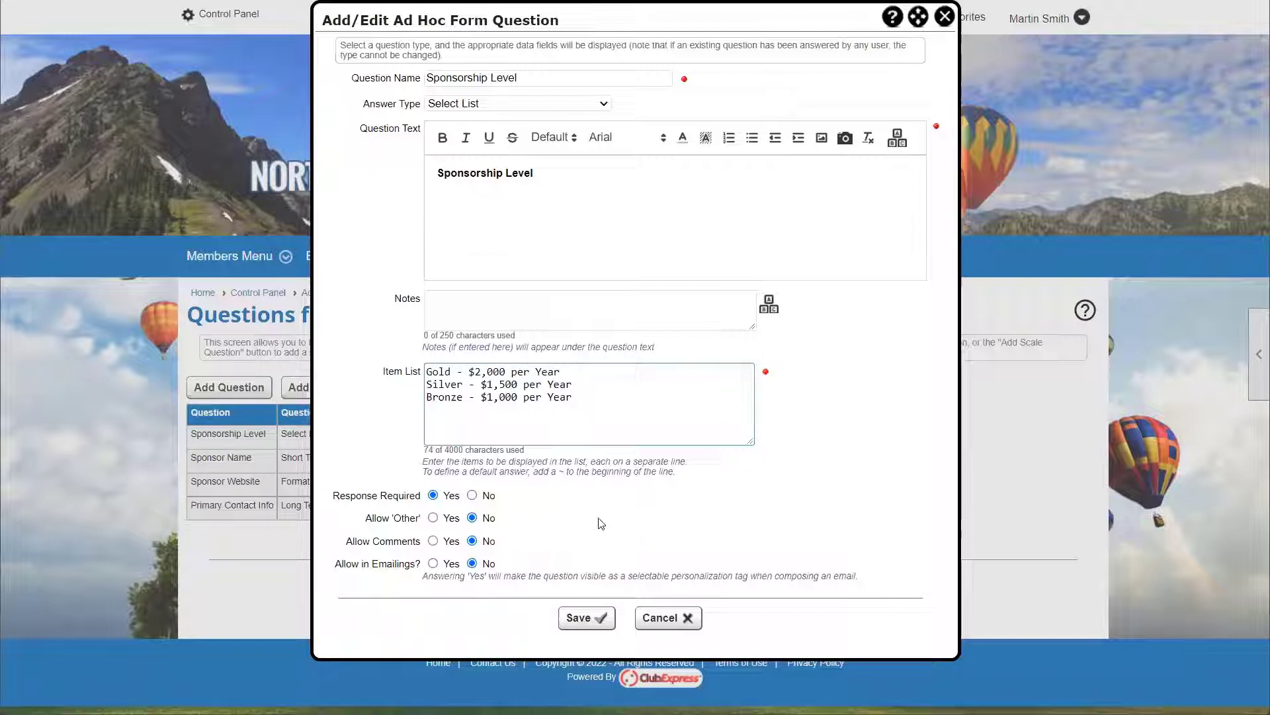
click(582, 617)
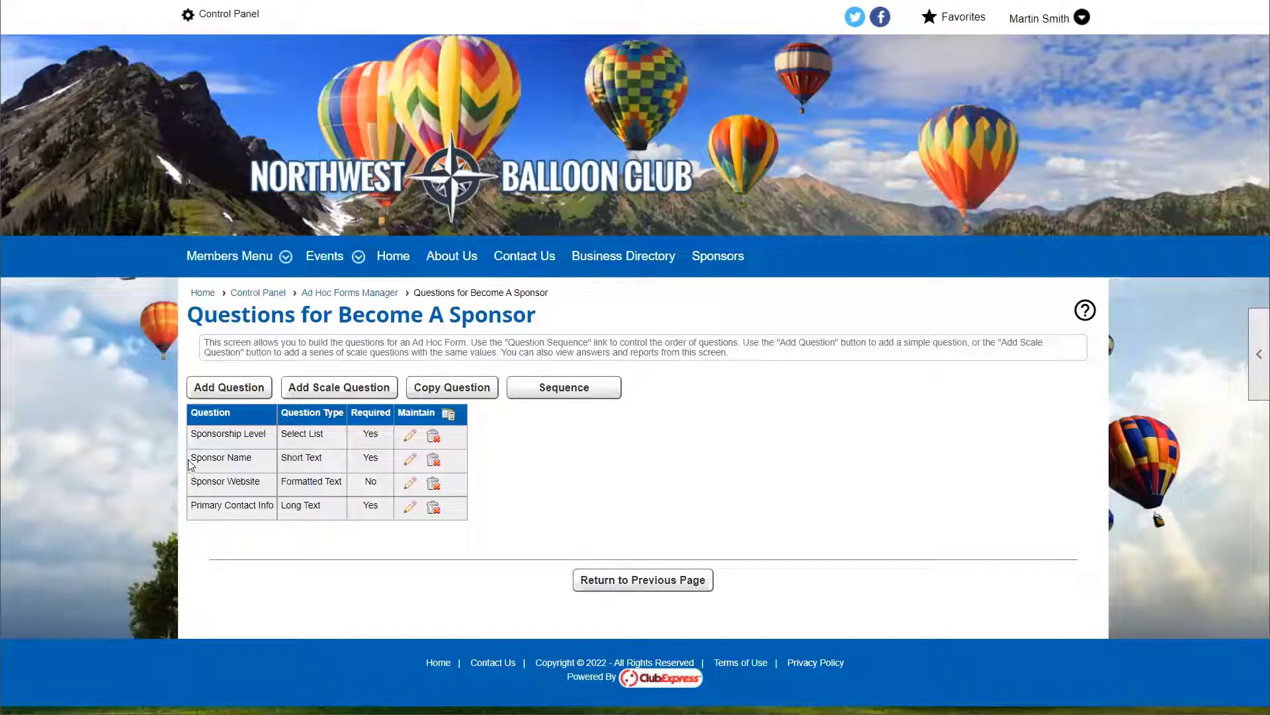
Step: Review the Sponsor Website question's answer types and formats, keep Formatted Text with Web Address (URL), and save the question
drag(190, 457, 267, 475)
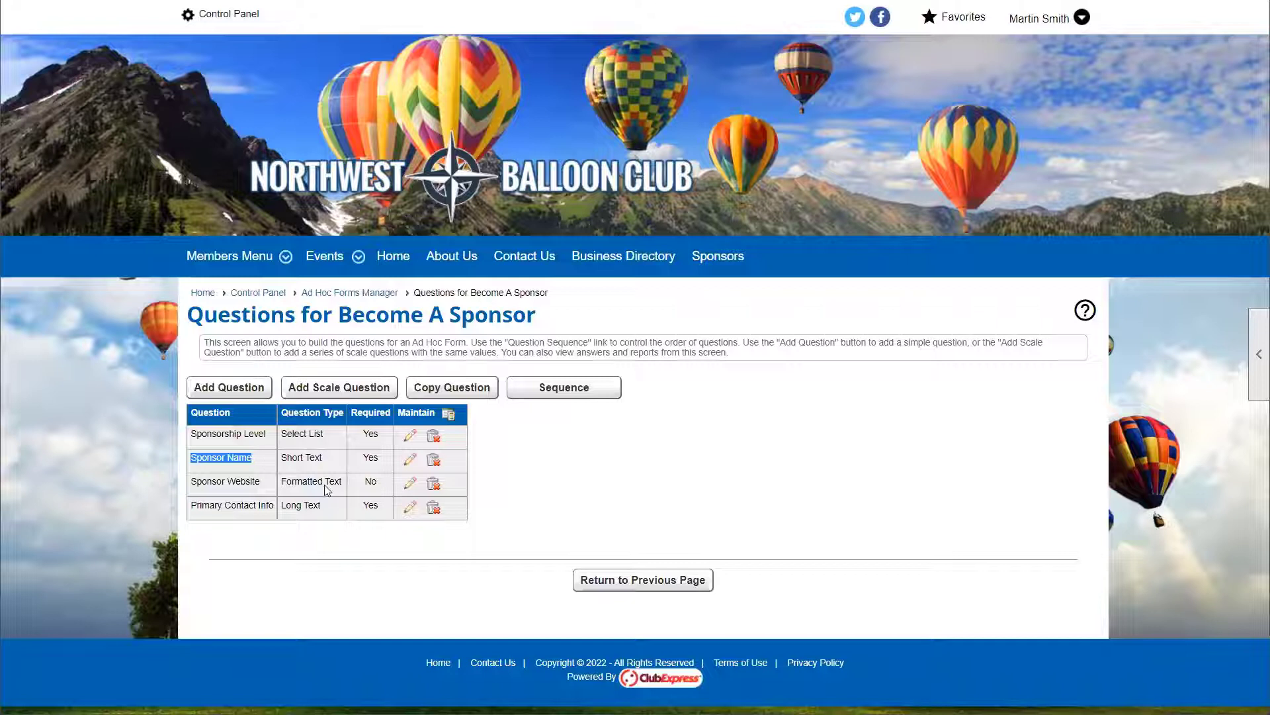
drag(190, 482, 274, 497)
click(249, 493)
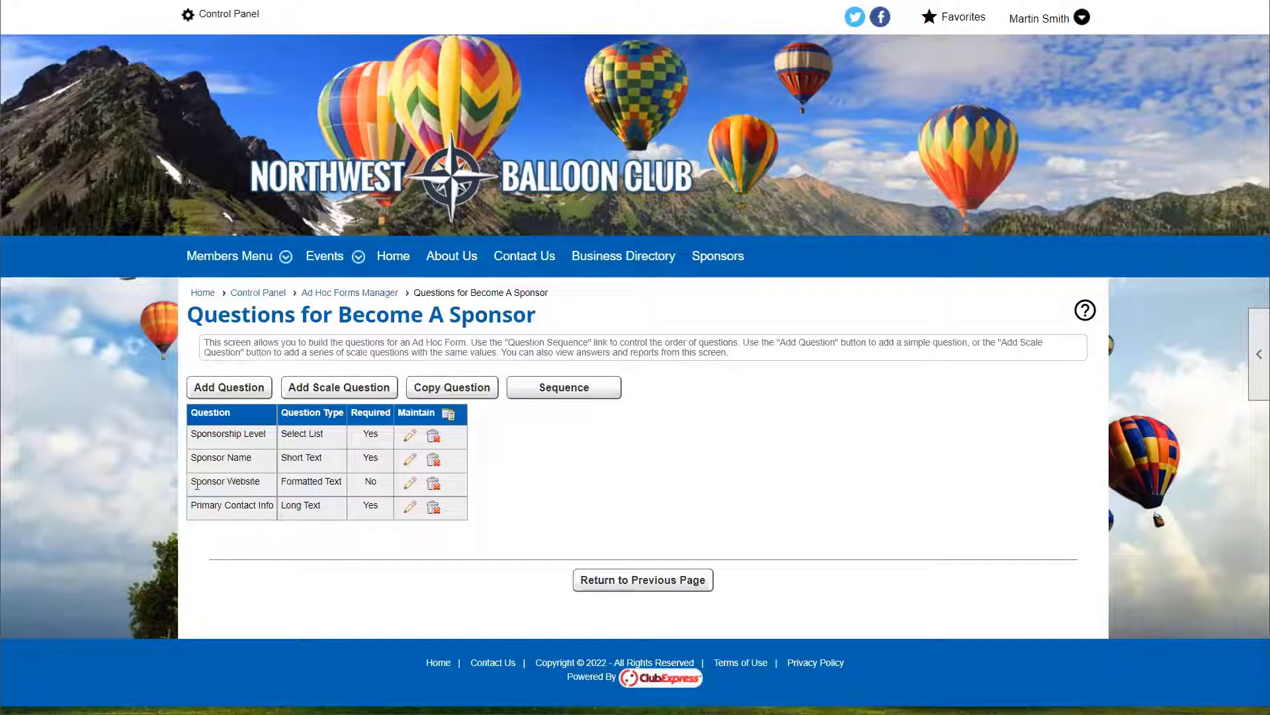
click(410, 484)
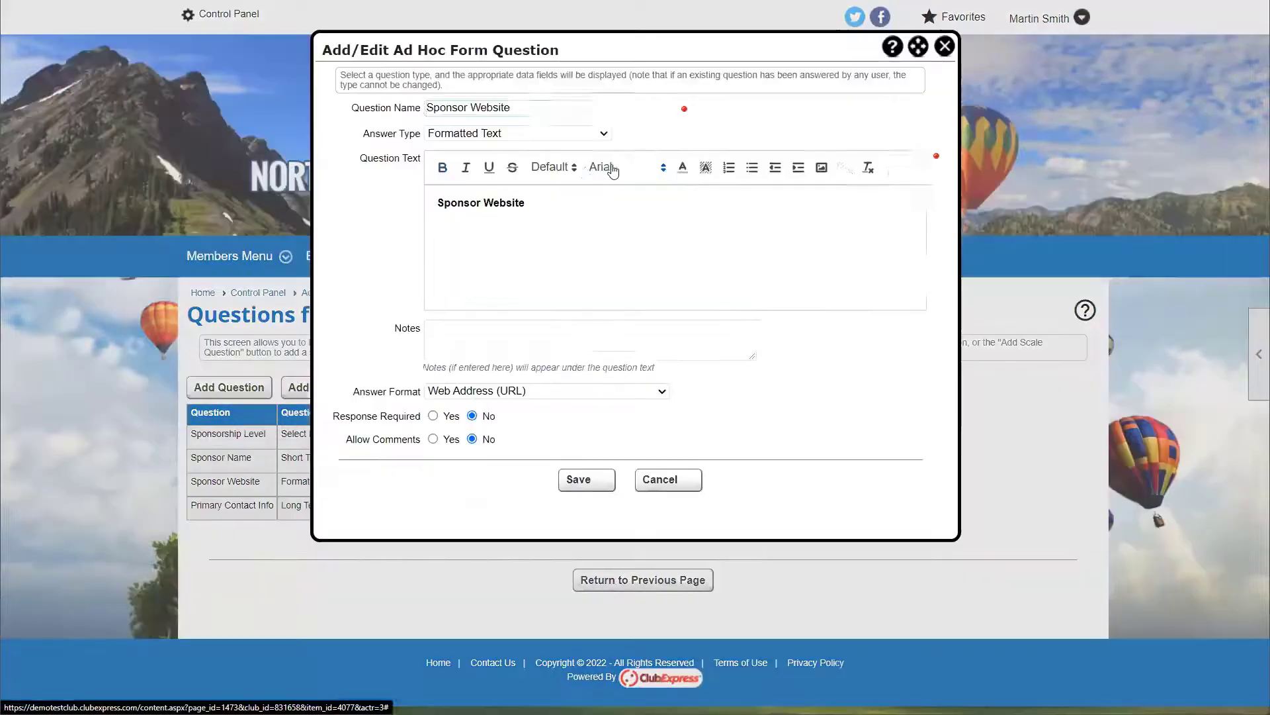
click(484, 139)
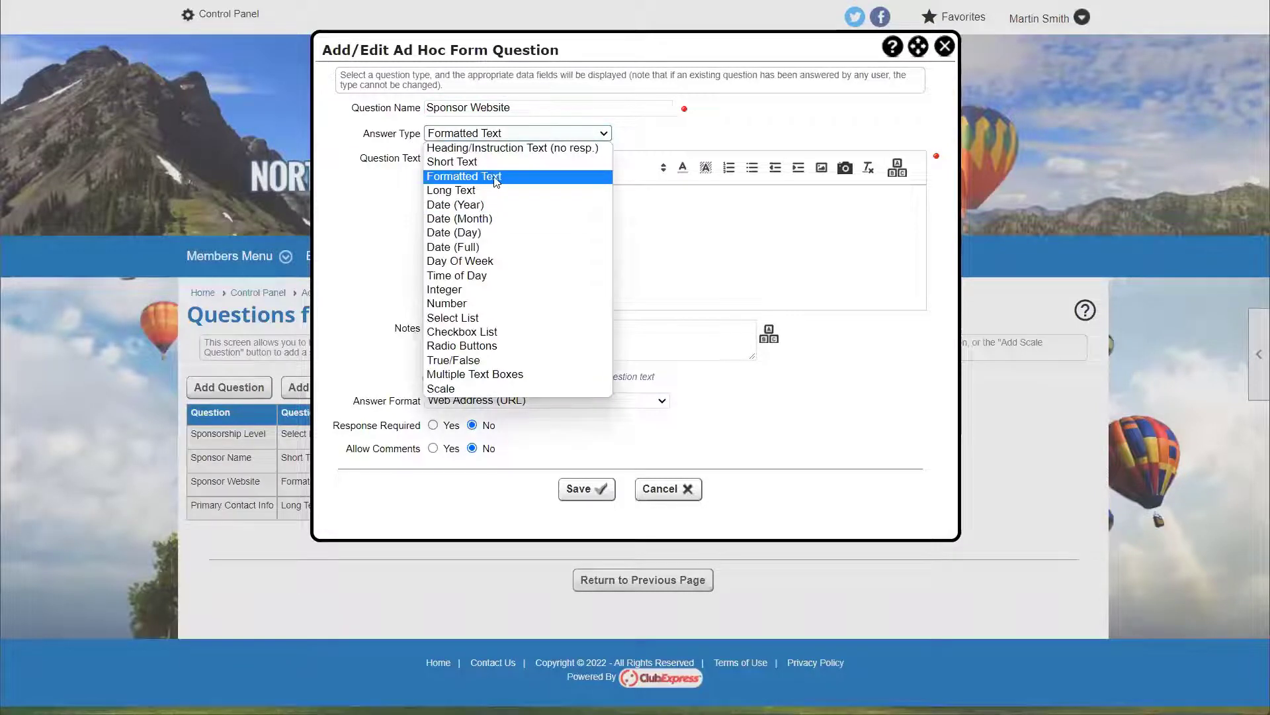
click(832, 327)
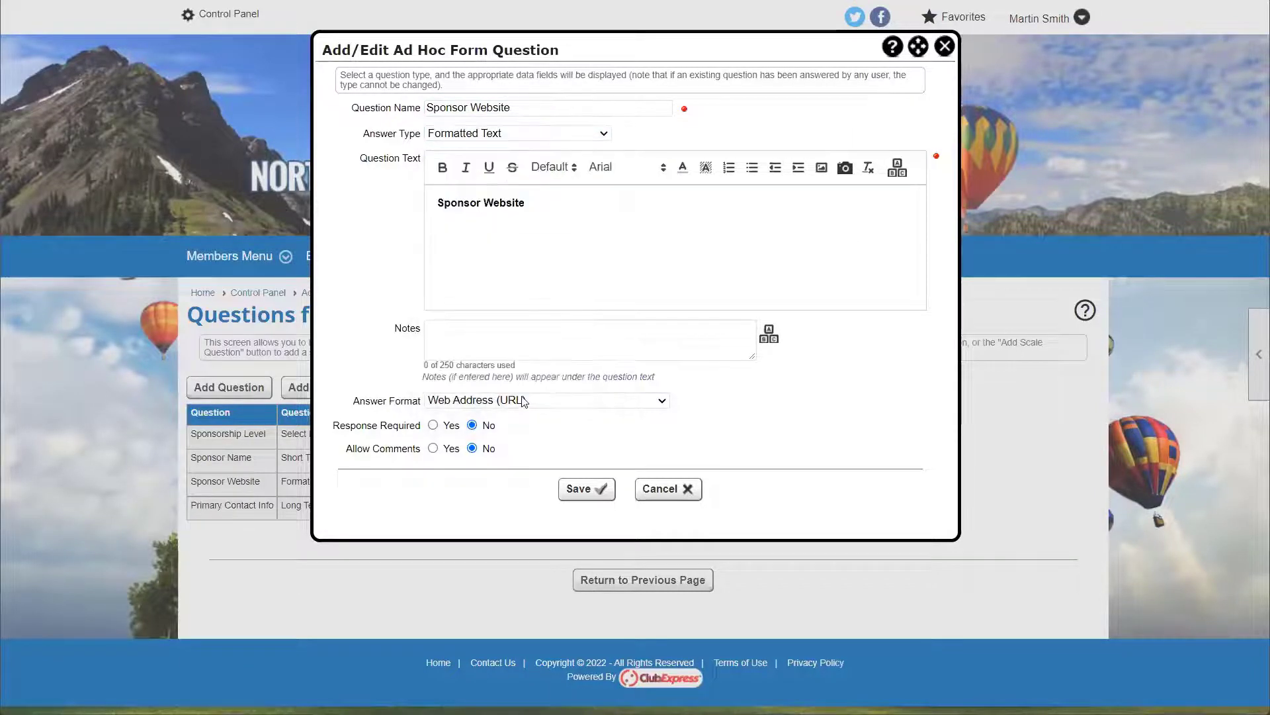
click(650, 399)
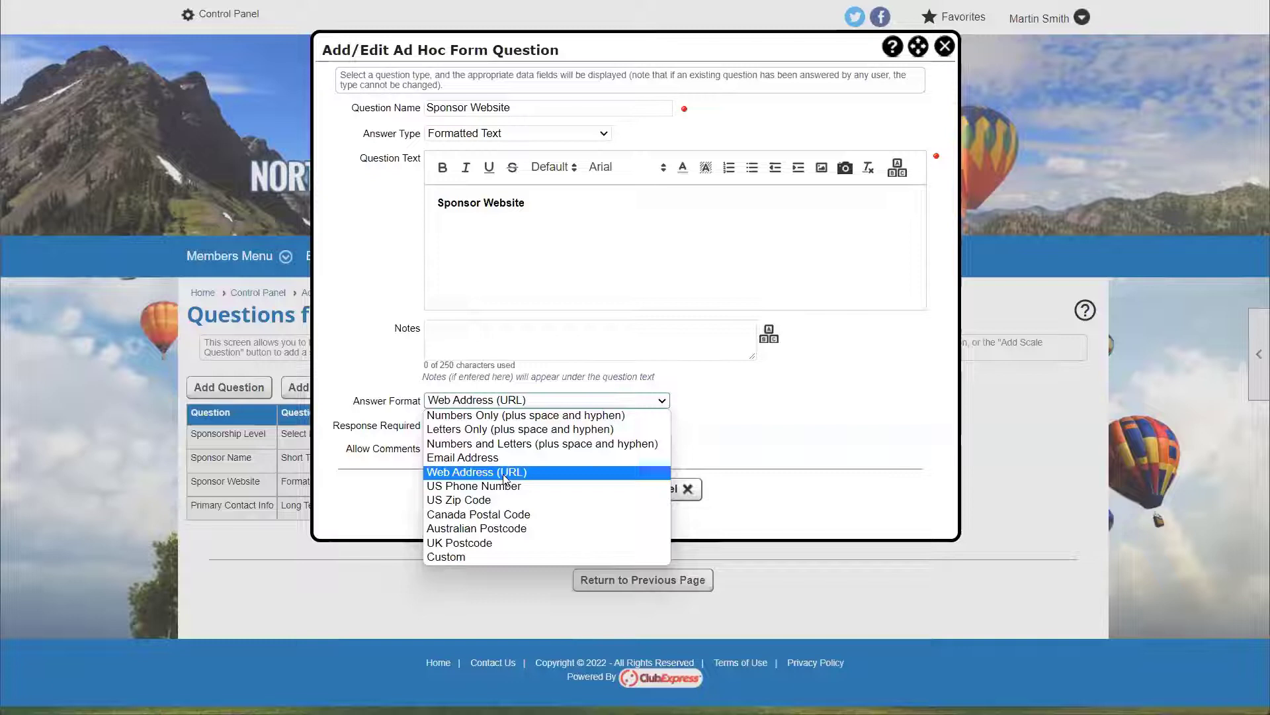
click(588, 476)
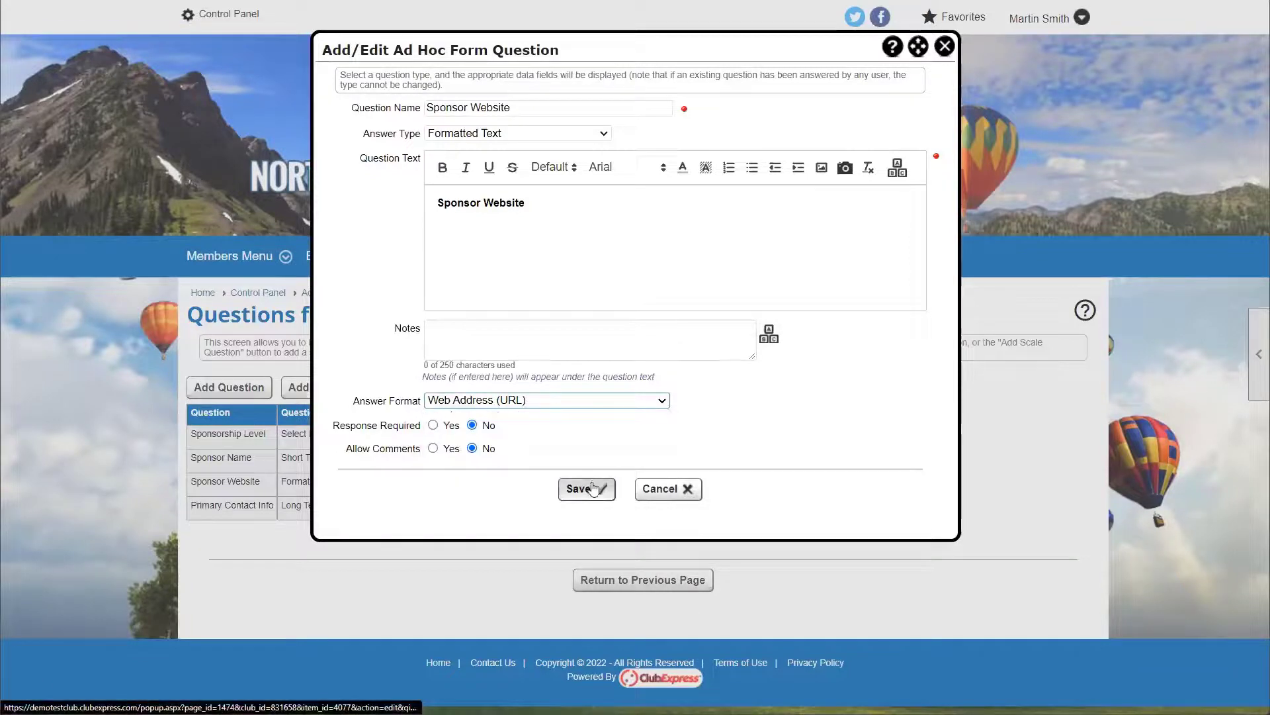
click(588, 493)
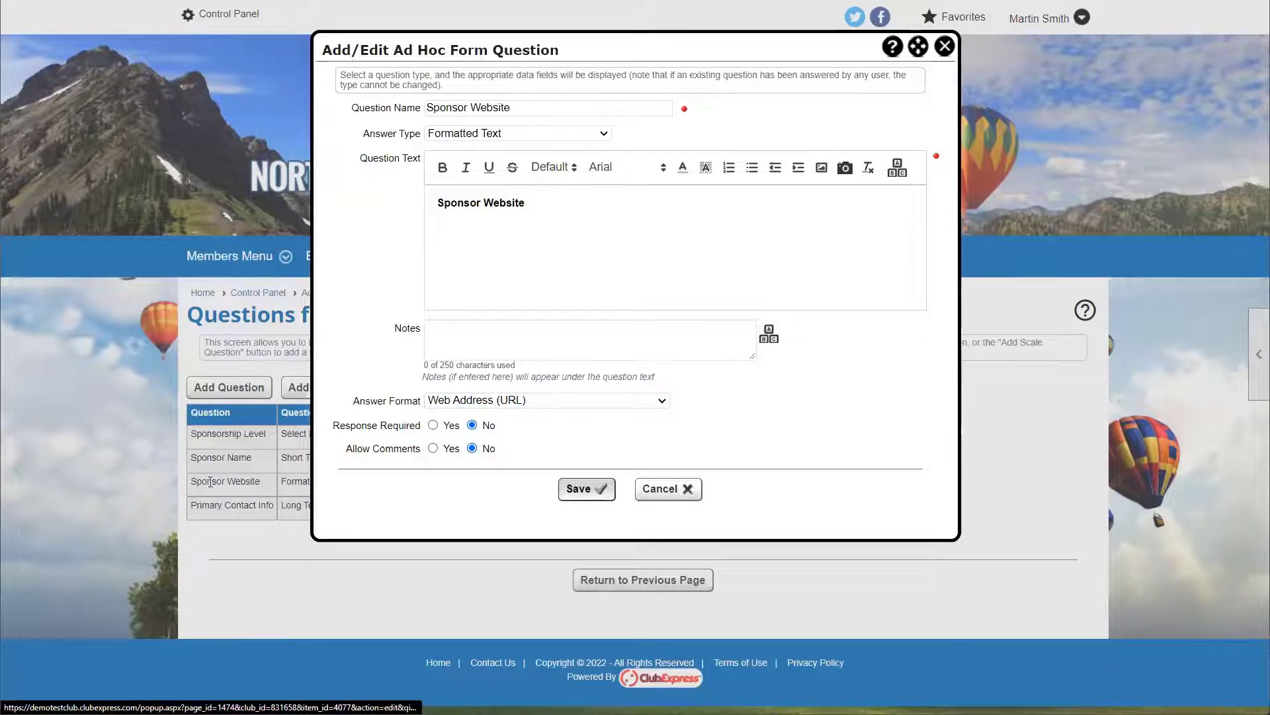
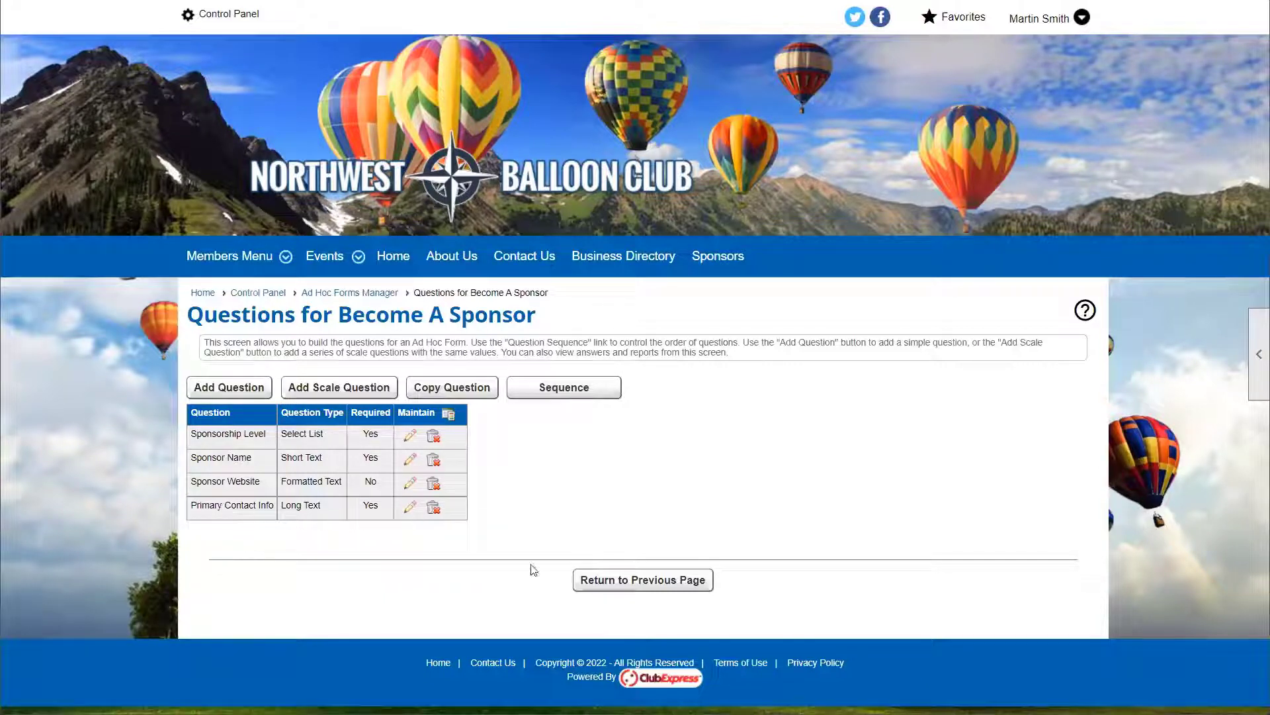
Step: Return from the form's questions to the Ad Hoc Forms Manager and bring the Become A Sponsor entry into view
click(582, 580)
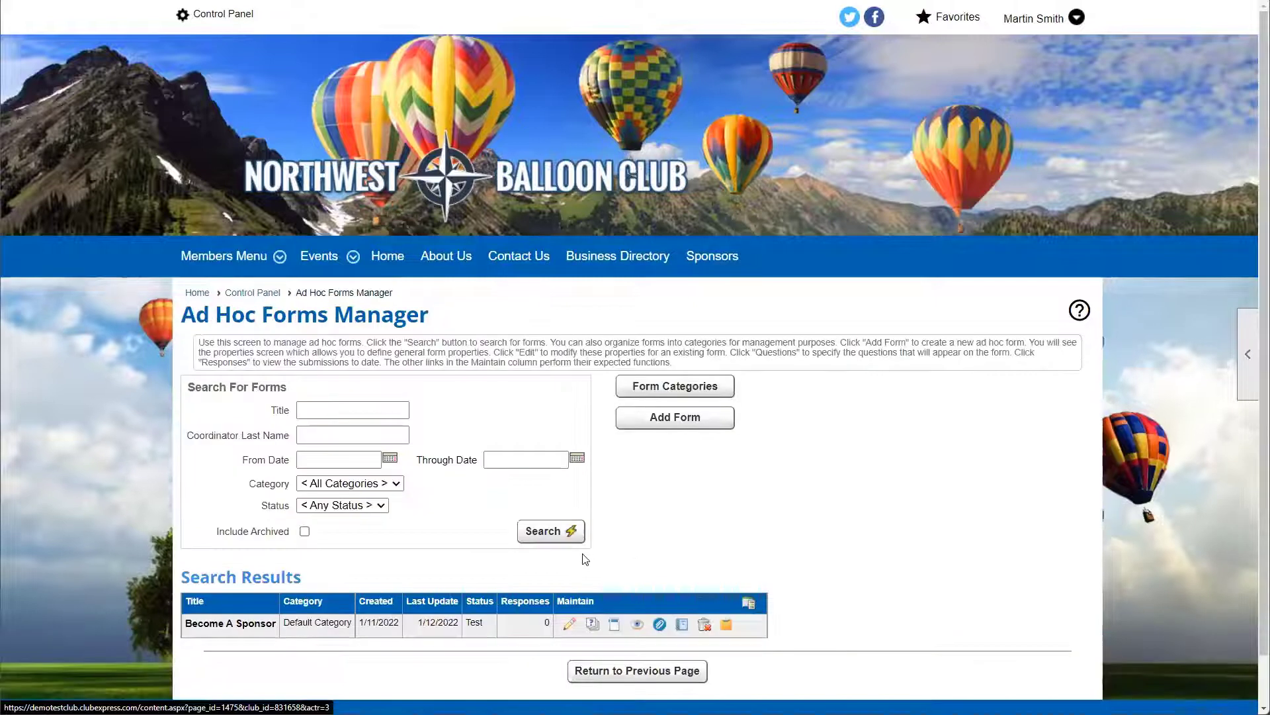
scroll(666, 549, down, 1)
scroll(666, 549, down, 1)
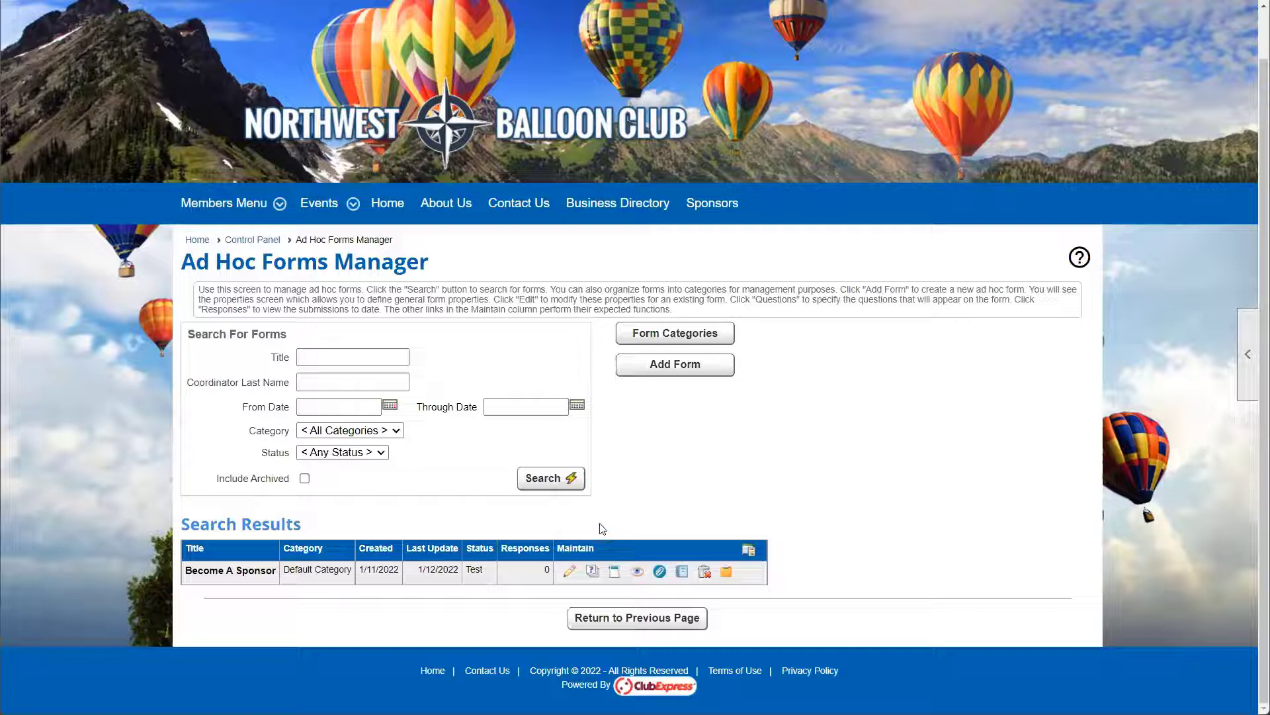
Step: Open the Become A Sponsor form's properties, review the Attachments and Include Attachments with Emails settings, and save the form
click(570, 573)
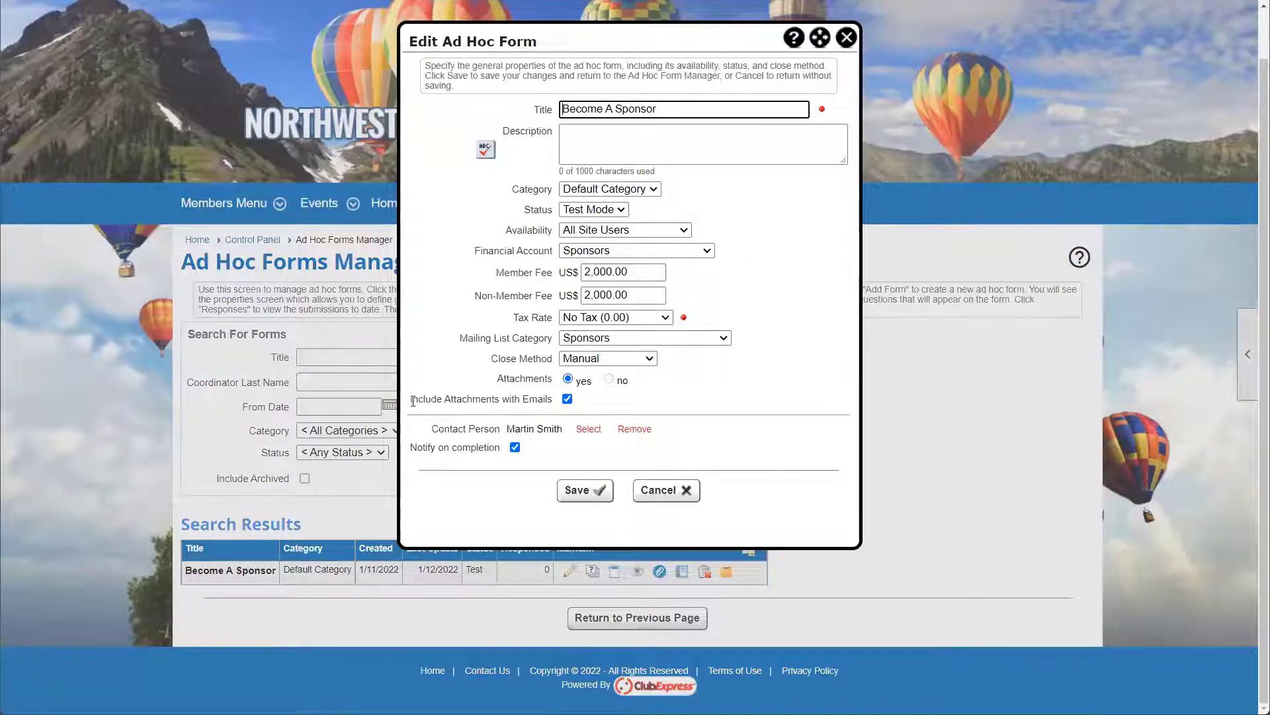
drag(498, 380, 554, 387)
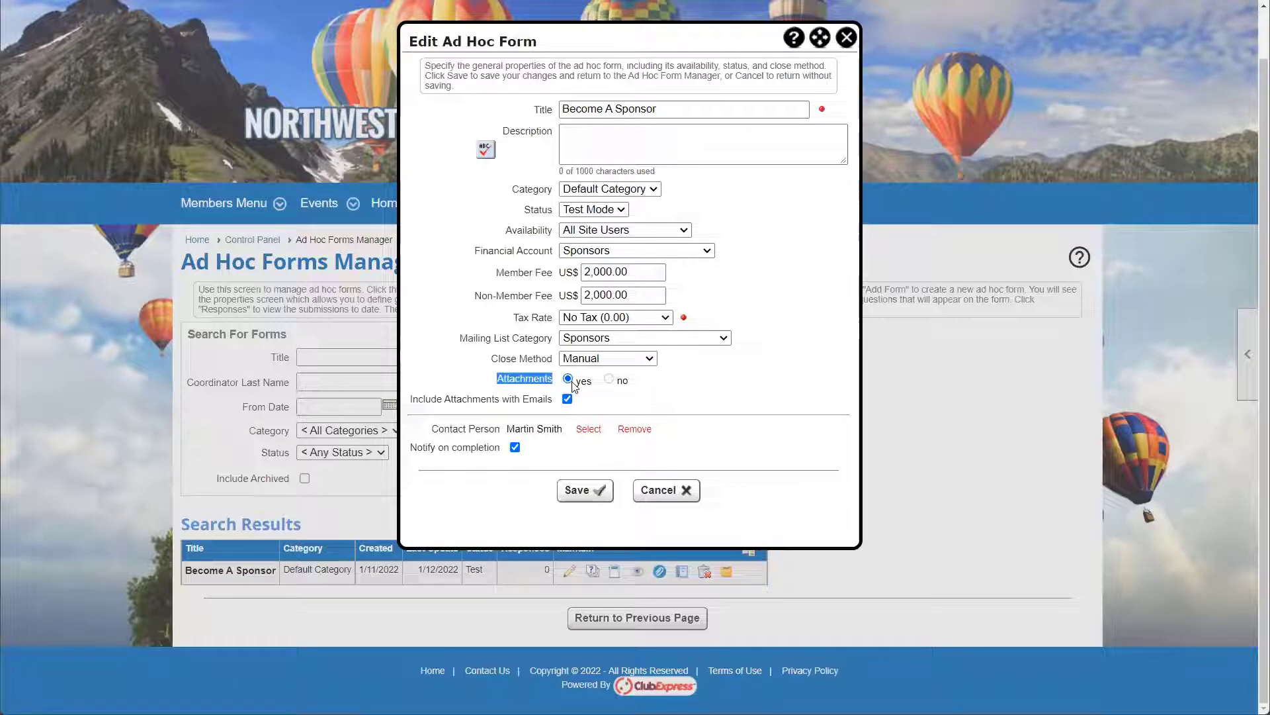
drag(415, 401, 553, 403)
click(609, 412)
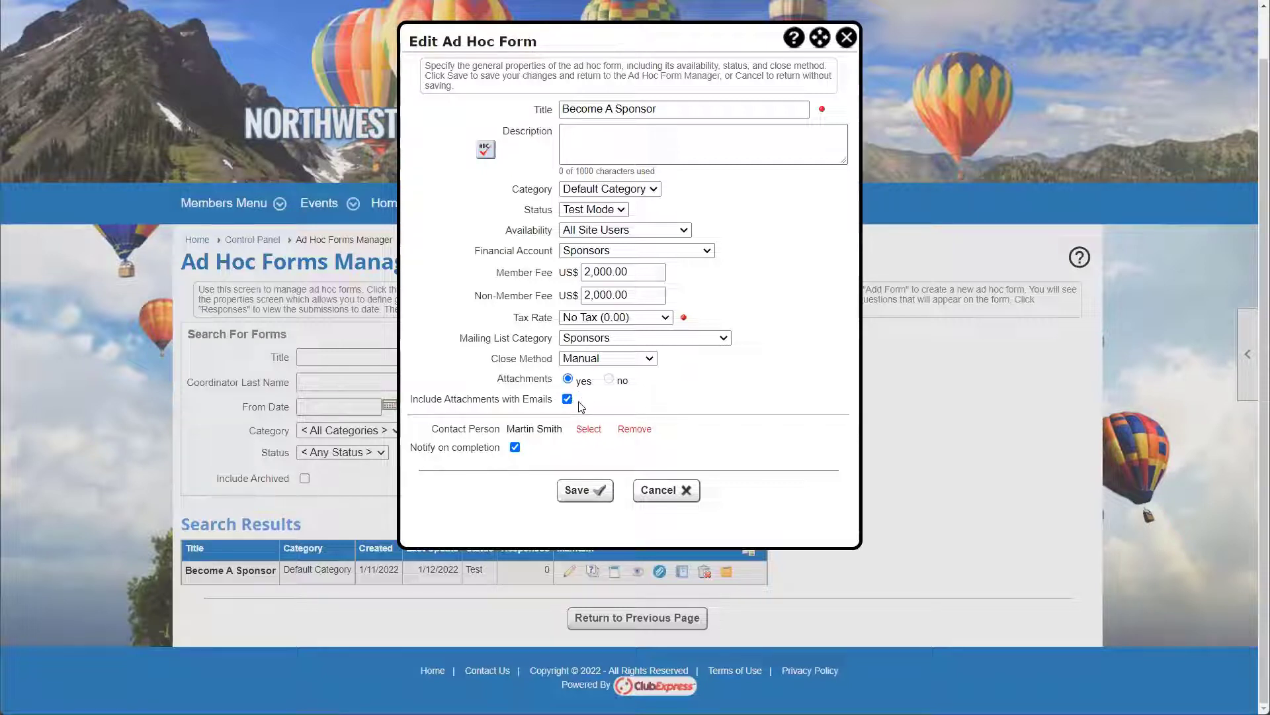
click(582, 490)
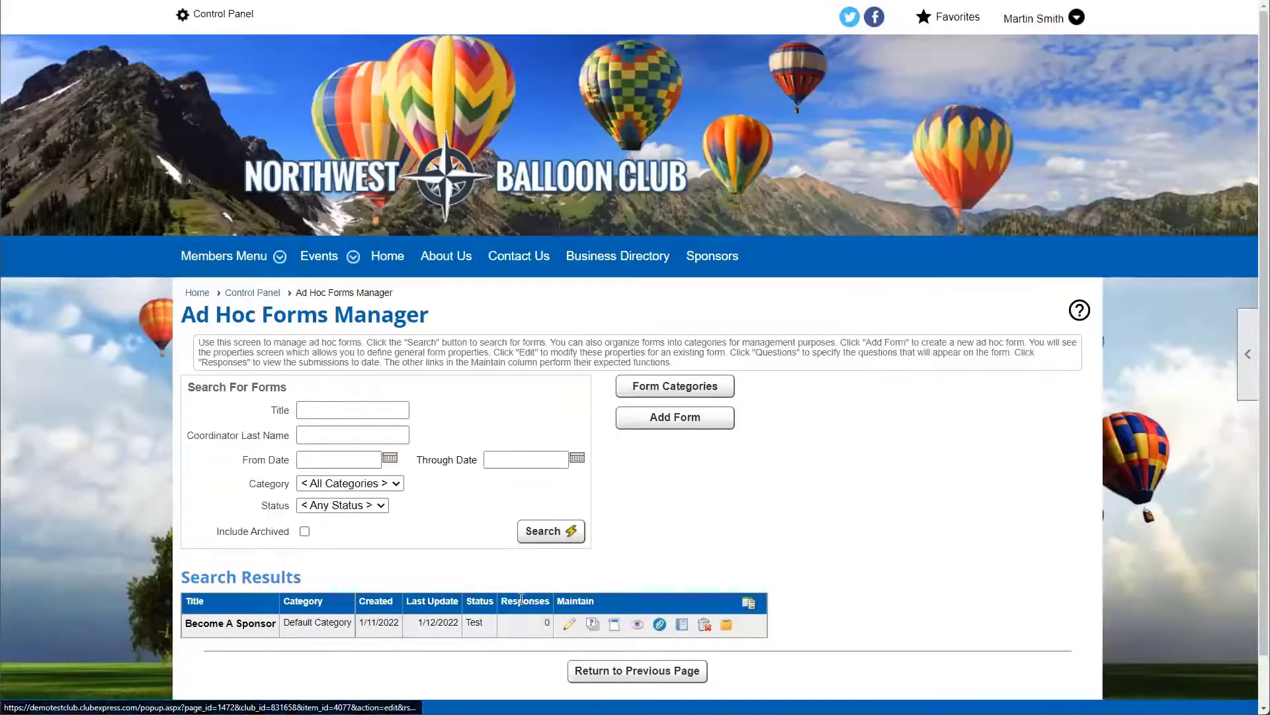
click(573, 624)
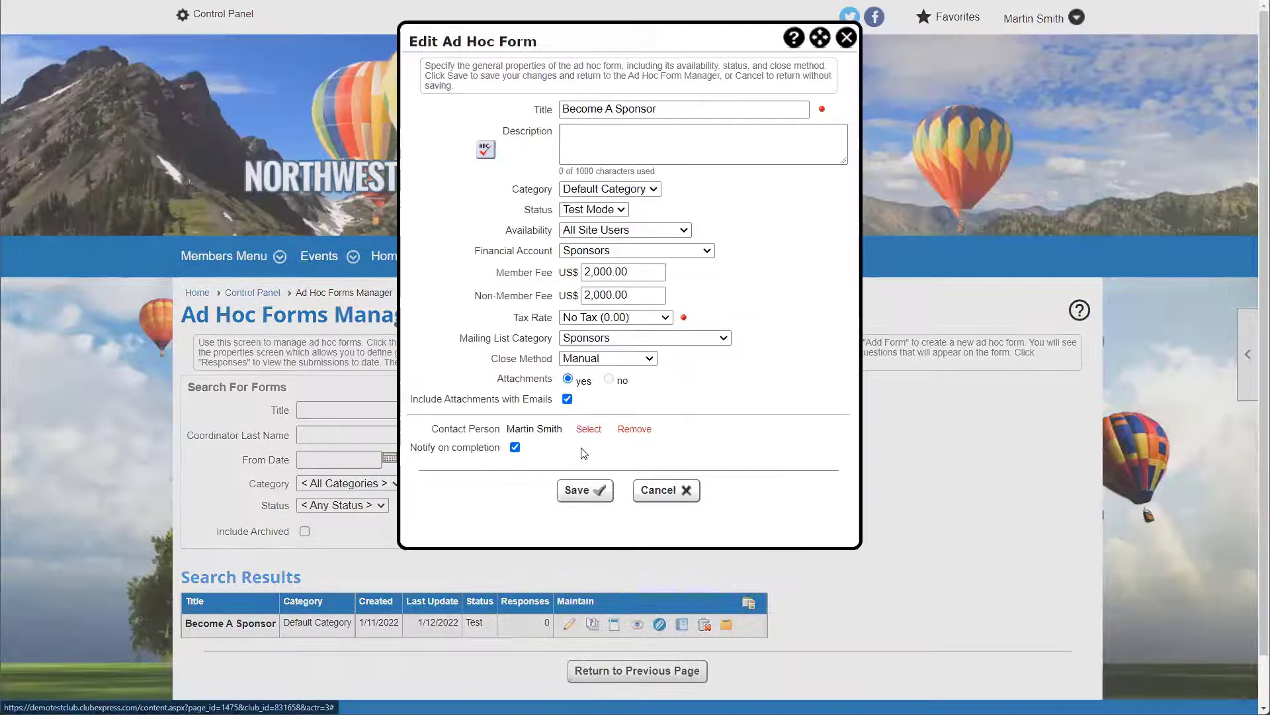
click(584, 489)
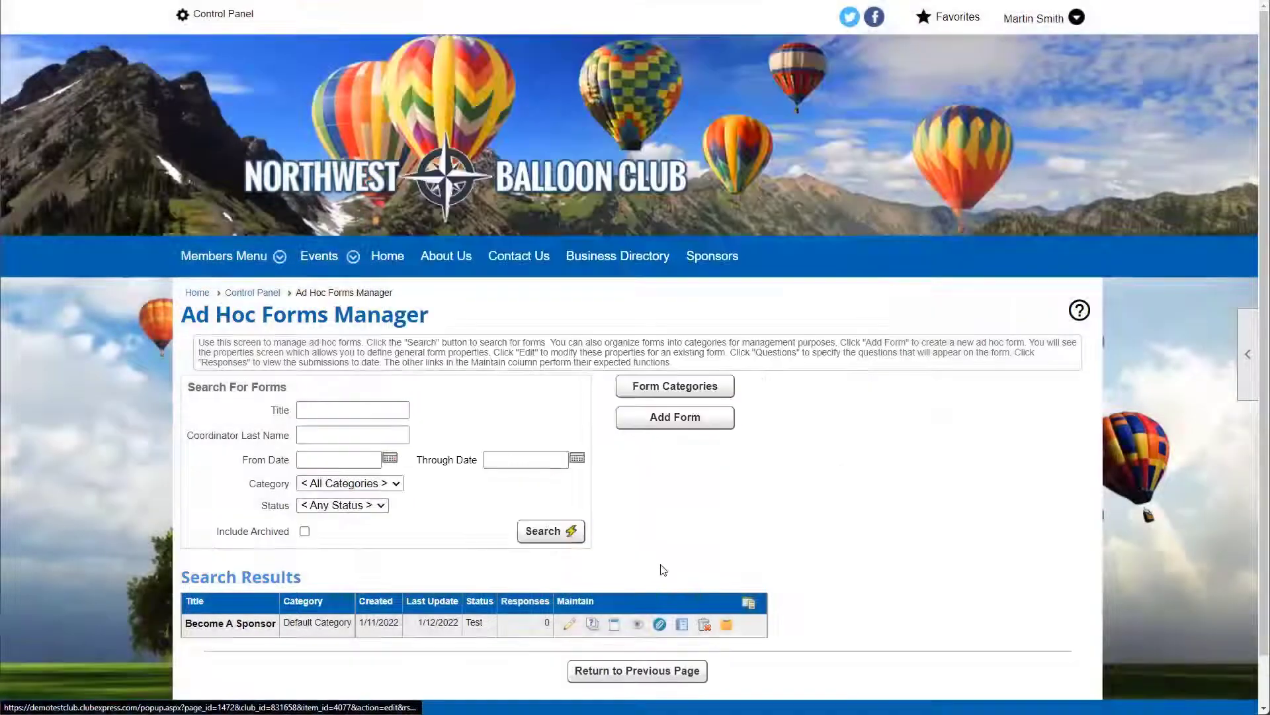
Step: Open the Become A Sponsor form's attachment definitions, review the Sponsor Logo entry and its Required setting, and save the definitions
click(660, 625)
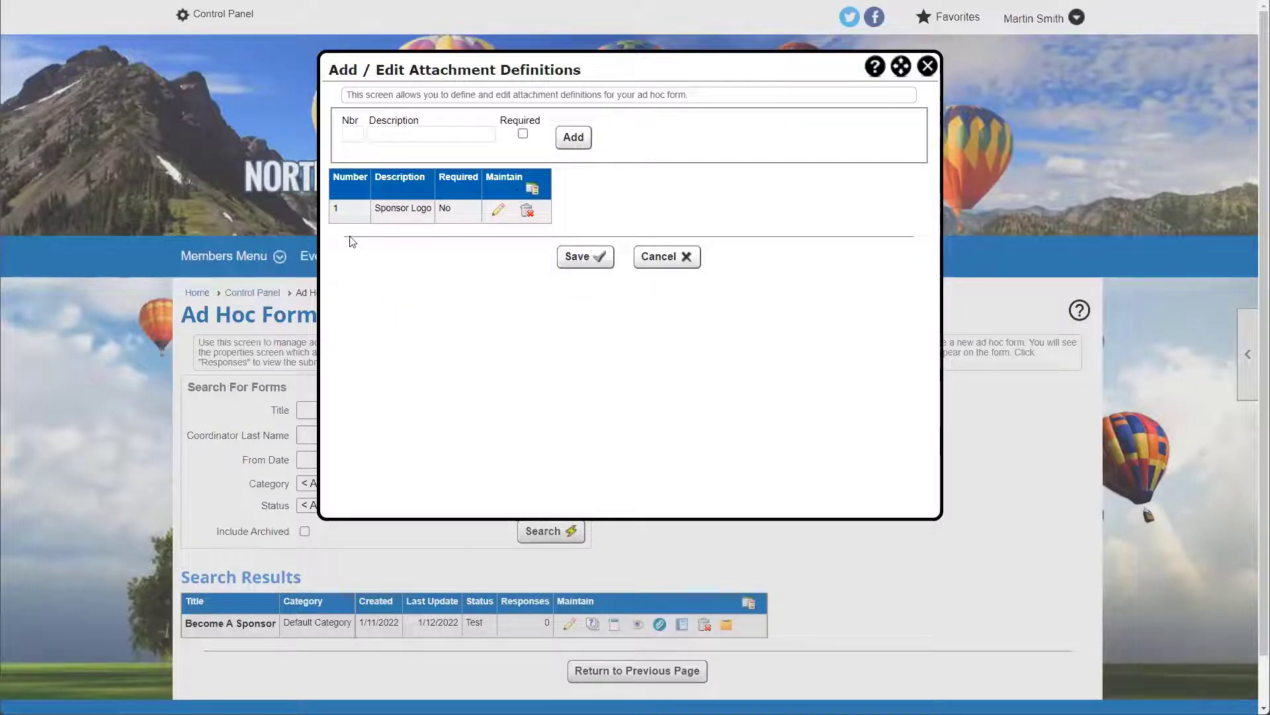
drag(376, 208, 424, 211)
click(462, 242)
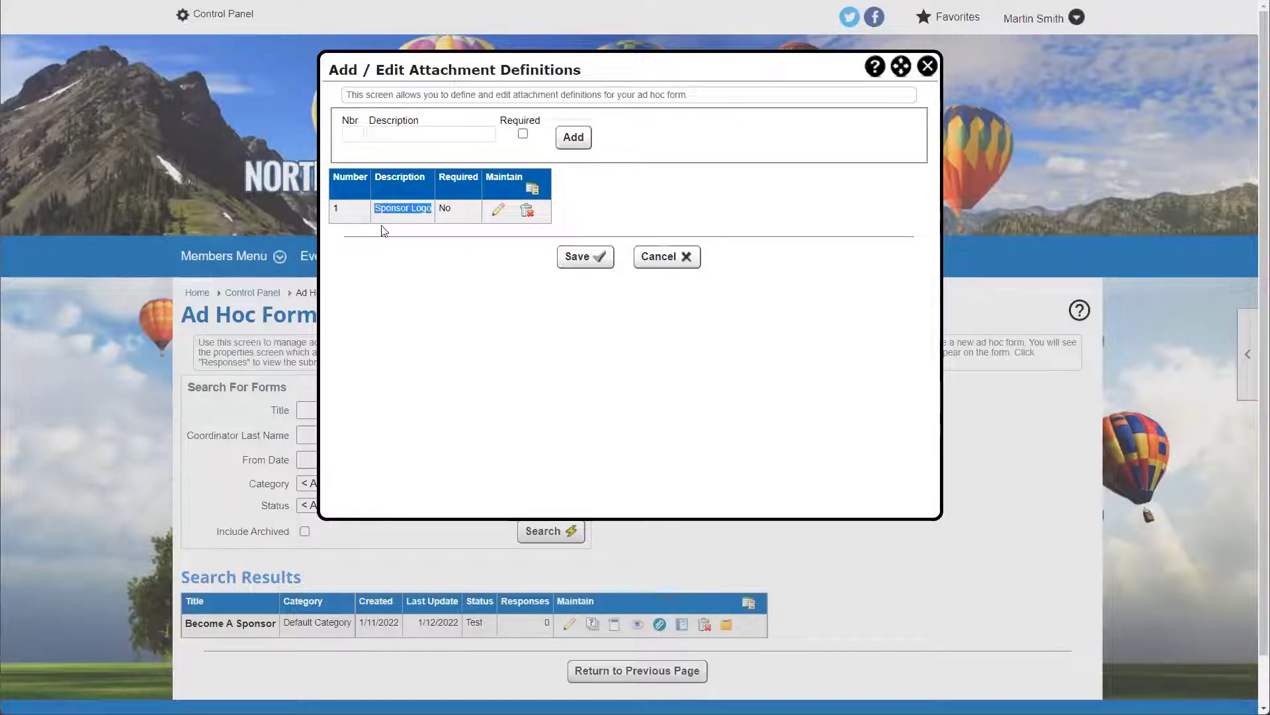
click(446, 211)
drag(446, 211, 450, 246)
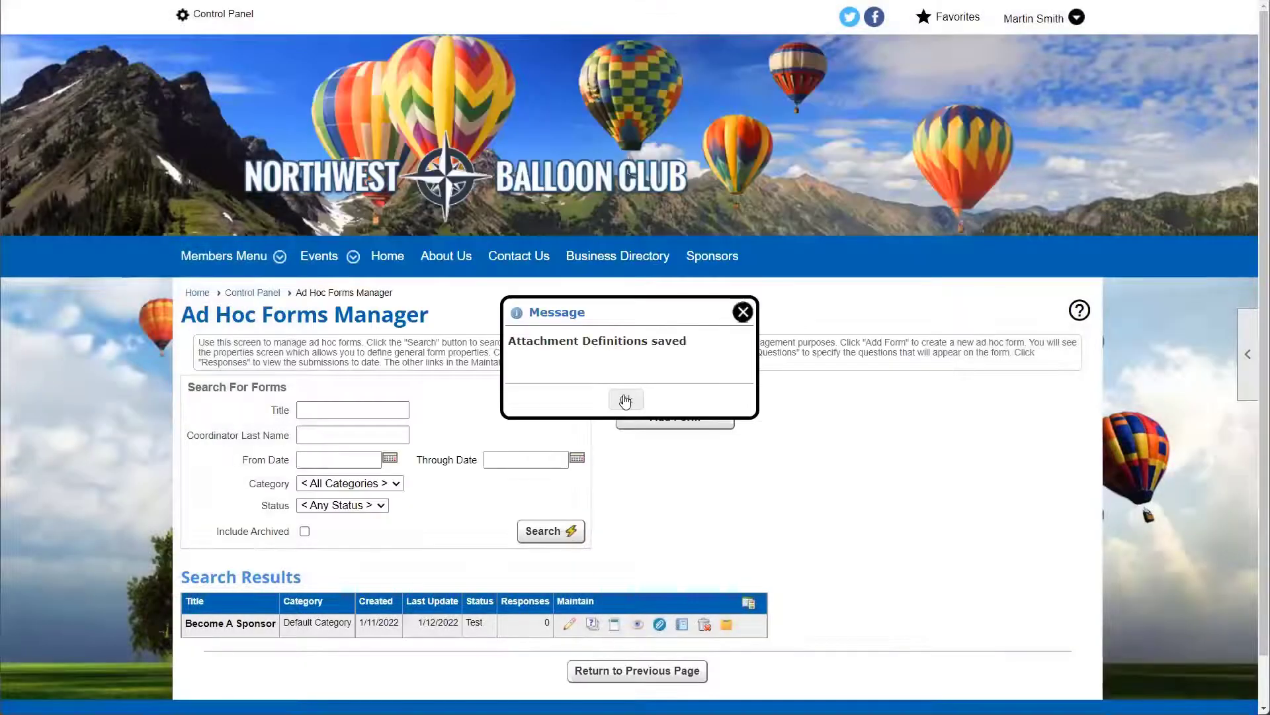
click(629, 400)
Step: Open the Become A Sponsor form's properties, review the Status setting, and save the form without changes
scroll(661, 516, down, 1)
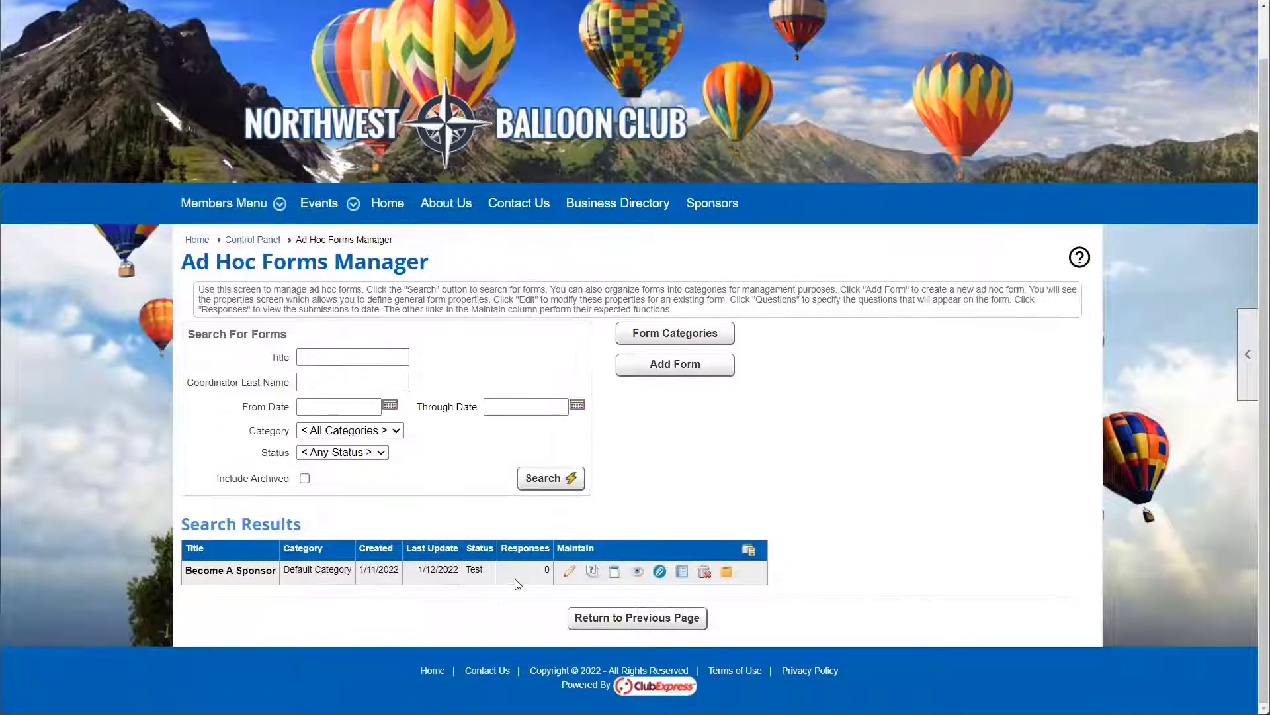
click(570, 571)
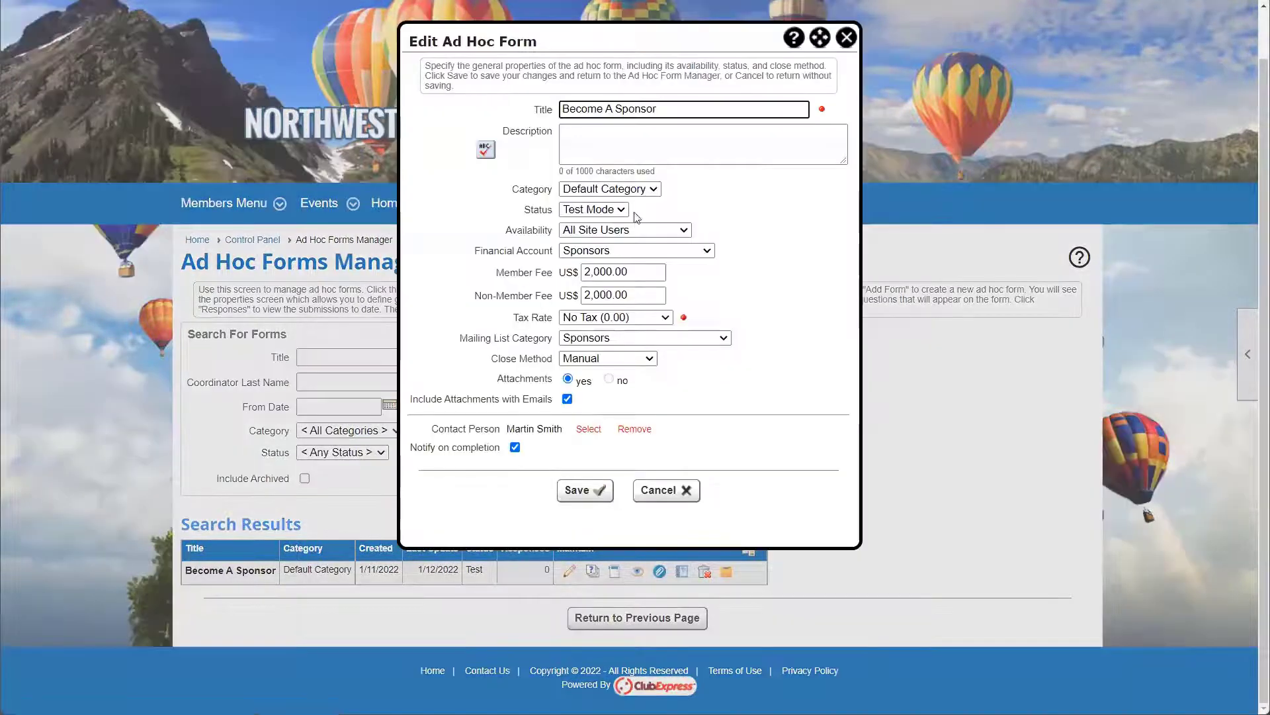
drag(642, 212, 530, 213)
double_click(530, 213)
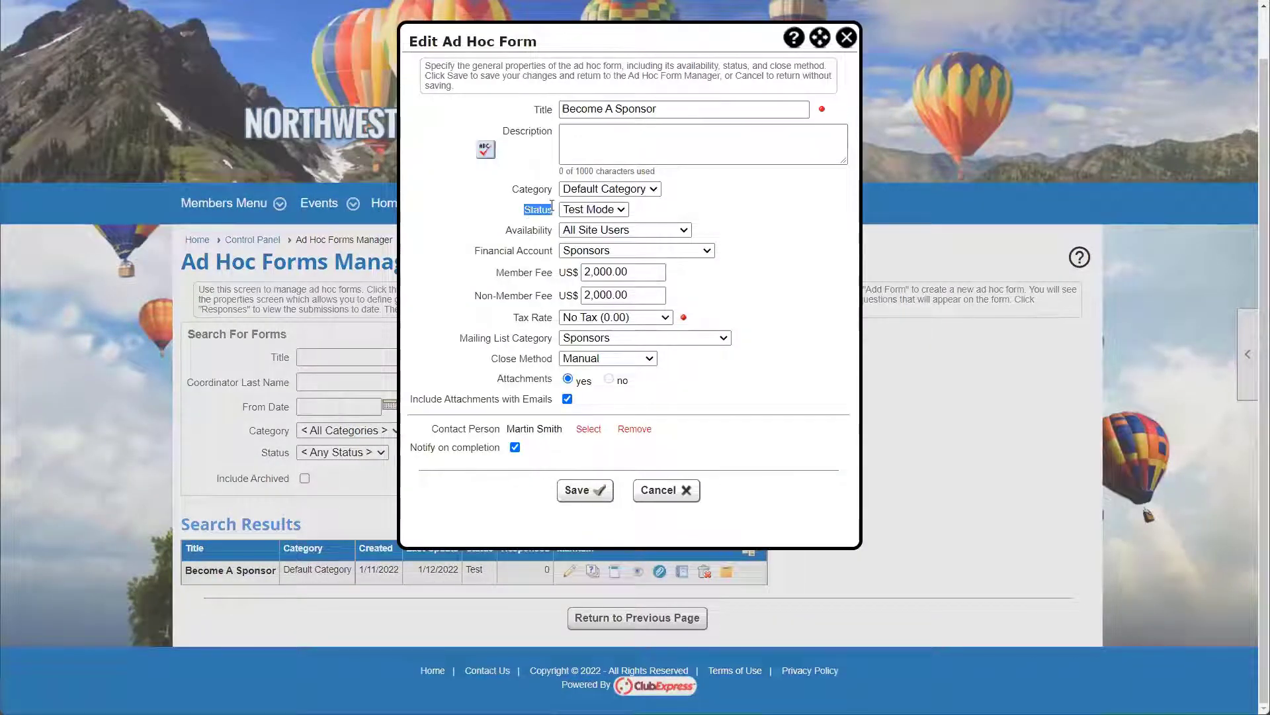
click(585, 490)
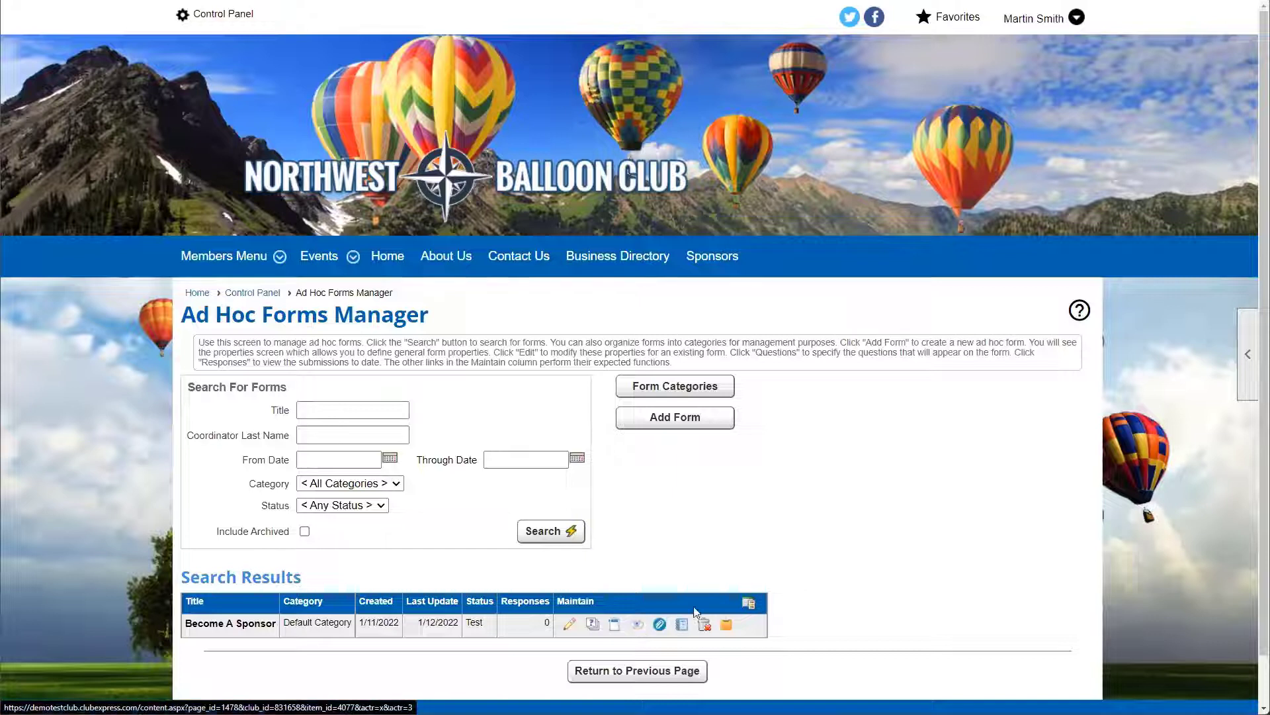
Step: Open the form as a respondent and fill in Gold - $2,000 per Year, sponsor name ClubExpress, website ClubExpress.com, and the contact's name
click(639, 629)
scroll(640, 567, down, 3)
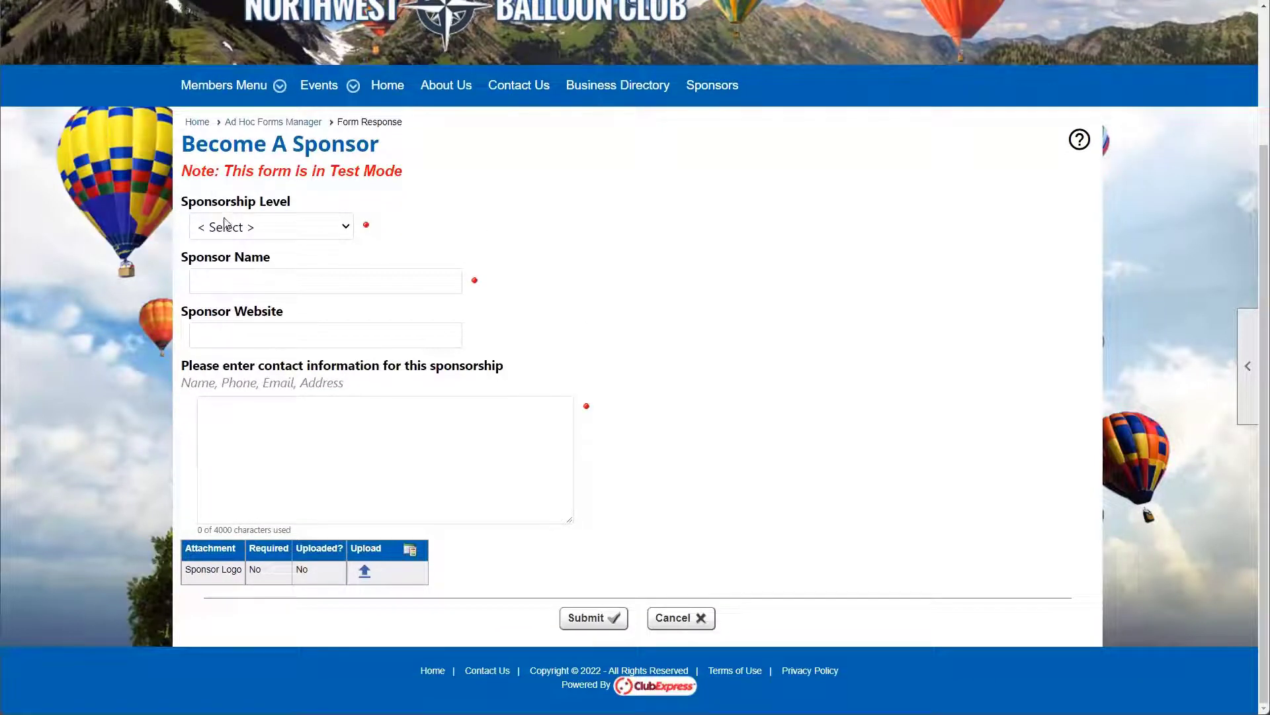
click(308, 227)
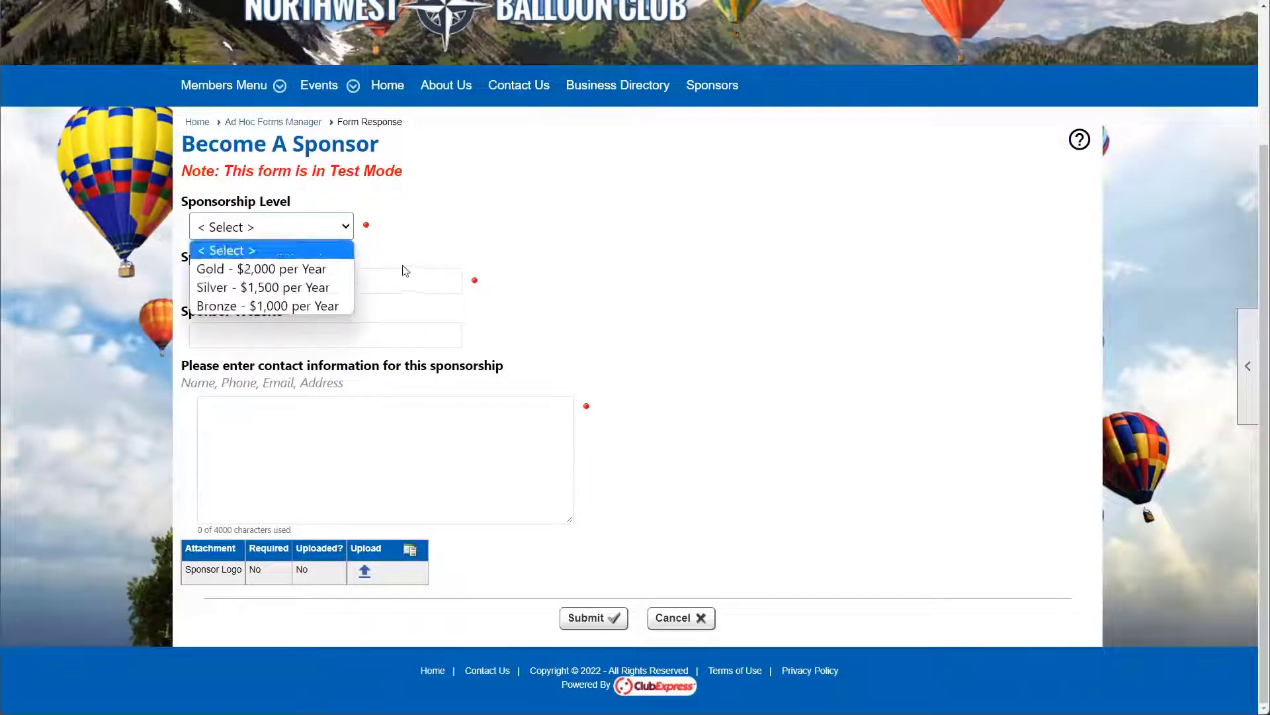
click(307, 269)
click(334, 284)
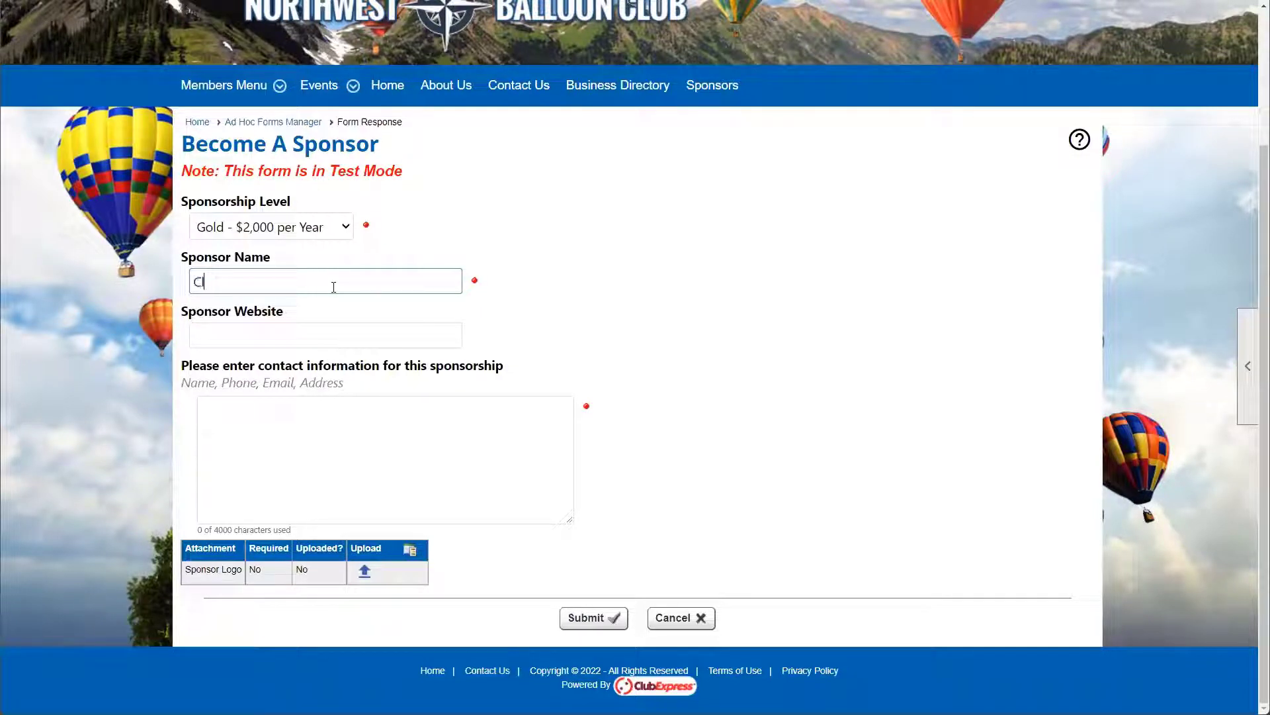
text(ClubExpress)
click(297, 336)
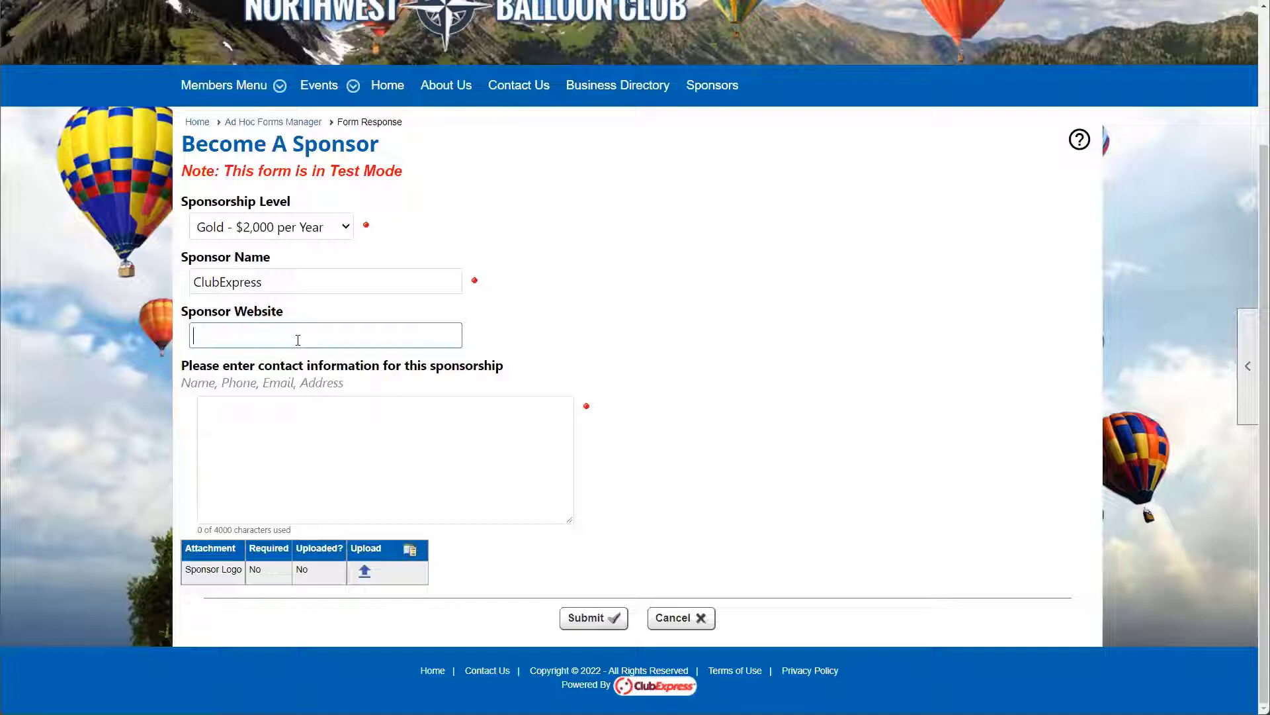
text(ClubExpress.com)
click(249, 410)
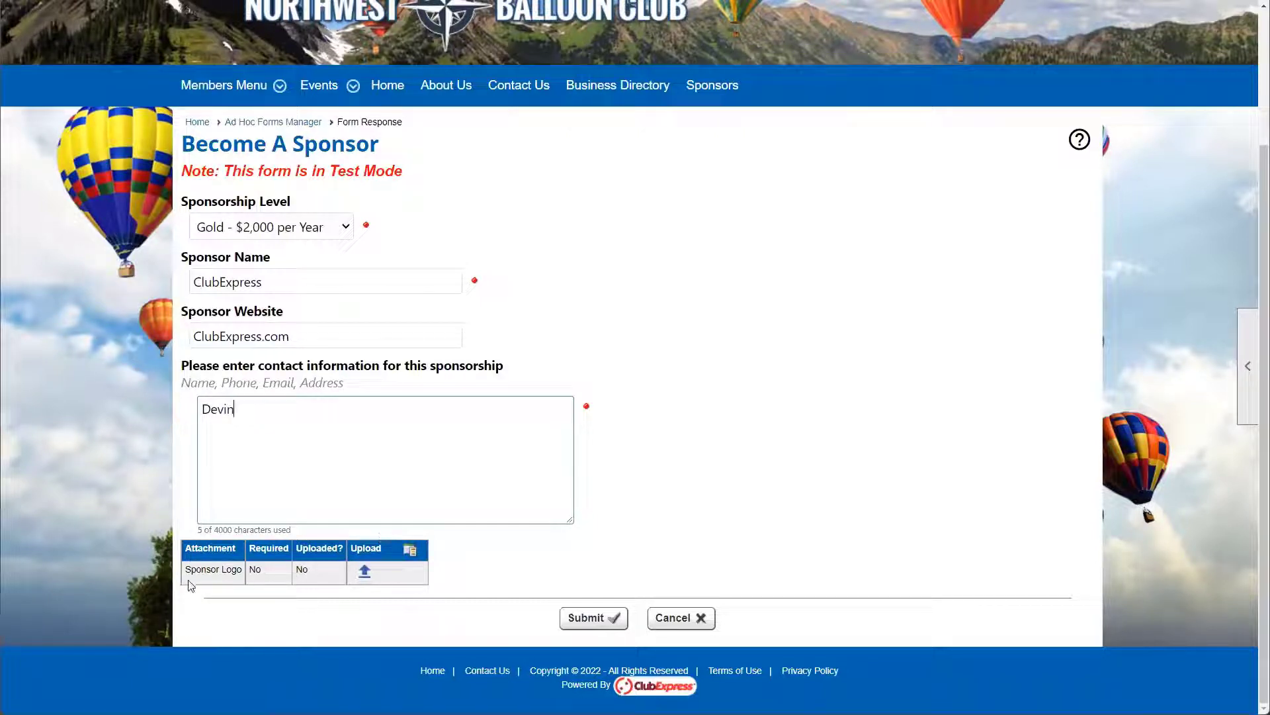
Step: Review the Sponsor Logo attachment row, then submit the test sponsorship response and dismiss the confirmation
drag(186, 575, 323, 578)
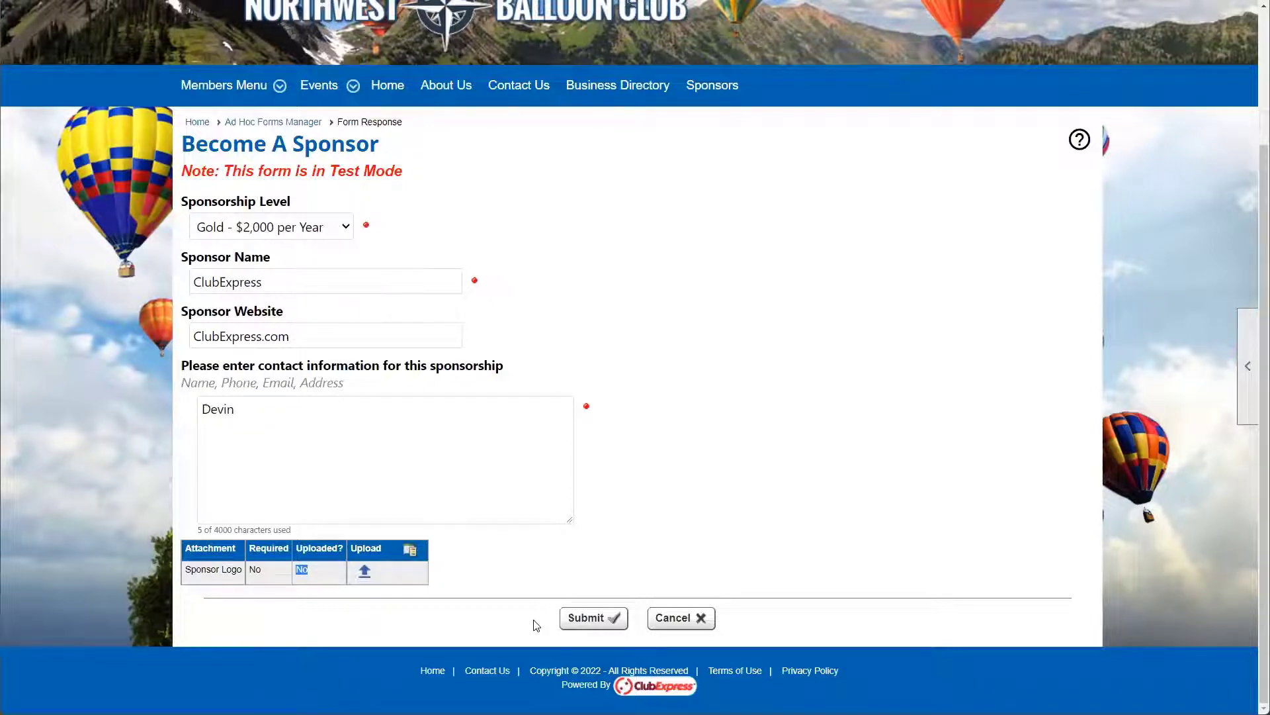
click(613, 620)
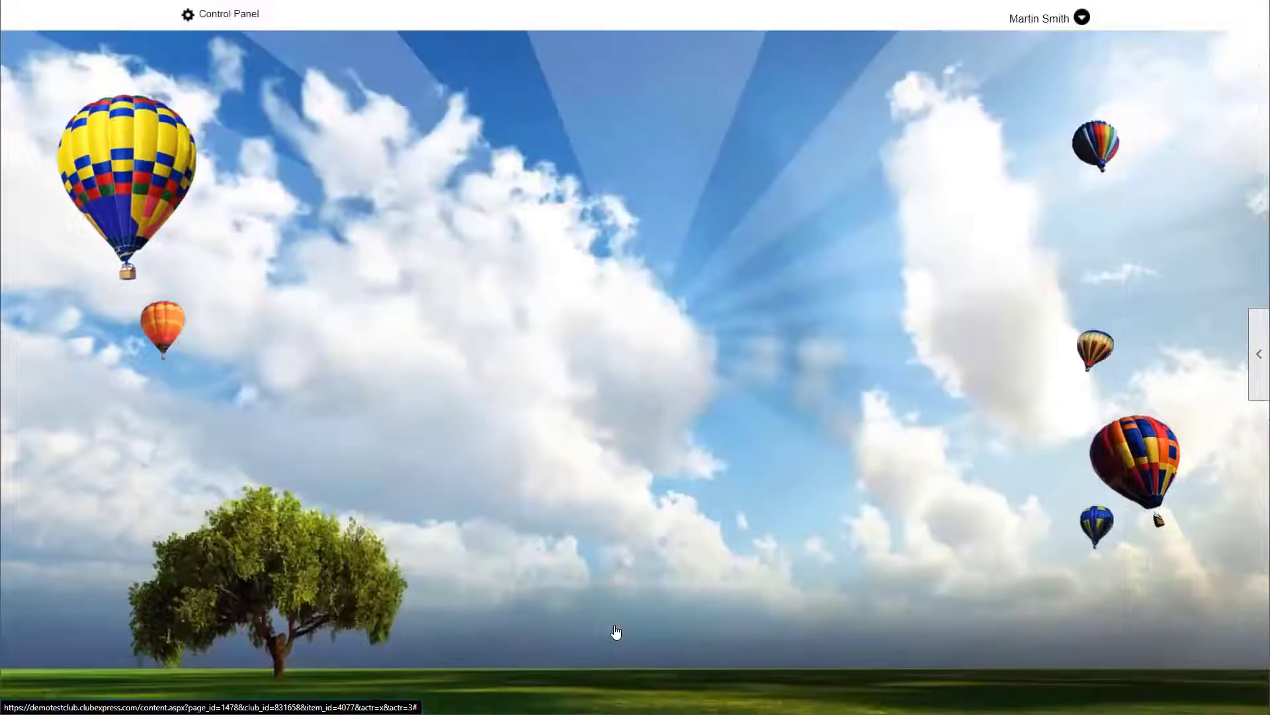
click(625, 400)
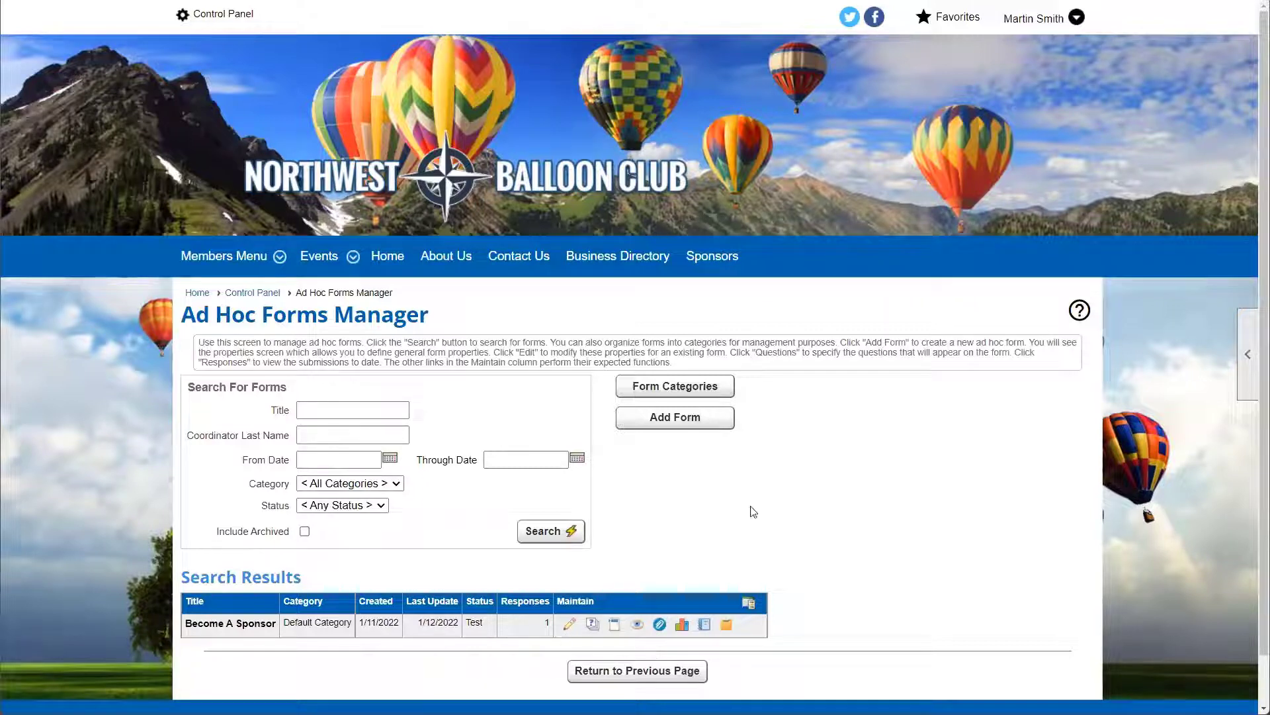
Step: Set the Non-Member Fee in the Become A Sponsor form's properties to 00 and save the form
click(569, 624)
drag(629, 296, 577, 295)
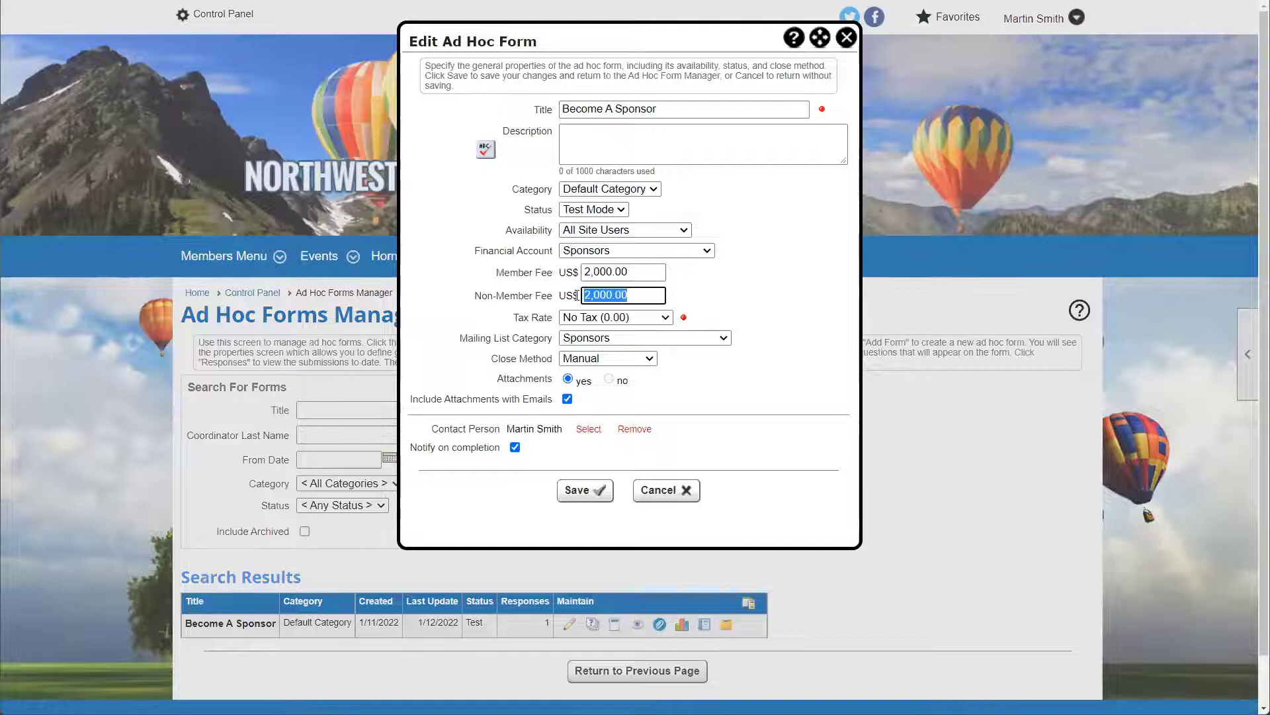
click(647, 296)
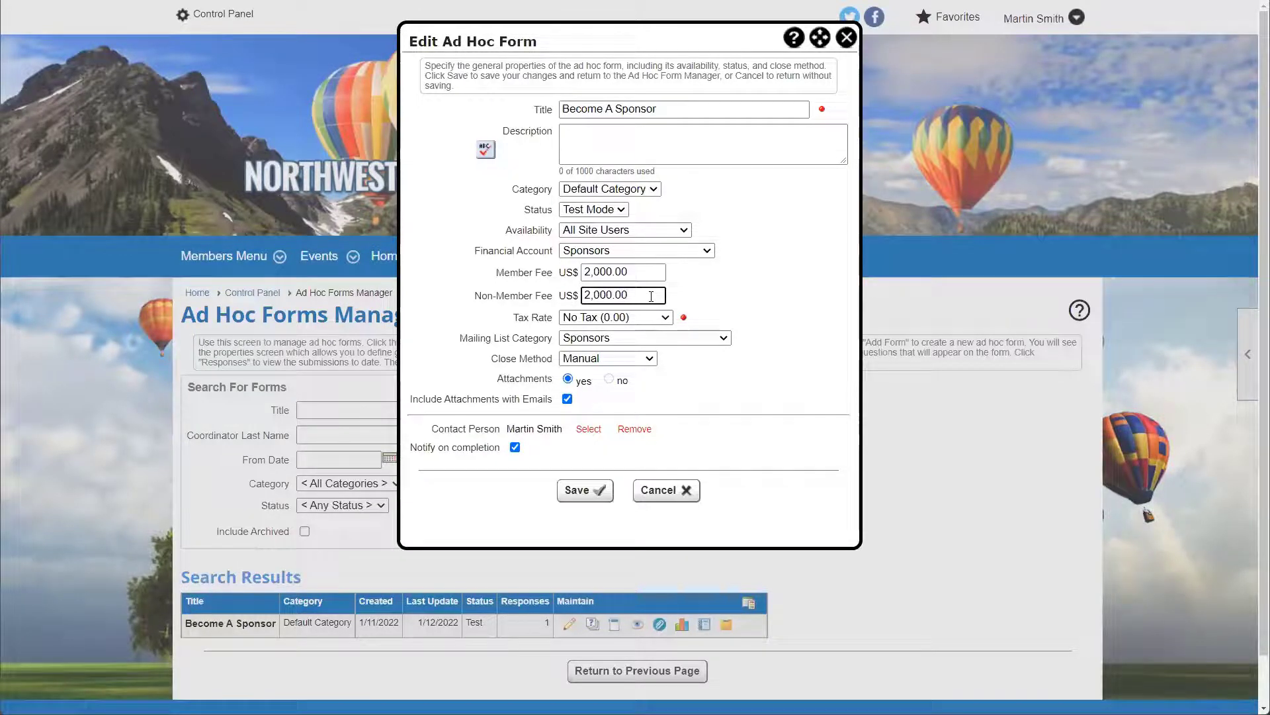
drag(647, 296, 568, 292)
text(00)
click(573, 491)
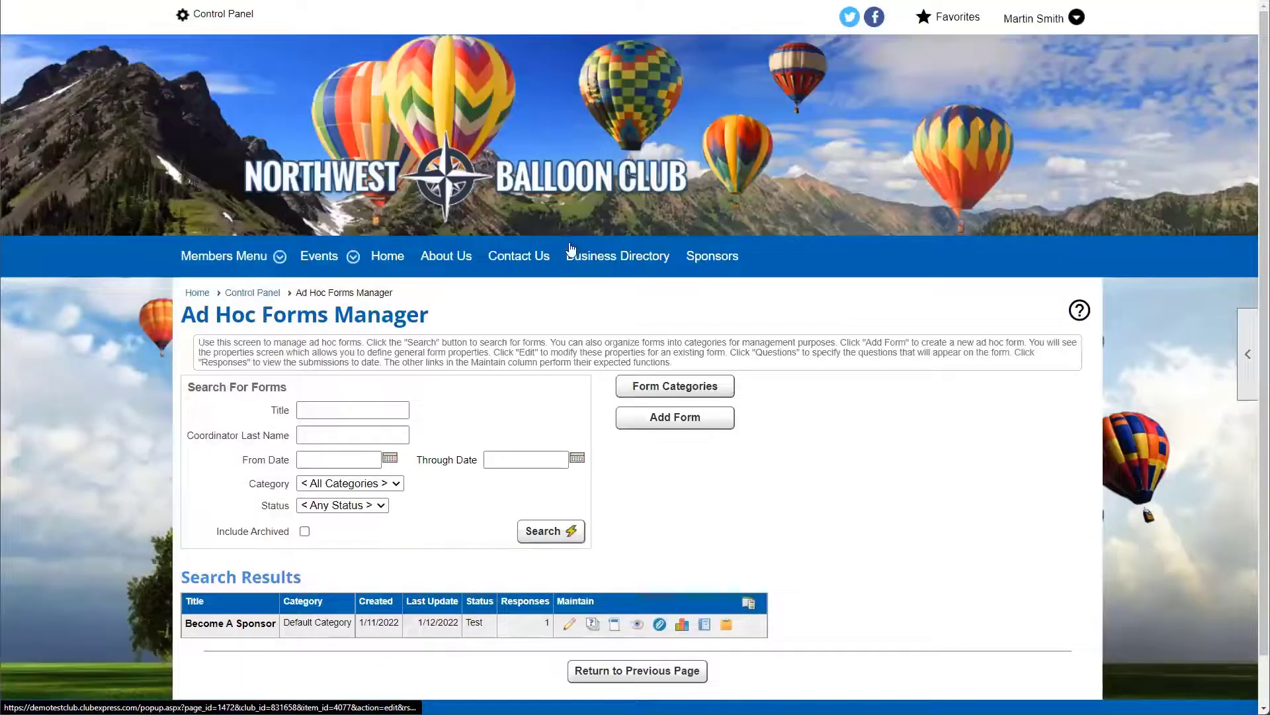
Step: Go from the Ad Hoc Forms Manager to the club's member types and review the Gold Sponsor and Monthly Sponsor entries
scroll(635, 556, down, 1)
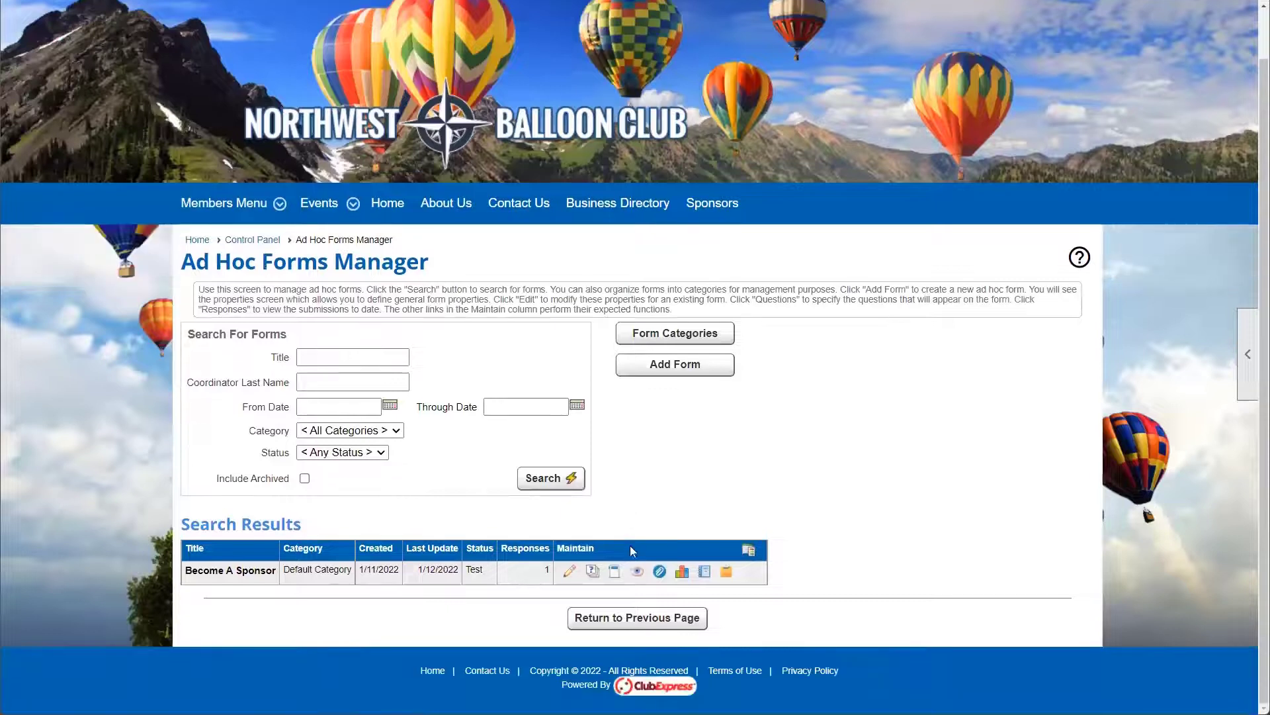
click(623, 630)
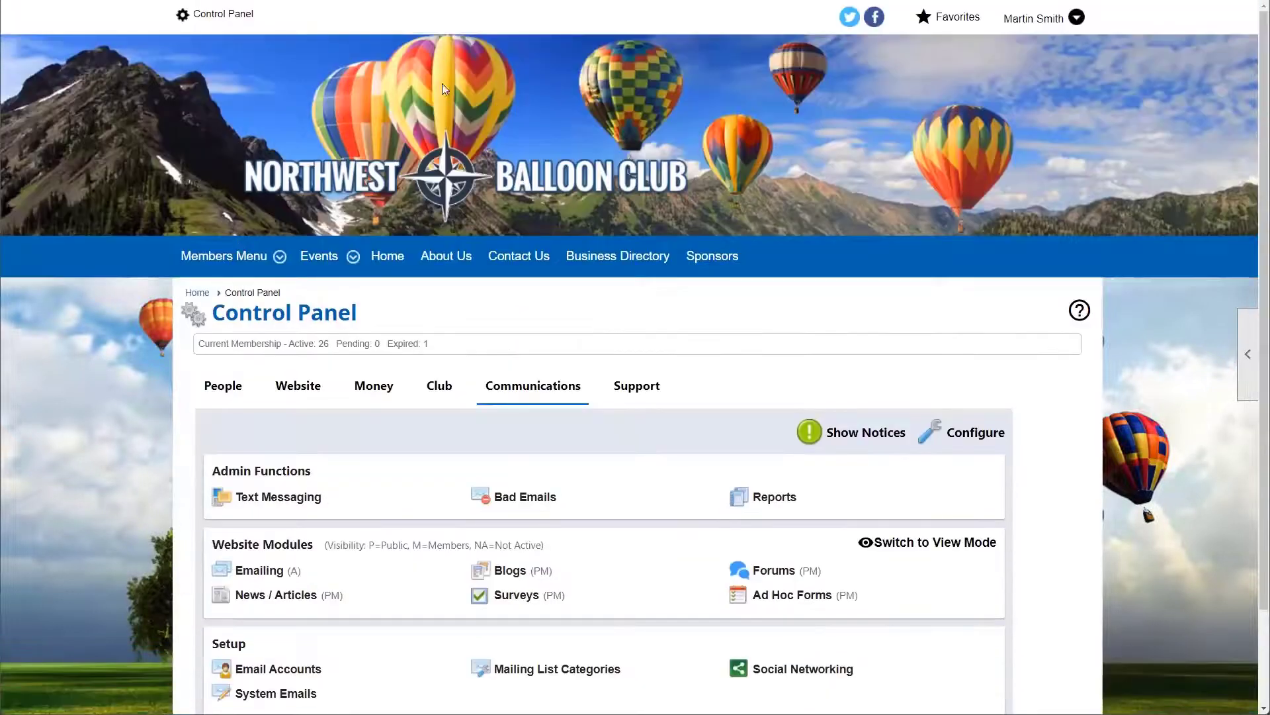
click(246, 14)
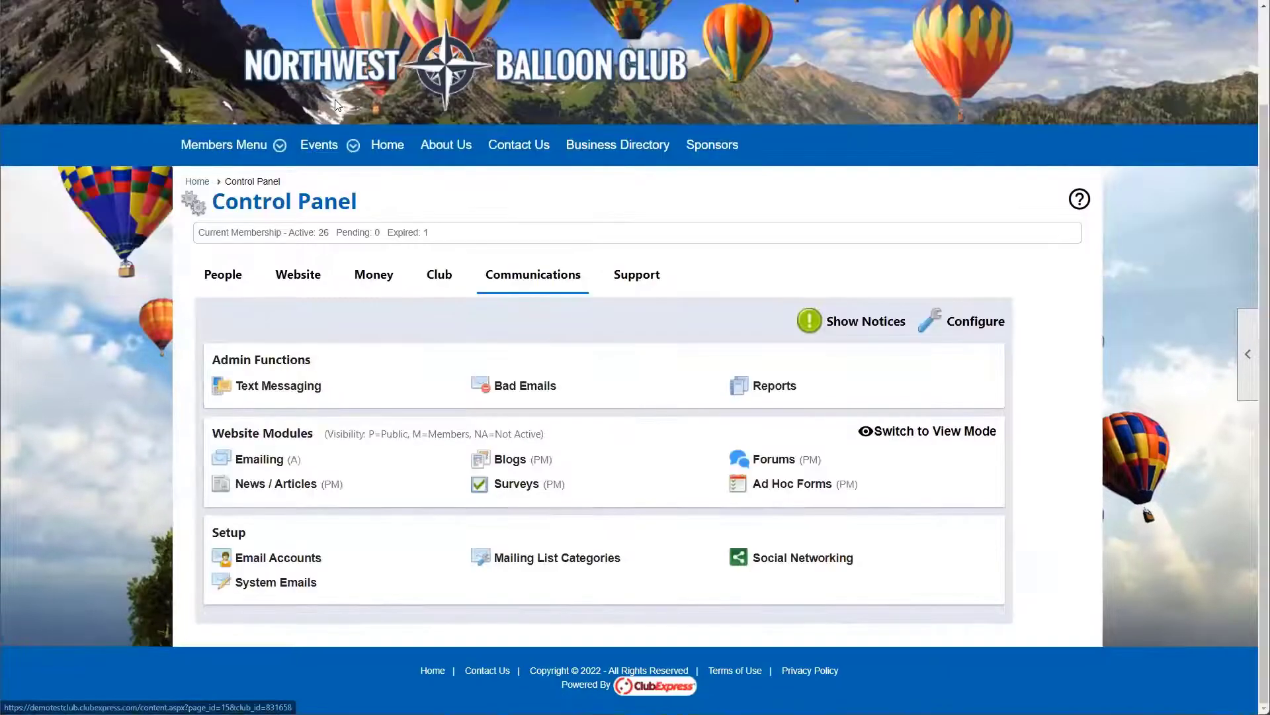
scroll(244, 278, down, 3)
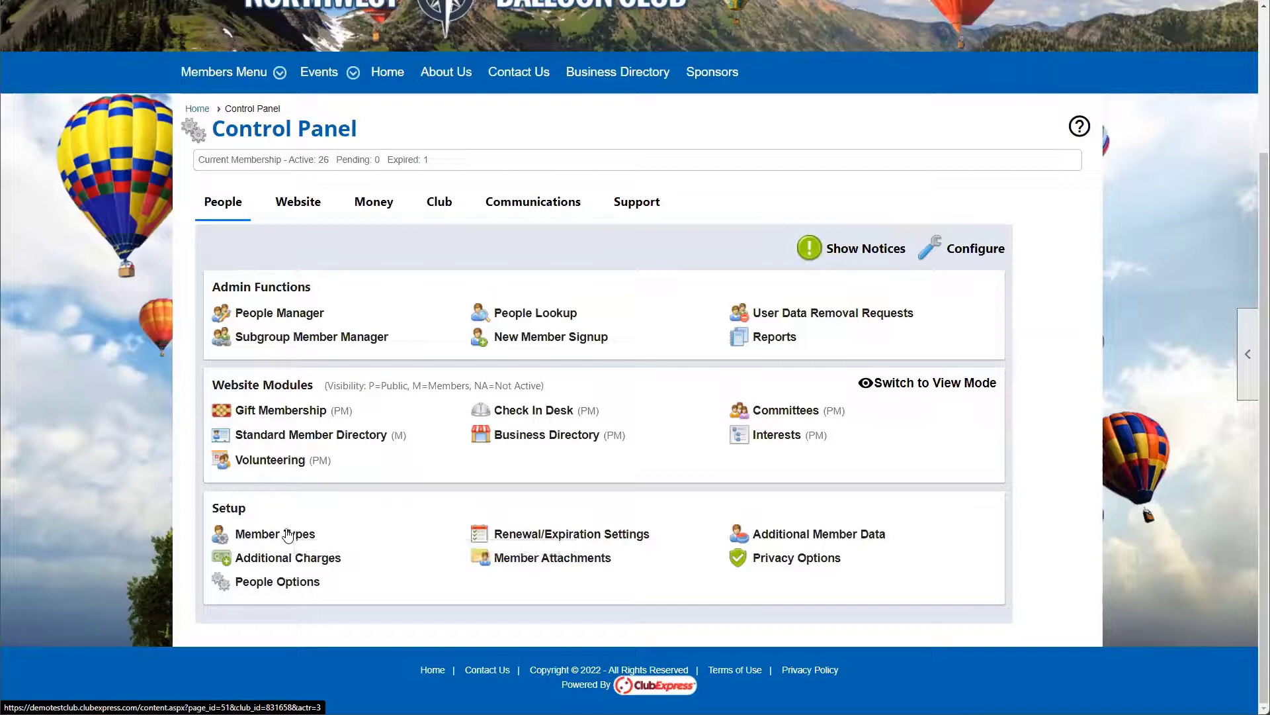
click(260, 536)
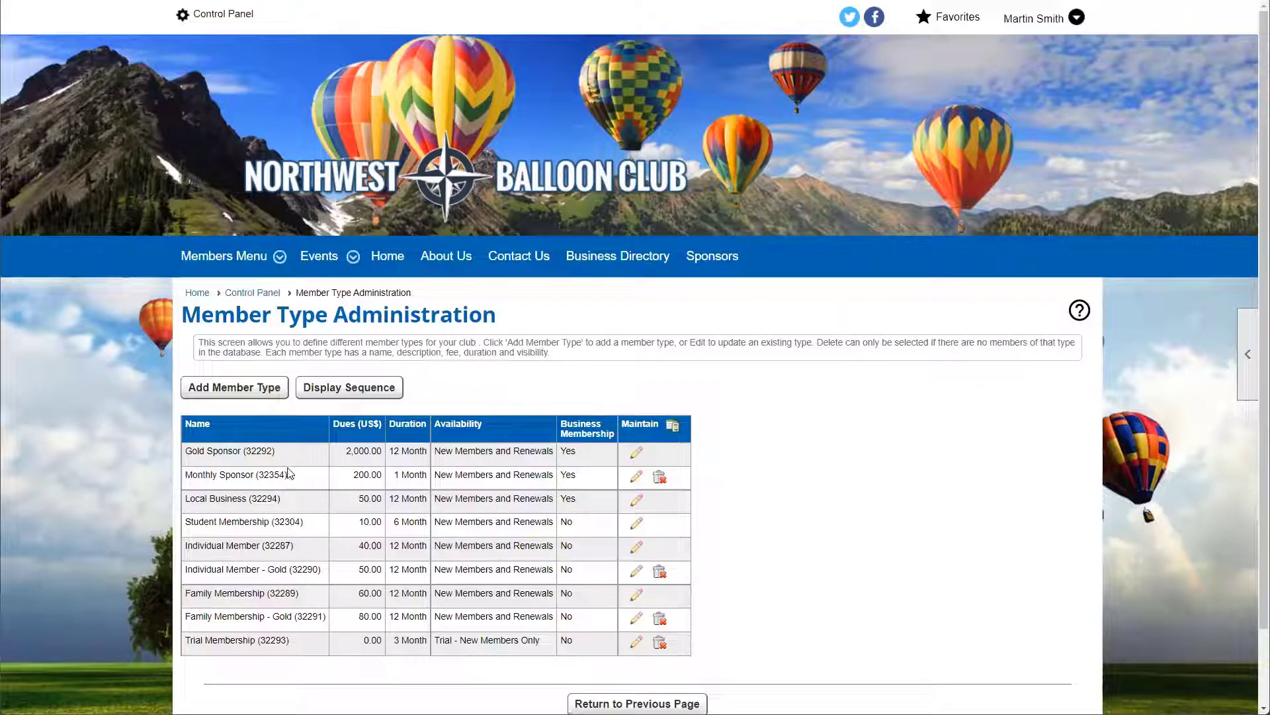
drag(293, 478, 229, 474)
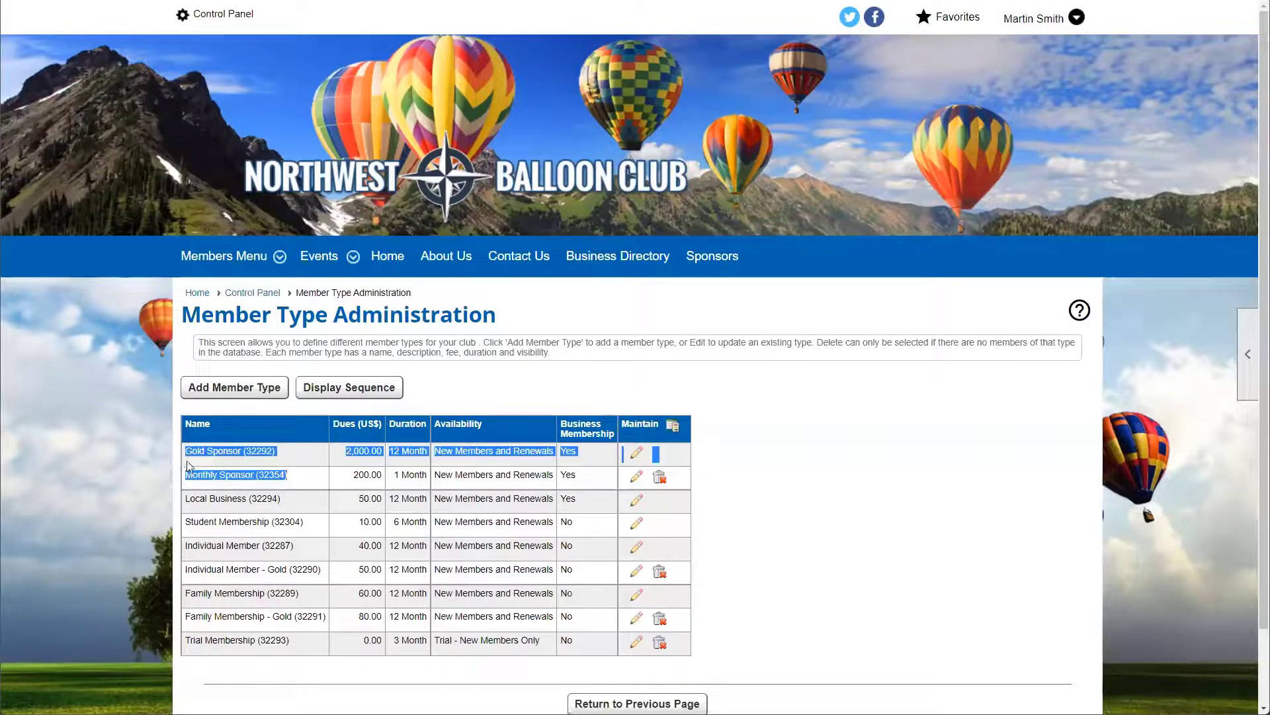
click(198, 462)
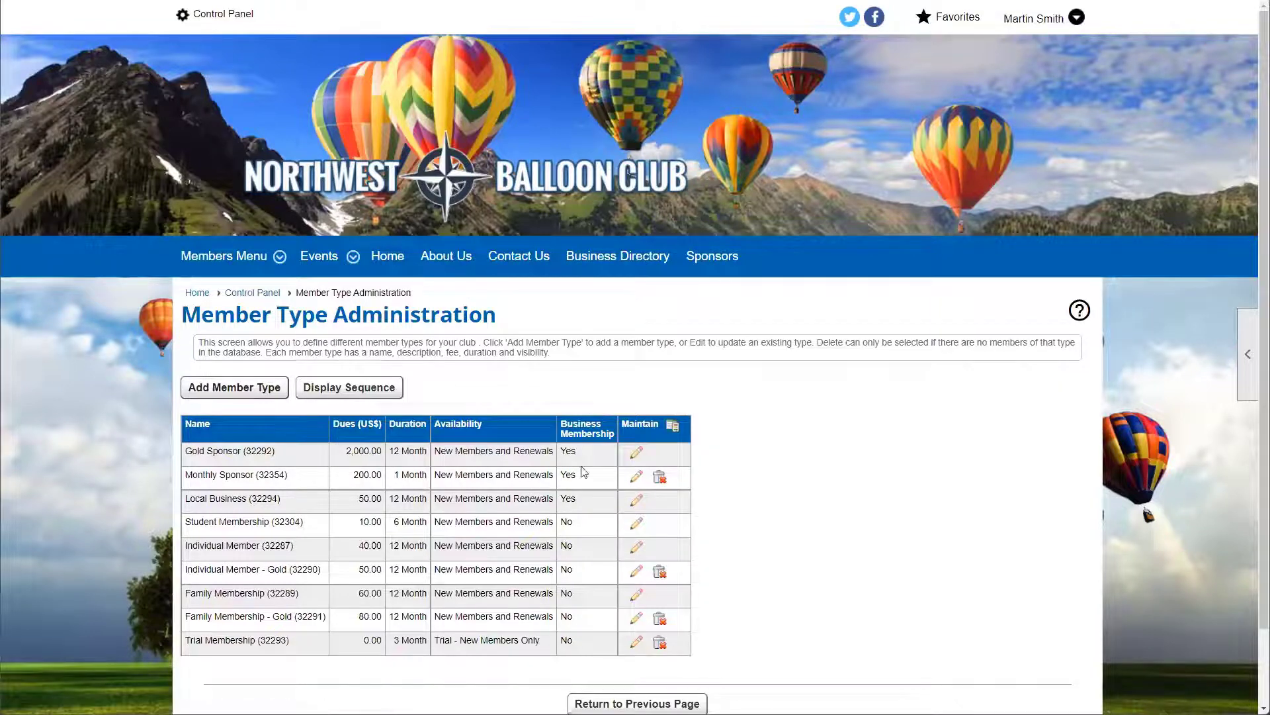
Step: Open the Gold Sponsor member type, review its general settings and primary member fee, and close it without saving
click(636, 455)
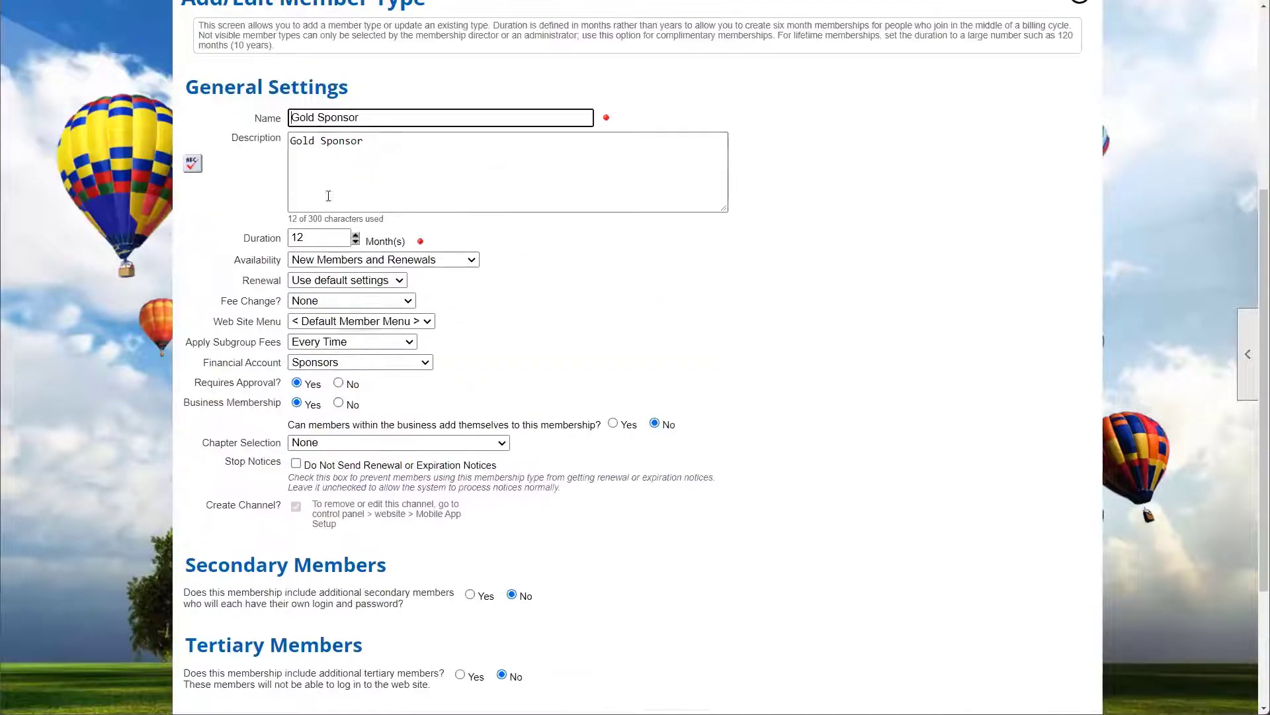
scroll(377, 125, down, 3)
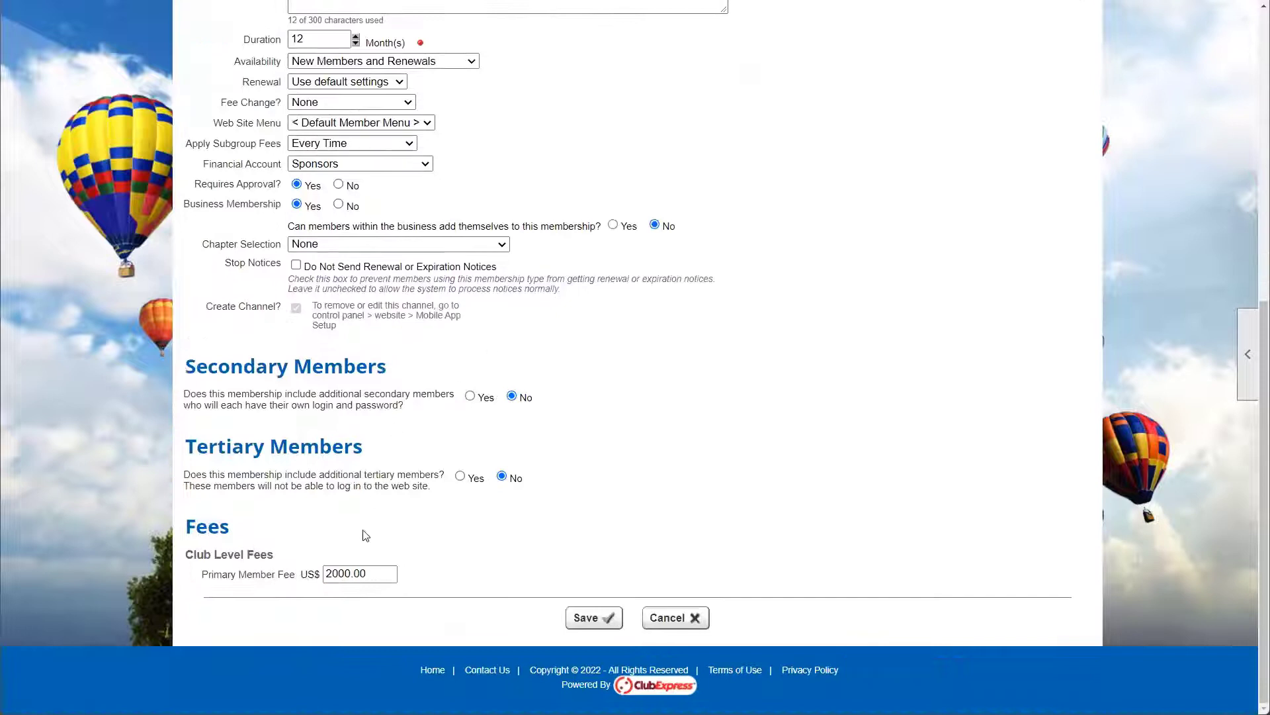
drag(382, 573, 324, 576)
click(328, 590)
scroll(410, 590, up, 3)
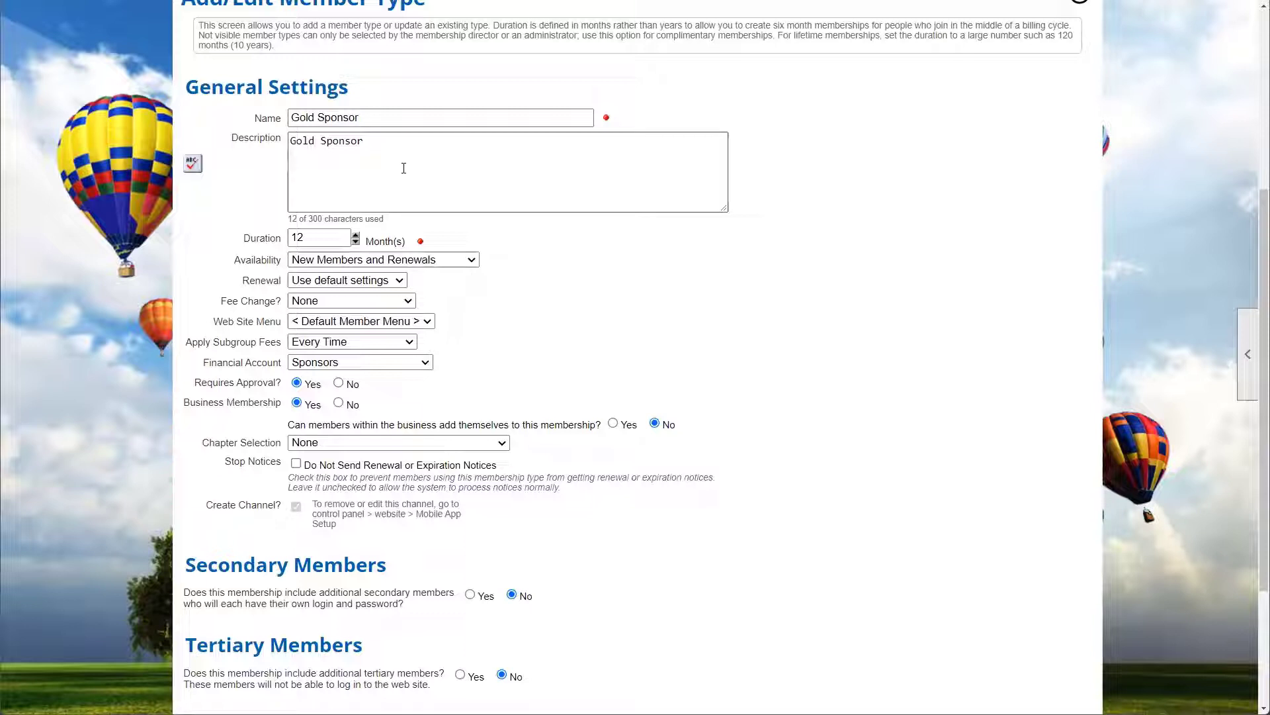
scroll(404, 187, down, 1)
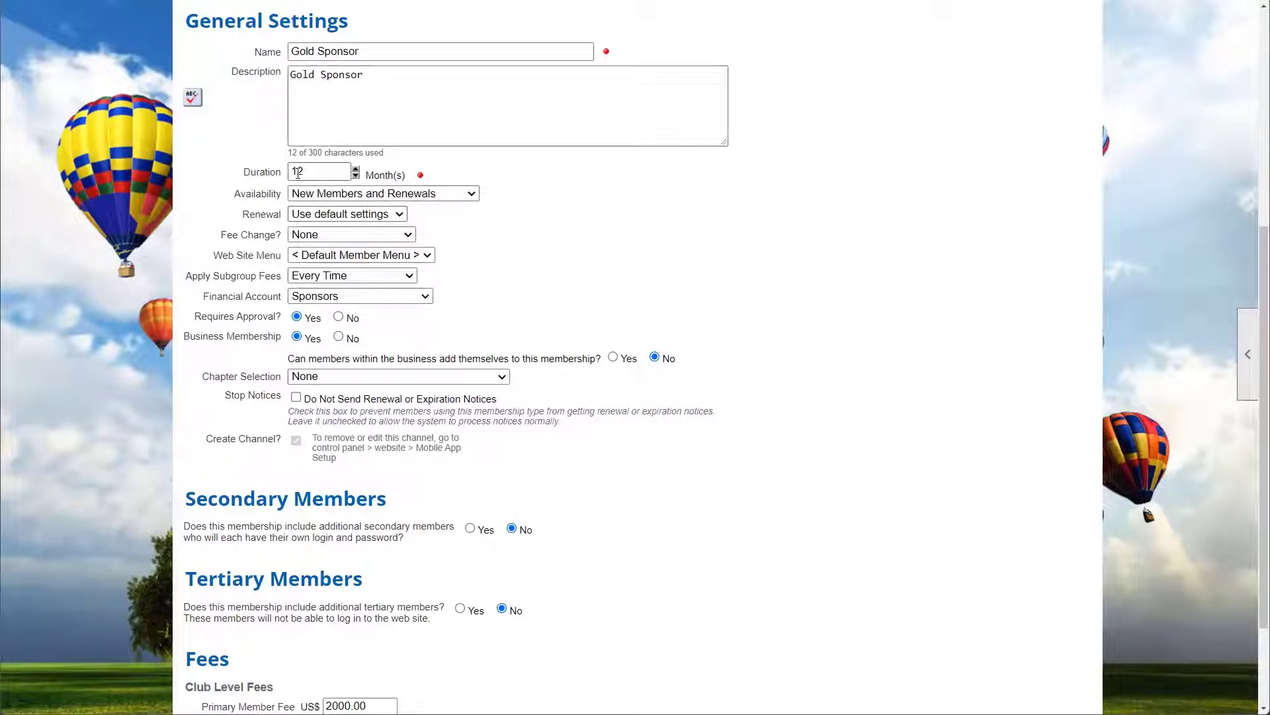
scroll(316, 171, down, 2)
scroll(389, 170, up, 1)
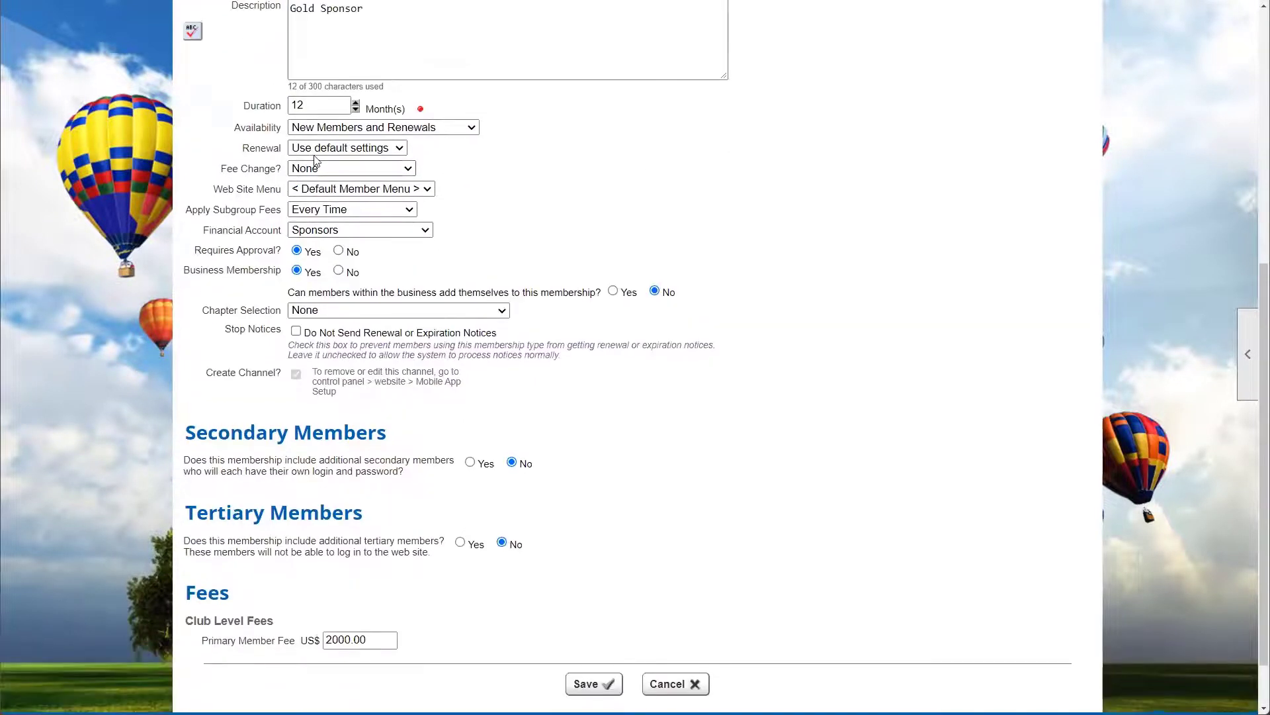
scroll(388, 170, up, 1)
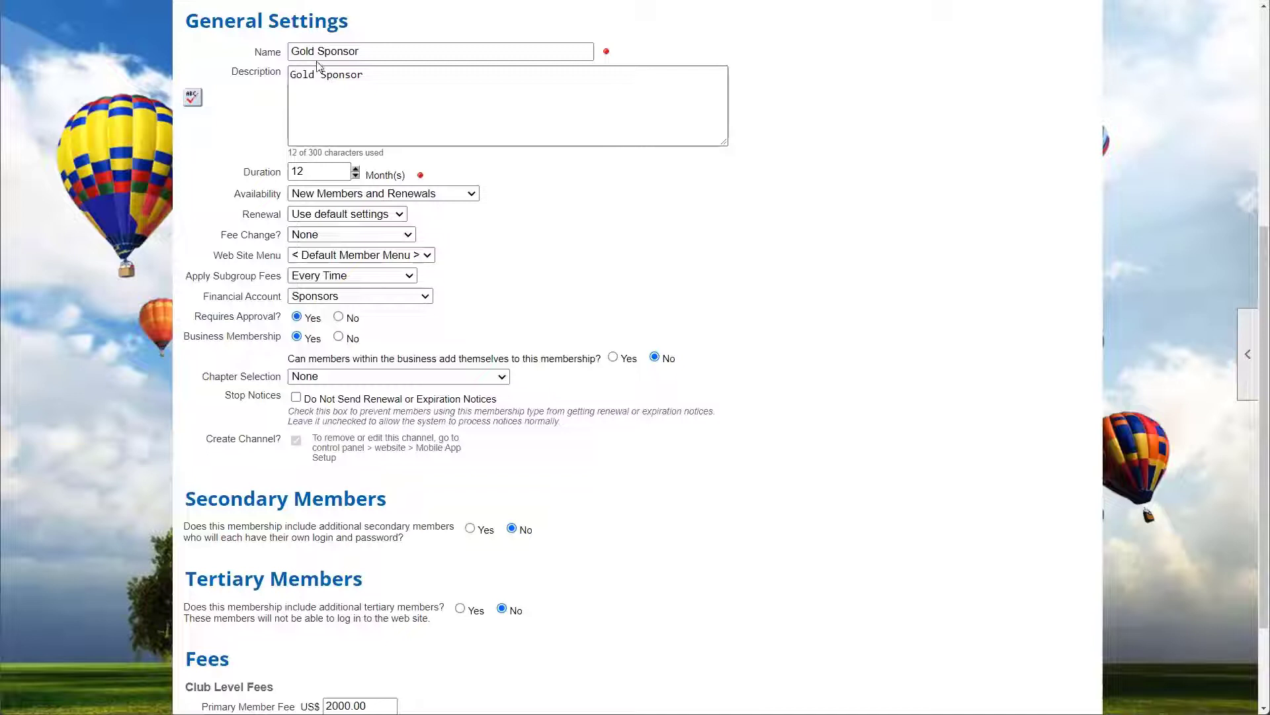
scroll(698, 503, down, 3)
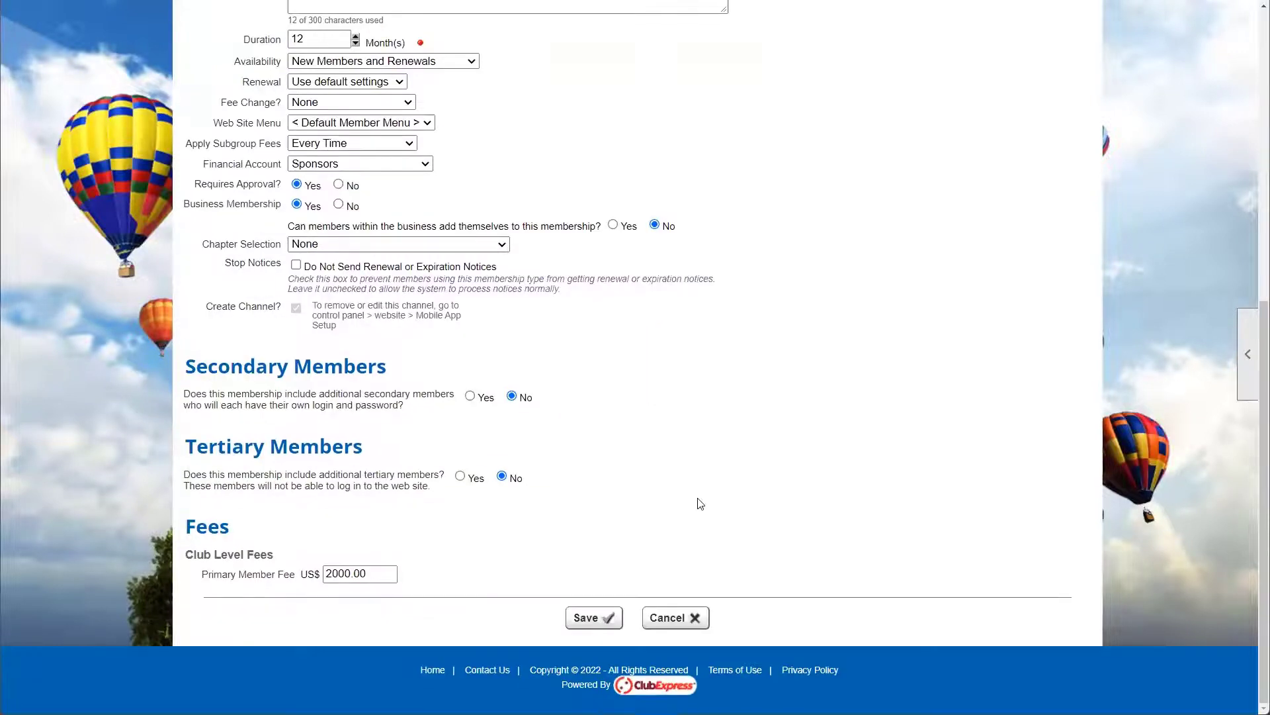
click(678, 618)
Step: Open the Monthly Sponsor member type, review its duration, financial account and primary member fee, and save it
drag(183, 475, 268, 475)
click(637, 477)
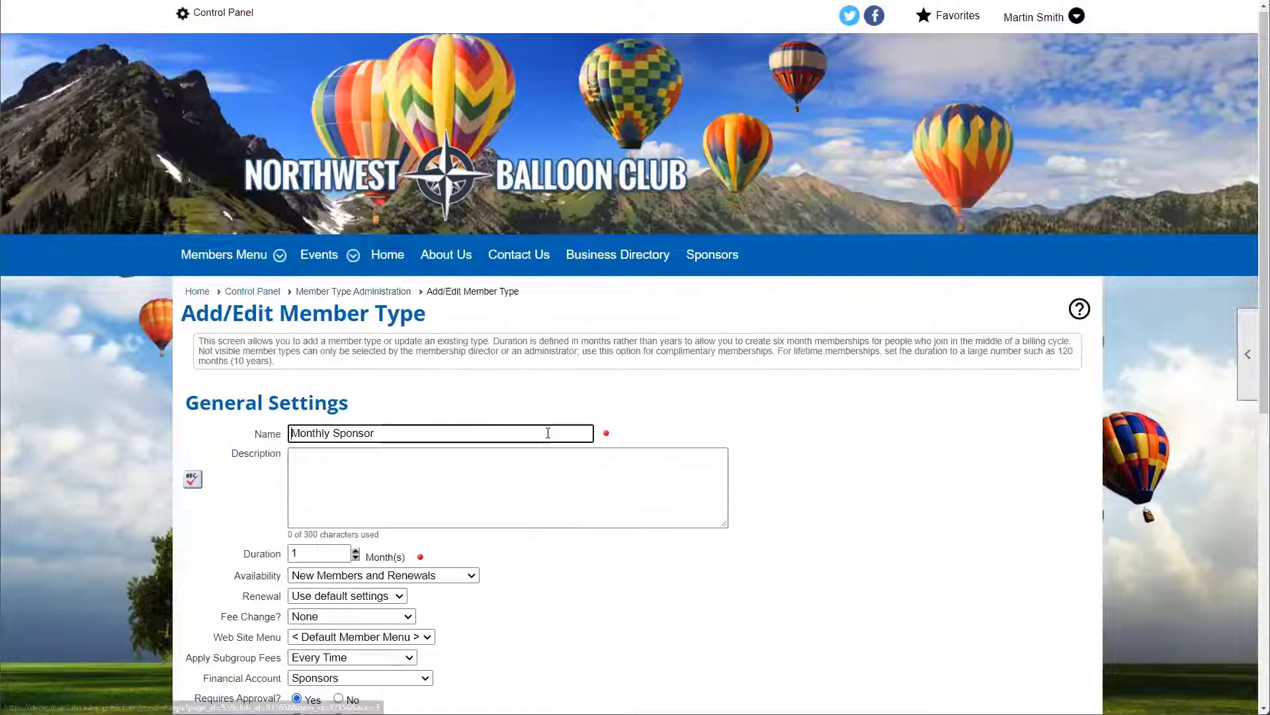
scroll(316, 354, down, 2)
double_click(316, 354)
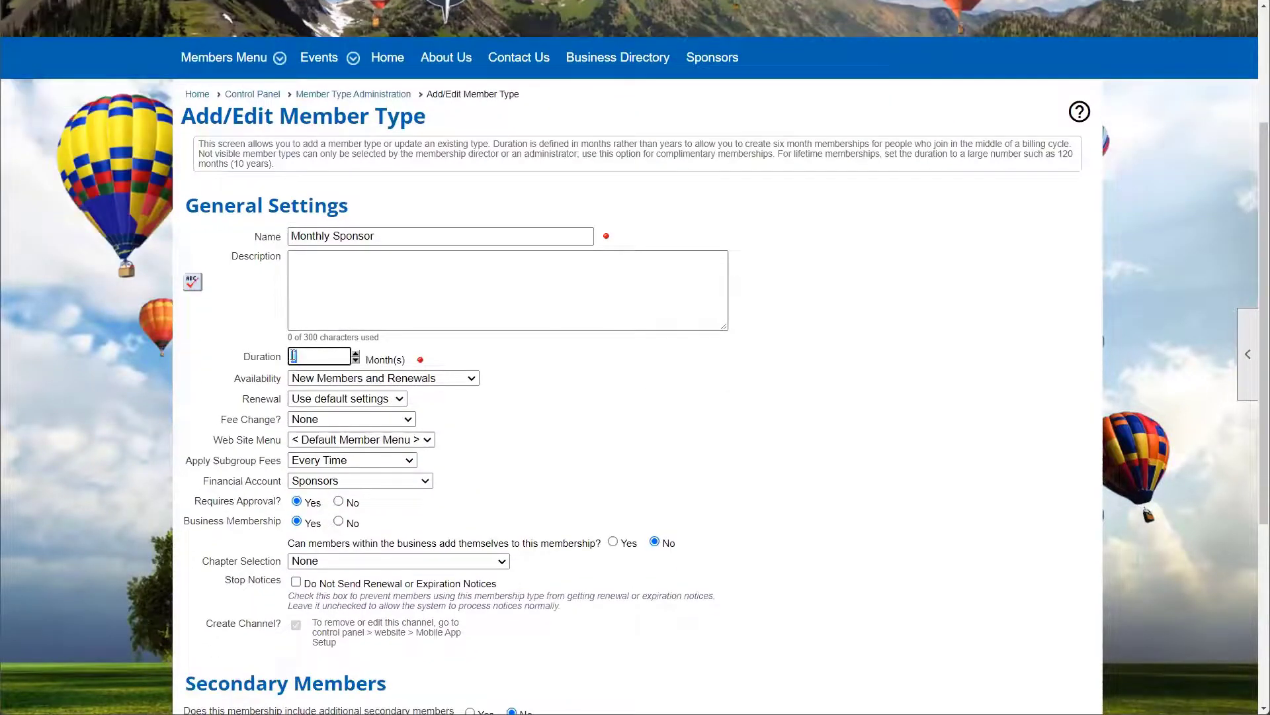
scroll(452, 618, down, 4)
drag(390, 625, 324, 644)
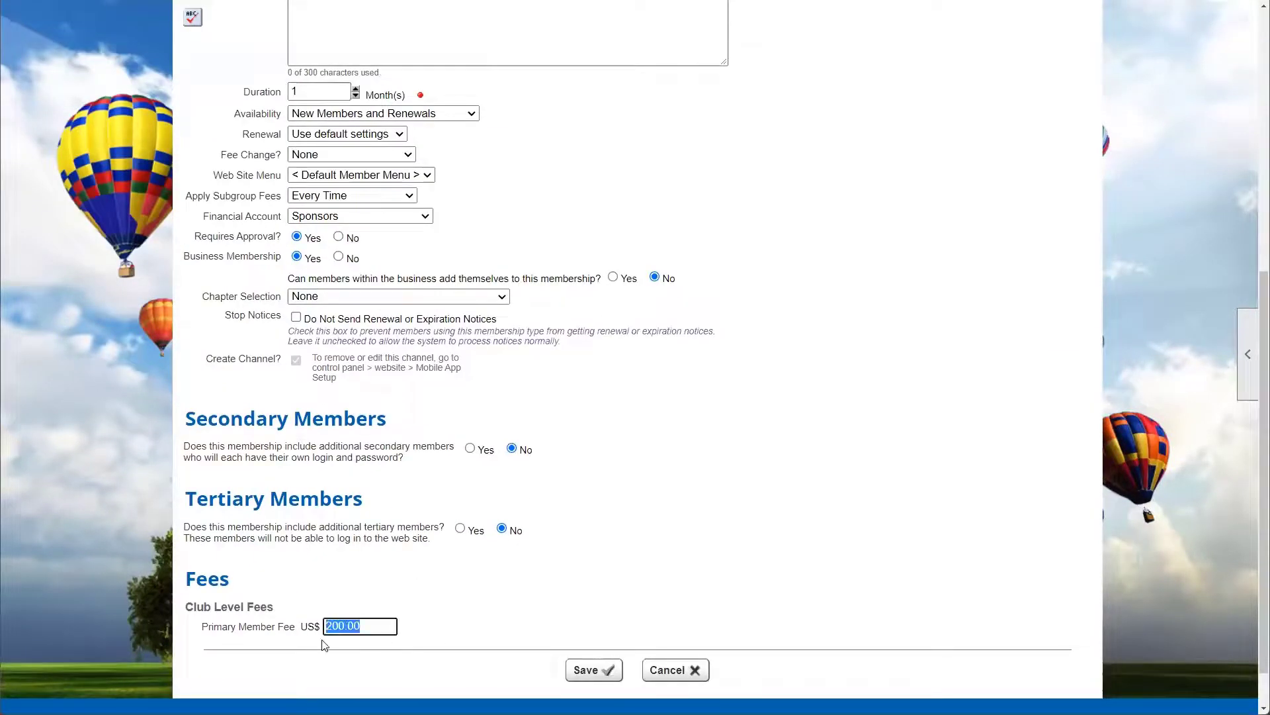
click(471, 631)
scroll(471, 630, up, 5)
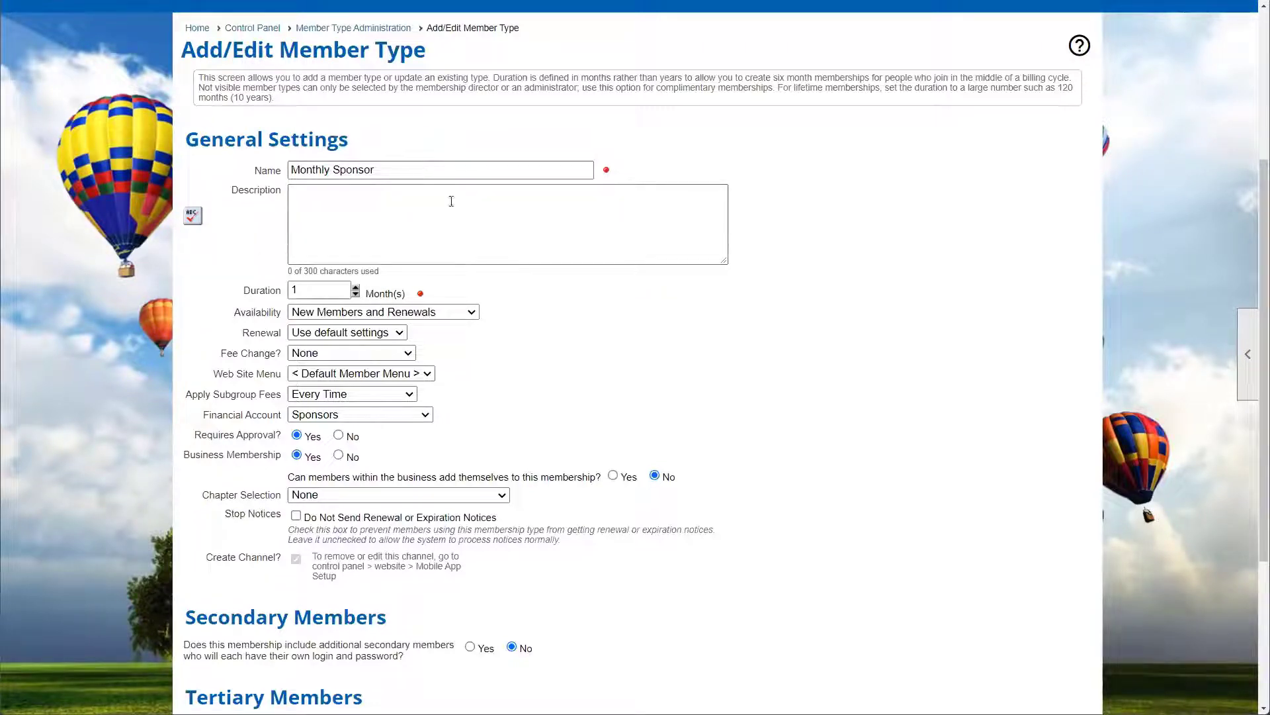
scroll(278, 235, down, 1)
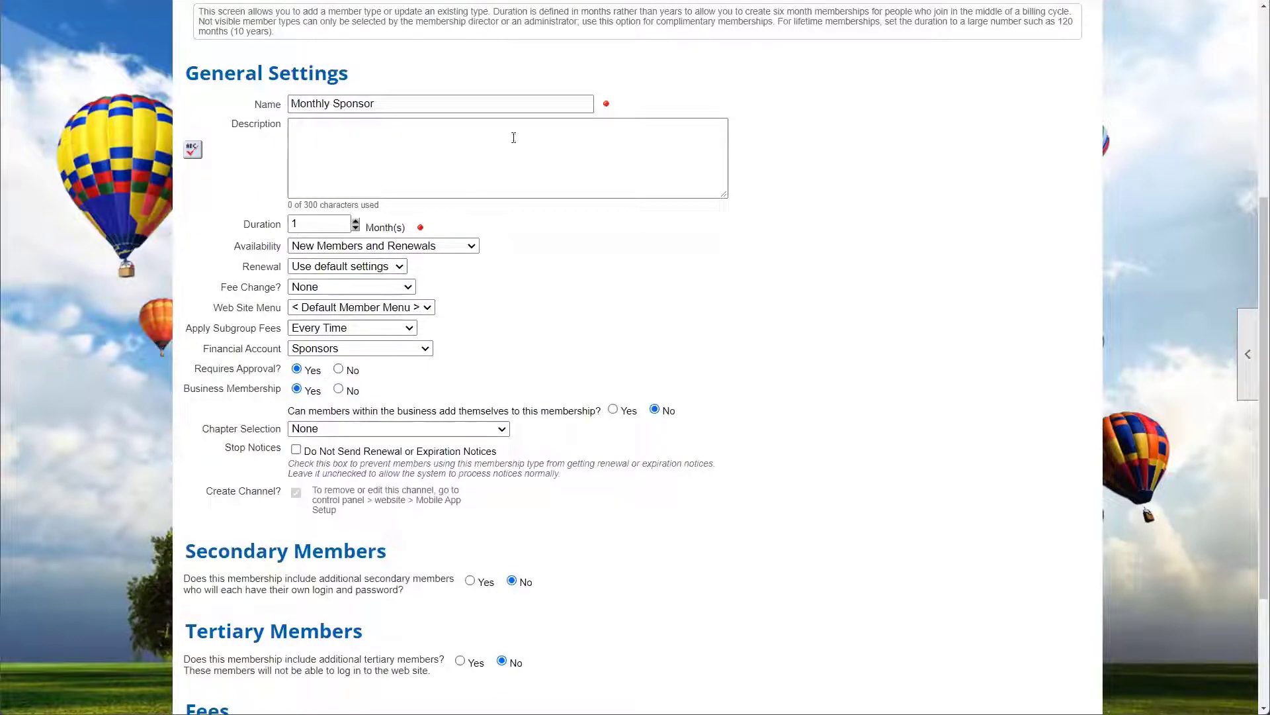
scroll(320, 212, down, 2)
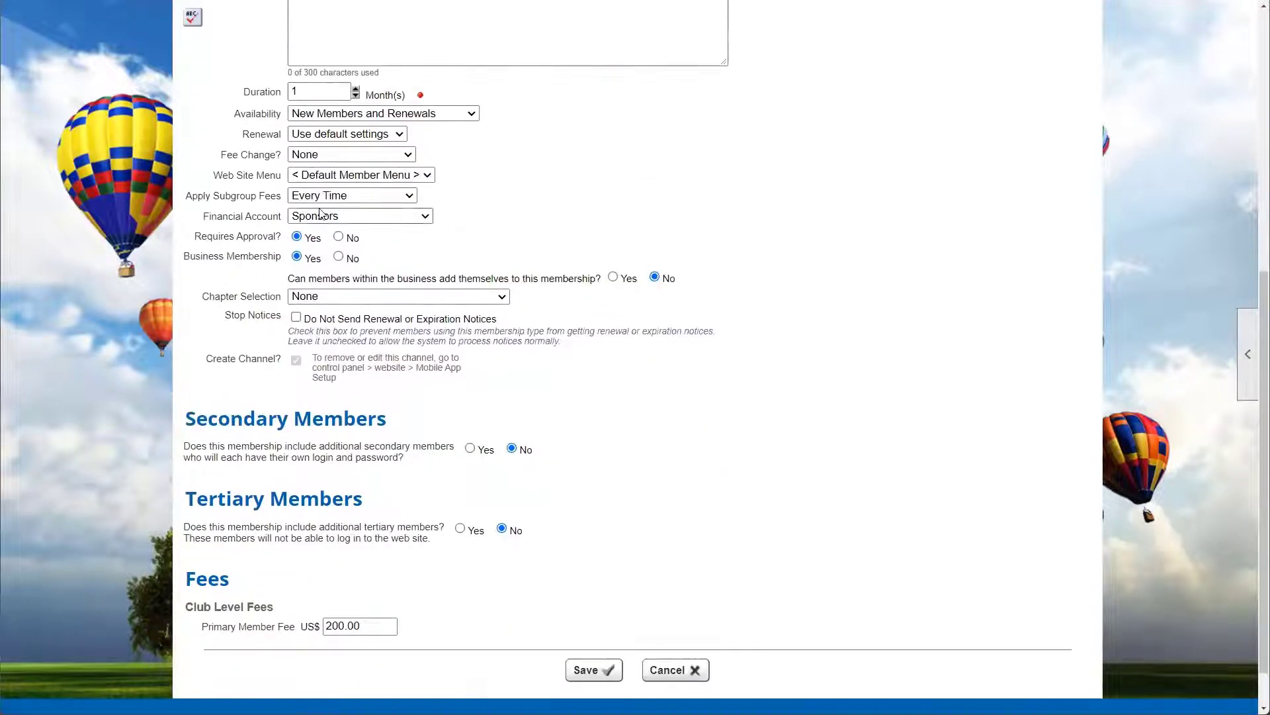
scroll(388, 126, up, 1)
scroll(397, 133, down, 1)
scroll(395, 138, up, 1)
scroll(395, 138, down, 1)
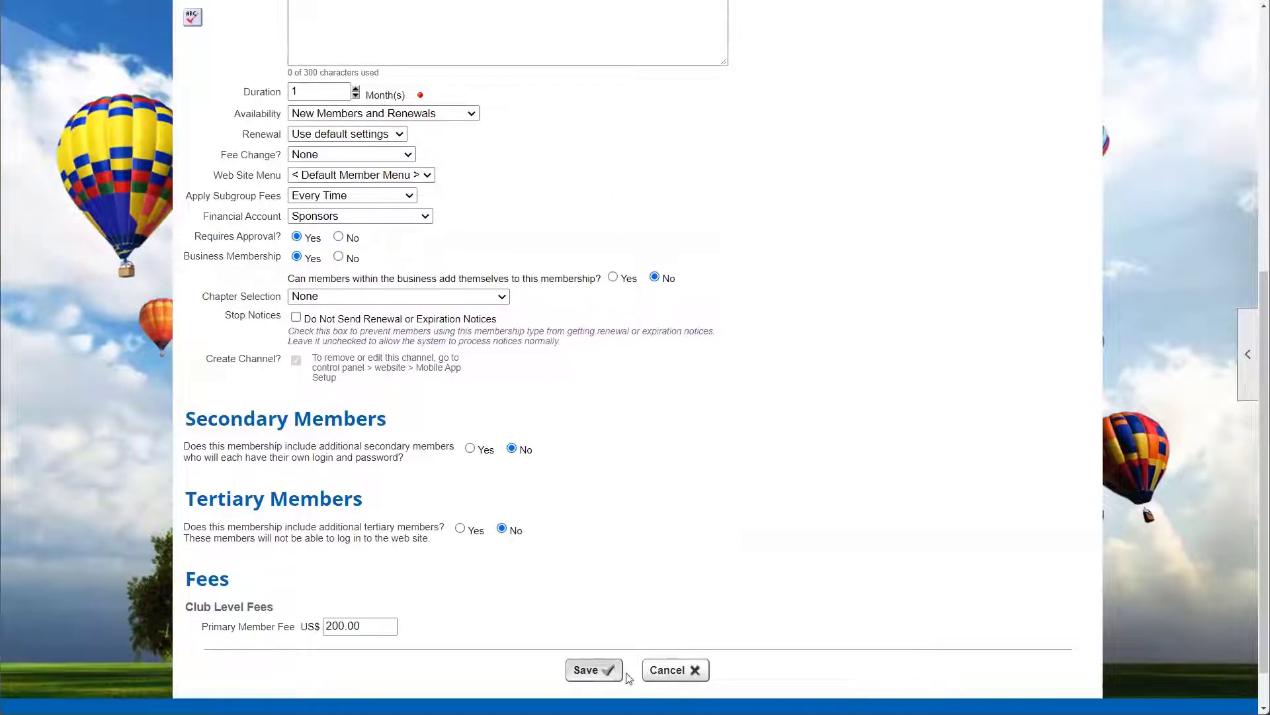
click(594, 669)
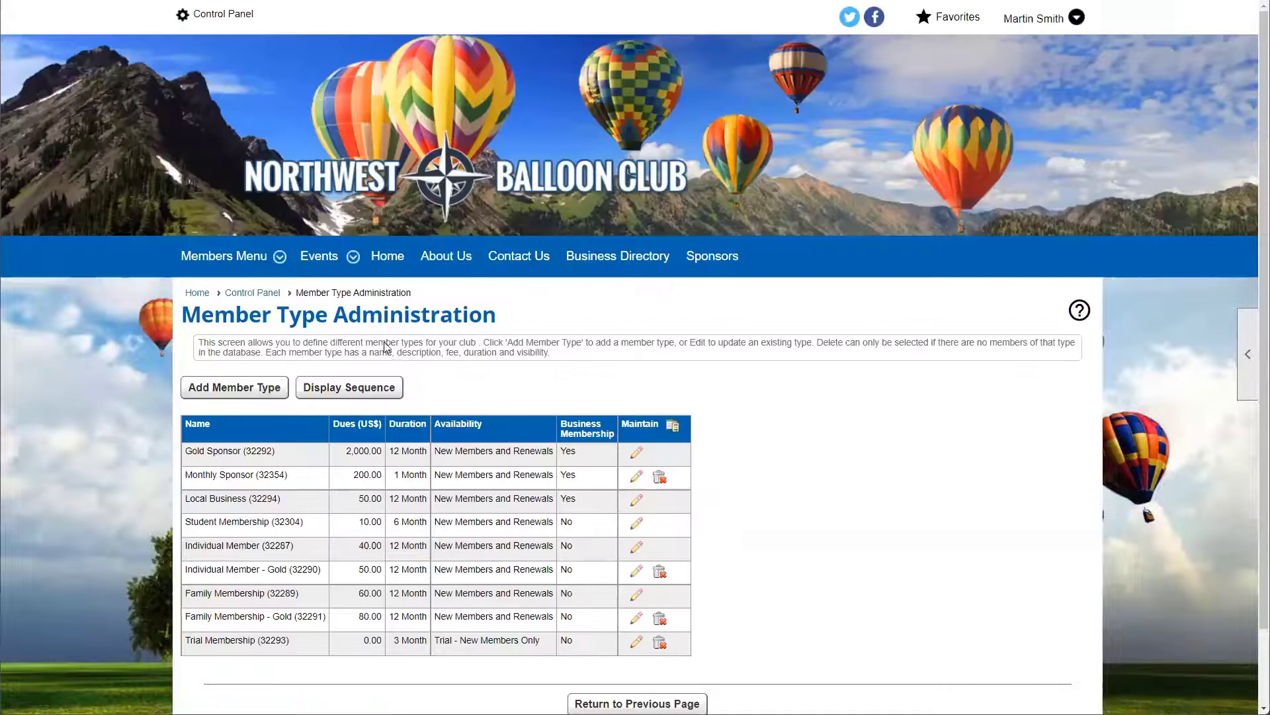
Step: Go to the People Manager and set the first search filter to Member Type
click(250, 294)
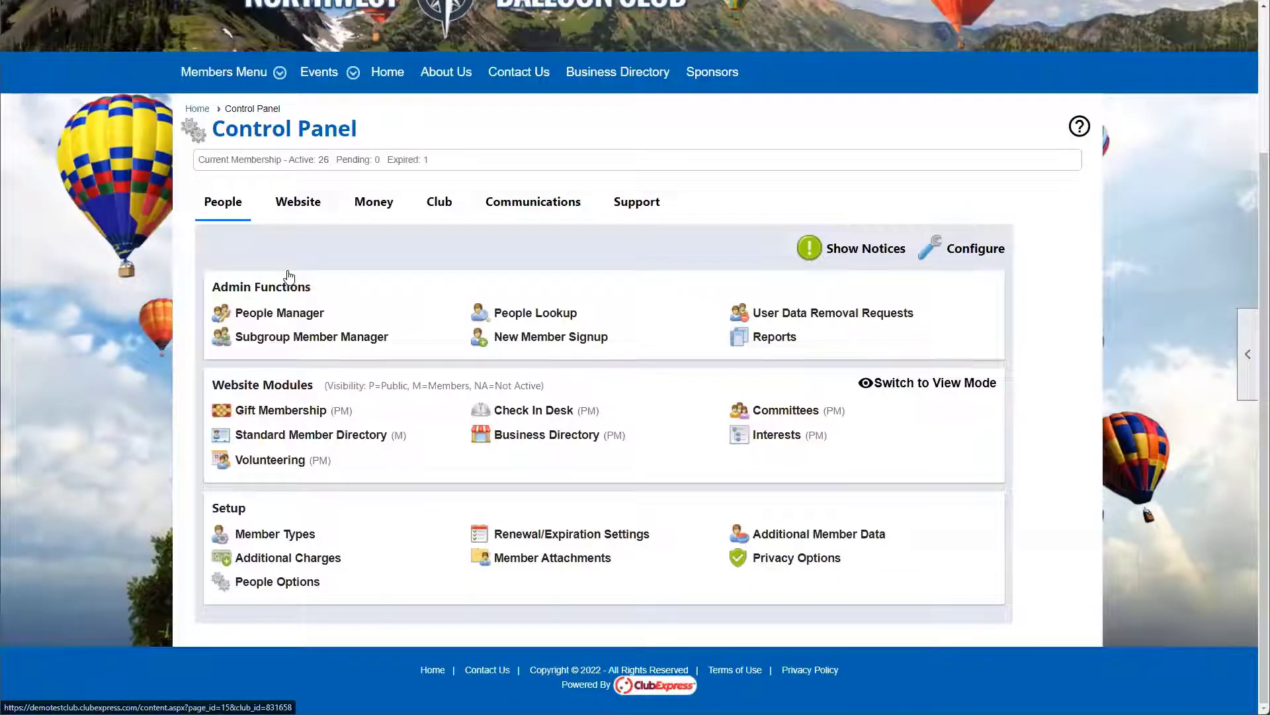
click(291, 314)
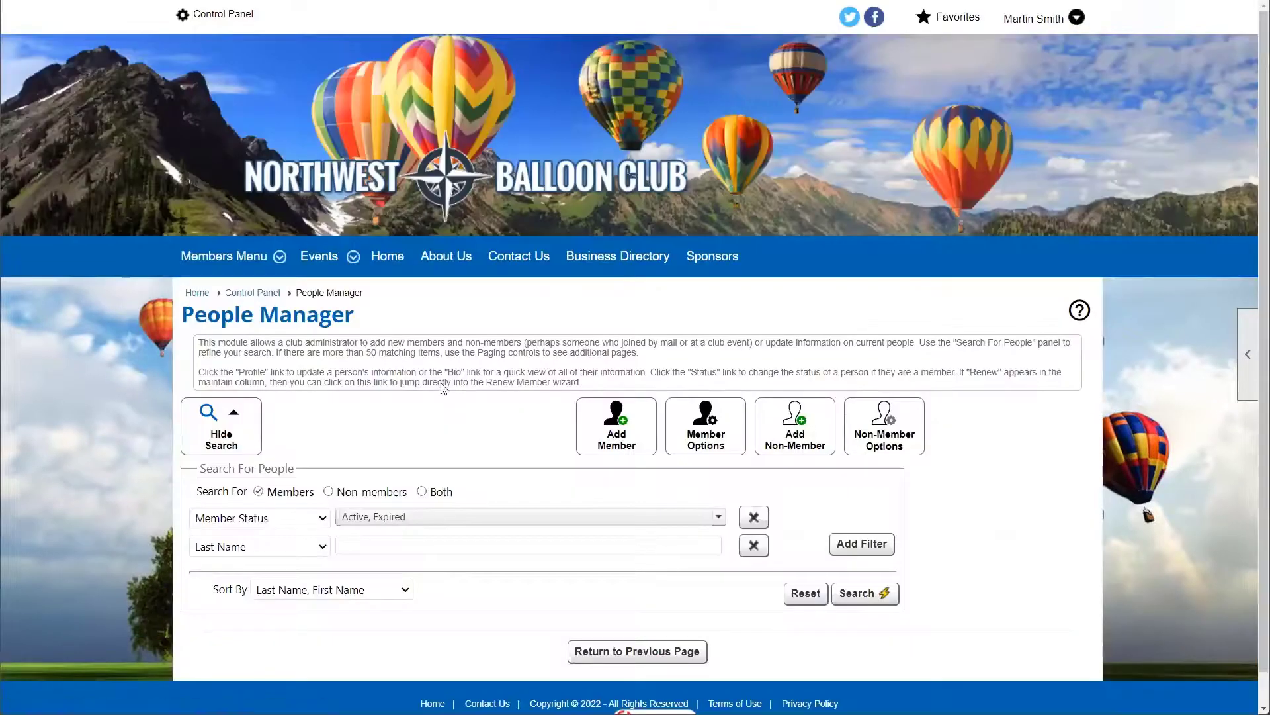
scroll(444, 388, down, 1)
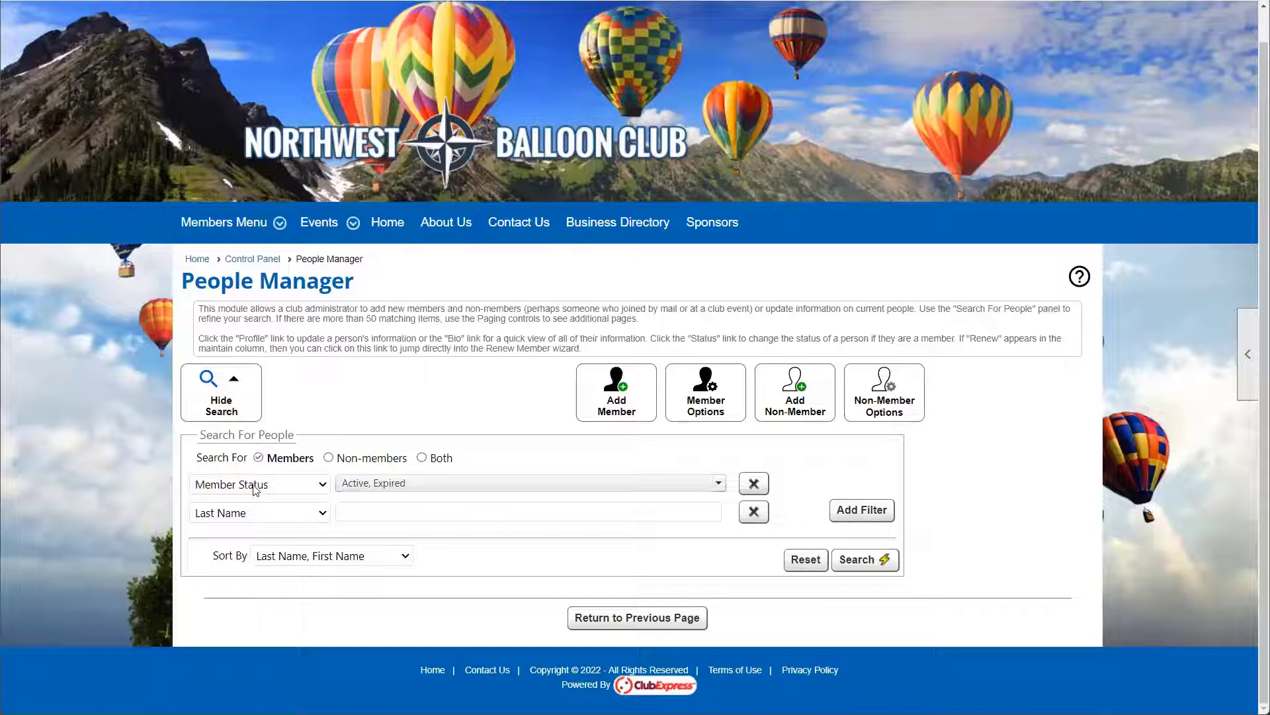
click(275, 488)
click(347, 485)
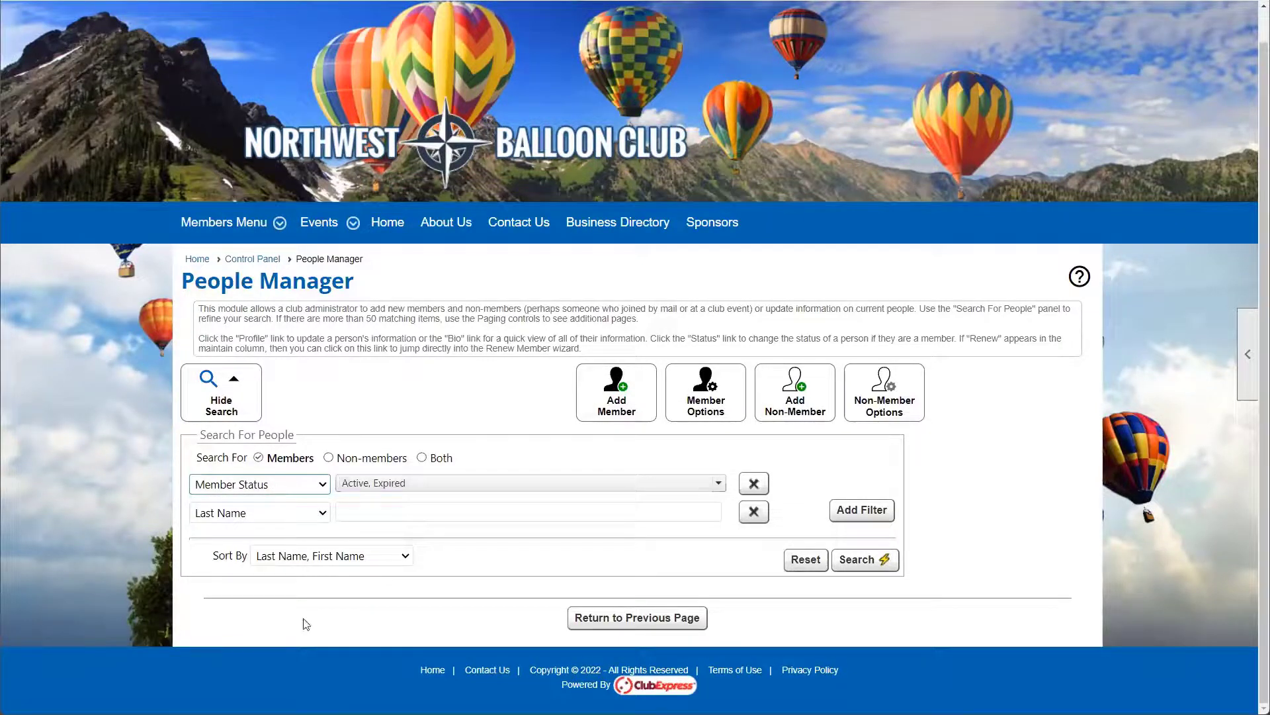
click(294, 486)
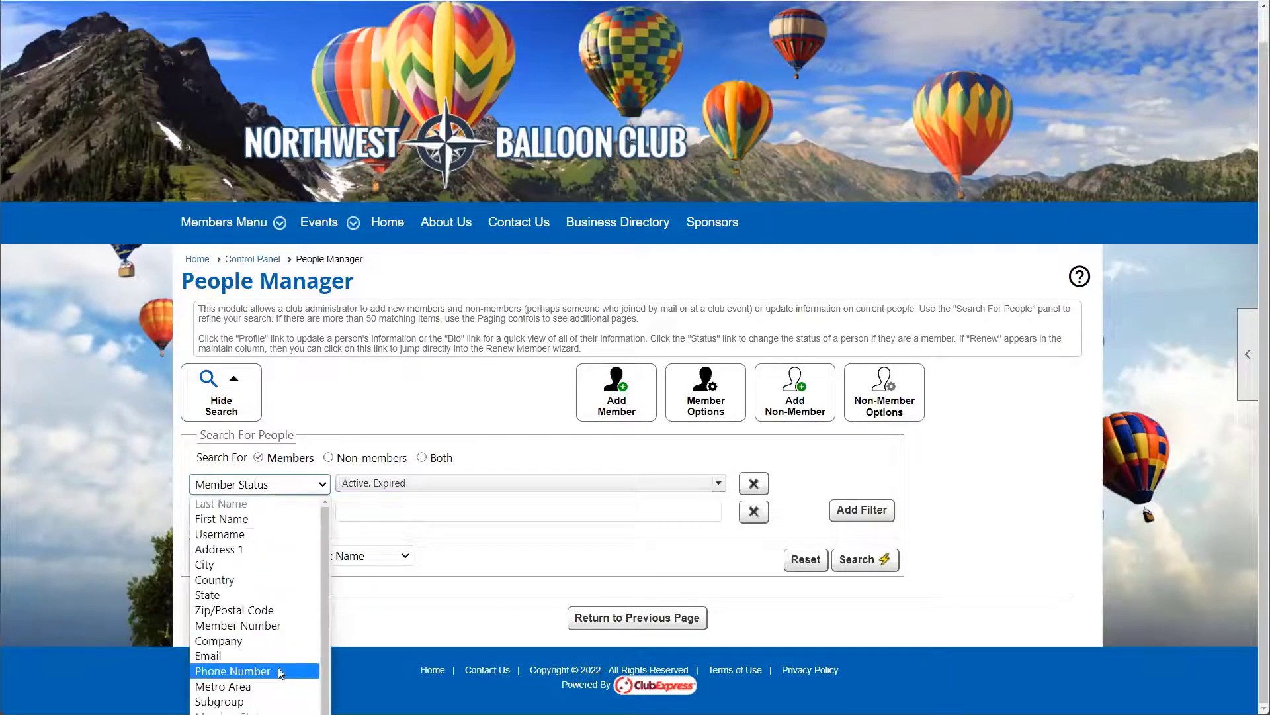
click(233, 502)
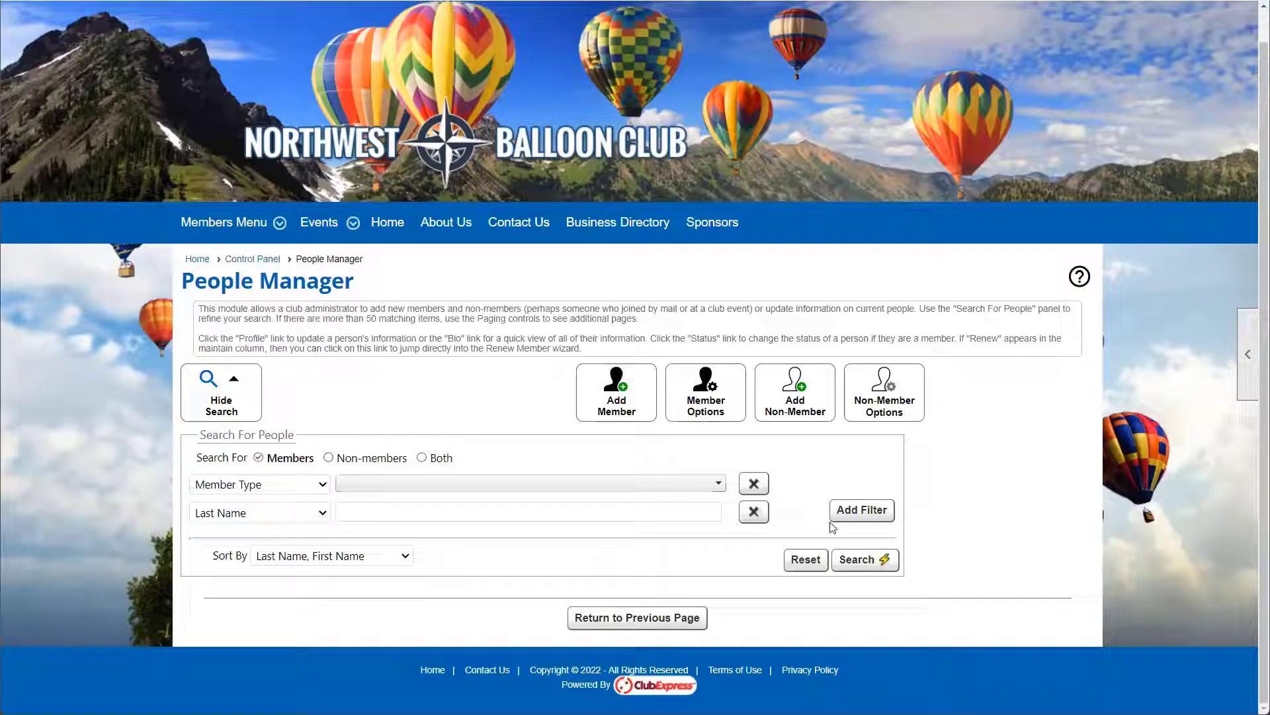
Step: Search for members whose type is Gold Sponsor or Monthly Sponsor and review the matching entries
click(720, 489)
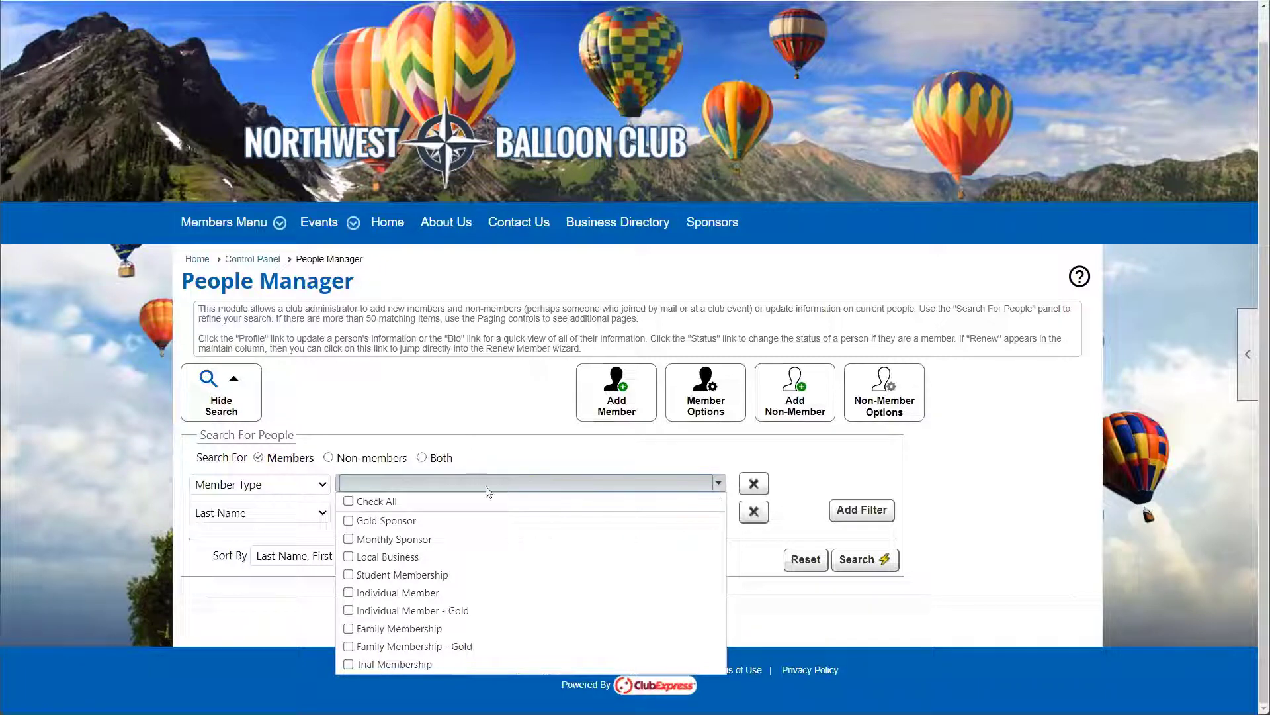
click(382, 521)
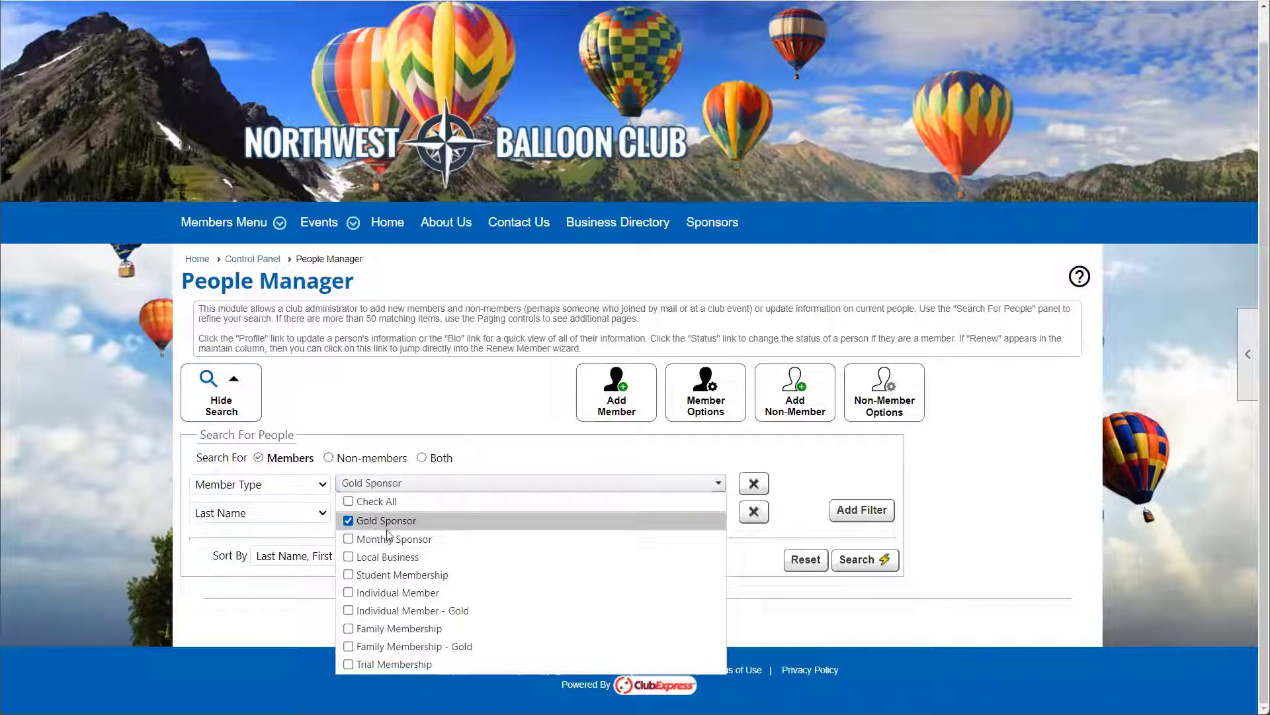
click(389, 540)
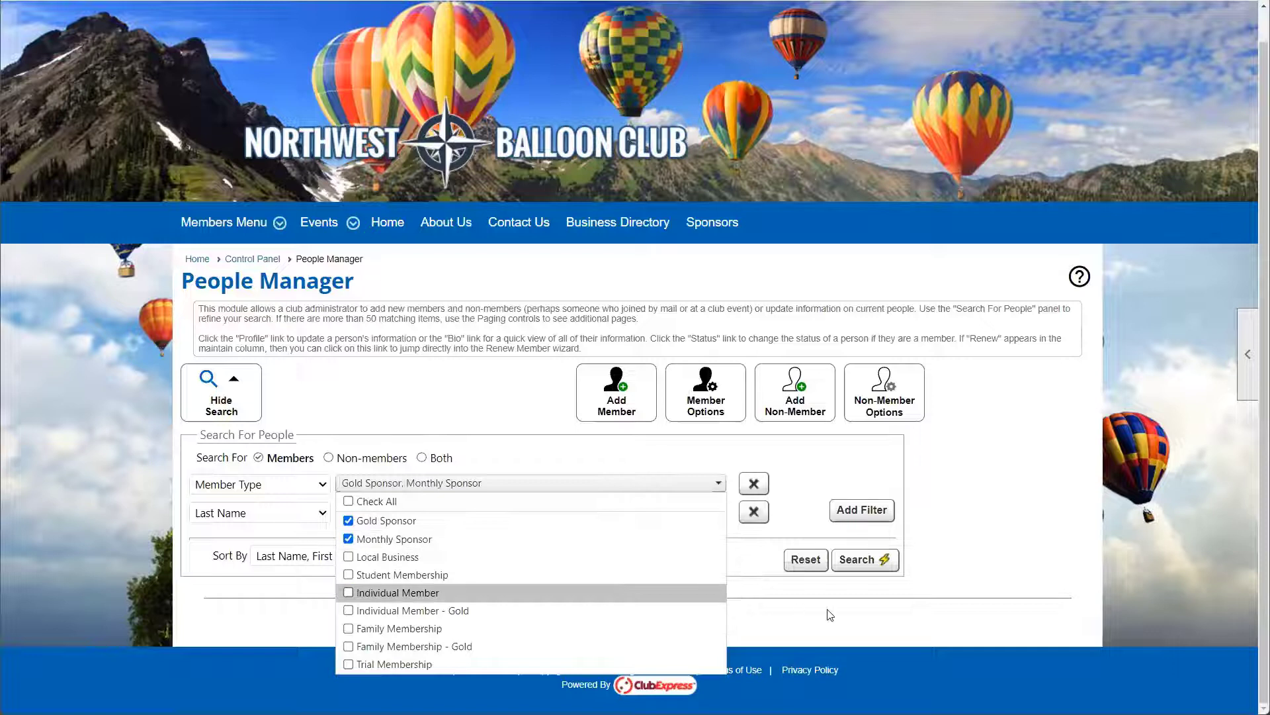
click(863, 560)
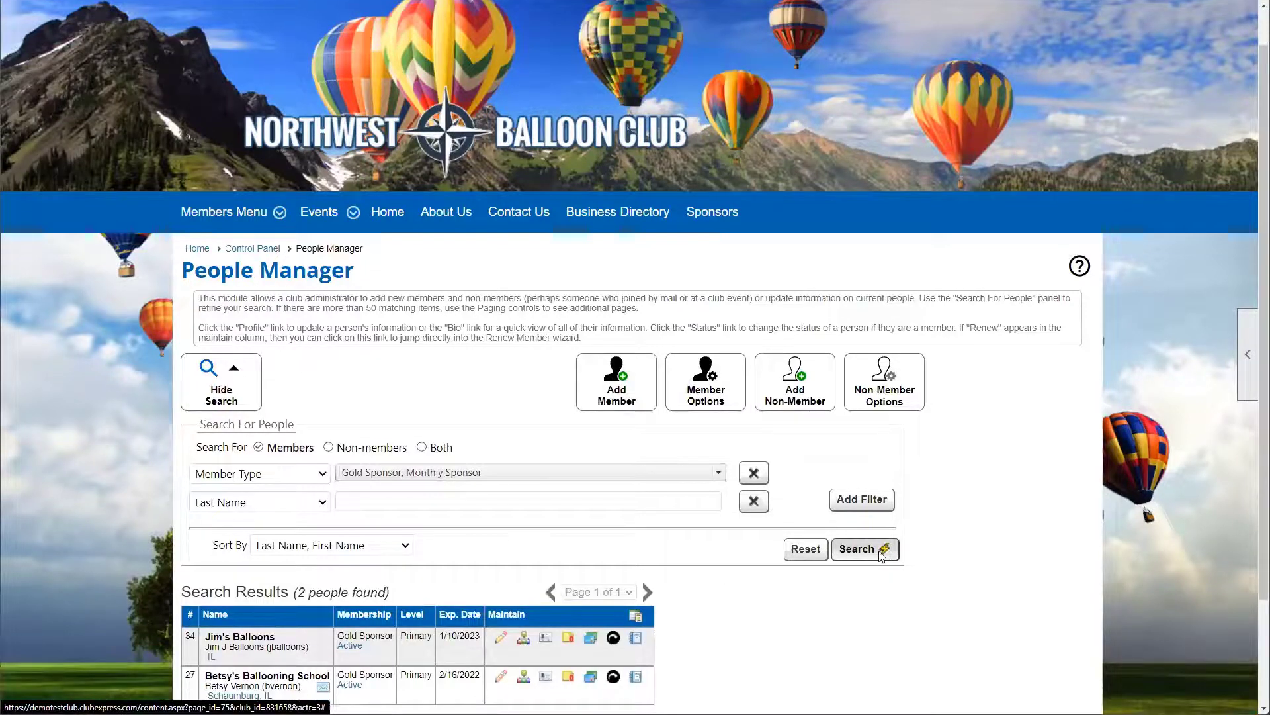
scroll(882, 556, down, 2)
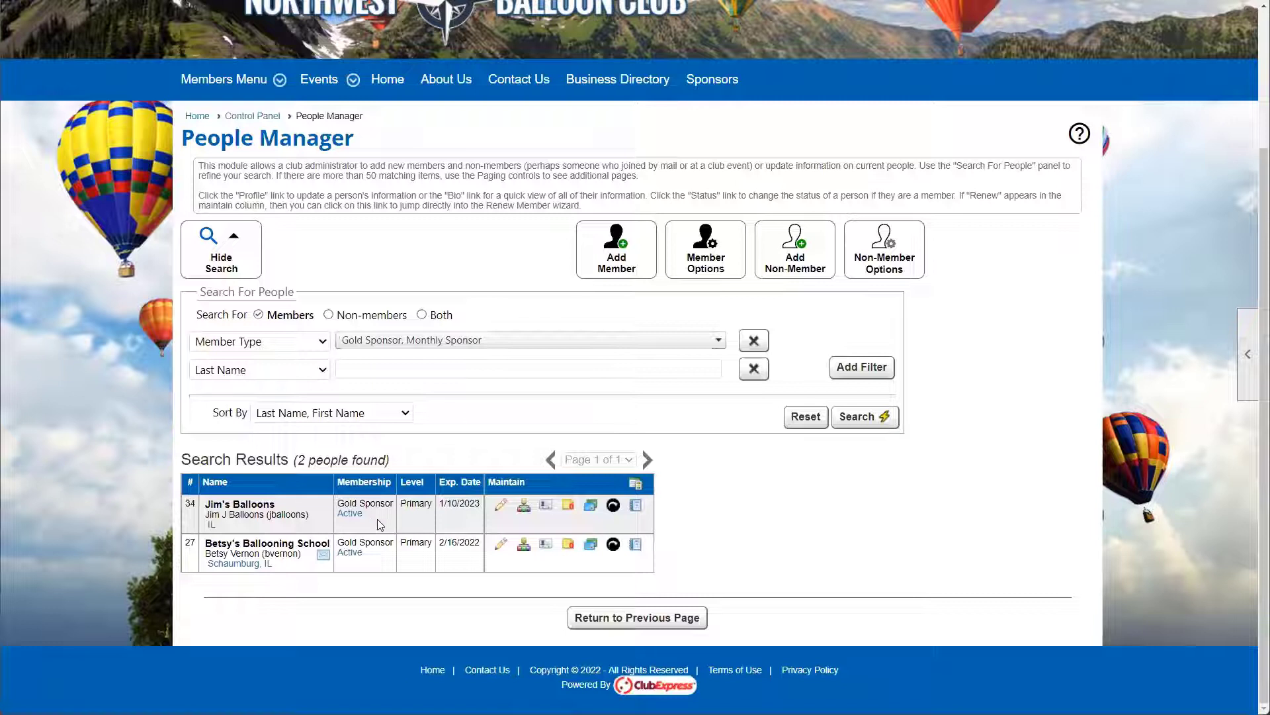
Step: Return to the Control Panel, open the Business Directory options, and review the display settings and allowed member types
click(577, 618)
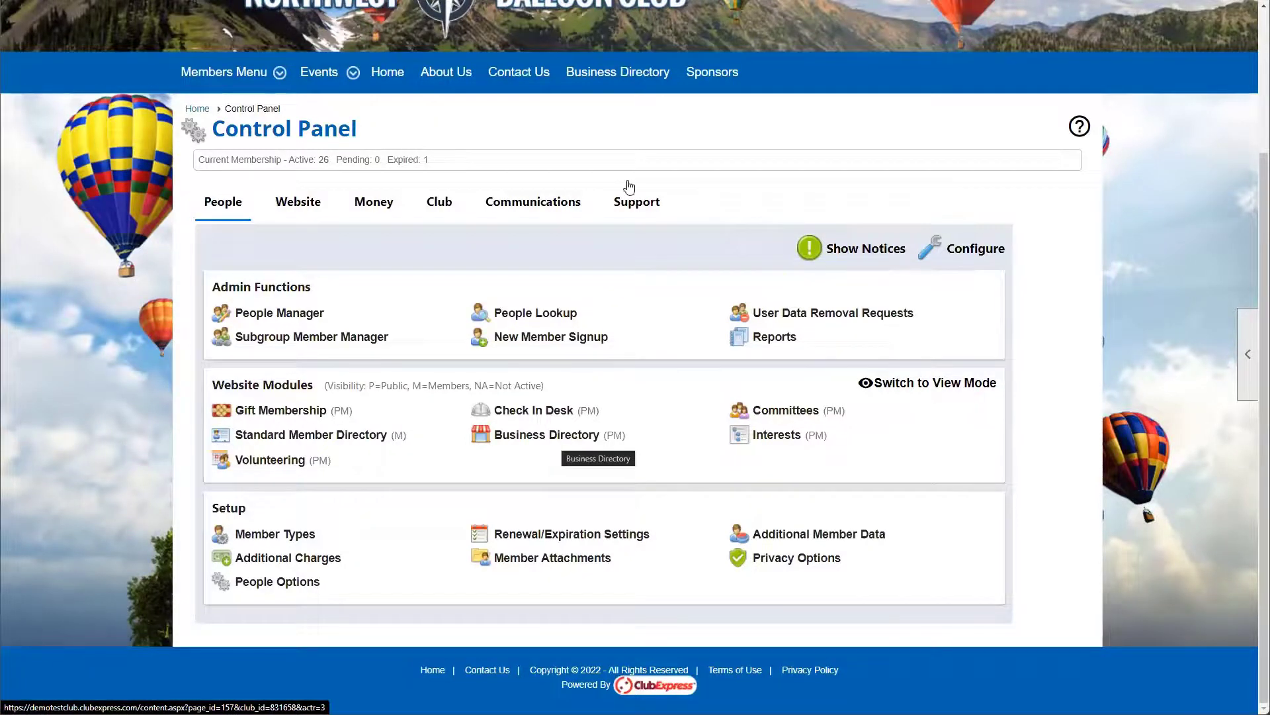
scroll(629, 186, up, 1)
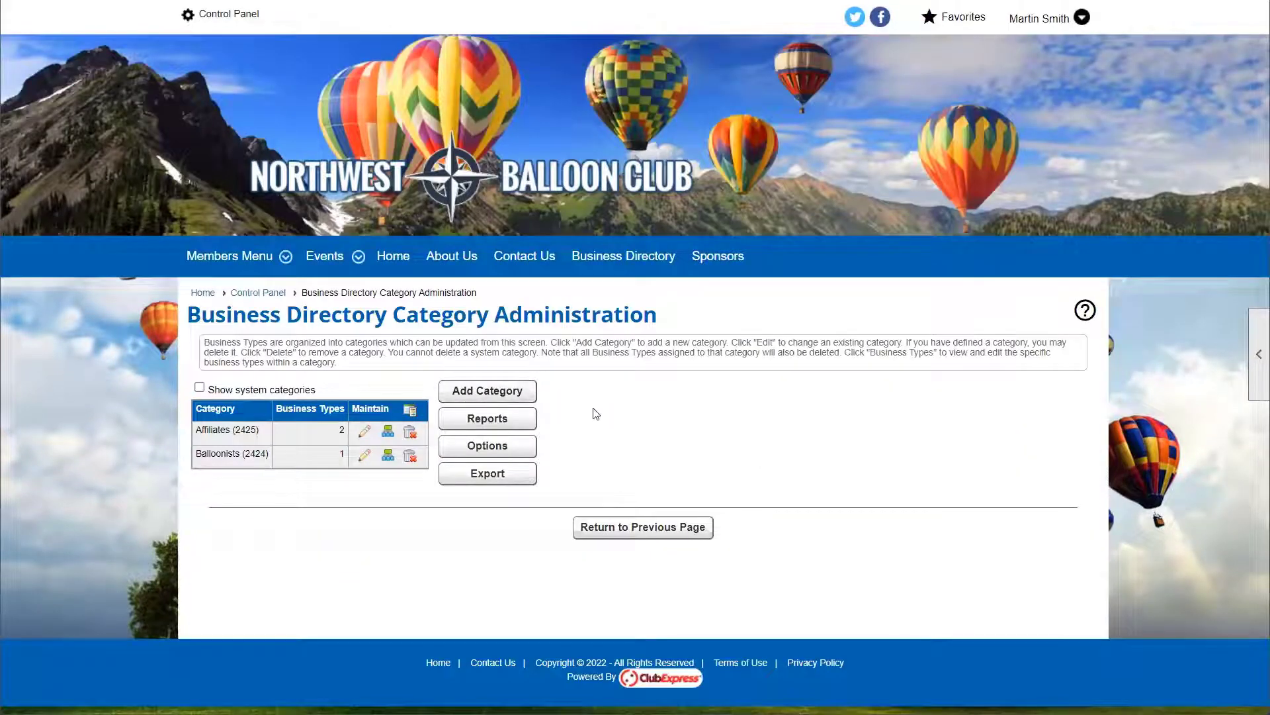
click(511, 452)
scroll(505, 454, down, 6)
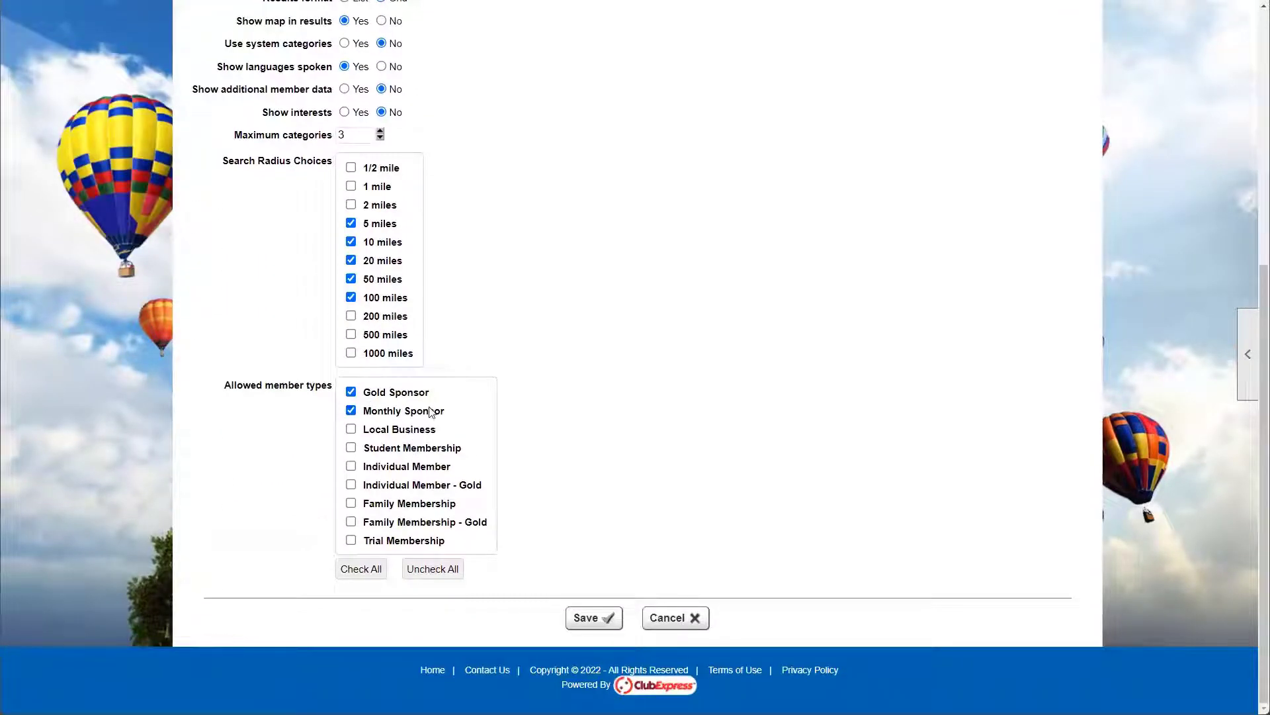
drag(430, 393, 378, 397)
click(508, 406)
scroll(480, 428, up, 3)
scroll(425, 350, down, 3)
scroll(551, 550, up, 4)
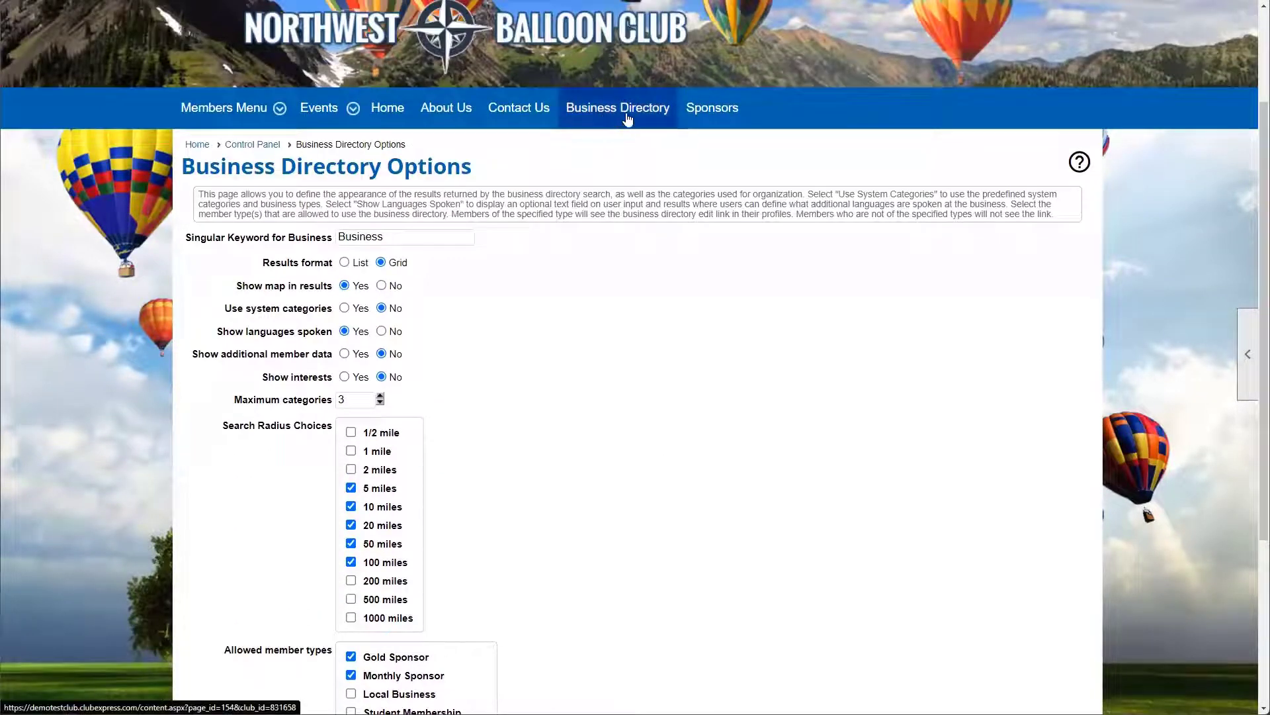
Step: Run a Business Directory search from the site's public page without any criteria and review the returned business listing
click(627, 117)
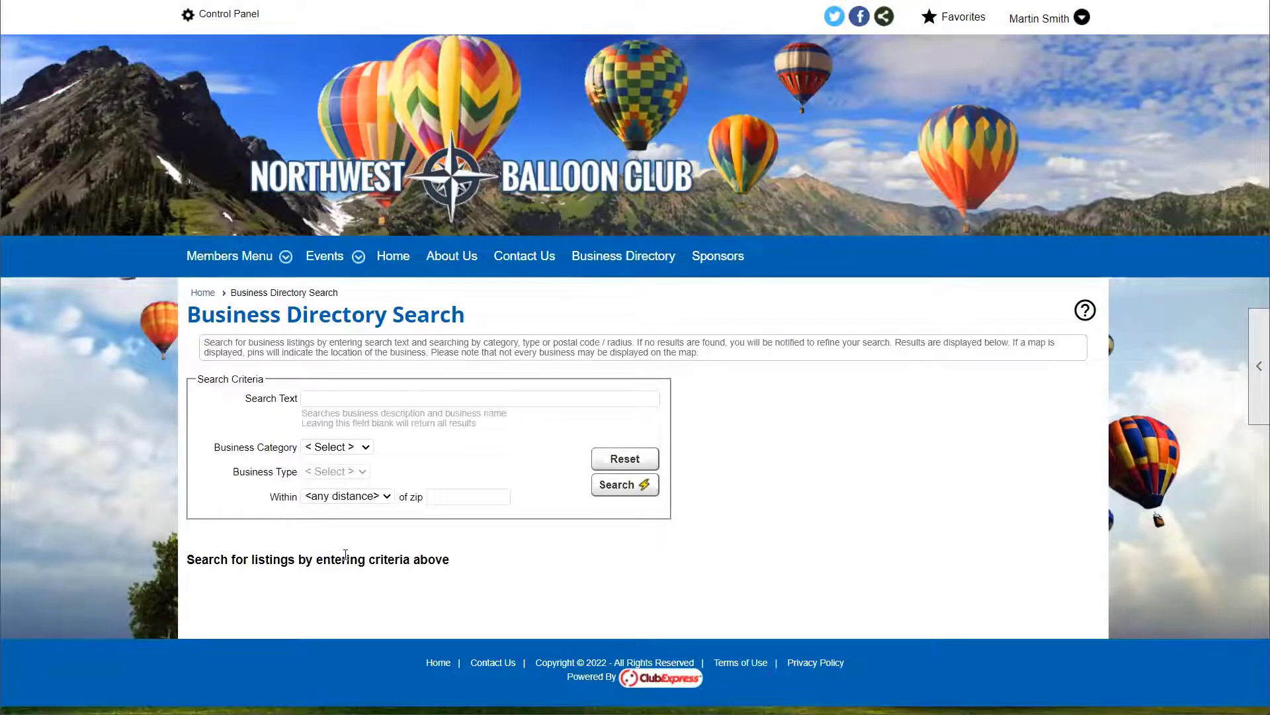
click(616, 484)
scroll(635, 493, down, 3)
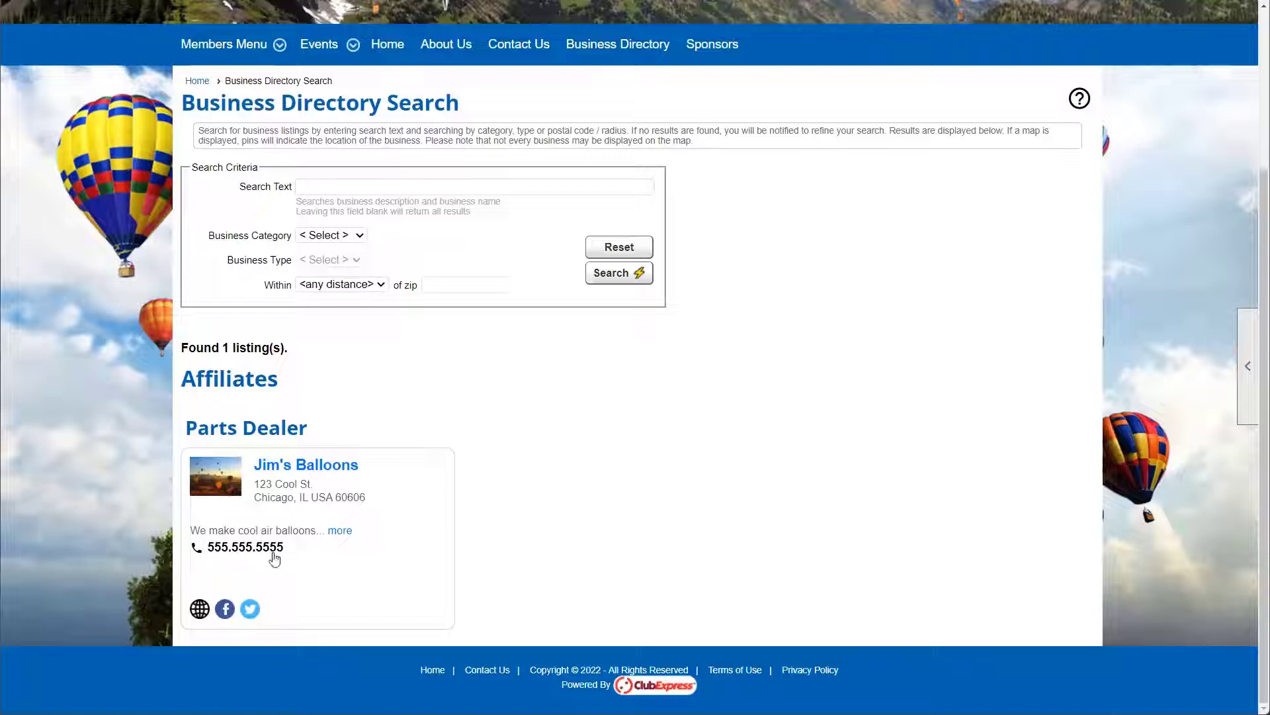
scroll(445, 535, up, 1)
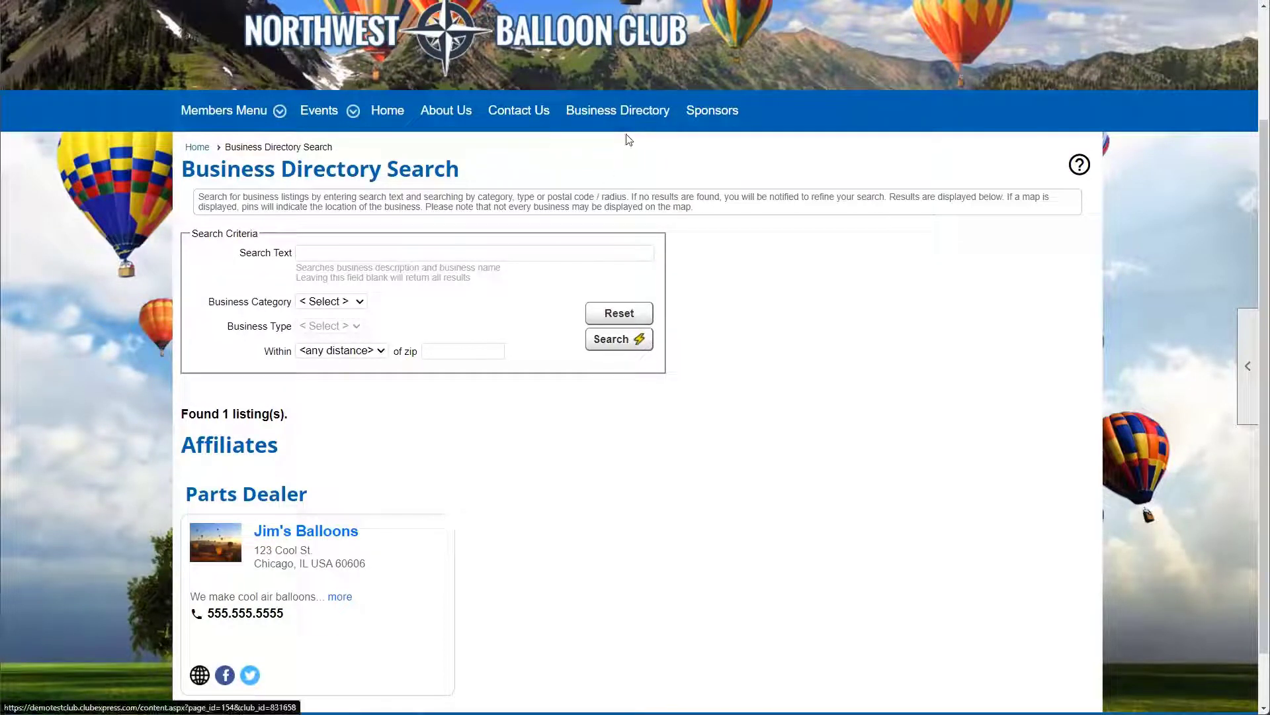
Step: In the Control Panel configuration, rename the Business Directory function to Sponsors, set its menu text to Sponsor Directory, and save
click(197, 147)
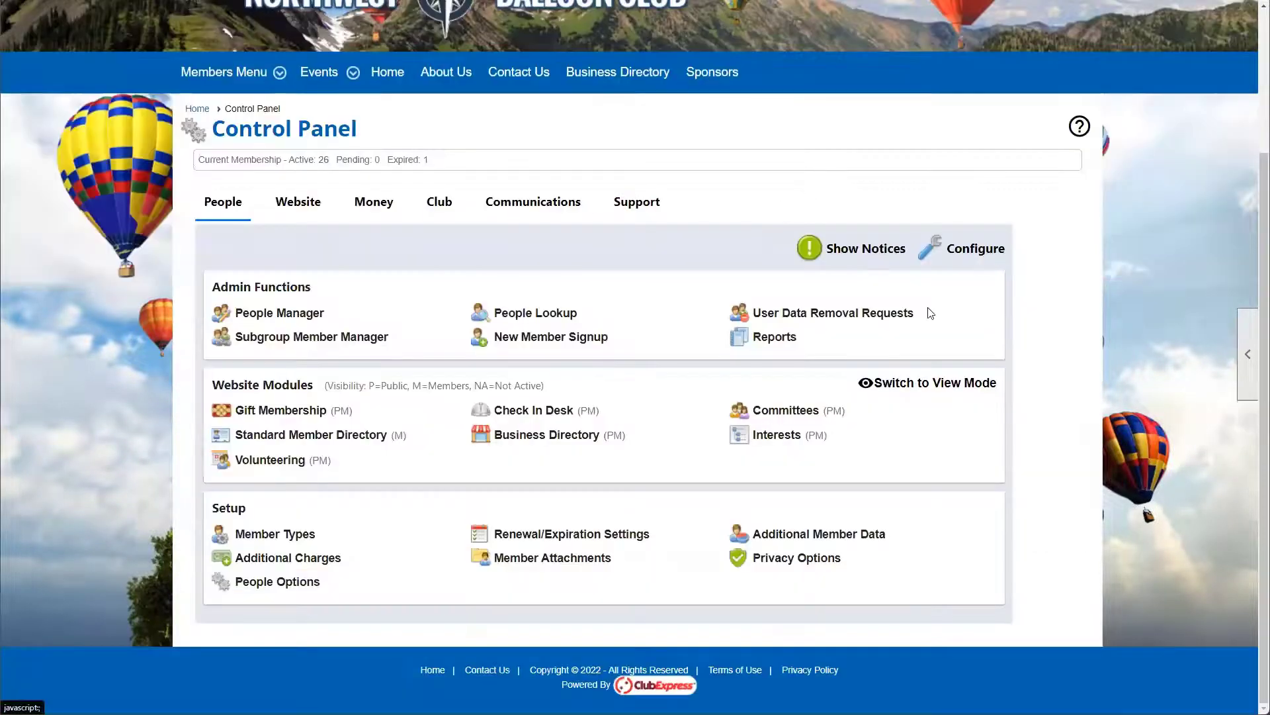
click(975, 249)
scroll(471, 309, down, 2)
scroll(471, 309, down, 1)
scroll(468, 291, up, 4)
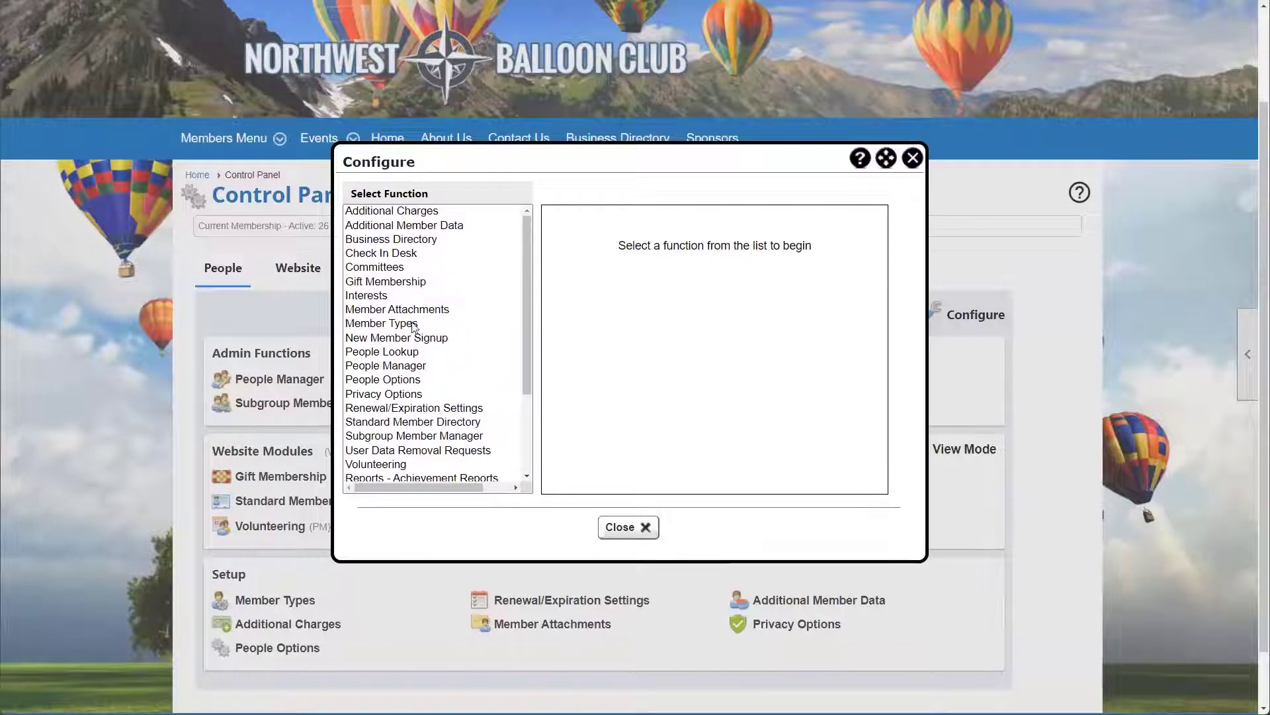
scroll(405, 347, up, 1)
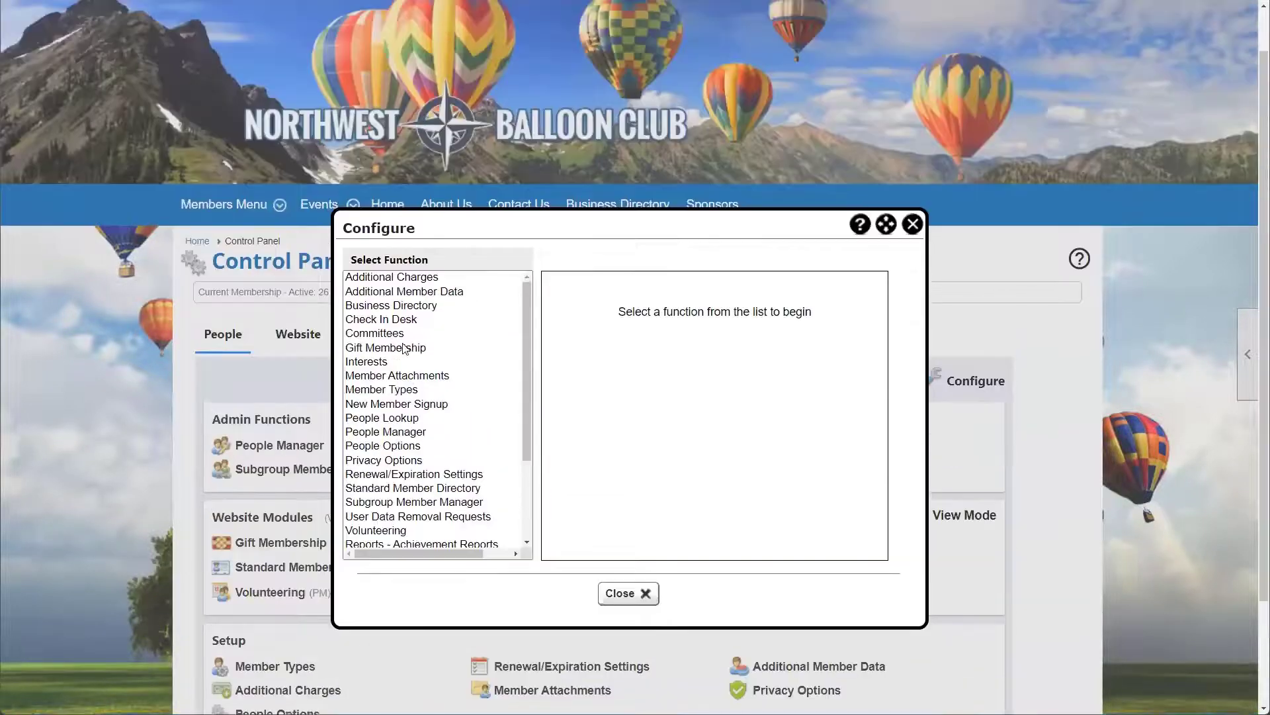
click(398, 305)
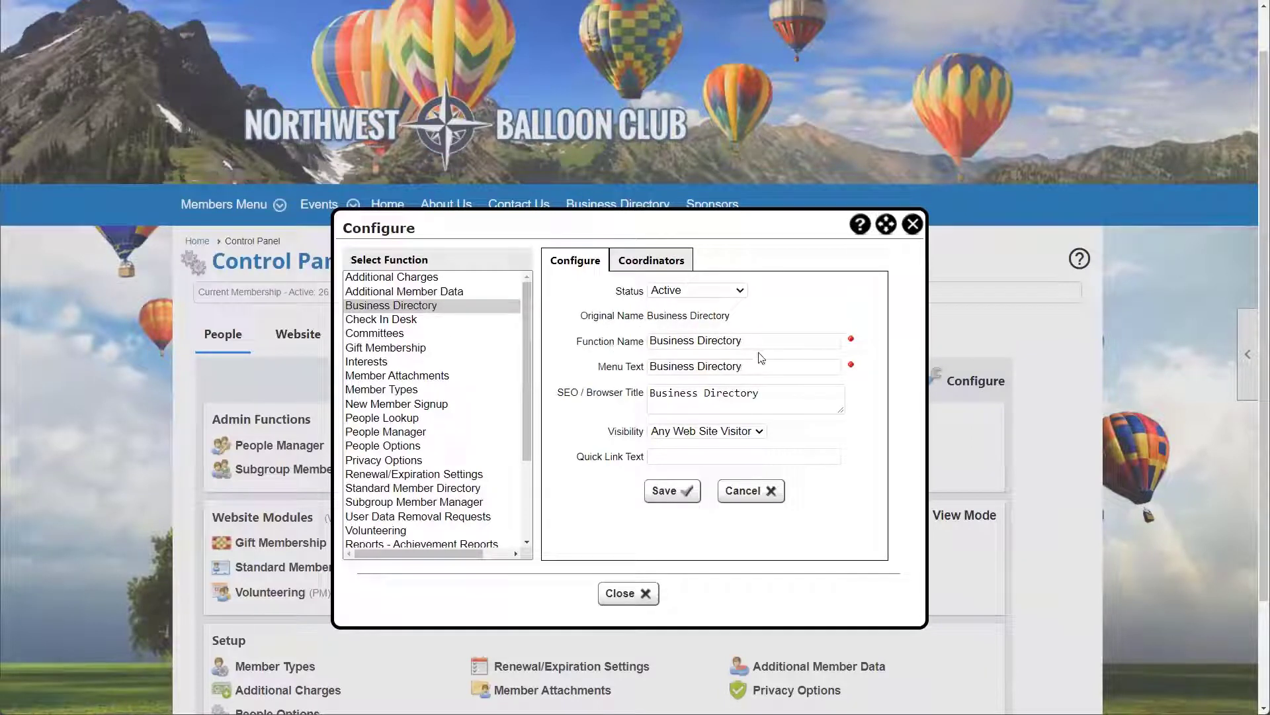
drag(761, 338, 627, 340)
text(Sponsors)
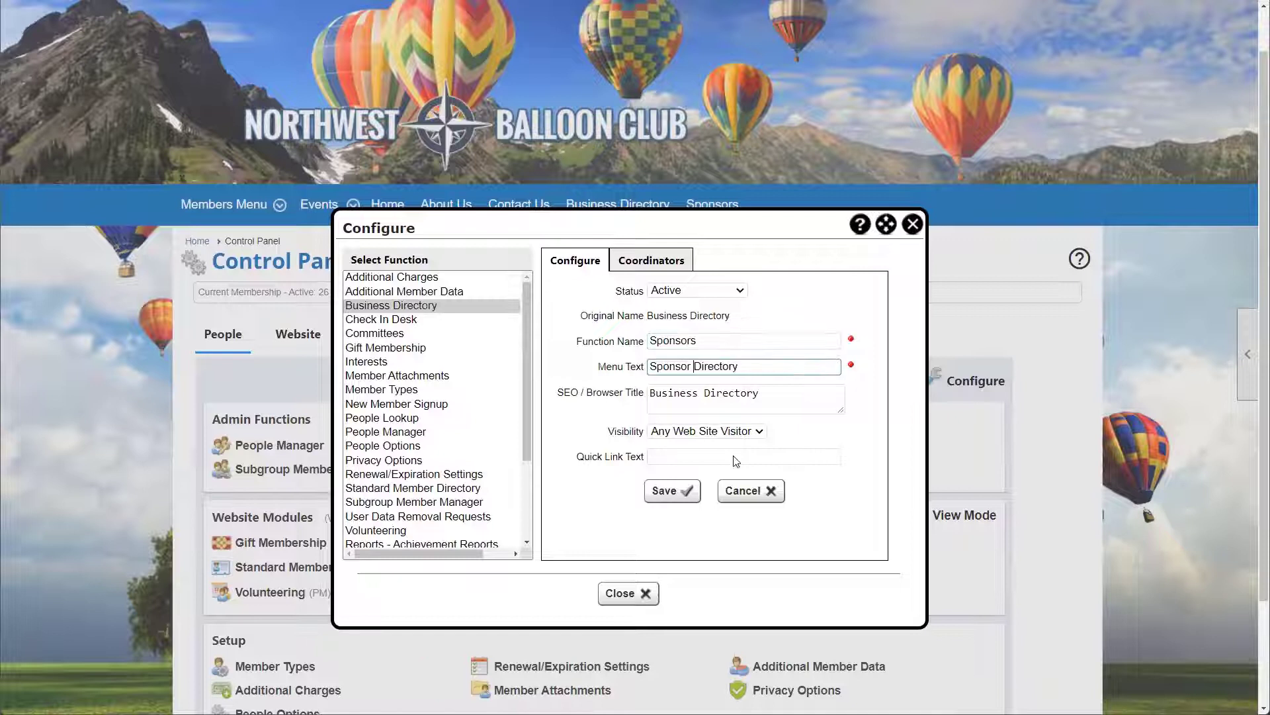
click(668, 490)
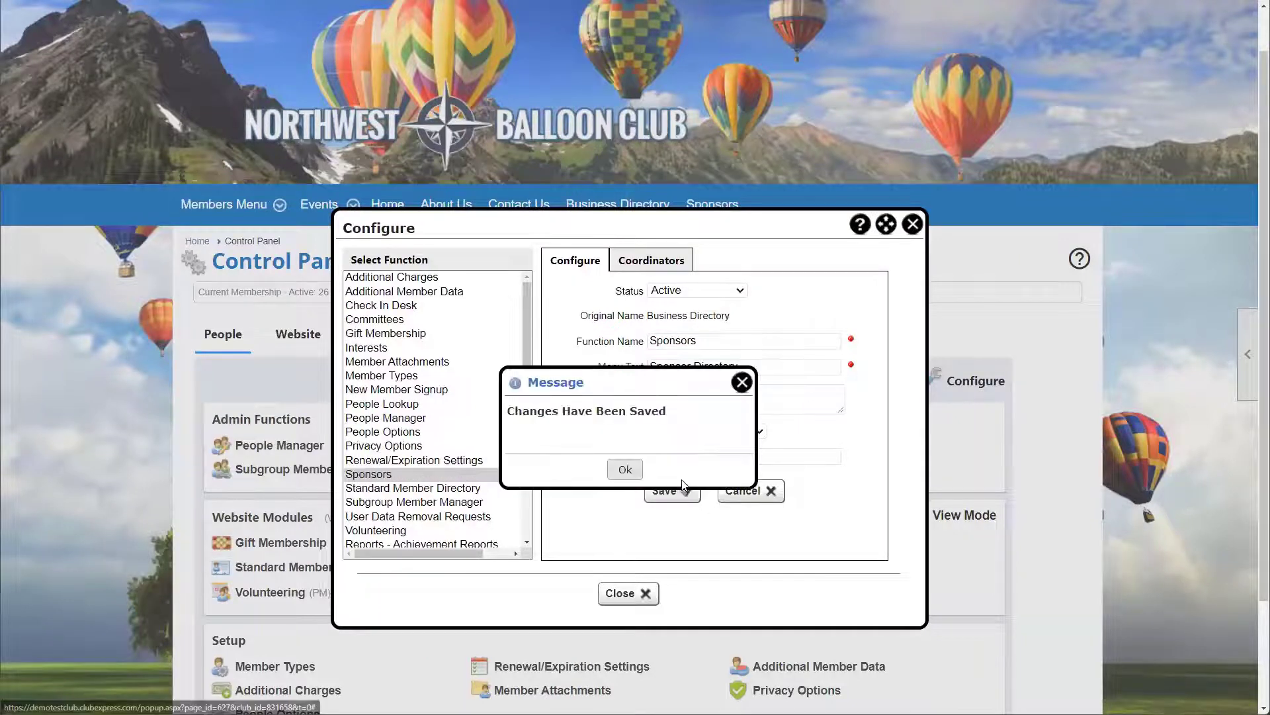
click(625, 469)
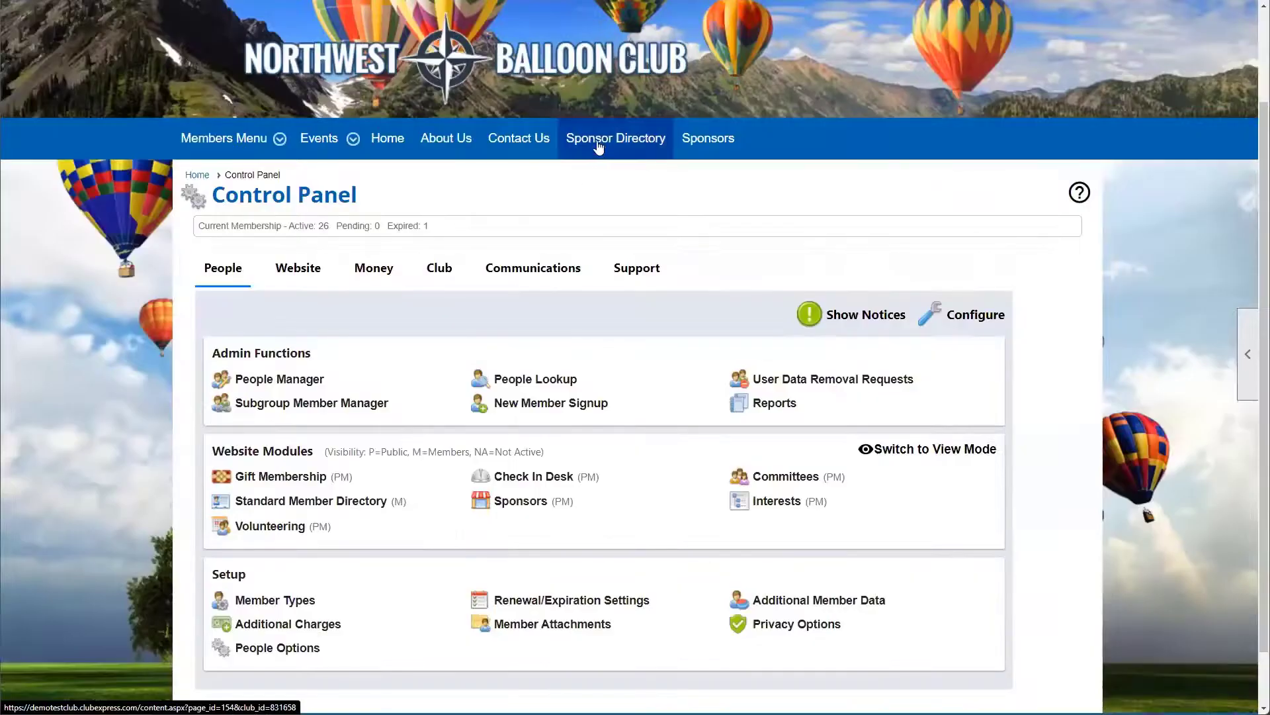
Step: Open the Sponsor Directory from the site navigation and review the search page and its business listing
click(595, 140)
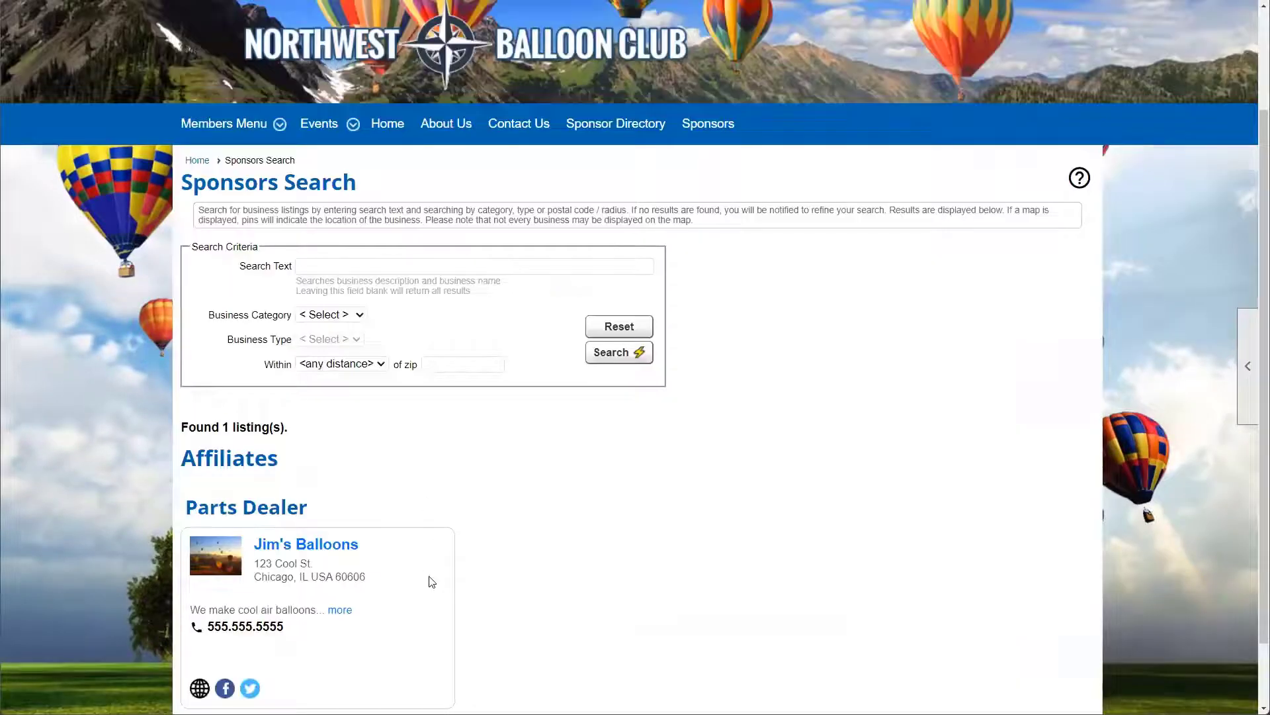
scroll(472, 544, down, 1)
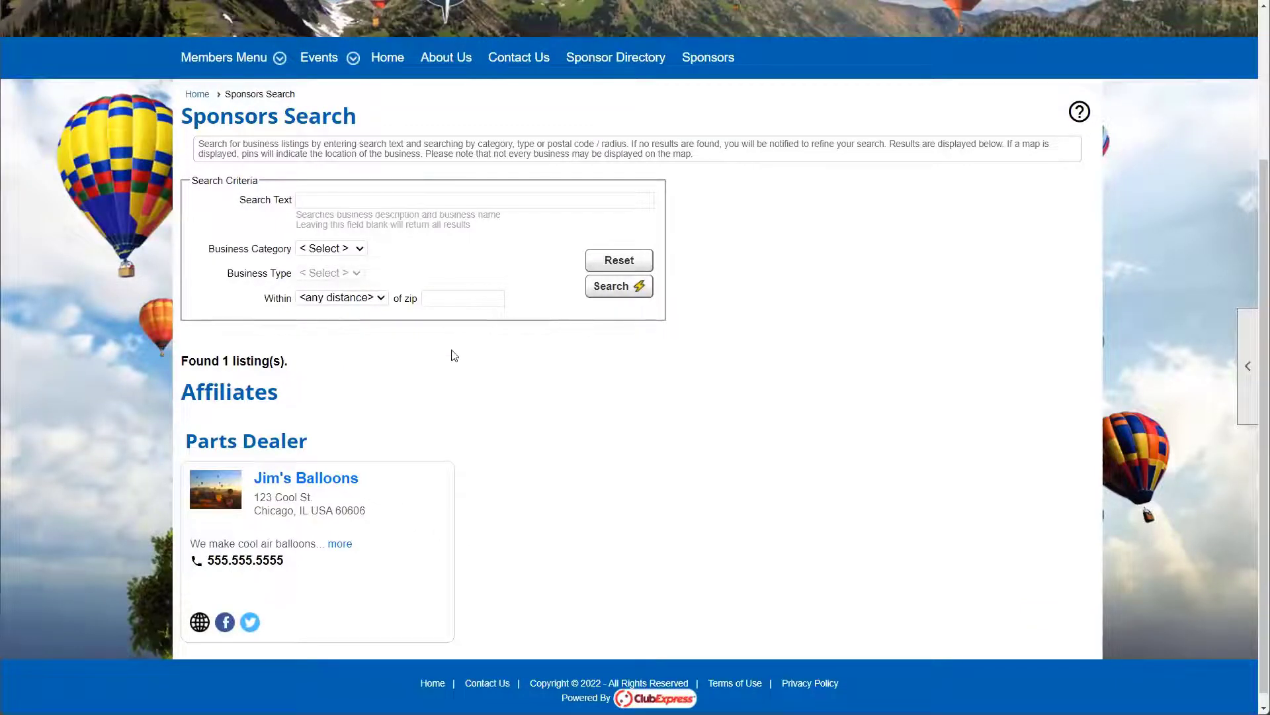
scroll(493, 512, up, 2)
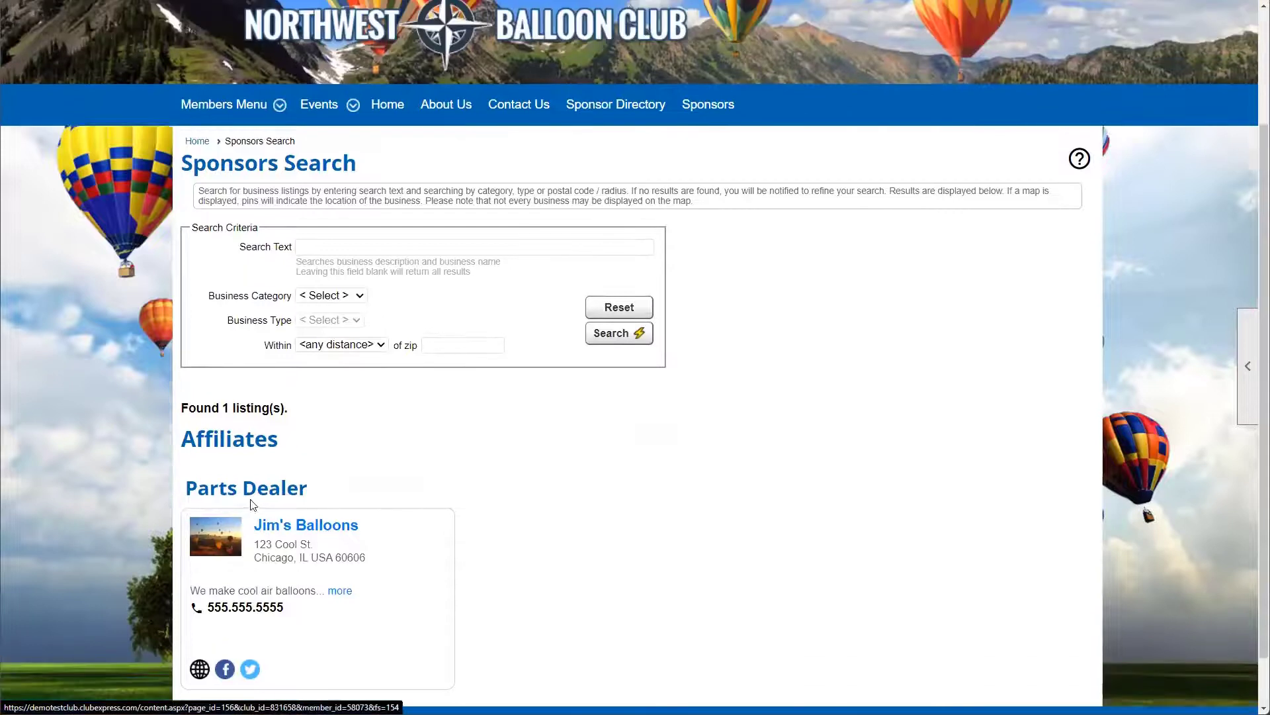
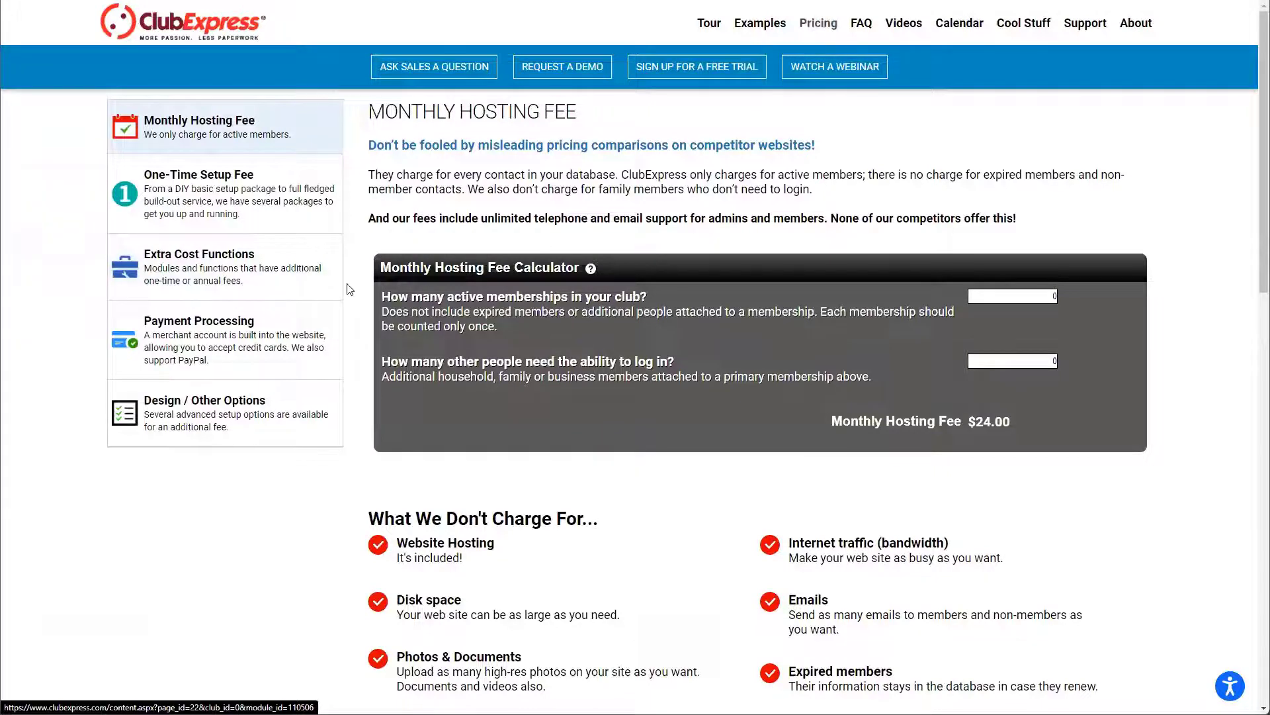
Step: Open the extra cost functions on the ClubExpress pricing page, find "banner", and read the Banner Advertising entry
click(237, 275)
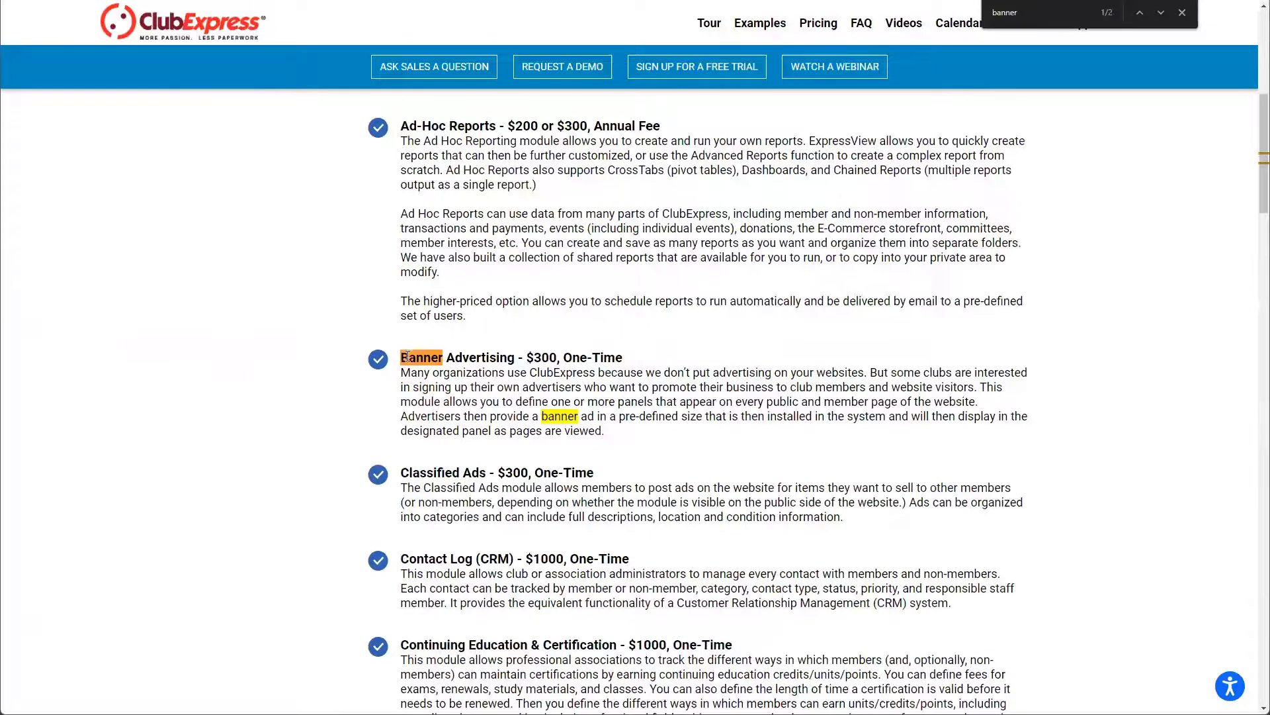
drag(624, 361, 573, 363)
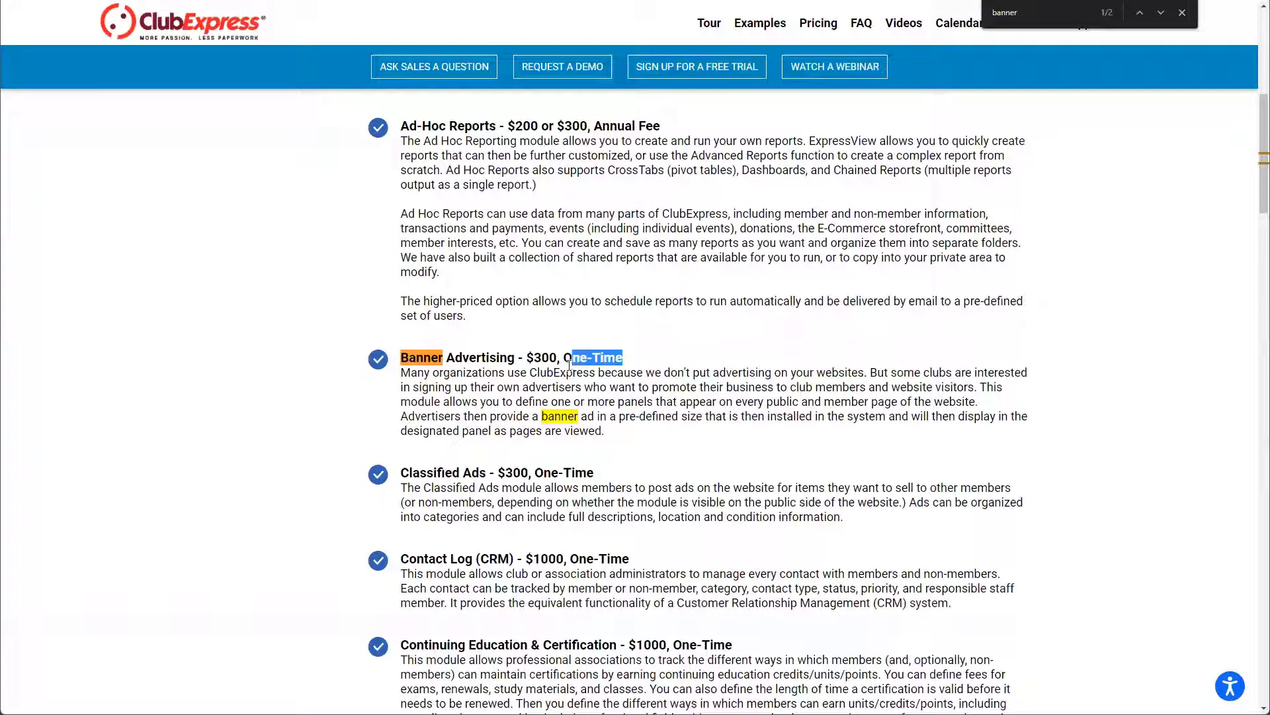
click(640, 365)
drag(626, 439, 401, 352)
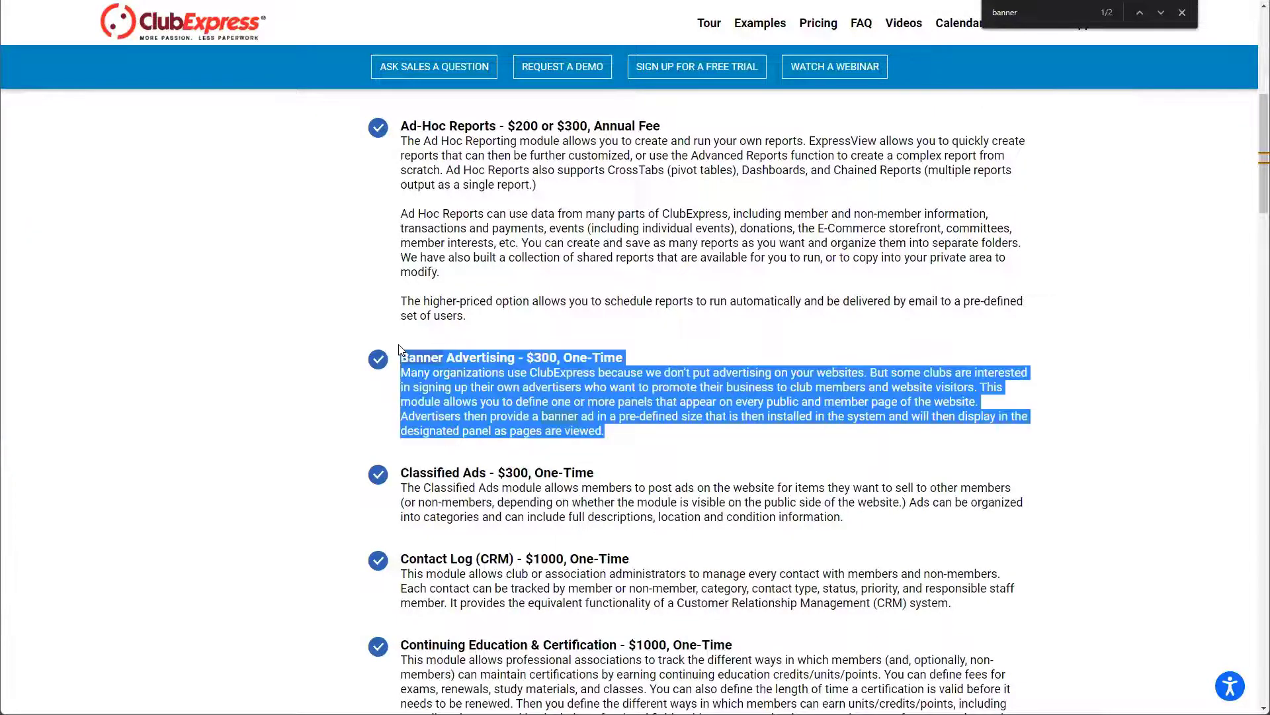
click(418, 388)
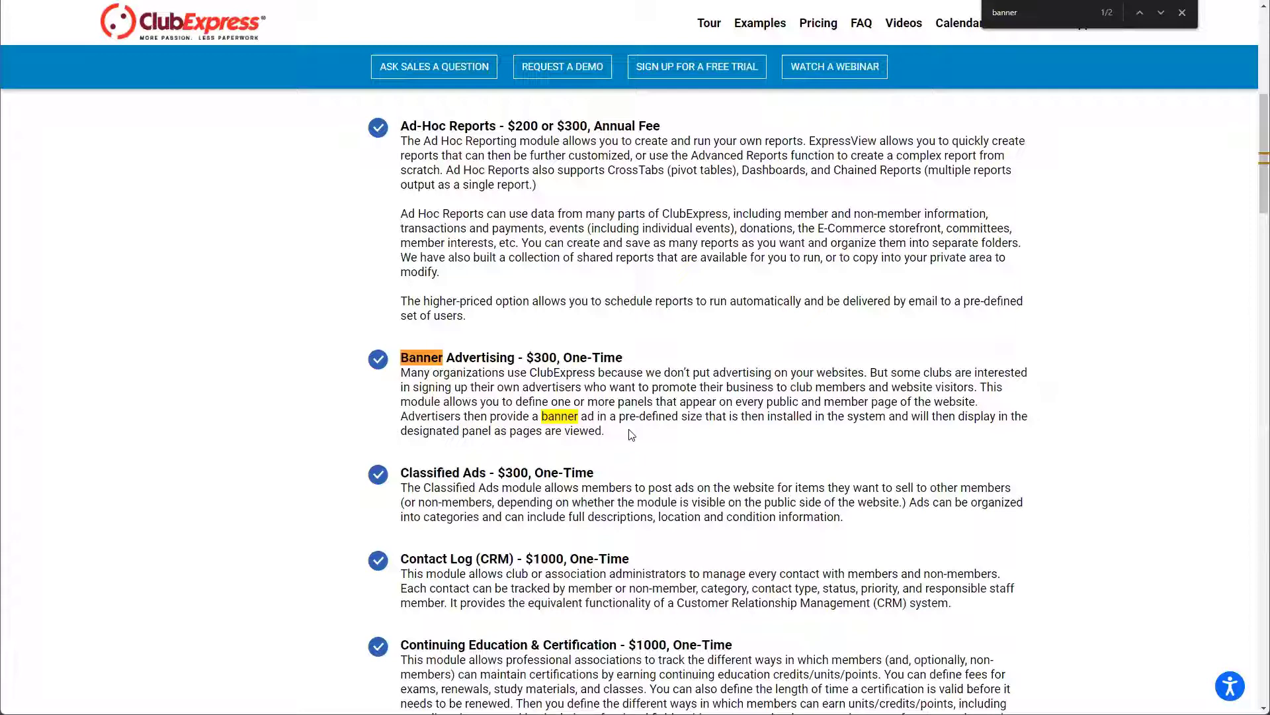
scroll(664, 412, up, 2)
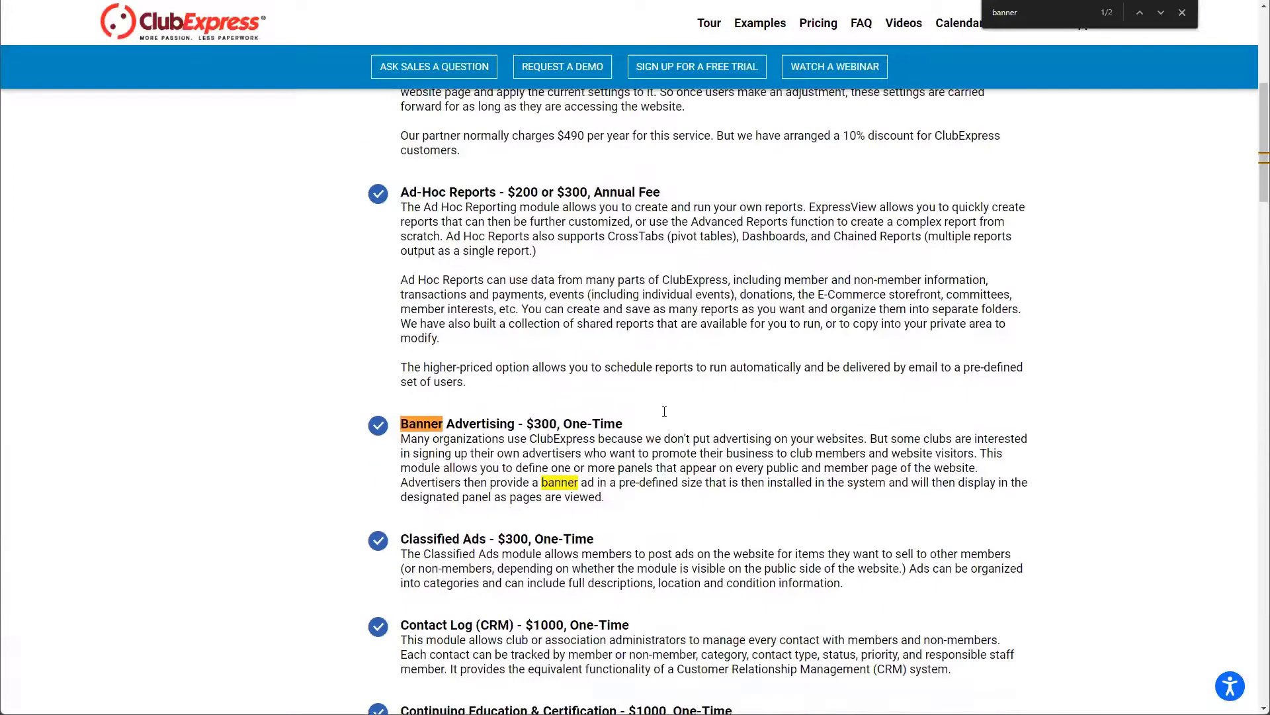
scroll(664, 412, down, 2)
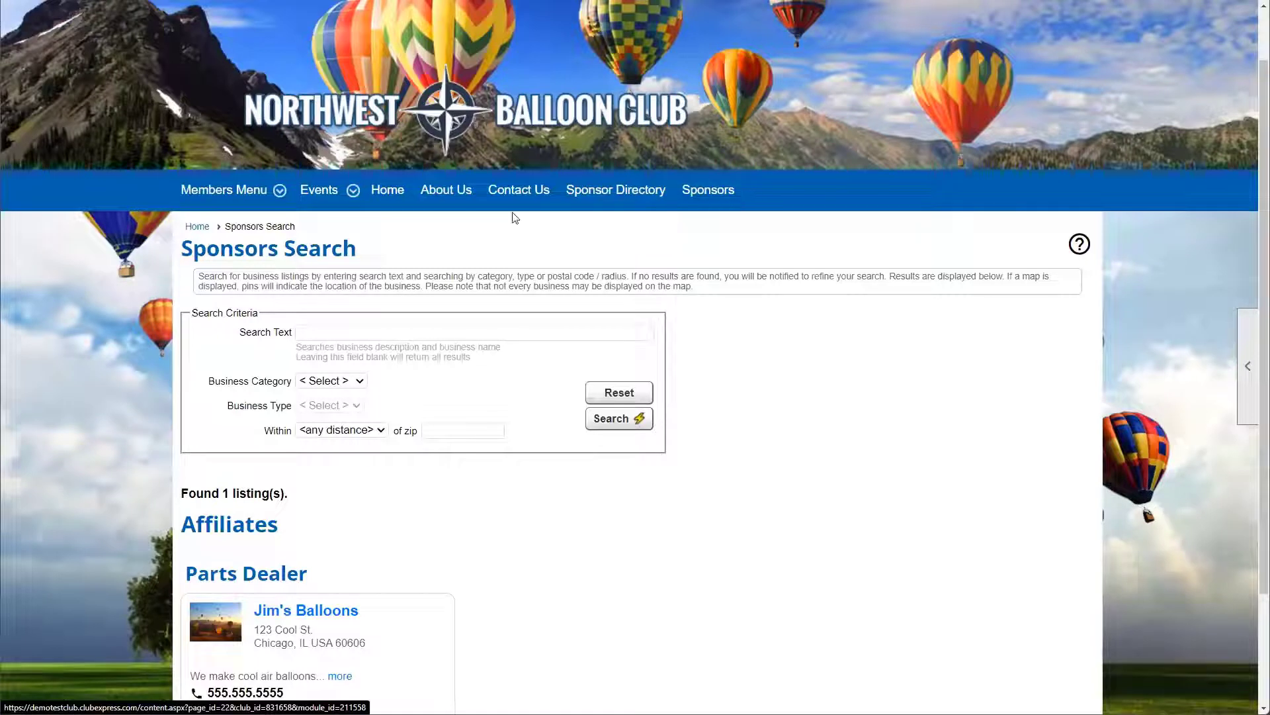
Step: Return to the club site's Control Panel, open the member types, and examine the Gold Sponsor entry
scroll(343, 31, up, 1)
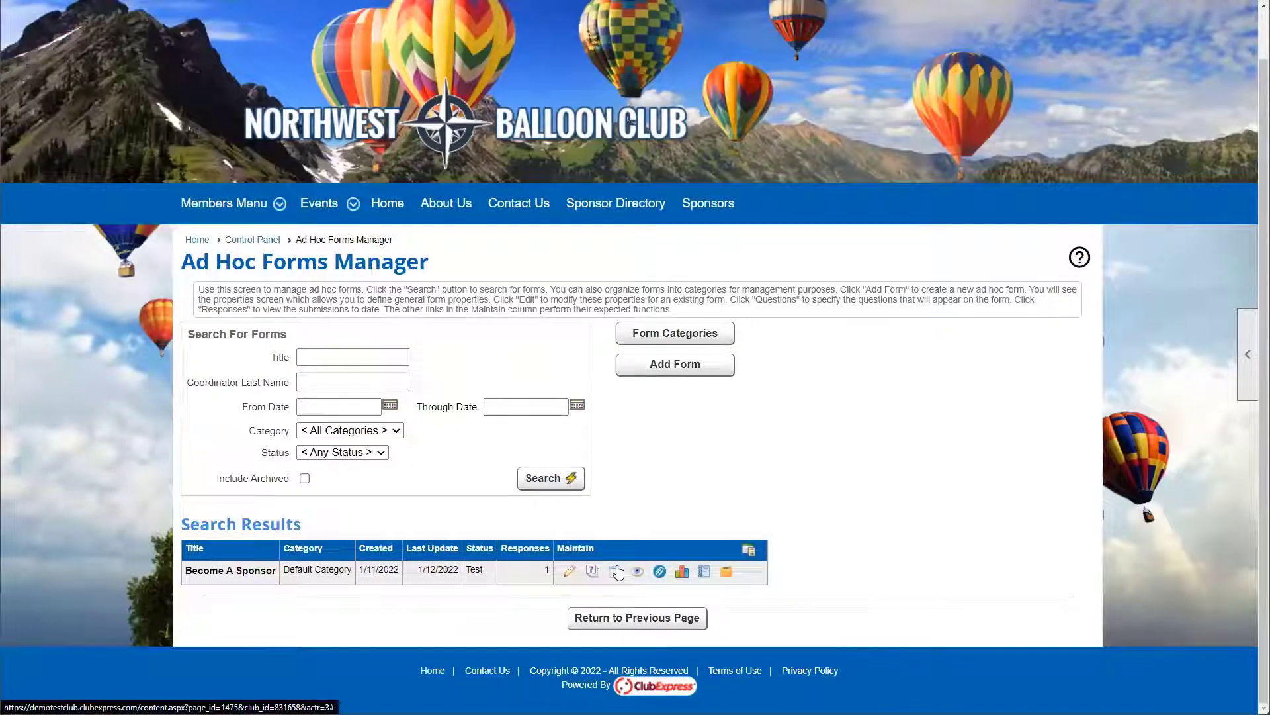
scroll(203, 29, up, 1)
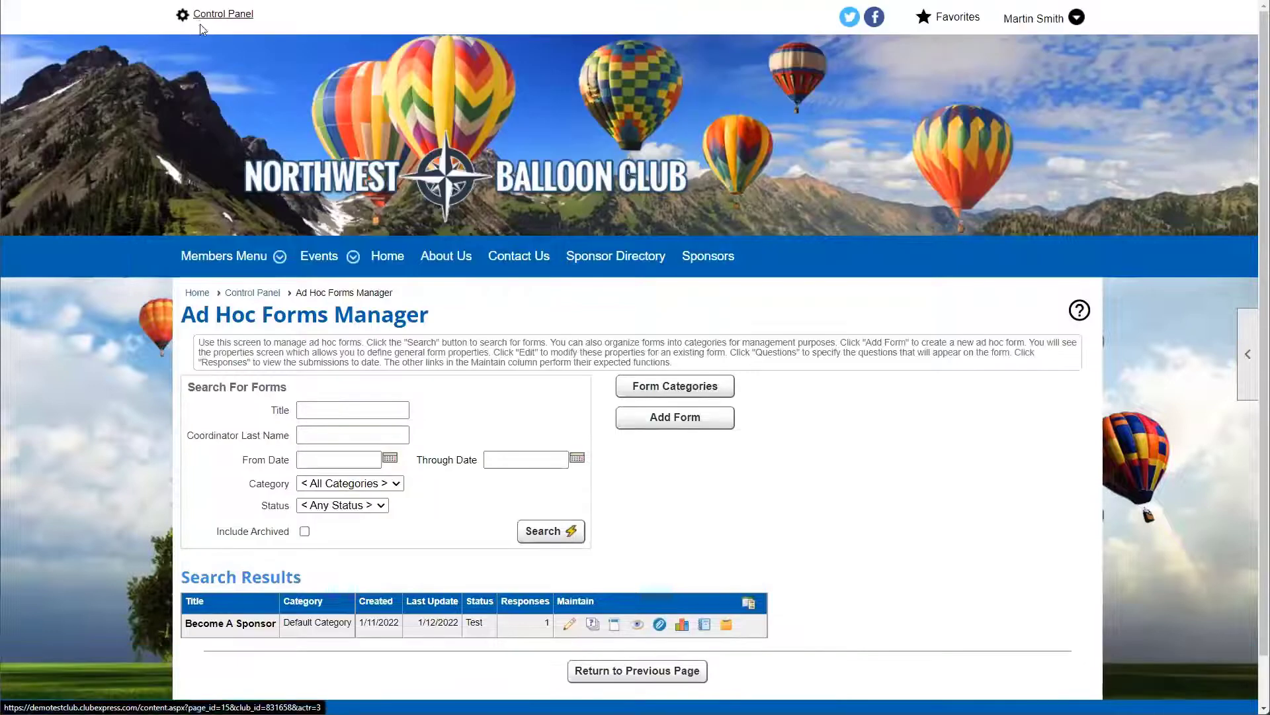
click(201, 26)
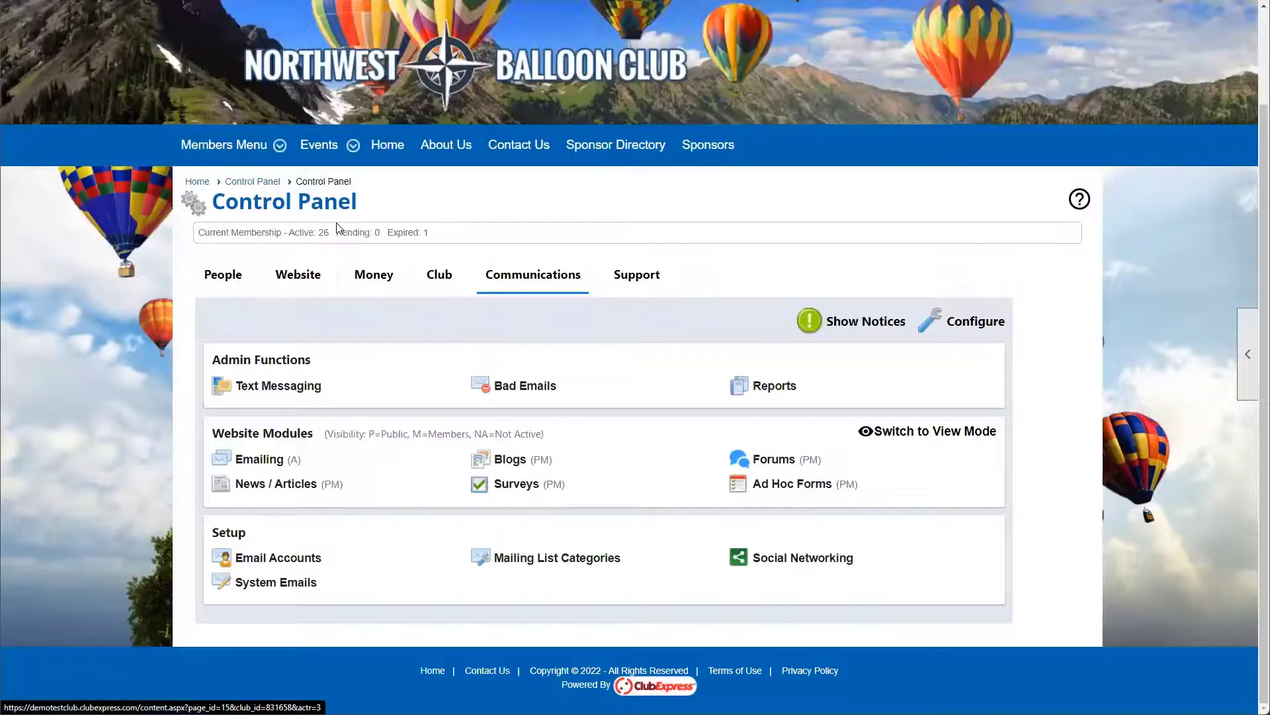
click(232, 289)
click(286, 585)
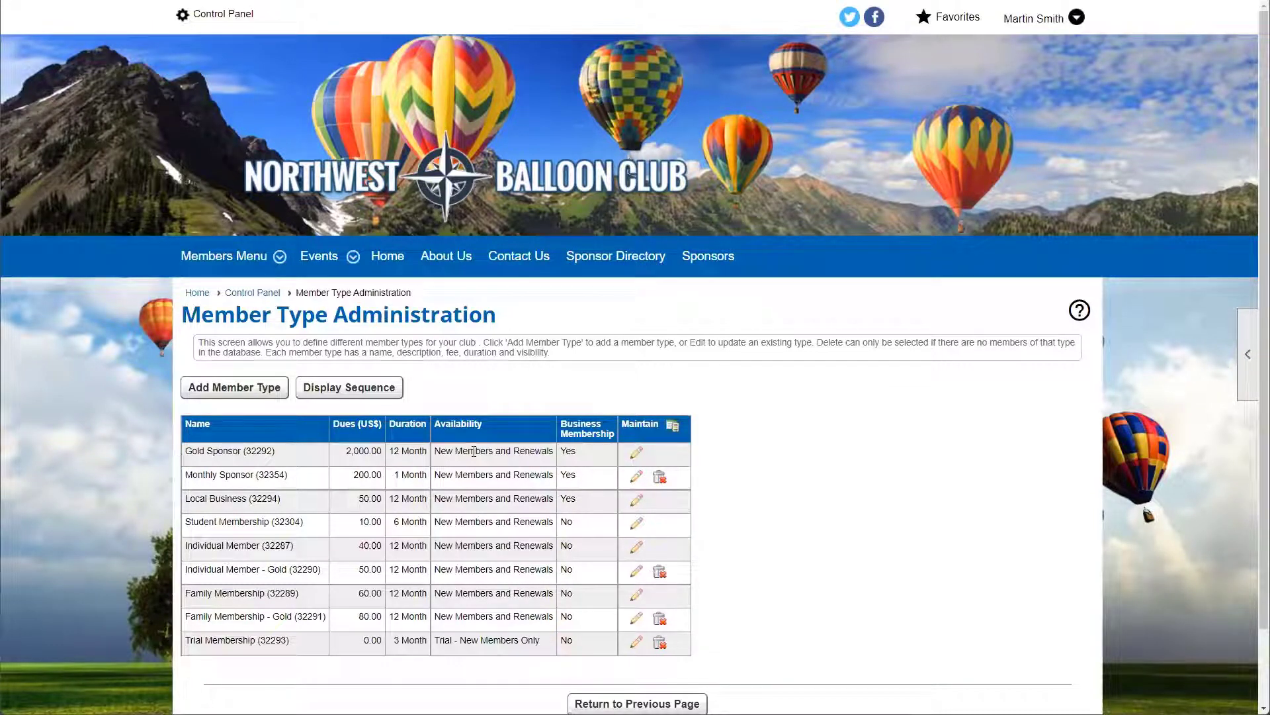
drag(184, 451, 271, 453)
click(307, 453)
Step: Open the Become A Sponsor ad hoc form's properties, try Ad Hoc Form Responder as the mailing list category, and cancel the edit
click(272, 299)
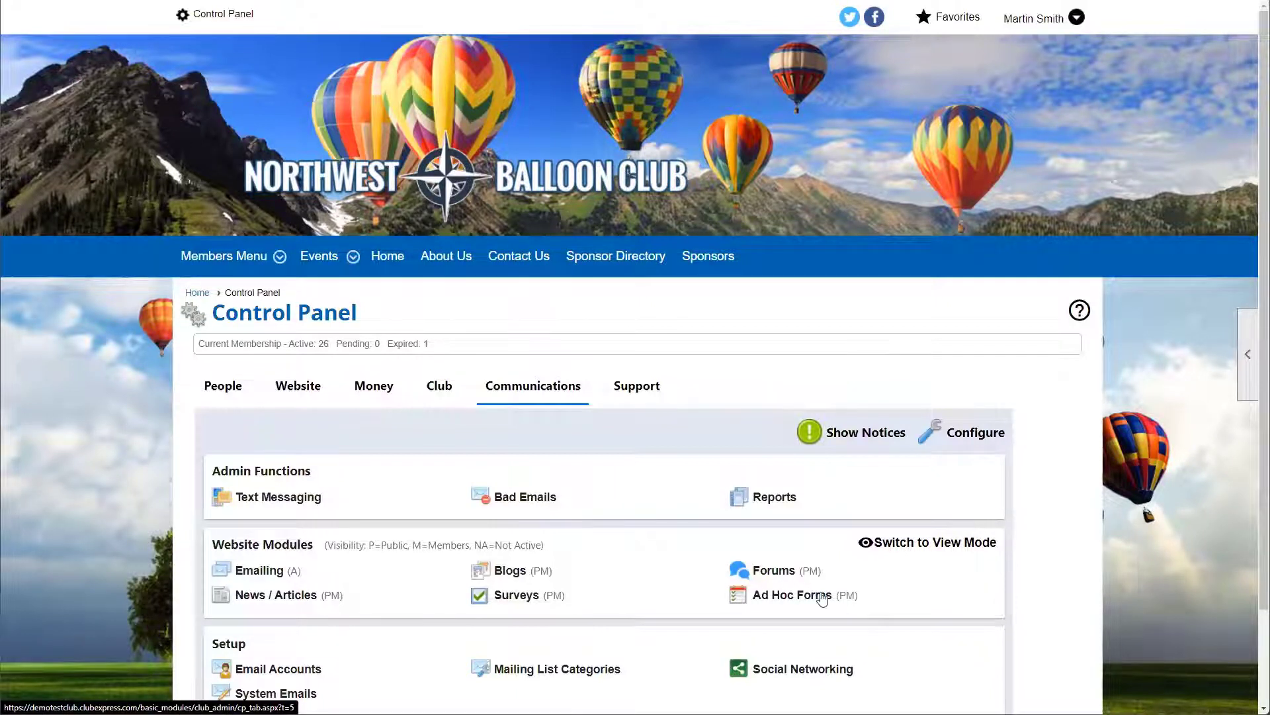
scroll(822, 599, down, 1)
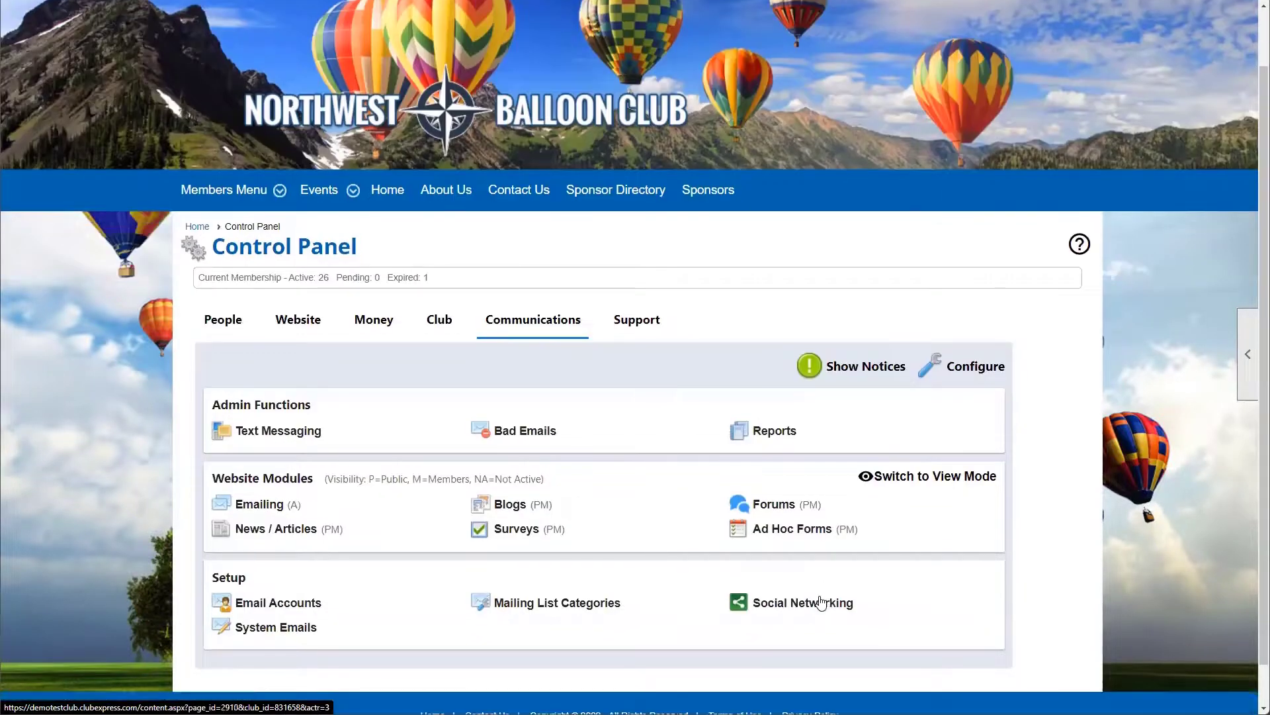
click(811, 529)
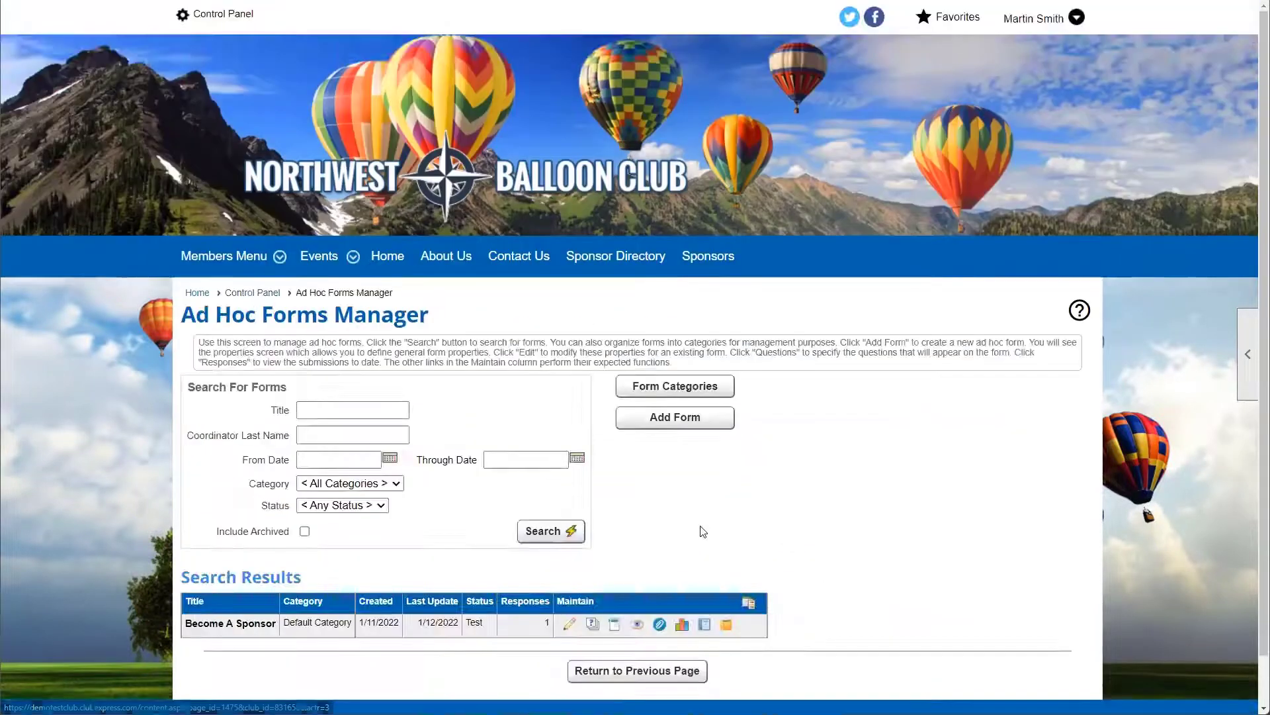
click(573, 625)
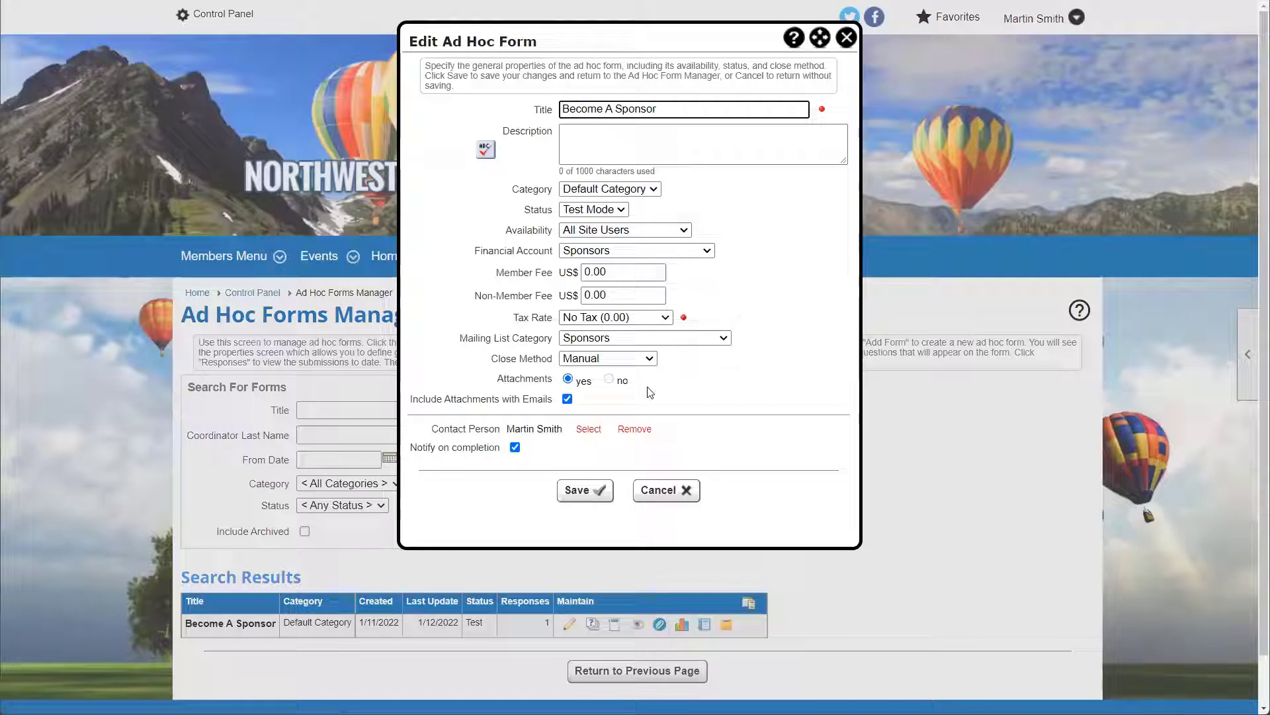
drag(461, 339, 567, 341)
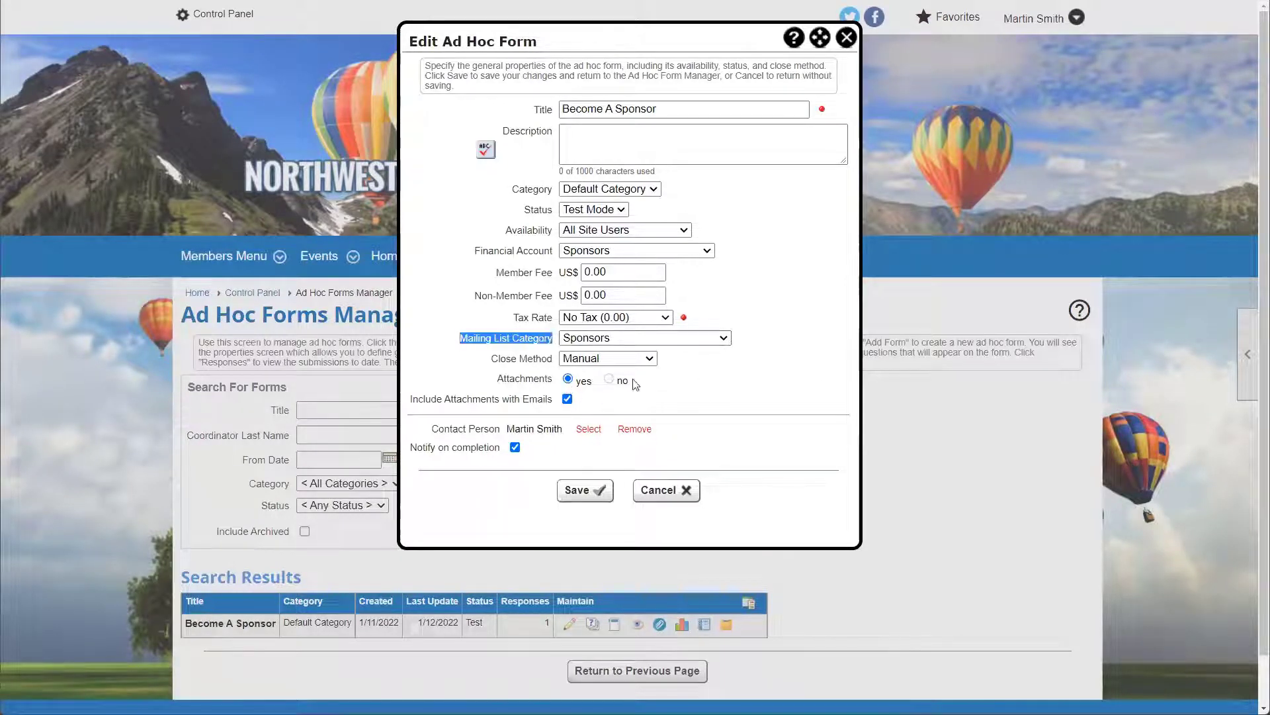
click(657, 339)
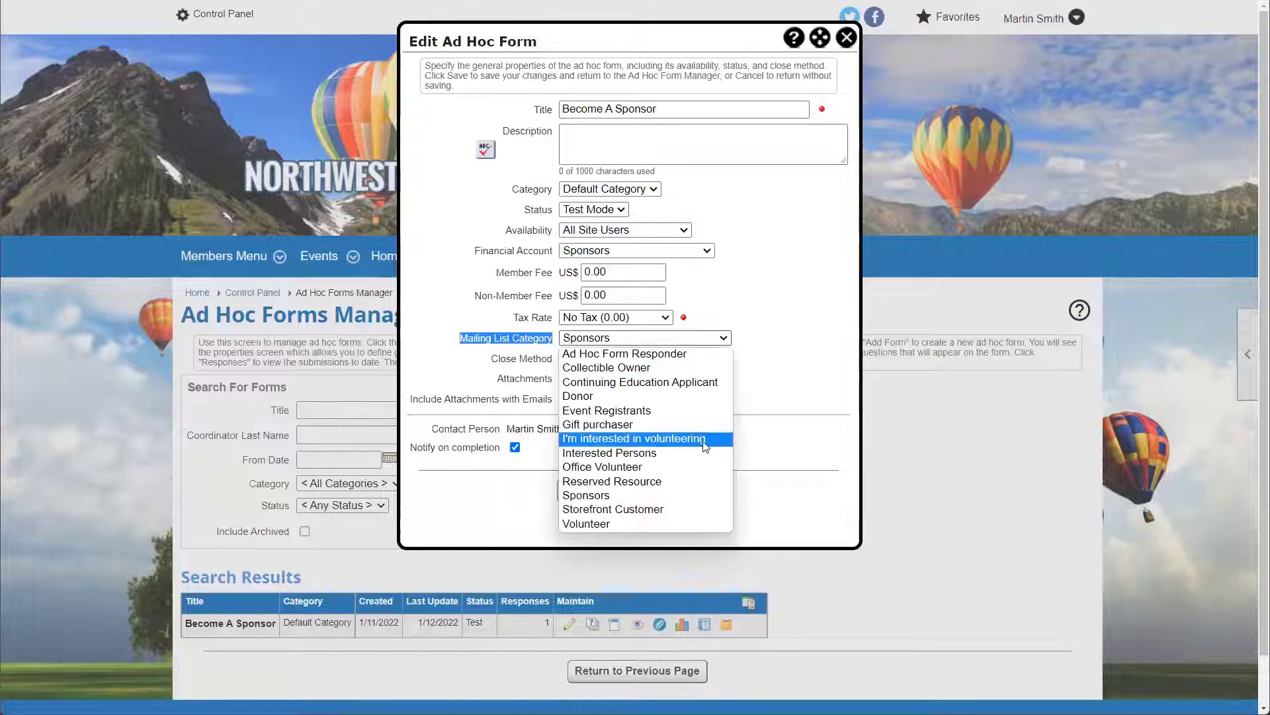
click(588, 355)
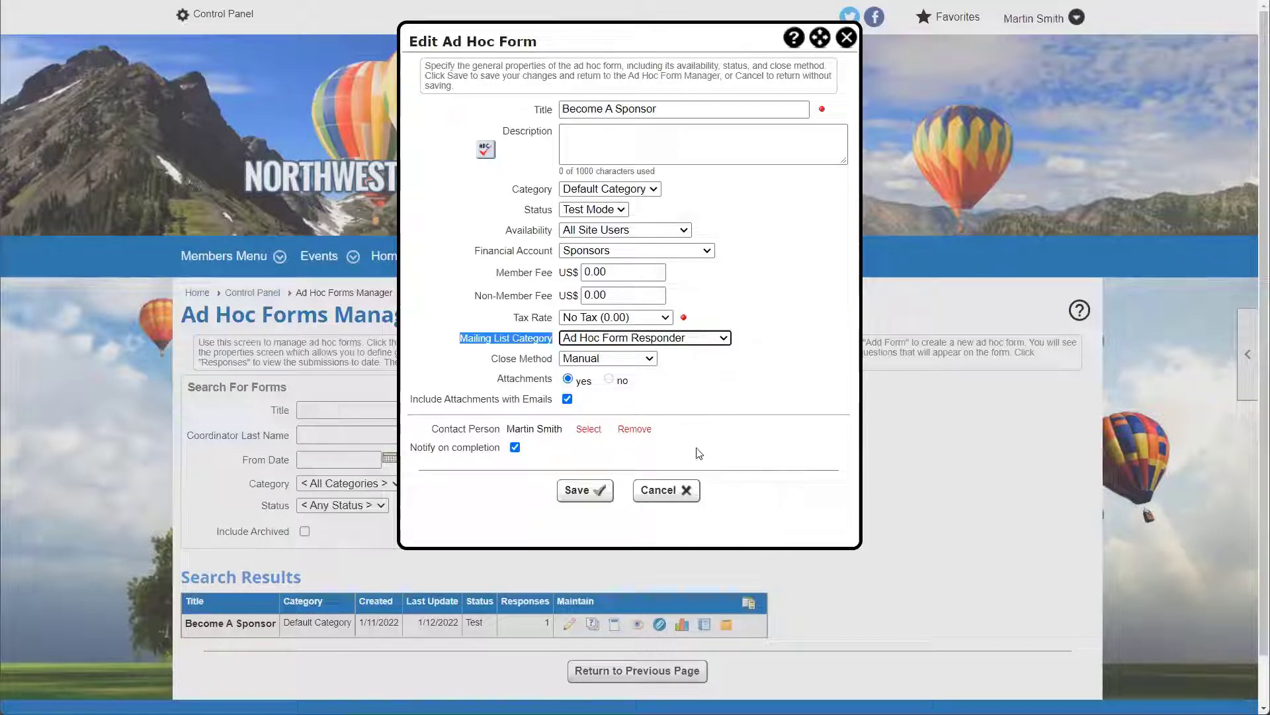
click(665, 491)
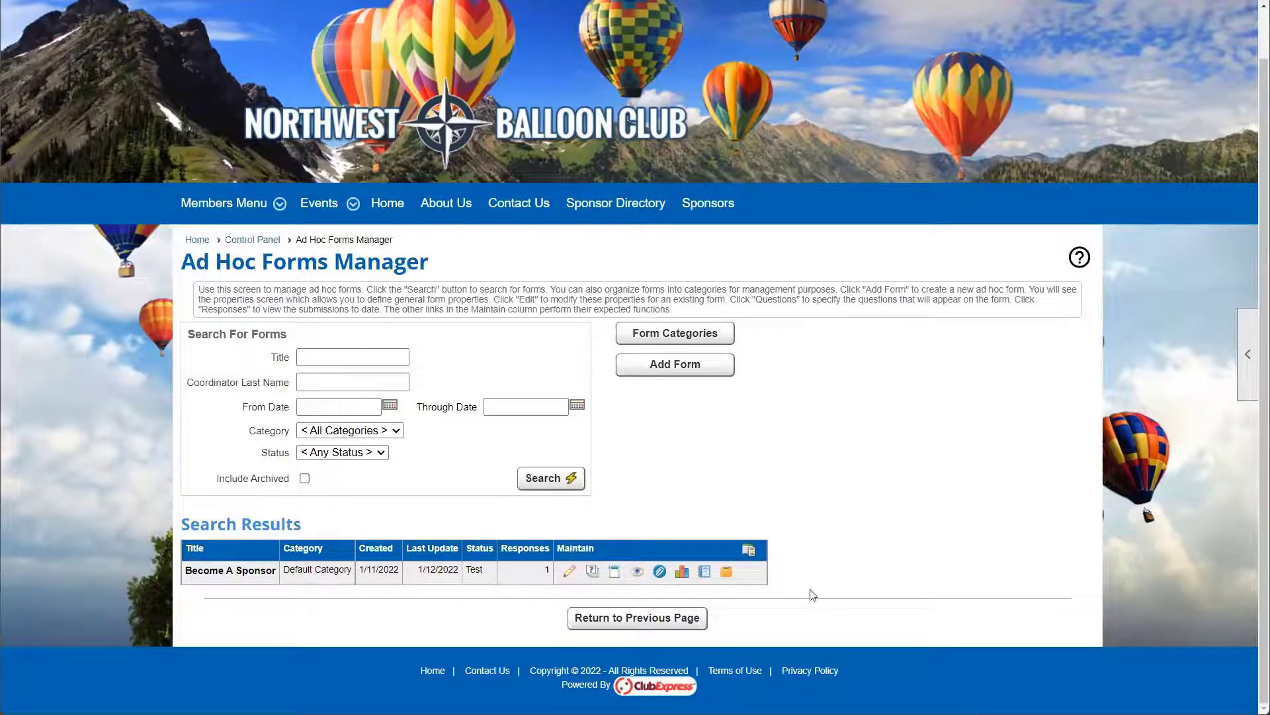
Step: Open the Mailing List Categories, examine the Sponsors category, and view the form for adding a category without saving one
click(682, 619)
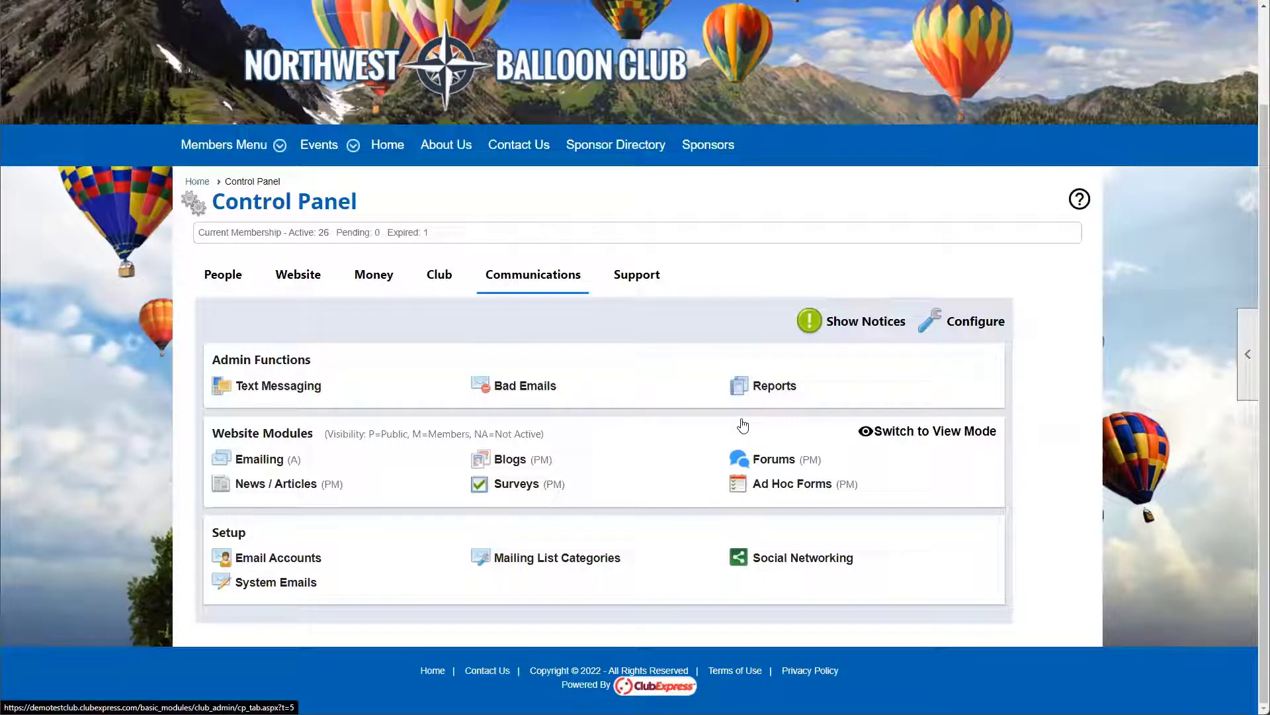
click(559, 561)
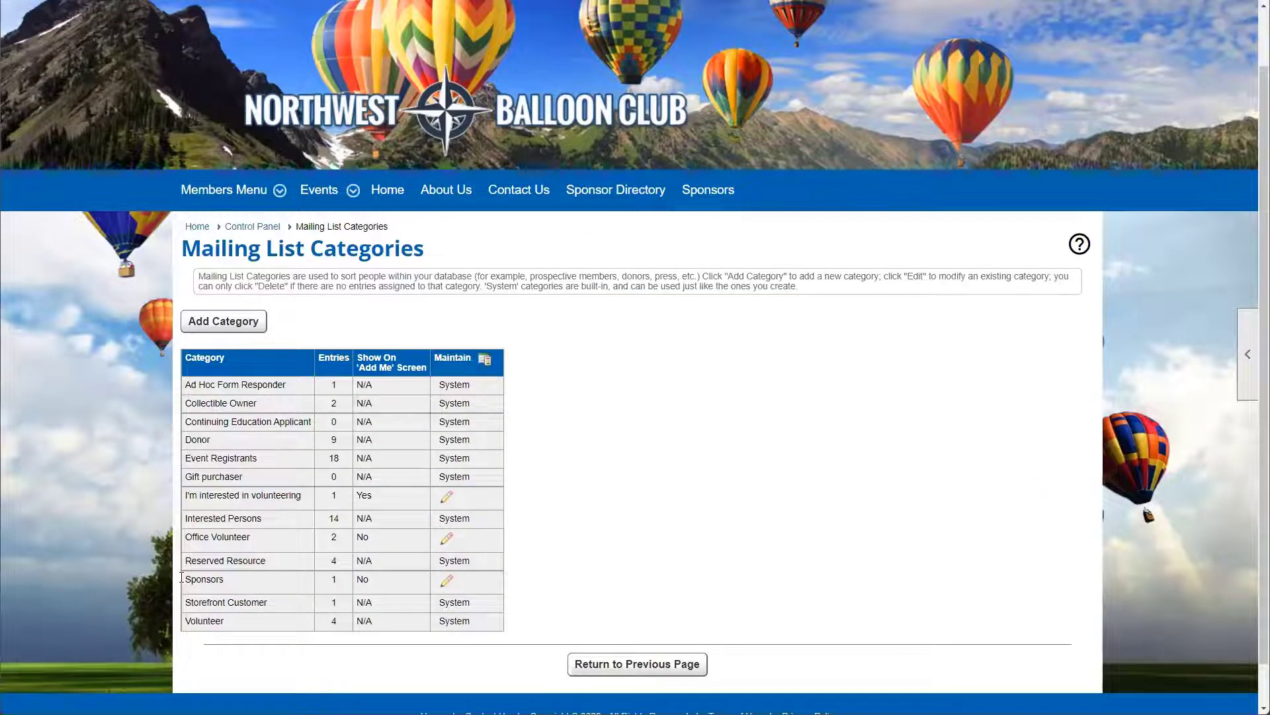
drag(184, 578, 226, 582)
click(225, 583)
double_click(220, 580)
click(213, 321)
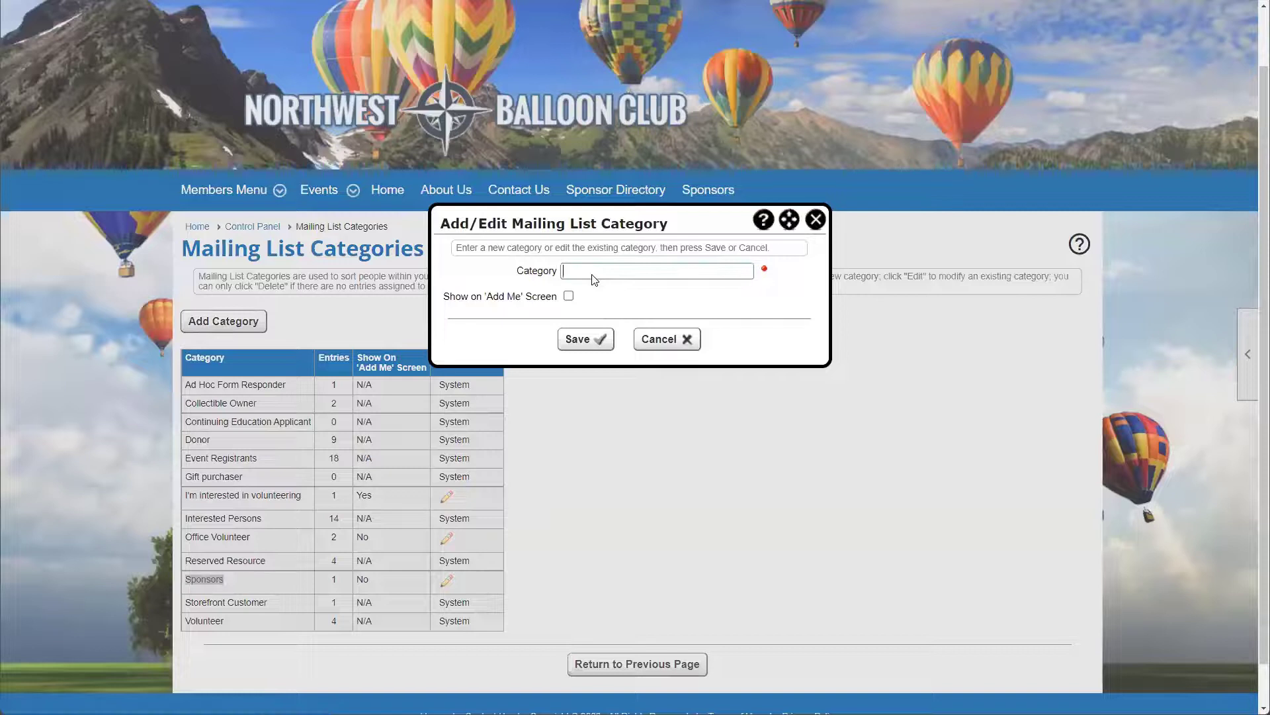
click(815, 219)
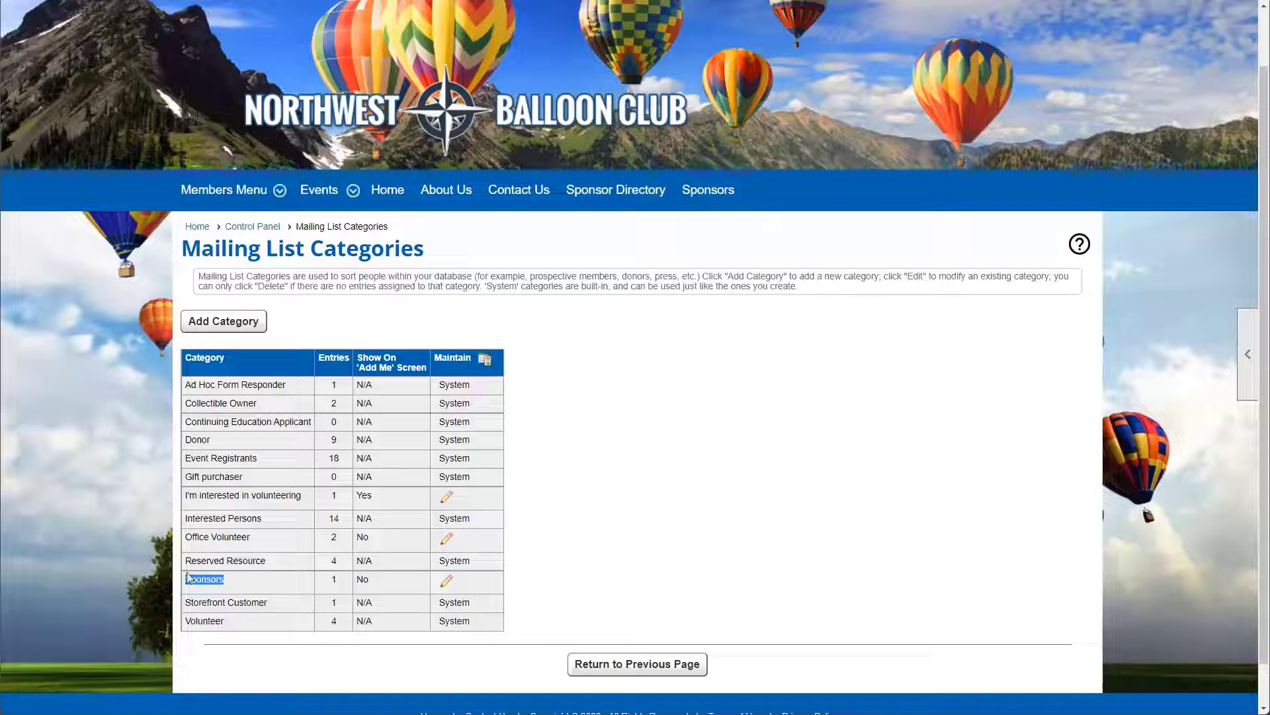
drag(242, 583, 183, 588)
click(556, 629)
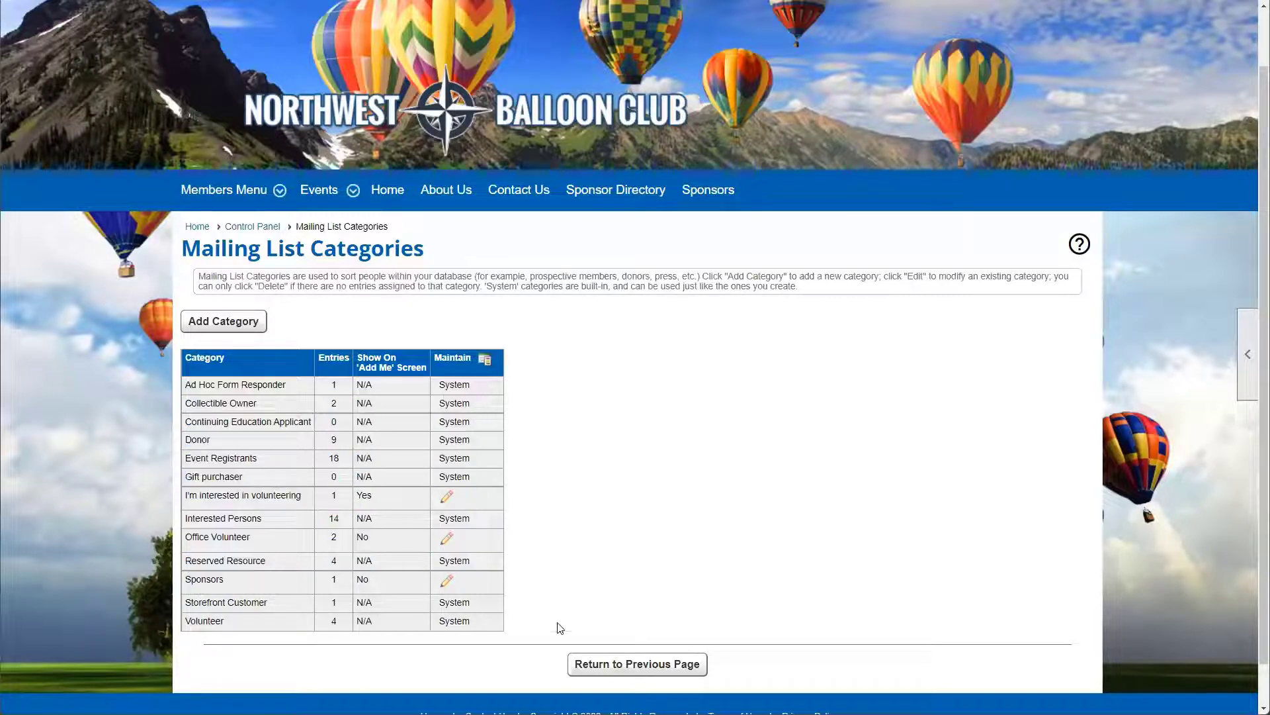
Step: Reopen the Become A Sponsor ad hoc form's properties and choose Sponsors as its mailing list category
click(625, 663)
click(768, 486)
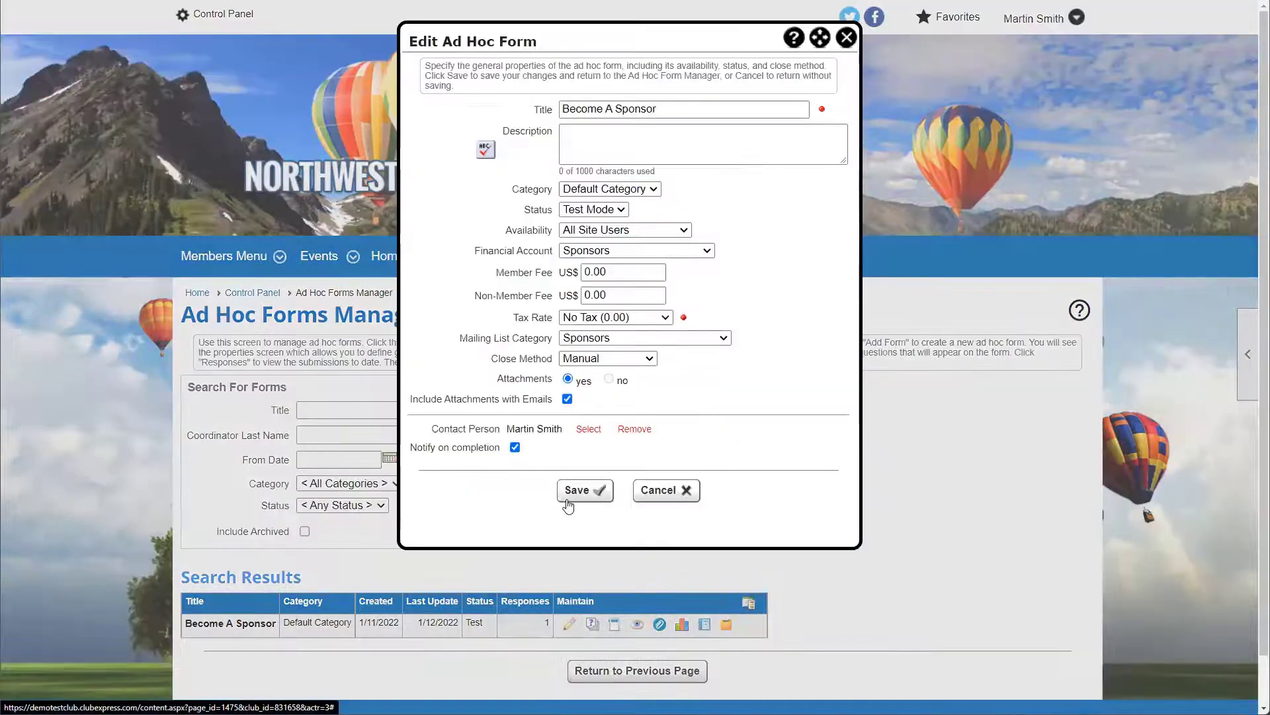
click(576, 338)
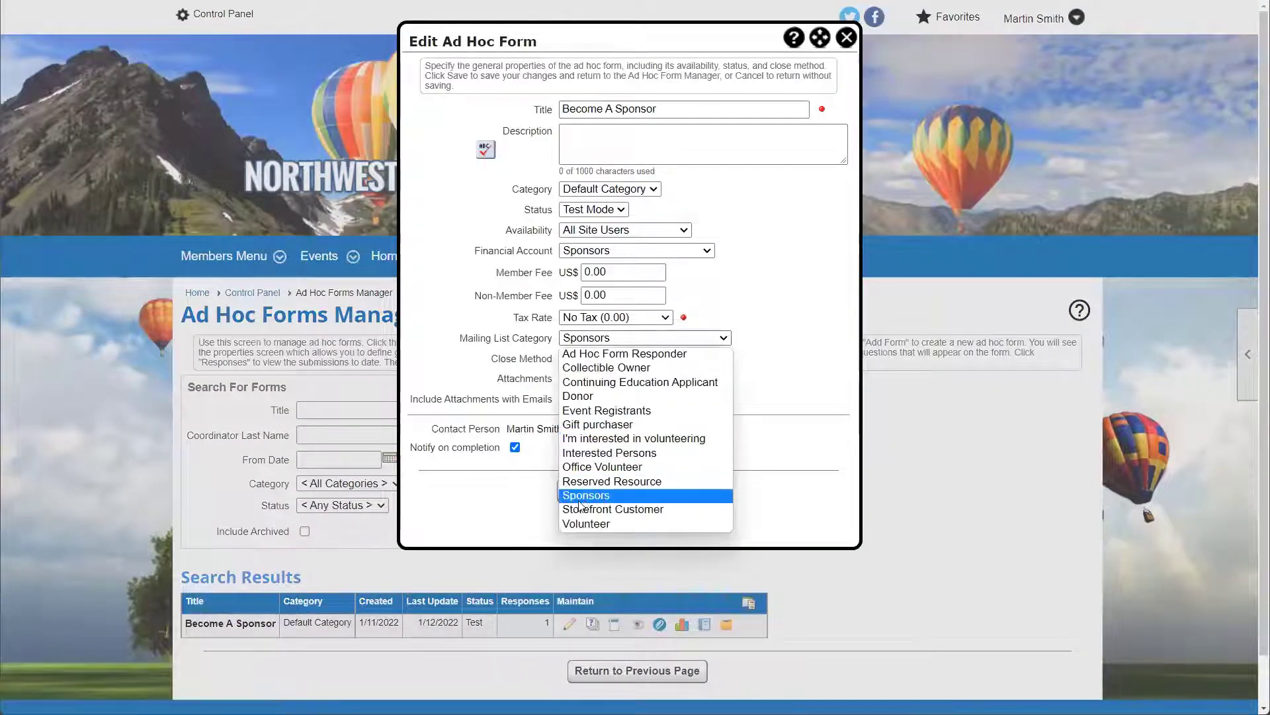
click(586, 496)
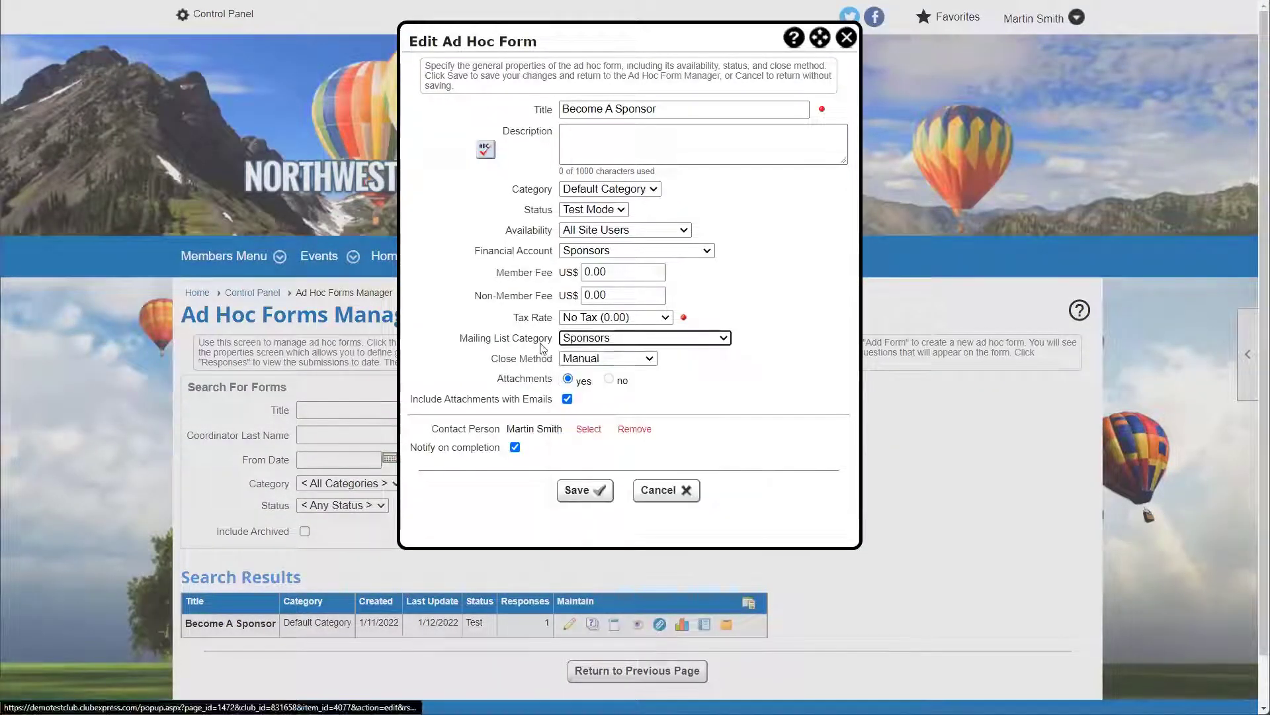